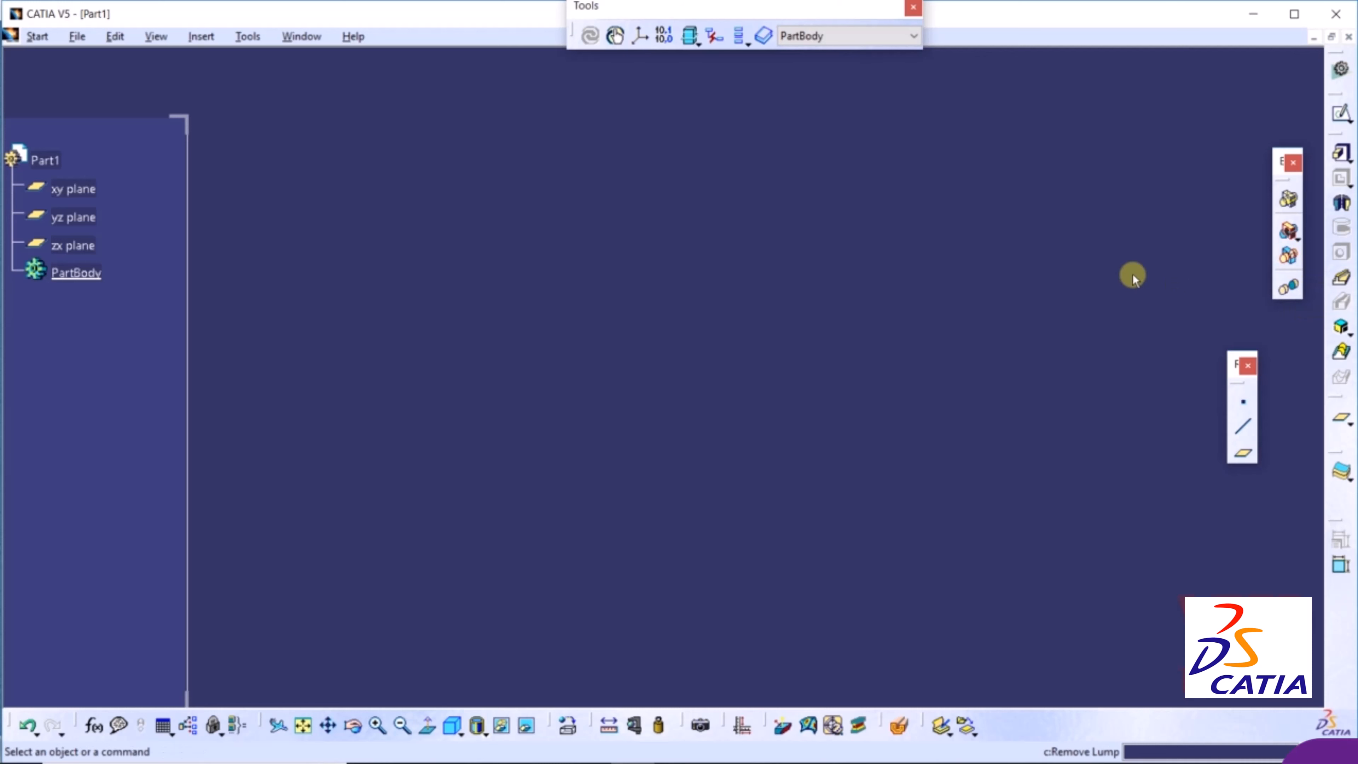
pyautogui.click(199, 37)
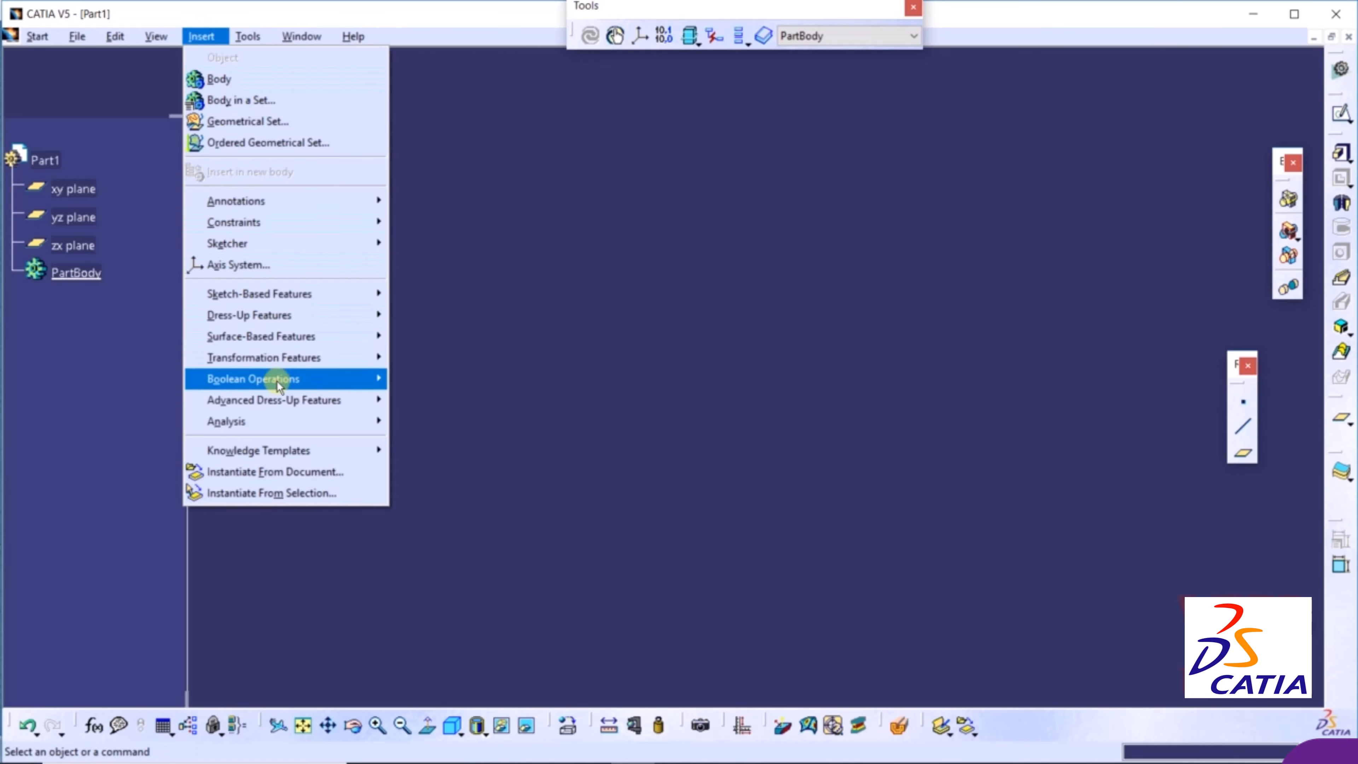
pyautogui.moveTo(277, 383)
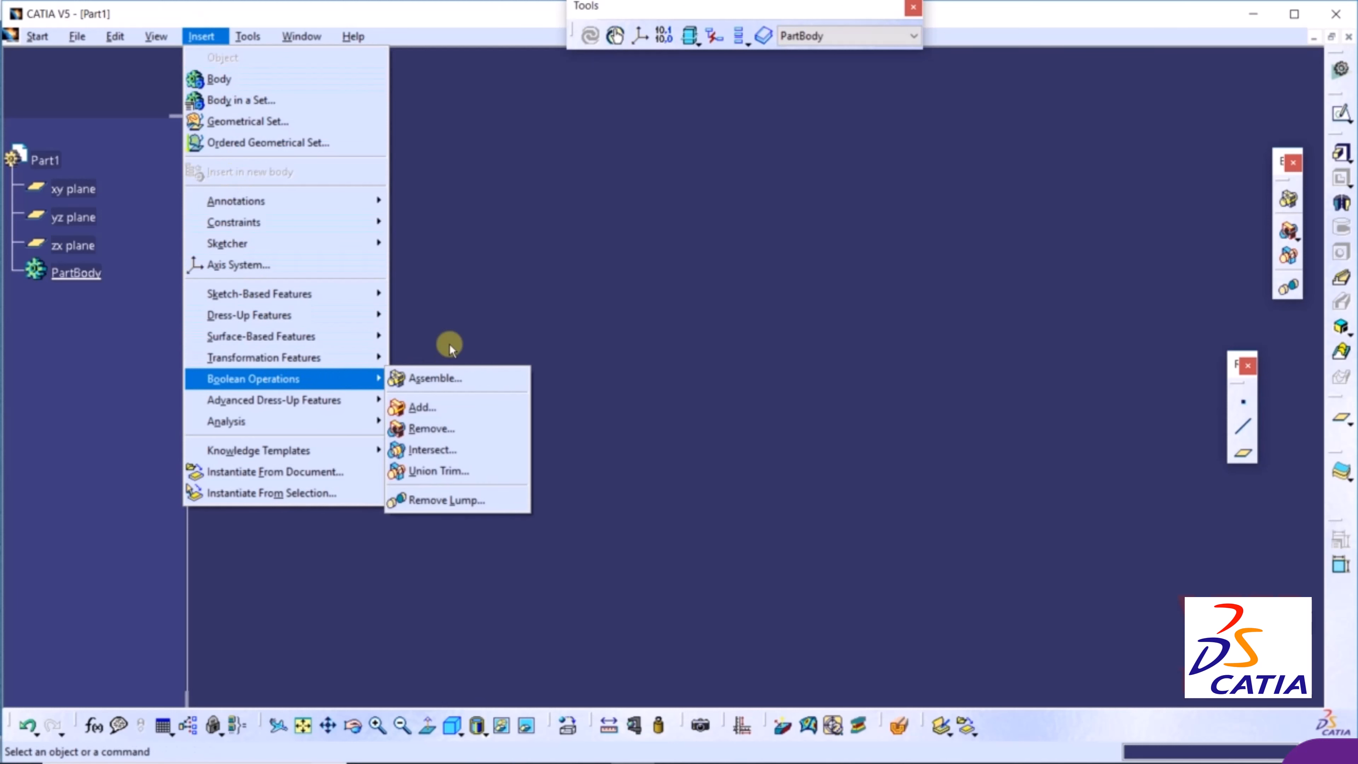
pyautogui.click(695, 327)
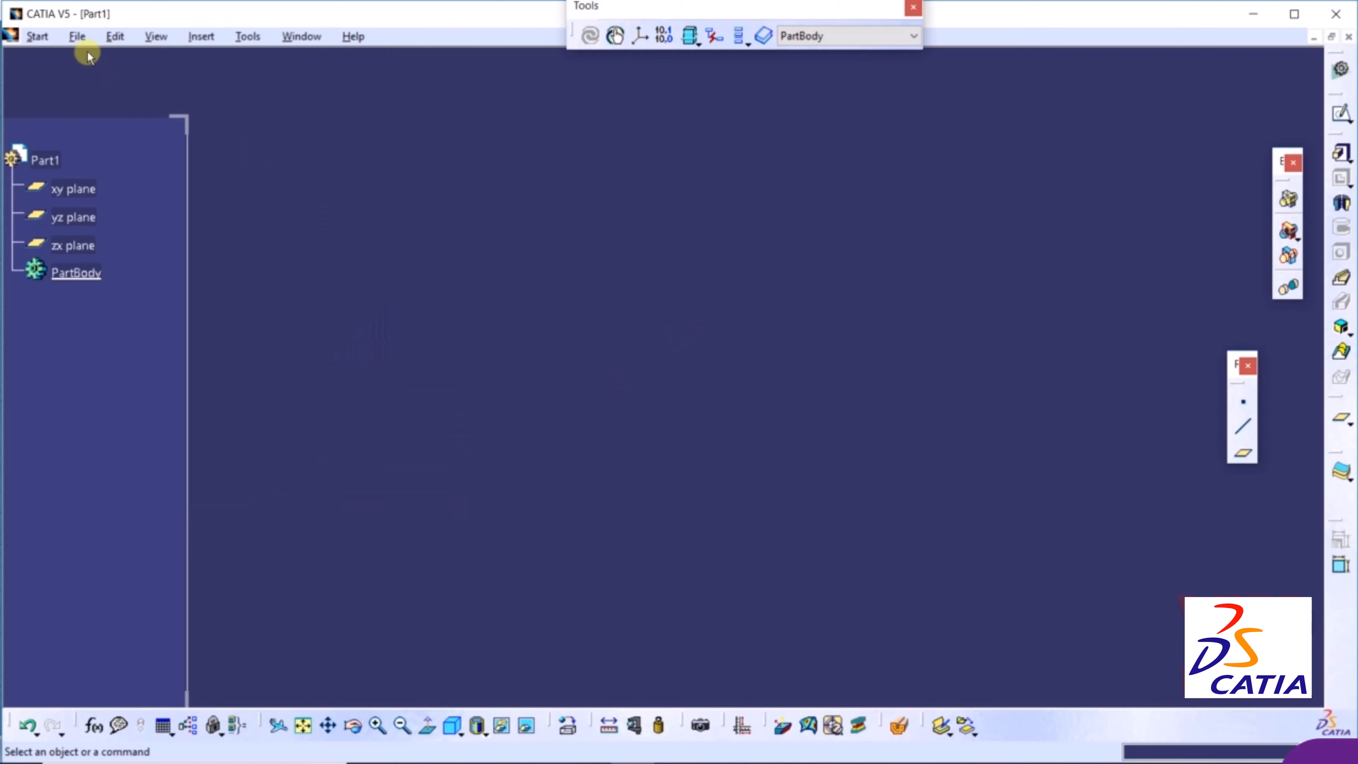
# Open the file Intersect.CATPart from the Boolean project folder.
pyautogui.click(77, 37)
pyautogui.click(123, 98)
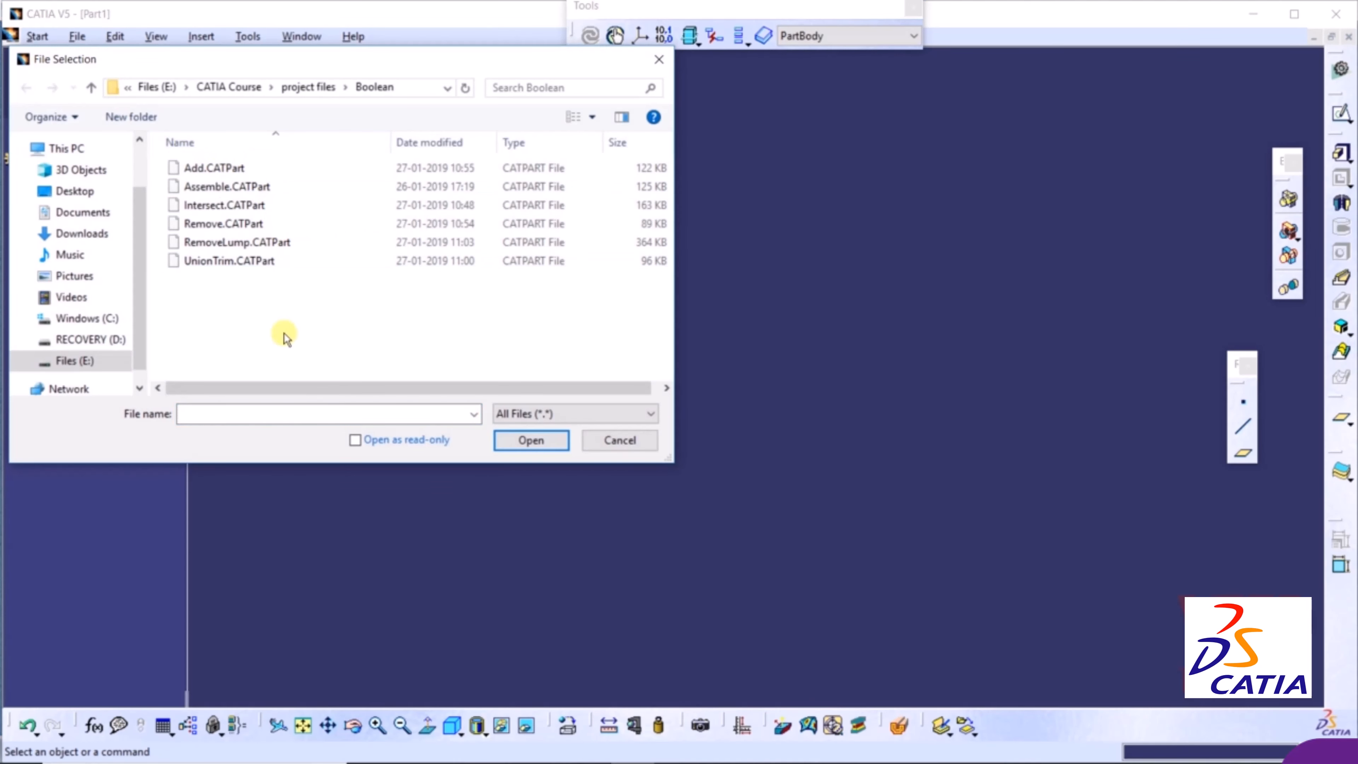
pyautogui.click(250, 206)
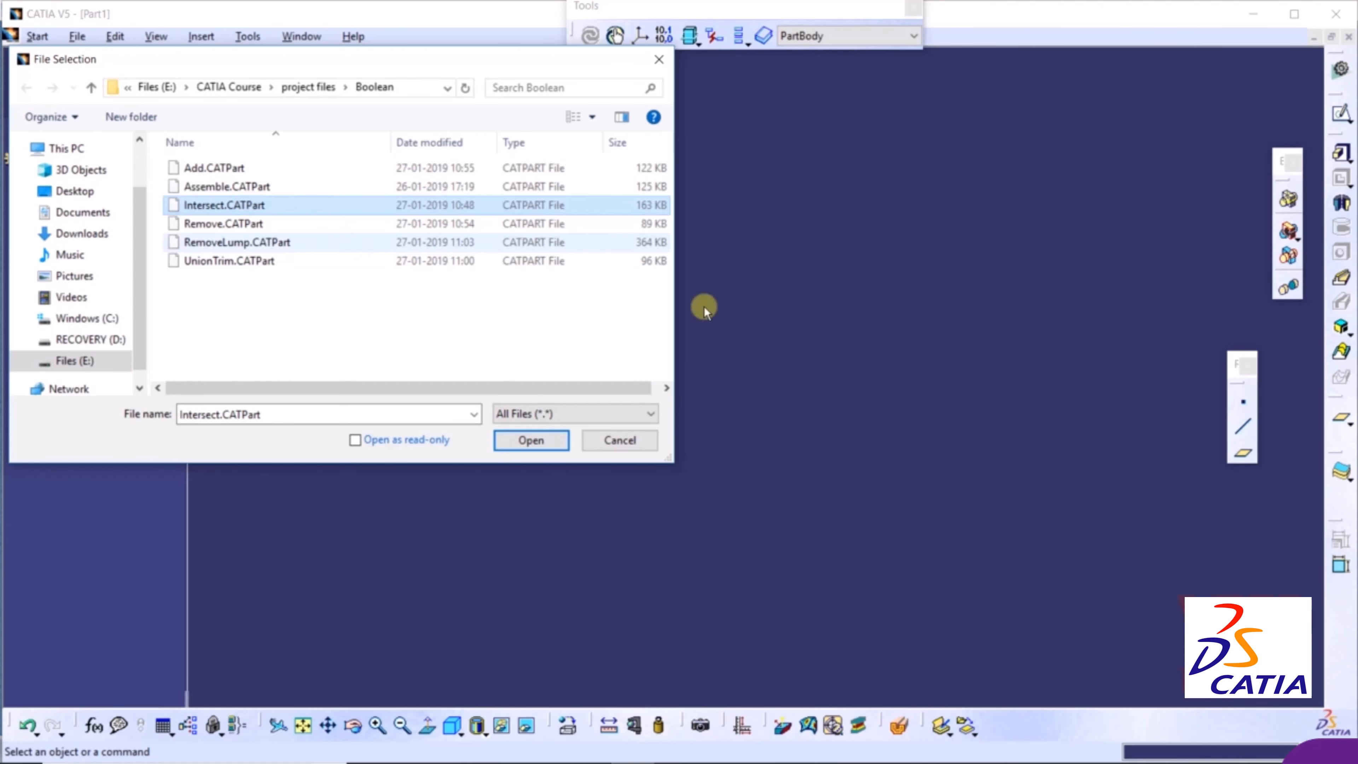
pyautogui.click(529, 449)
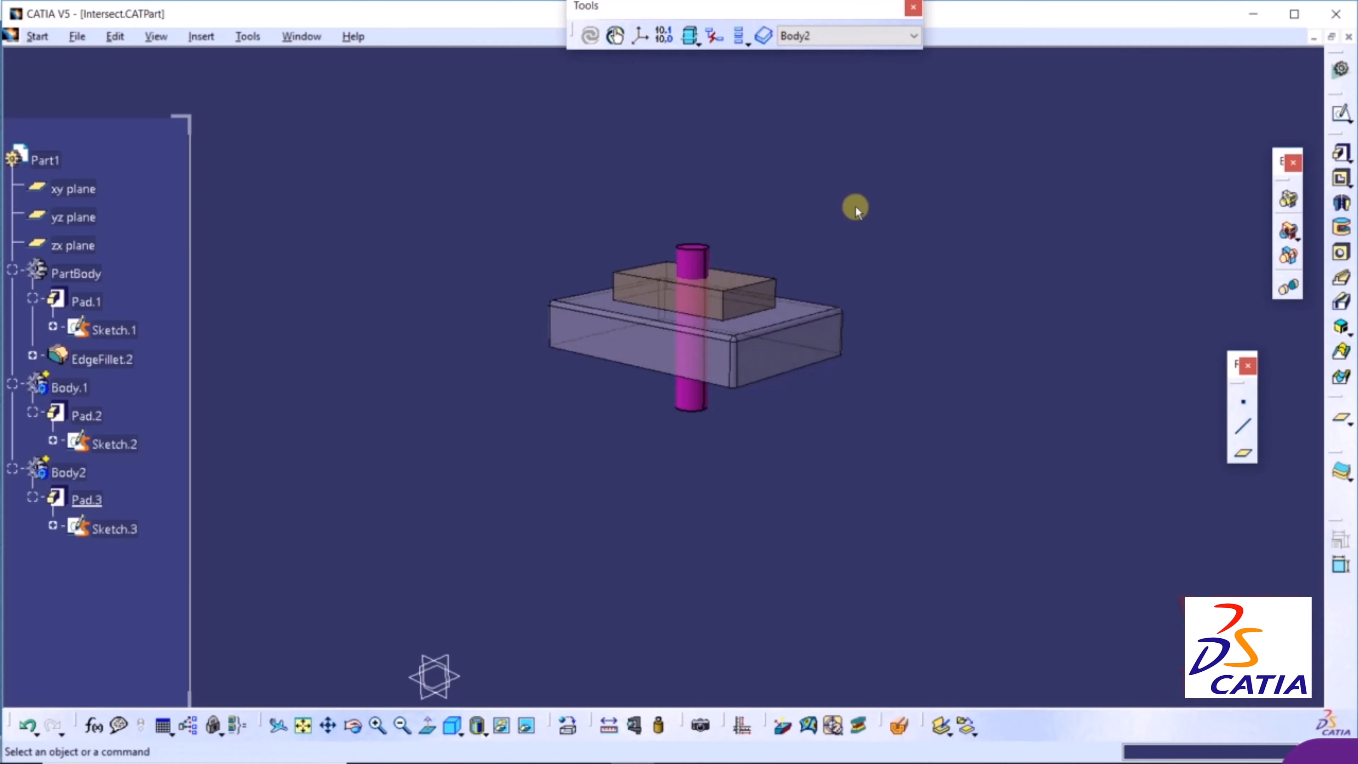
# Intersect the cylindrical Body2 with PartBody using the Boolean Intersect operation.
pyautogui.moveTo(856, 209); pyautogui.dragTo(798, 327, button='middle')
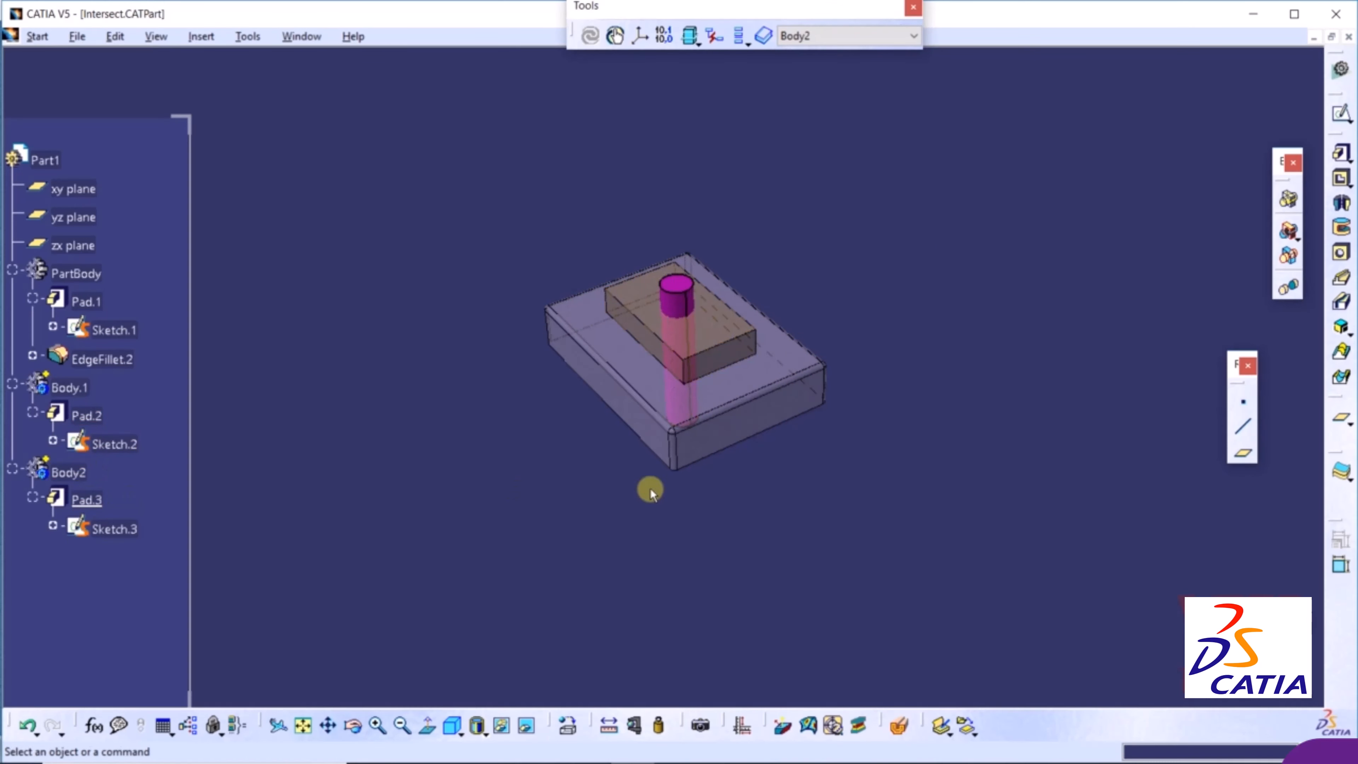
pyautogui.moveTo(930, 274); pyautogui.dragTo(877, 162, button='middle')
pyautogui.click(930, 273)
pyautogui.scroll(-1, 981, 208)
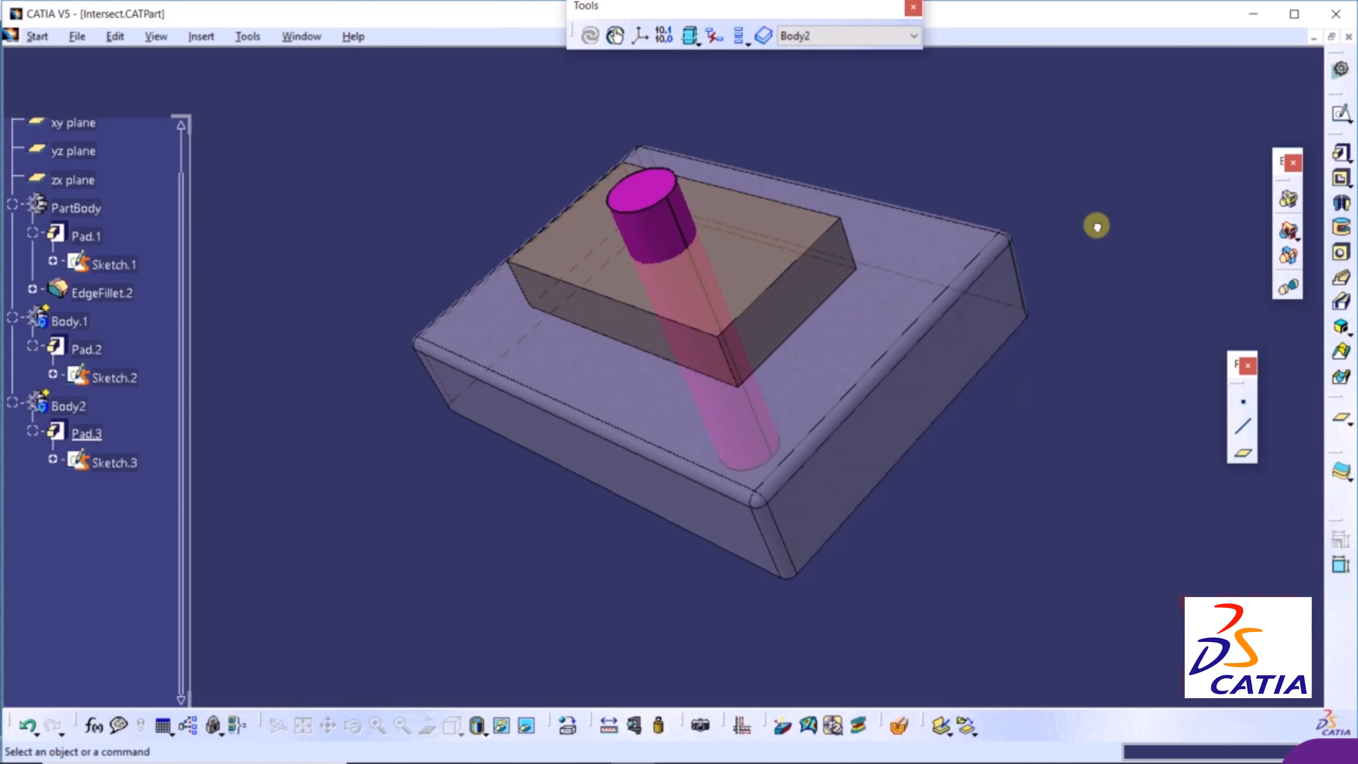
pyautogui.click(1294, 260)
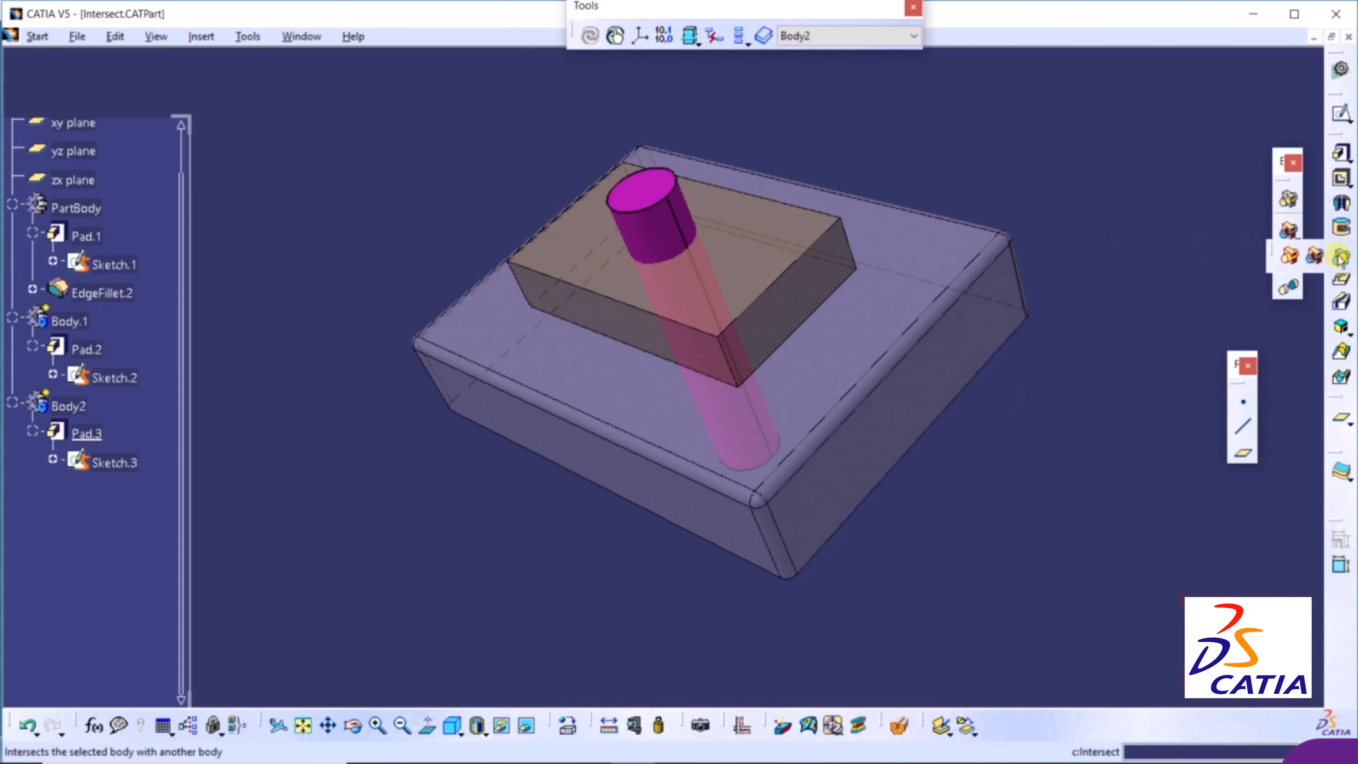
pyautogui.click(1341, 258)
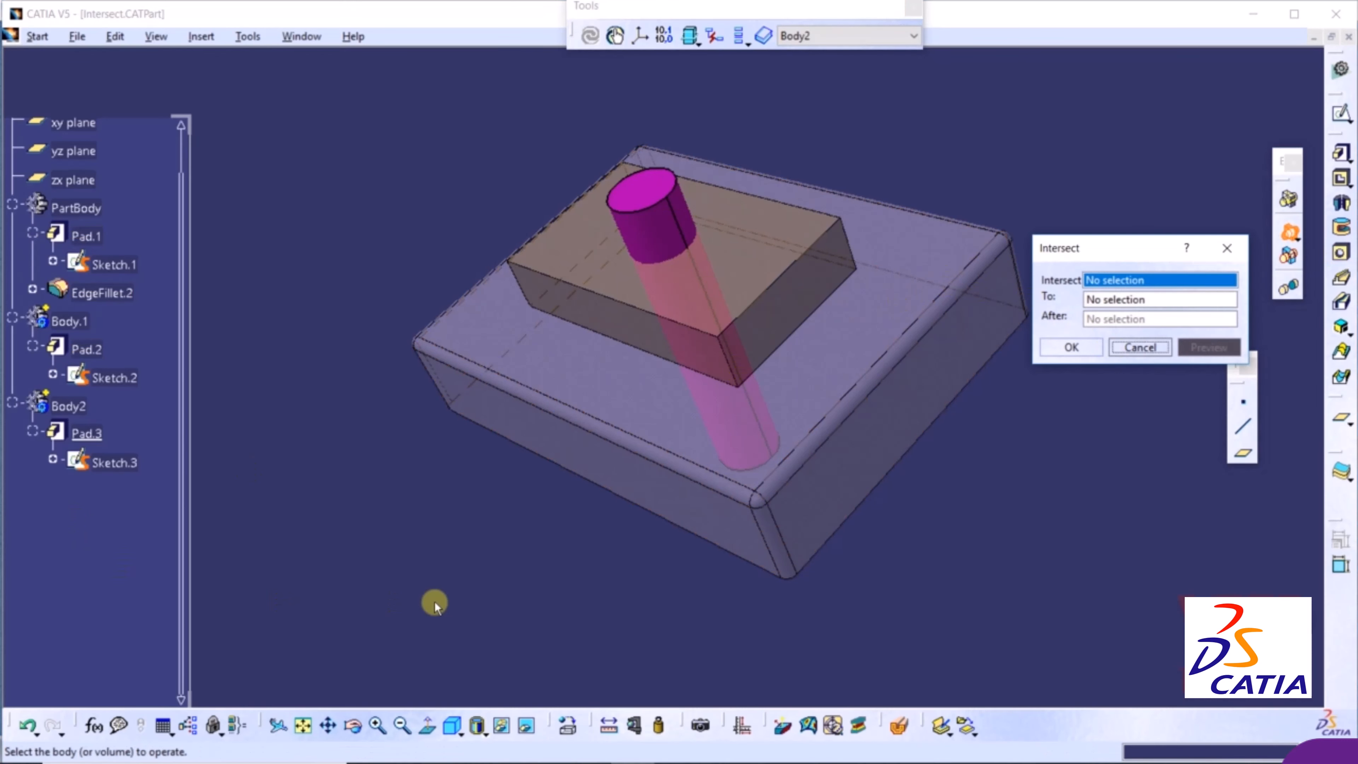
pyautogui.click(69, 406)
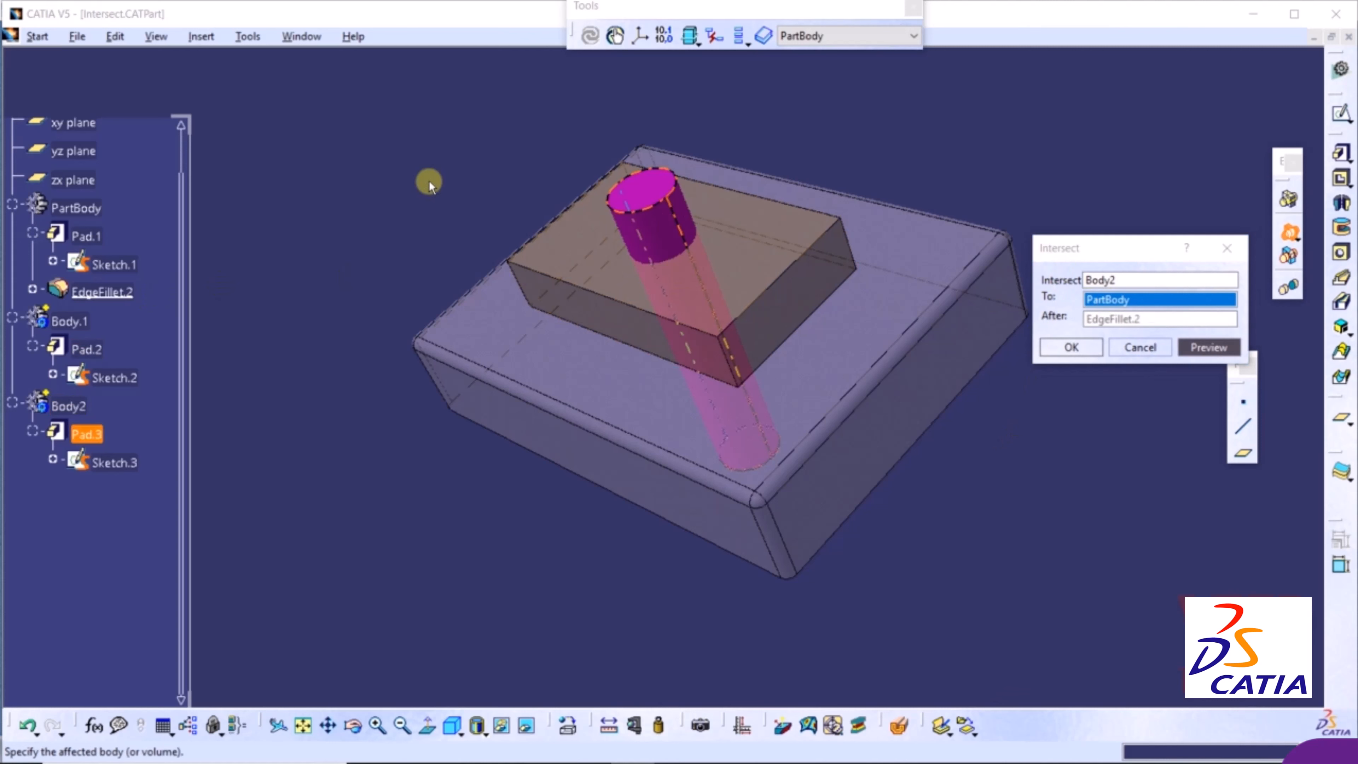
pyautogui.scroll(3, 128, 308)
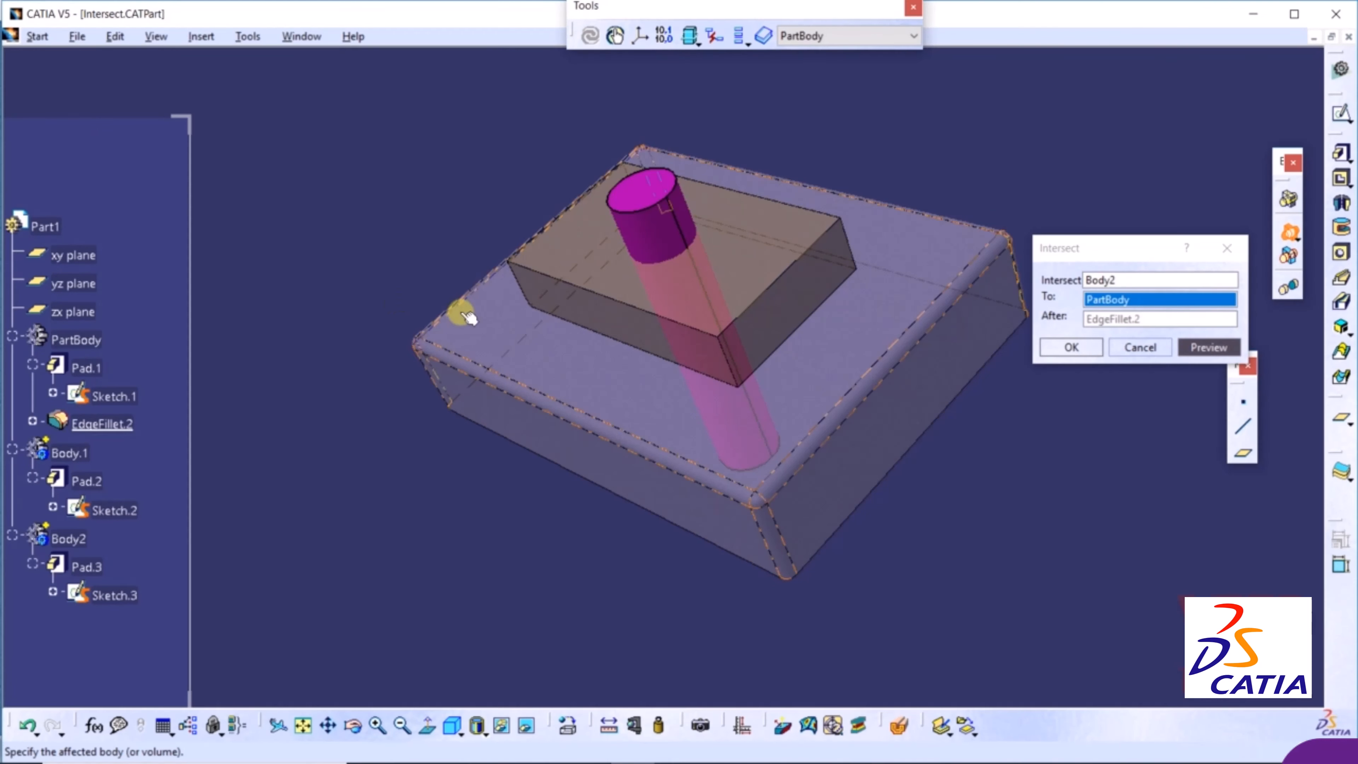
pyautogui.click(1084, 353)
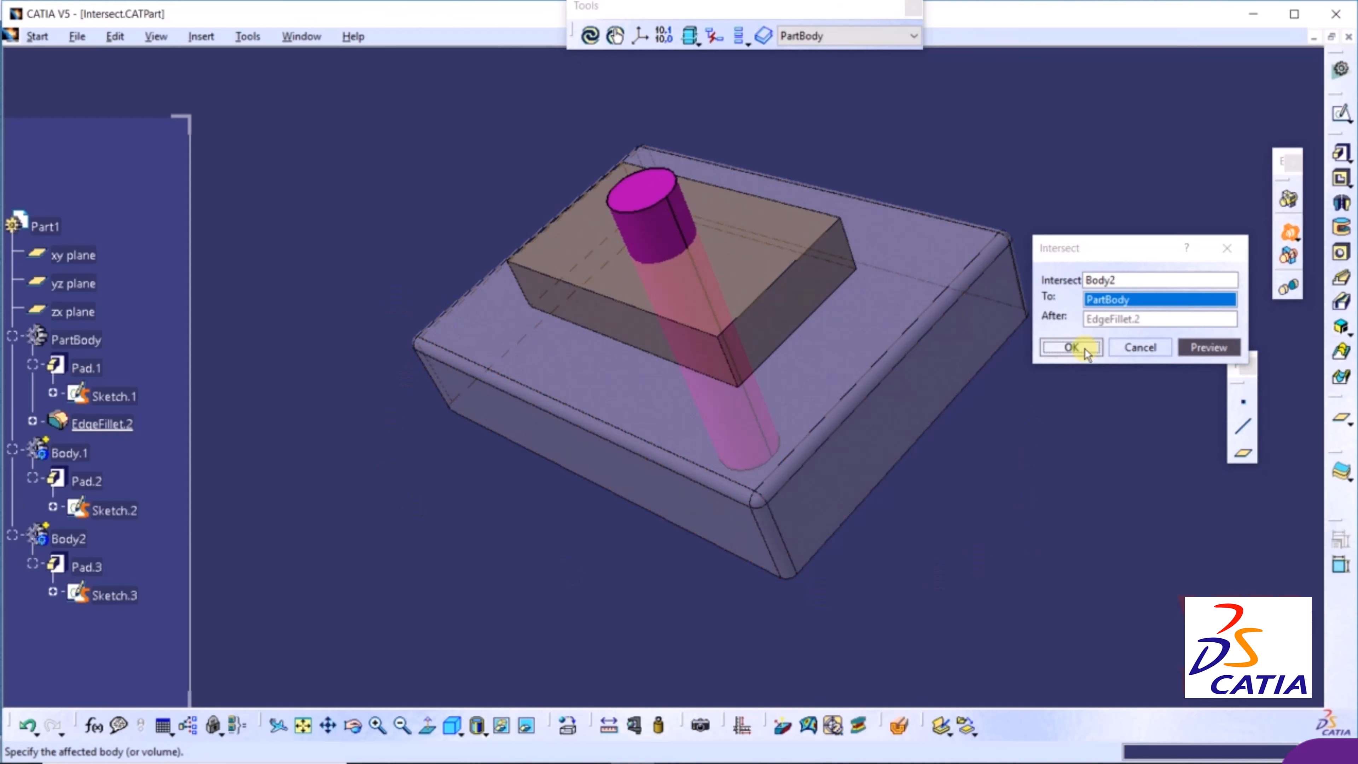
pyautogui.moveTo(877, 180); pyautogui.dragTo(913, 267, button='middle')
pyautogui.click(268, 496)
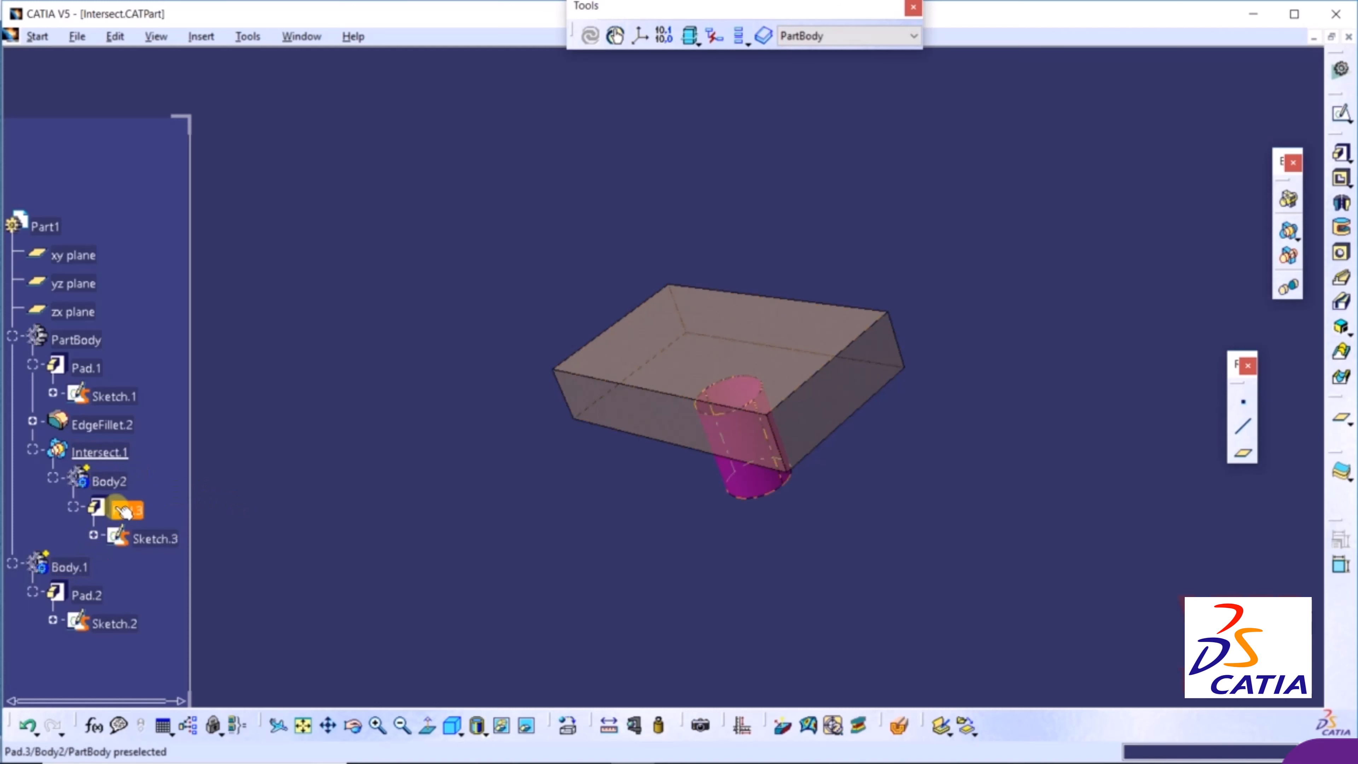
# Delete the Intersect.1 feature from PartBody.
pyautogui.scroll(-2, 120, 506)
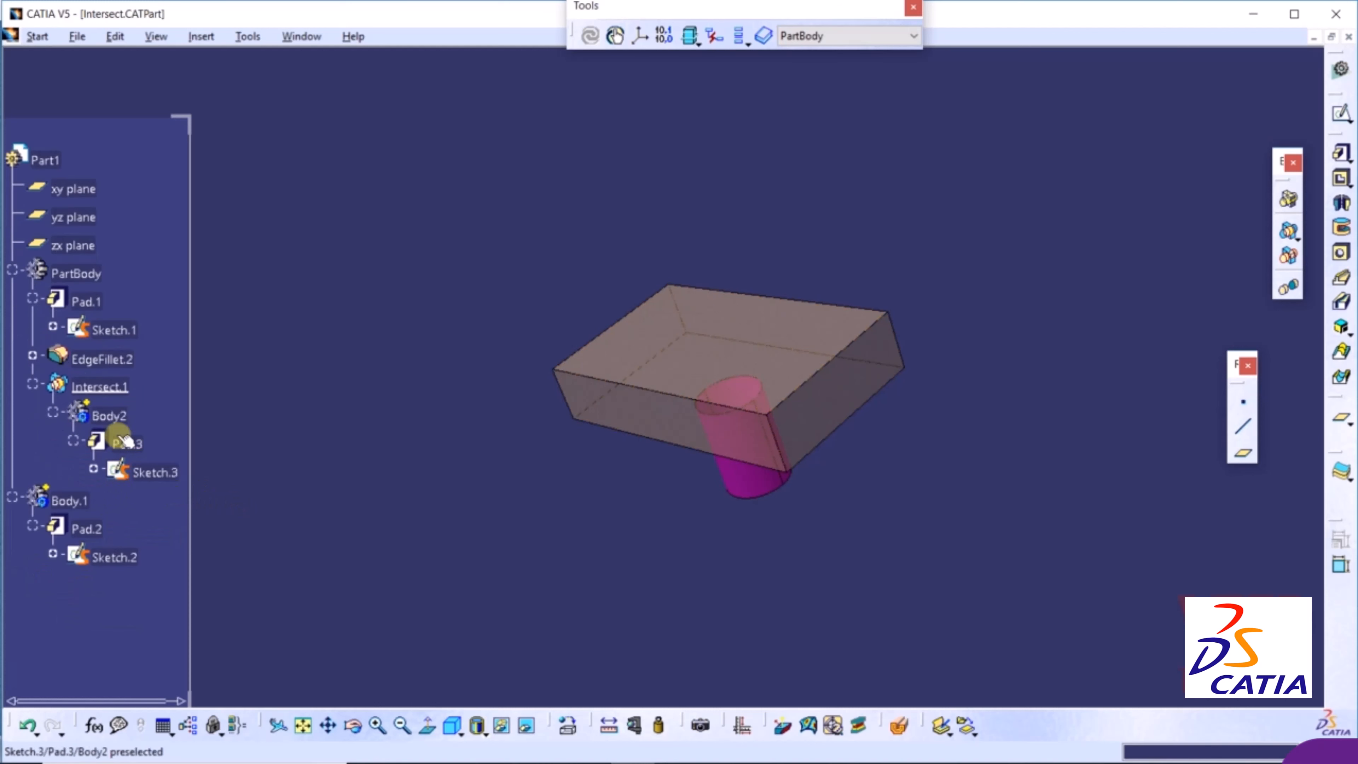
pyautogui.rightClick(101, 395)
pyautogui.click(137, 639)
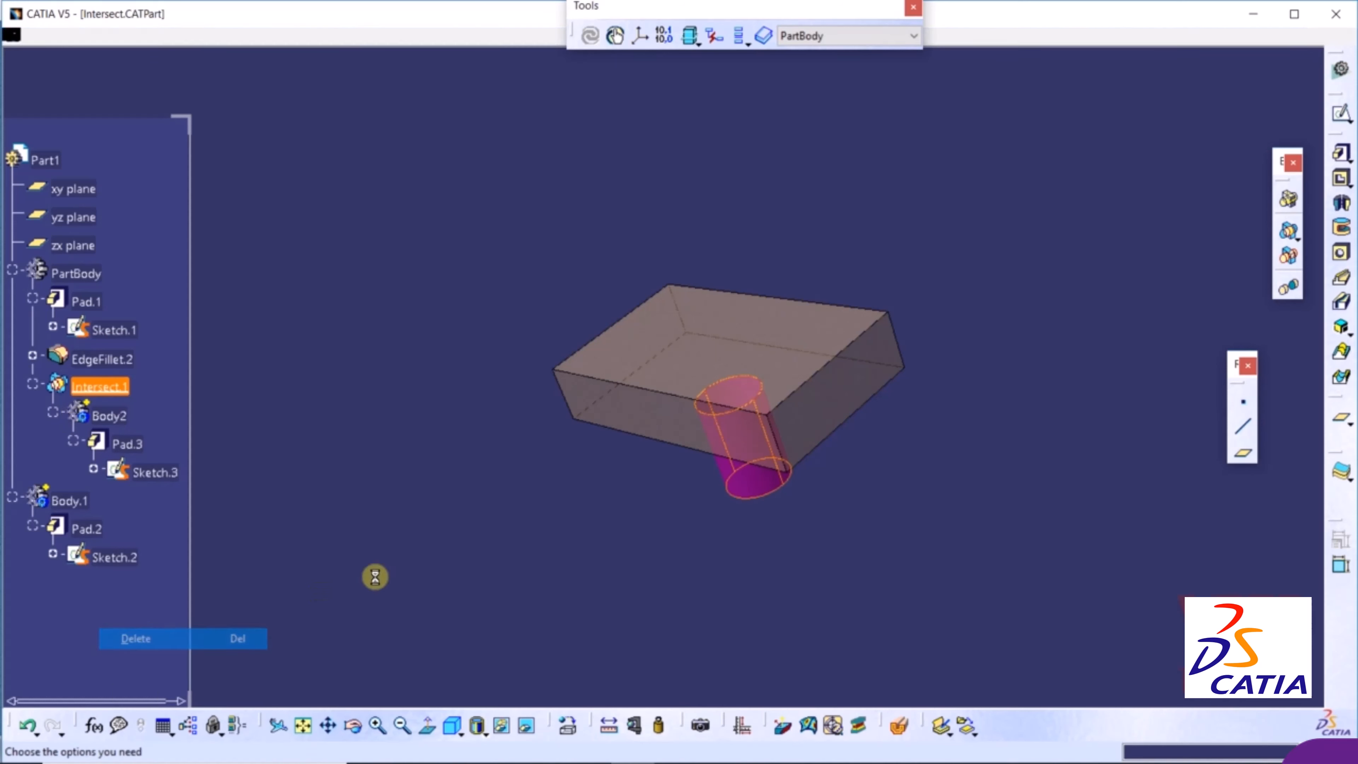
pyautogui.click(1195, 677)
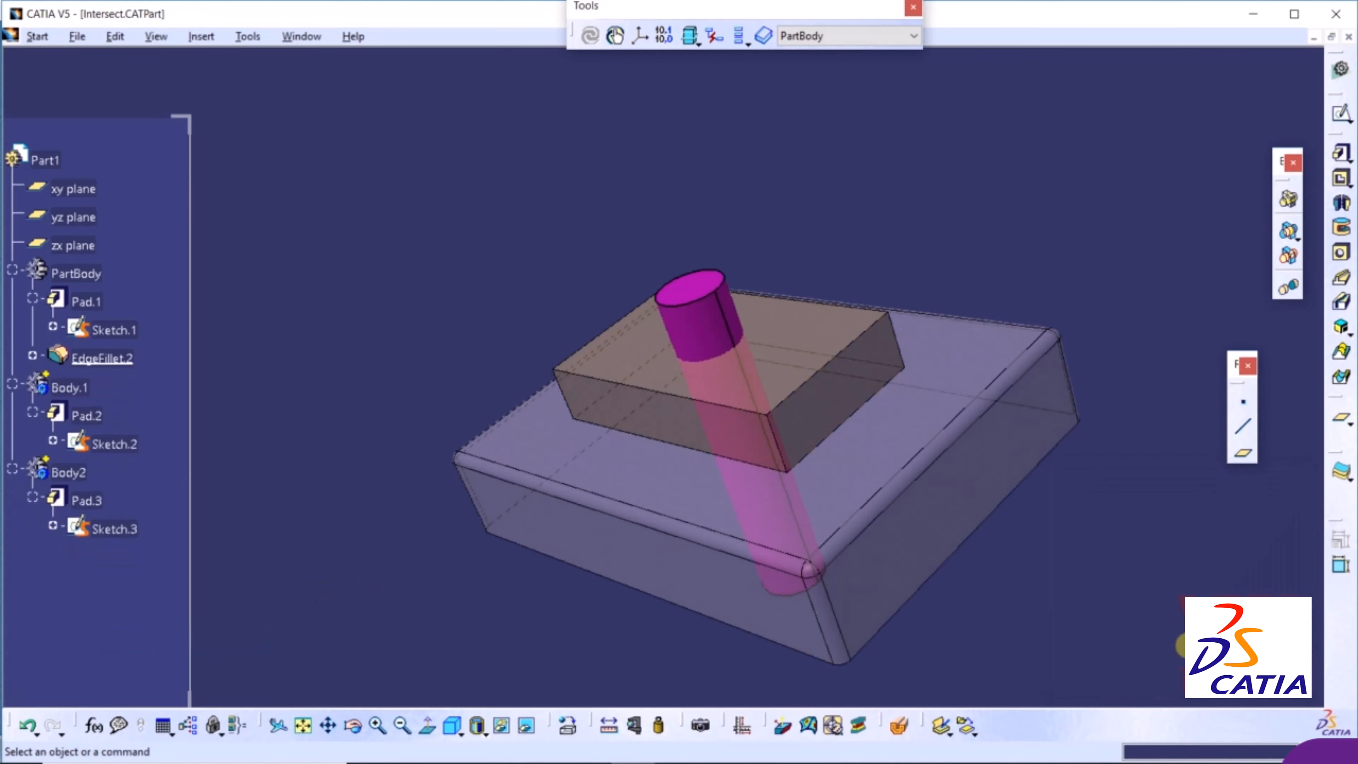
# Intersect the cylindrical Body2 with Body.1 instead of PartBody using the Boolean Intersect operation.
pyautogui.moveTo(540, 240)
pyautogui.mouseDown(button='middle')
pyautogui.moveTo(543, 185)
pyautogui.moveTo(549, 252)
pyautogui.mouseUp(button='middle')
pyautogui.click(543, 185)
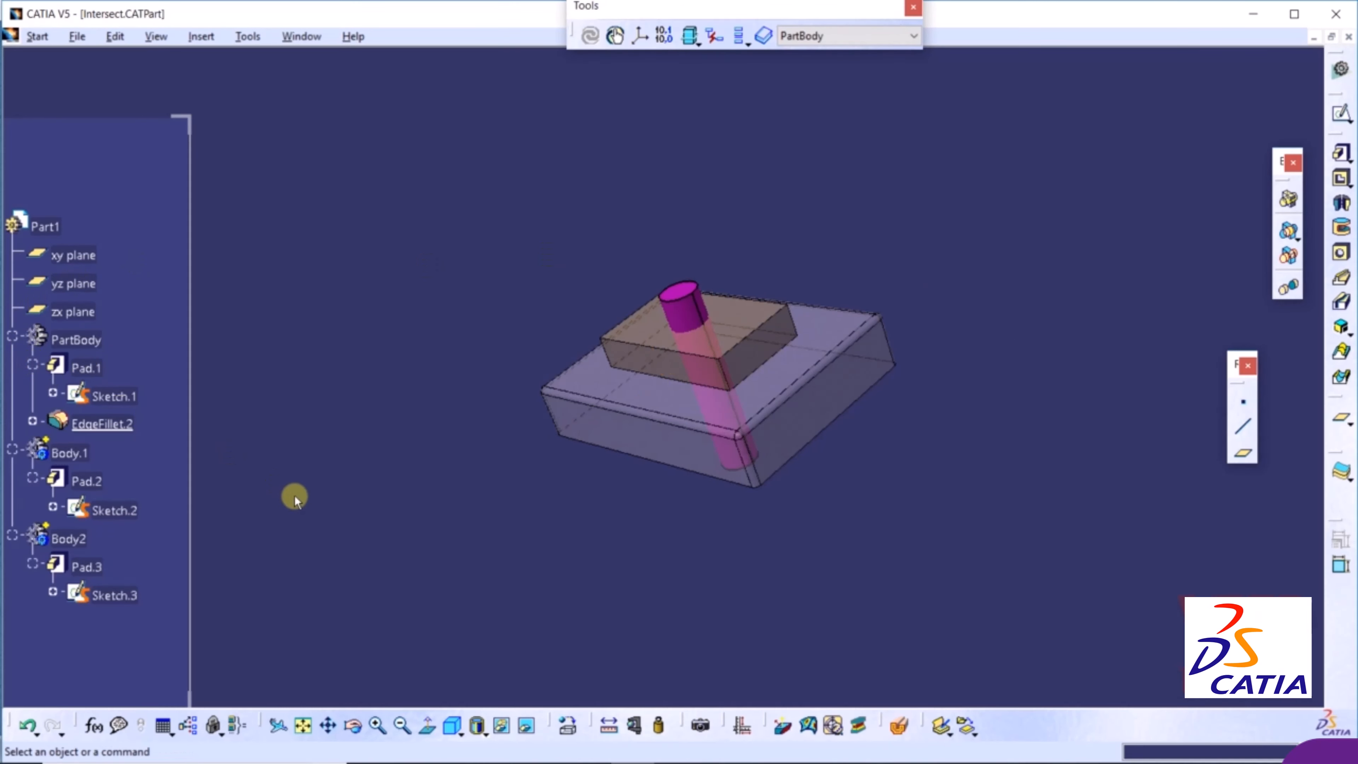
pyautogui.scroll(-2, 161, 486)
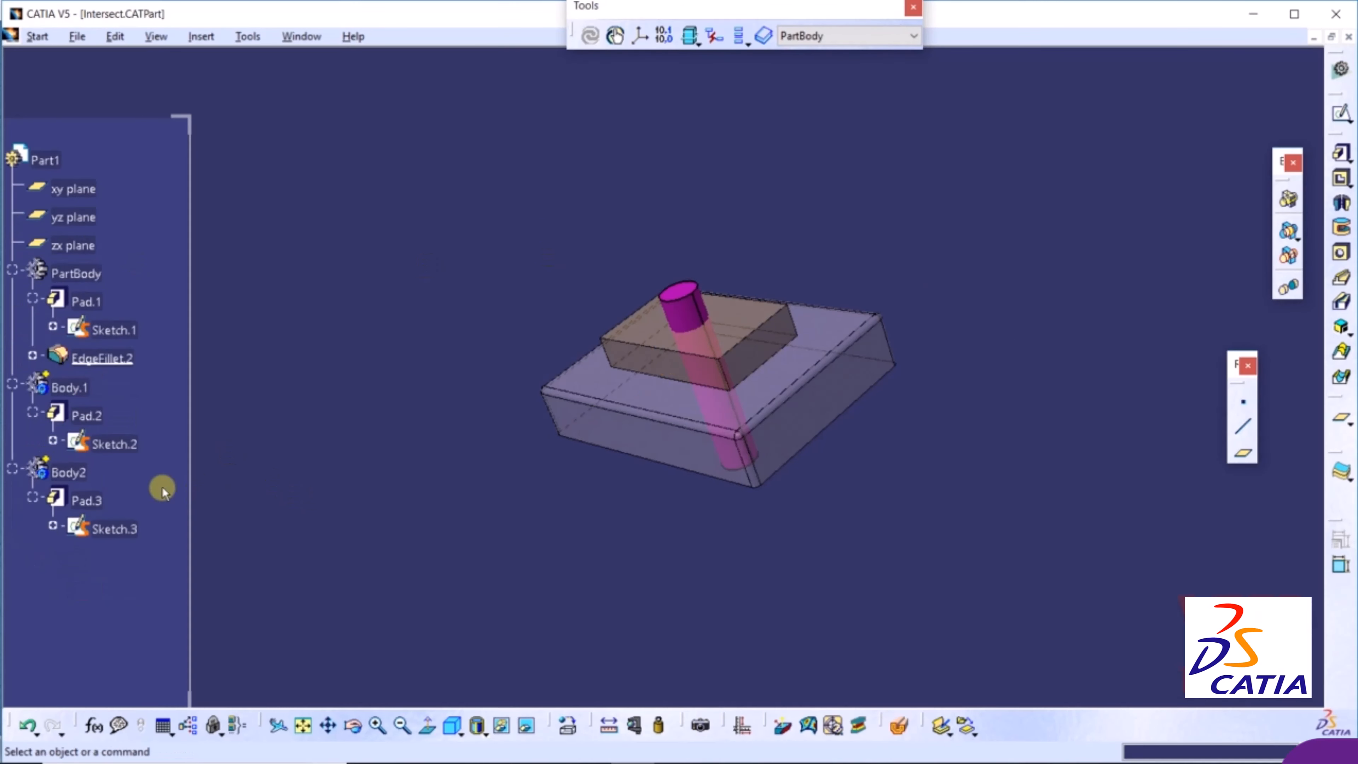
pyautogui.rightClick(90, 475)
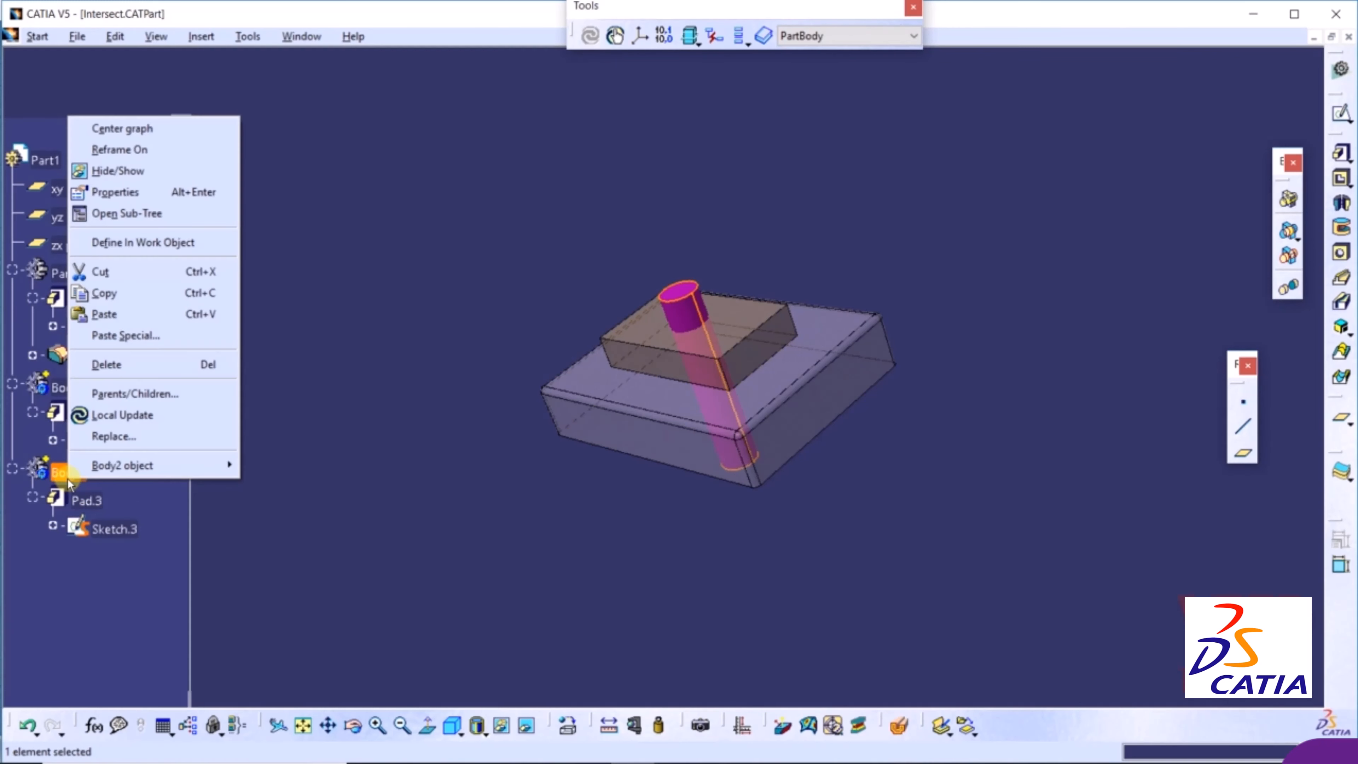
pyautogui.moveTo(161, 465)
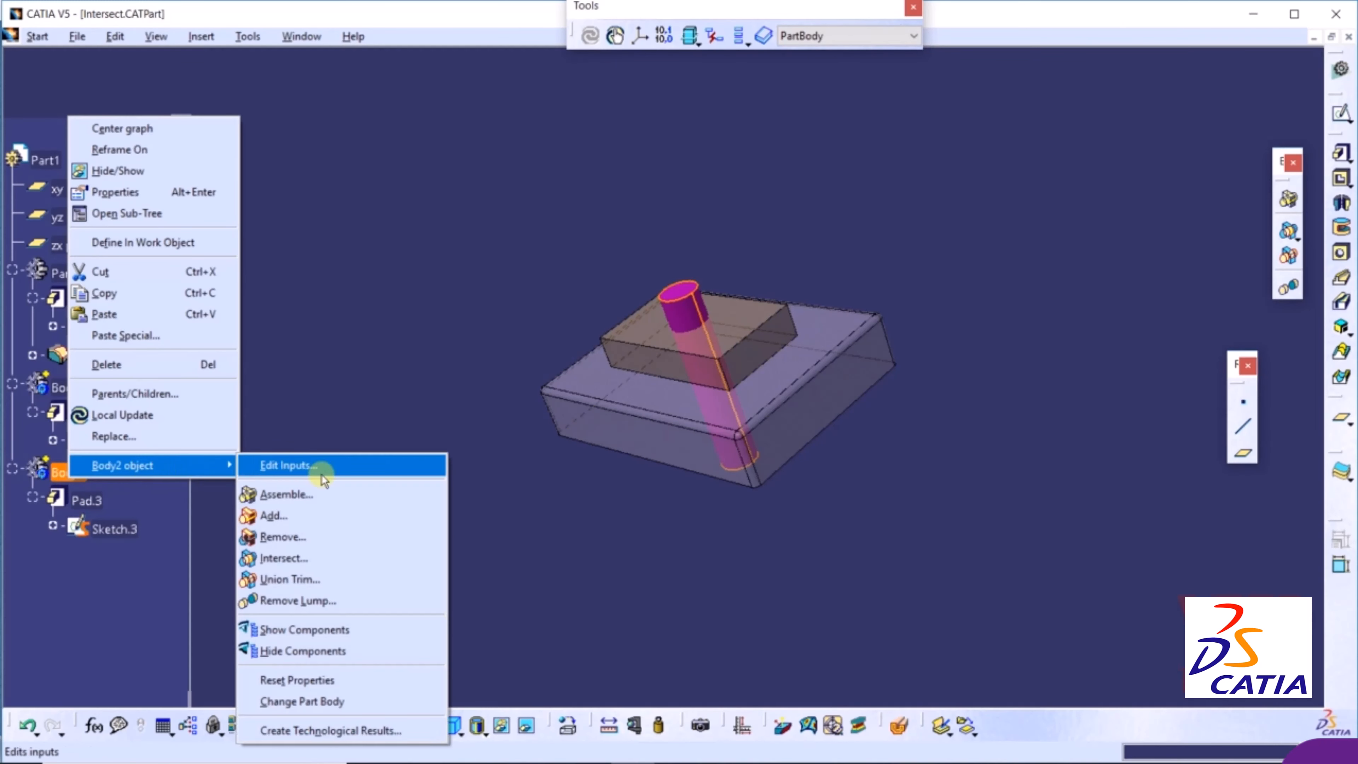
pyautogui.click(298, 563)
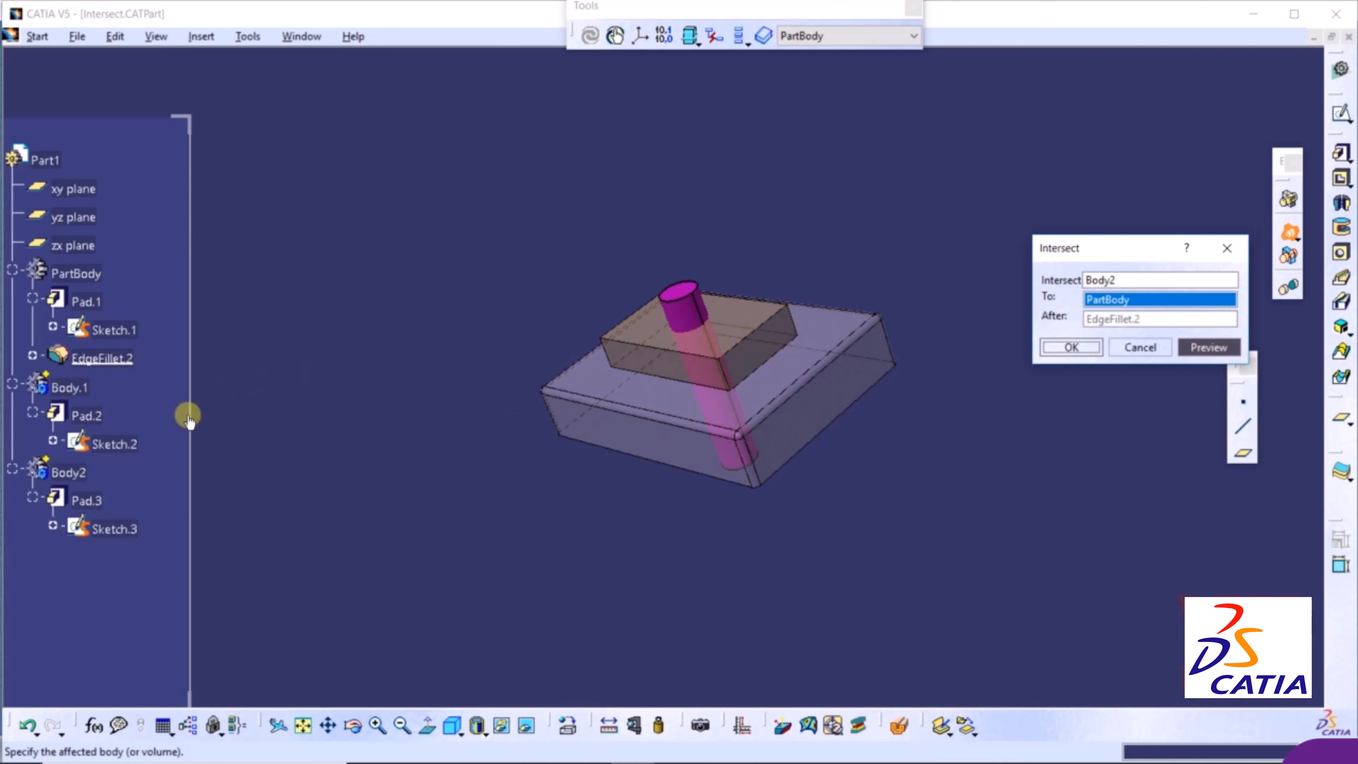
pyautogui.click(68, 391)
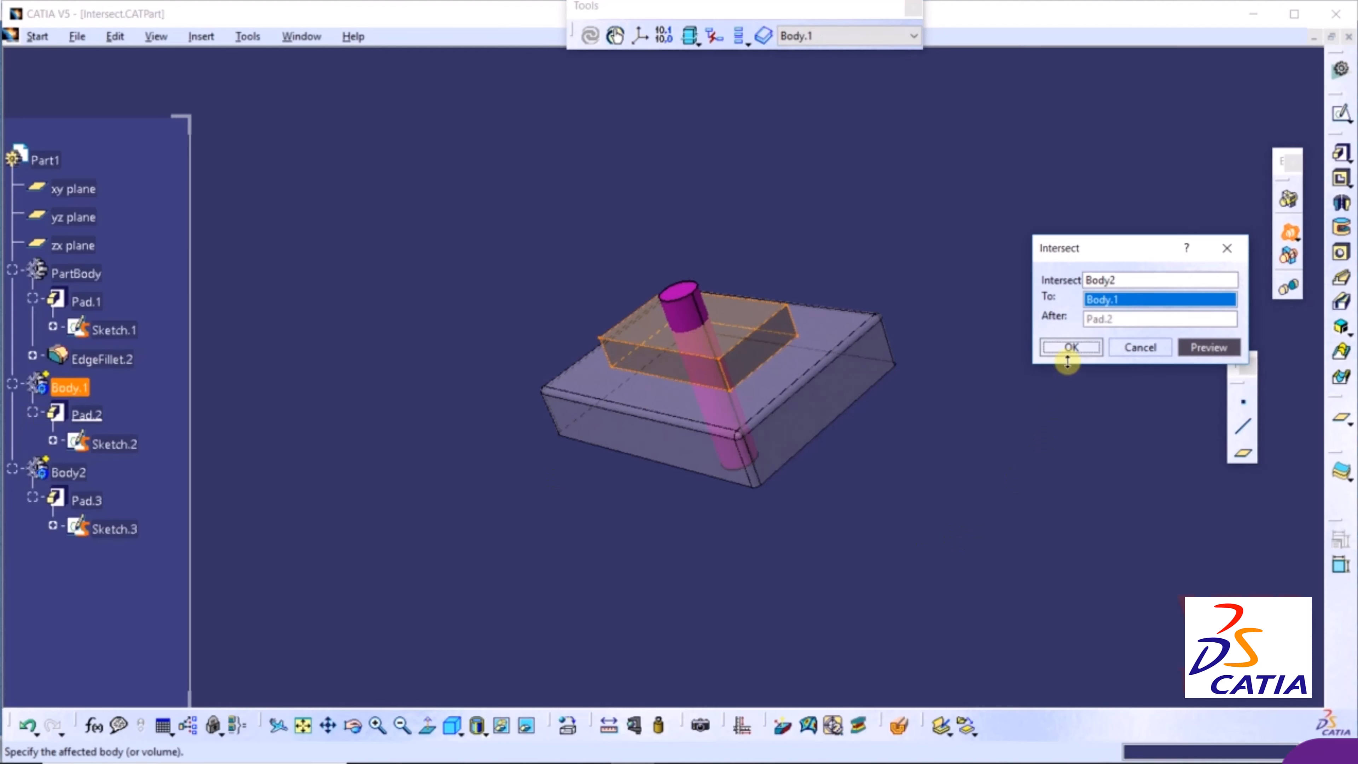
pyautogui.click(1072, 348)
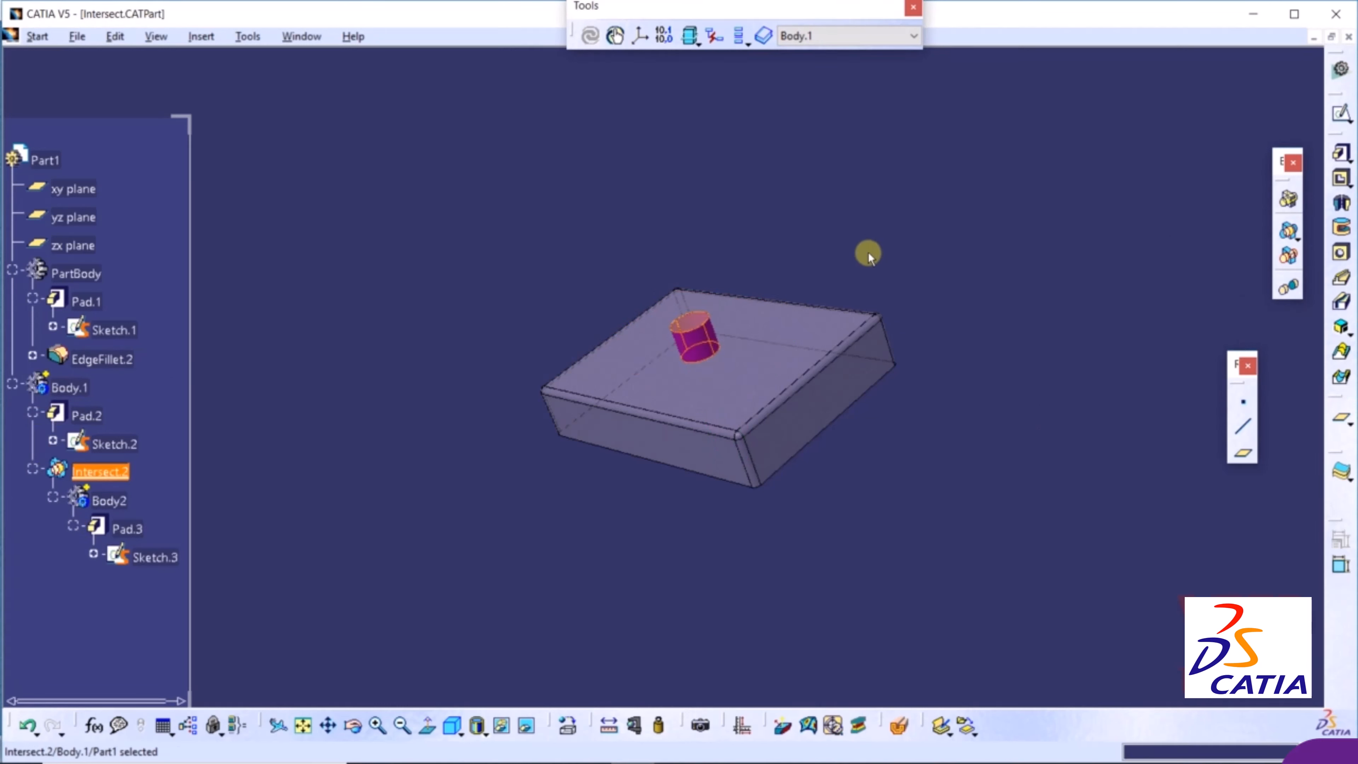
pyautogui.moveTo(868, 256); pyautogui.dragTo(907, 177, button='middle')
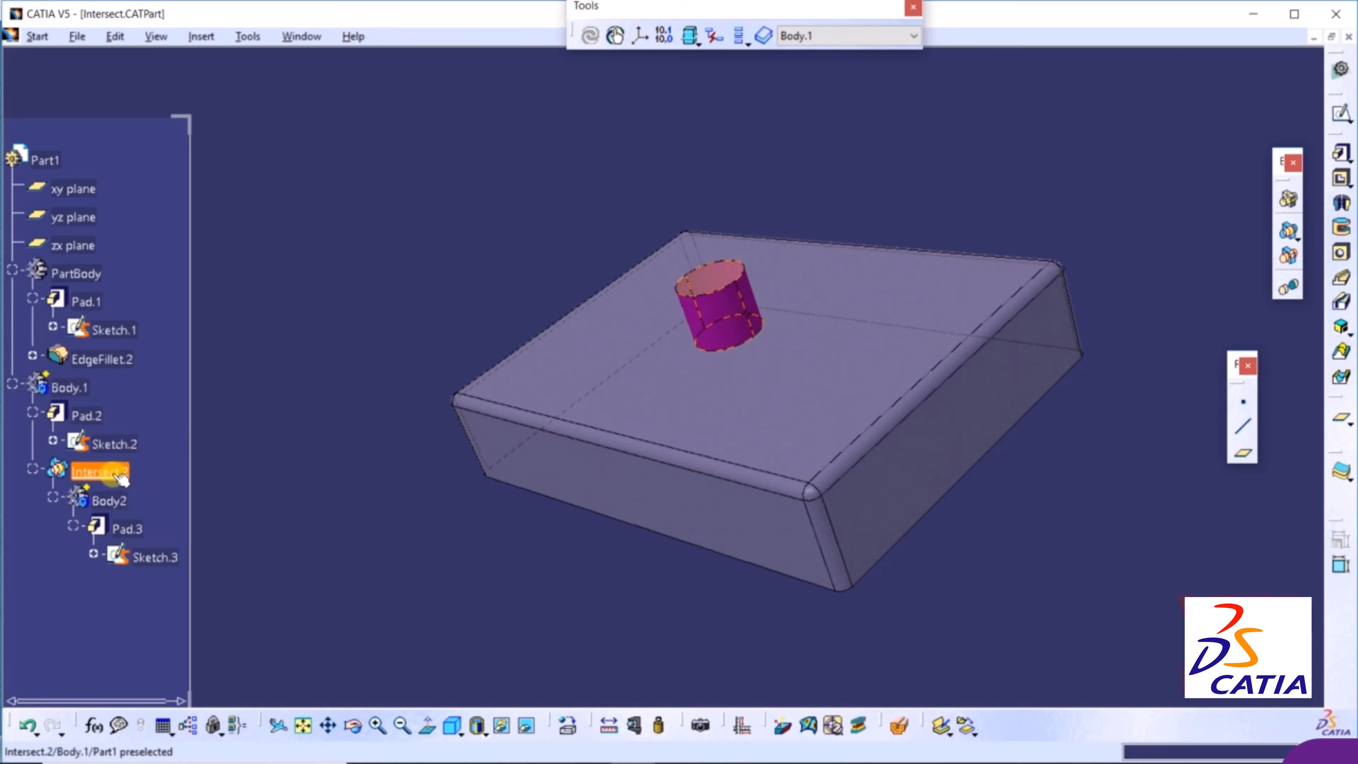
pyautogui.click(398, 535)
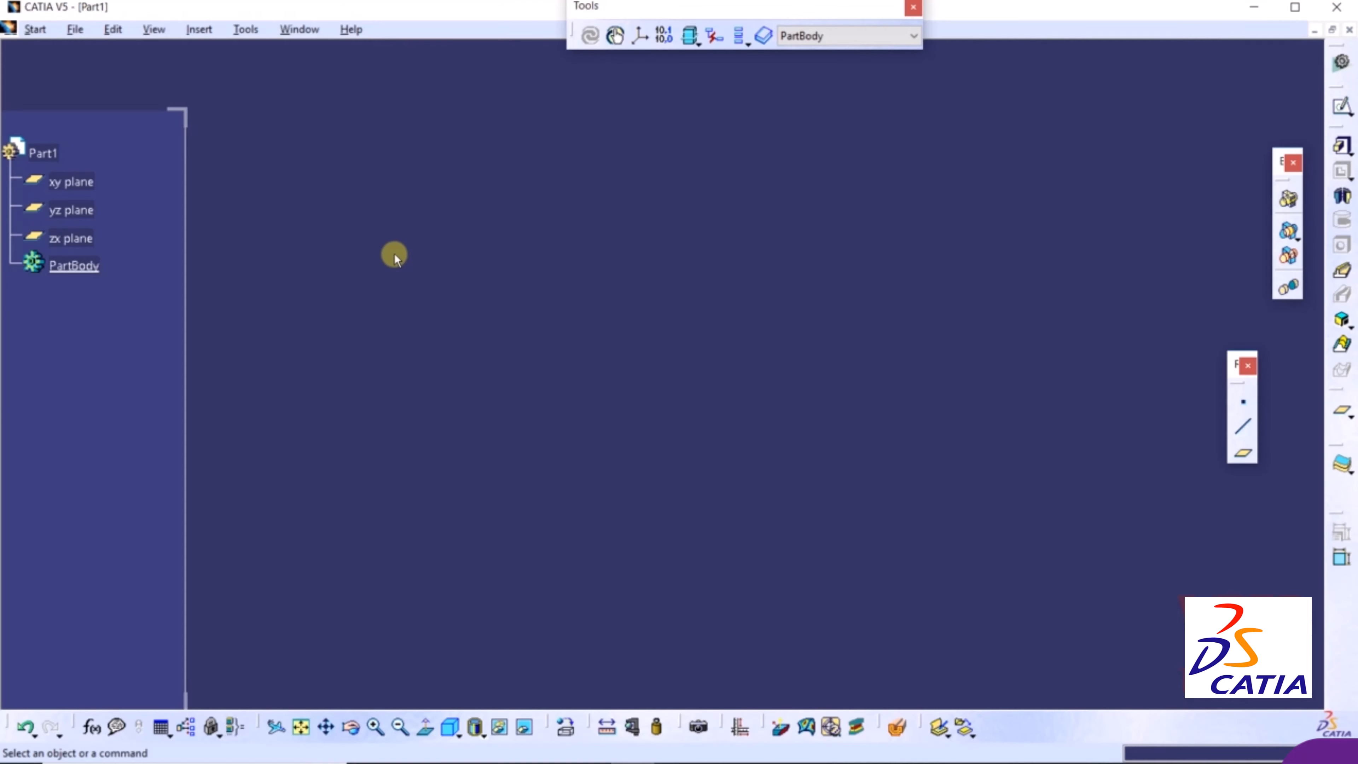
# Open the file Add.CATPart from the Boolean project folder.
pyautogui.click(75, 30)
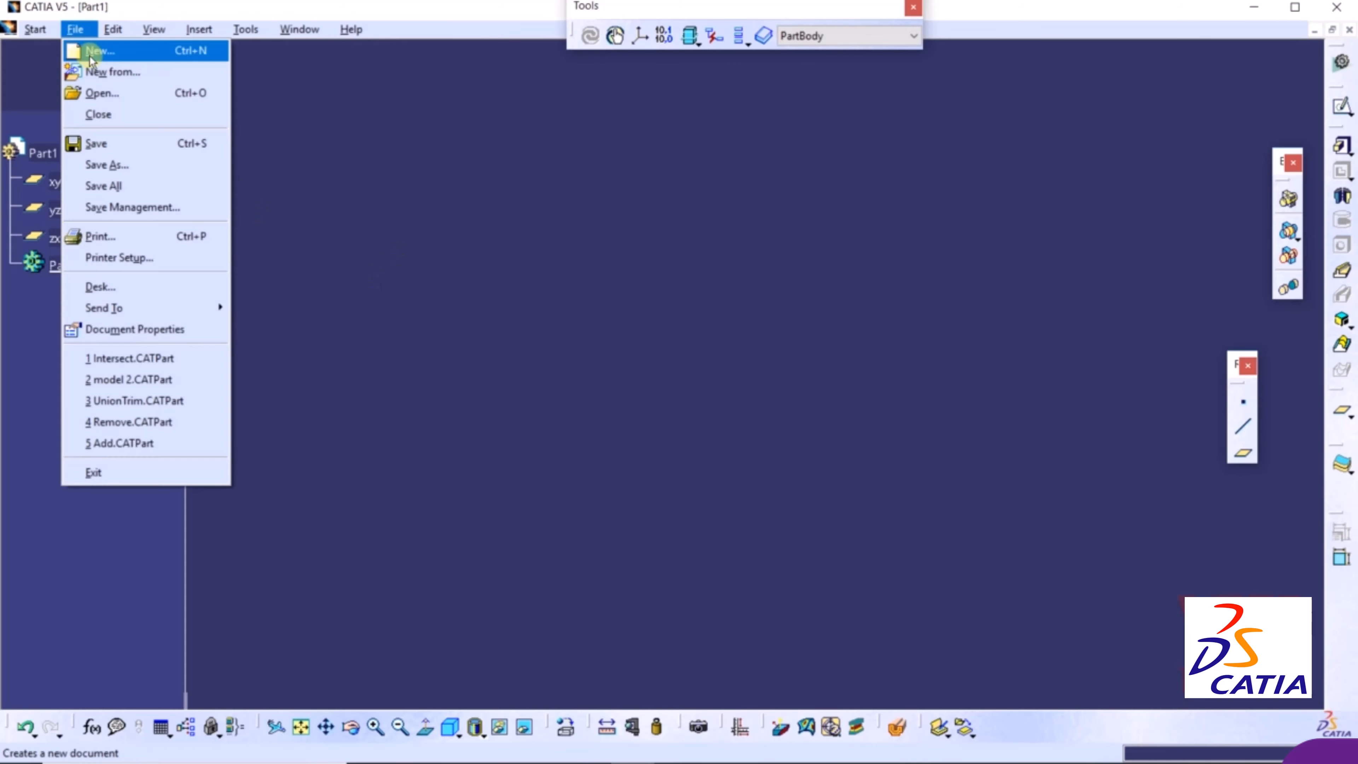
pyautogui.click(88, 94)
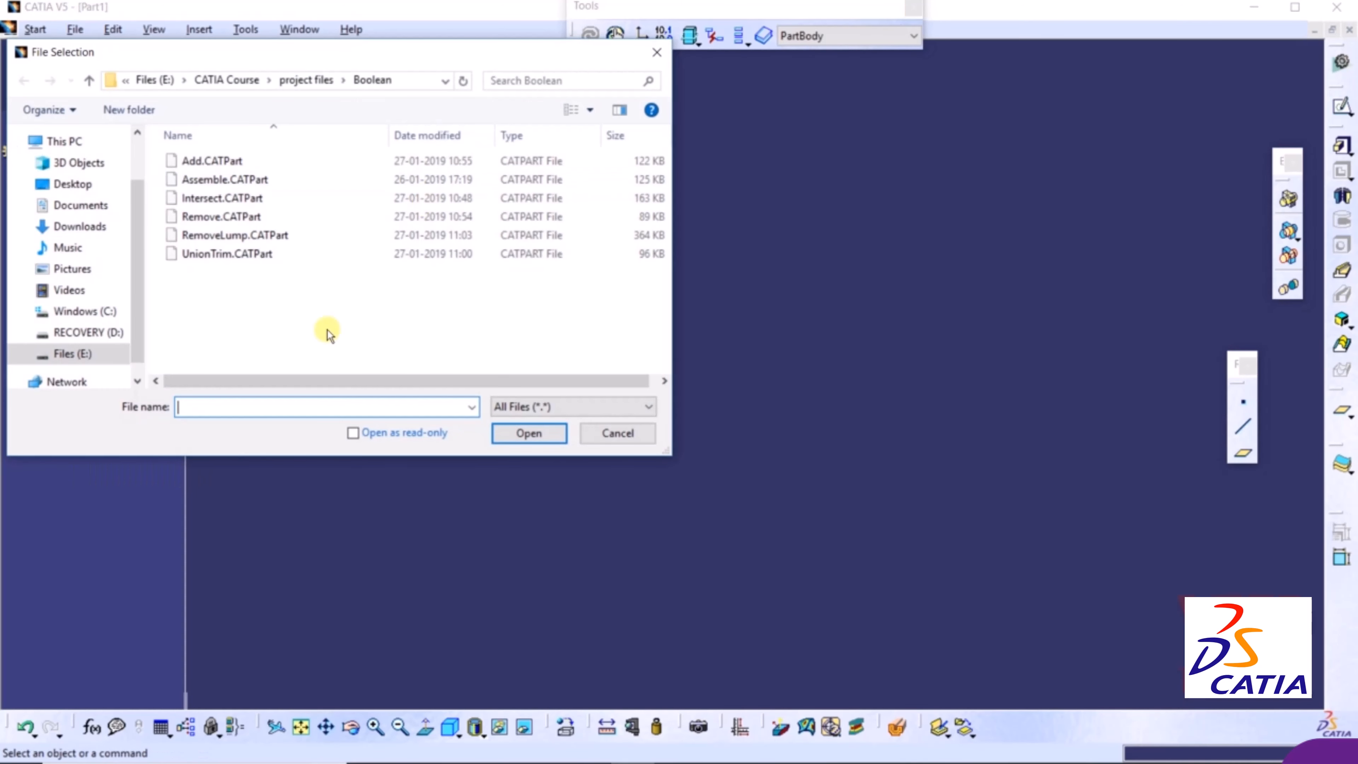
pyautogui.click(212, 160)
pyautogui.click(527, 433)
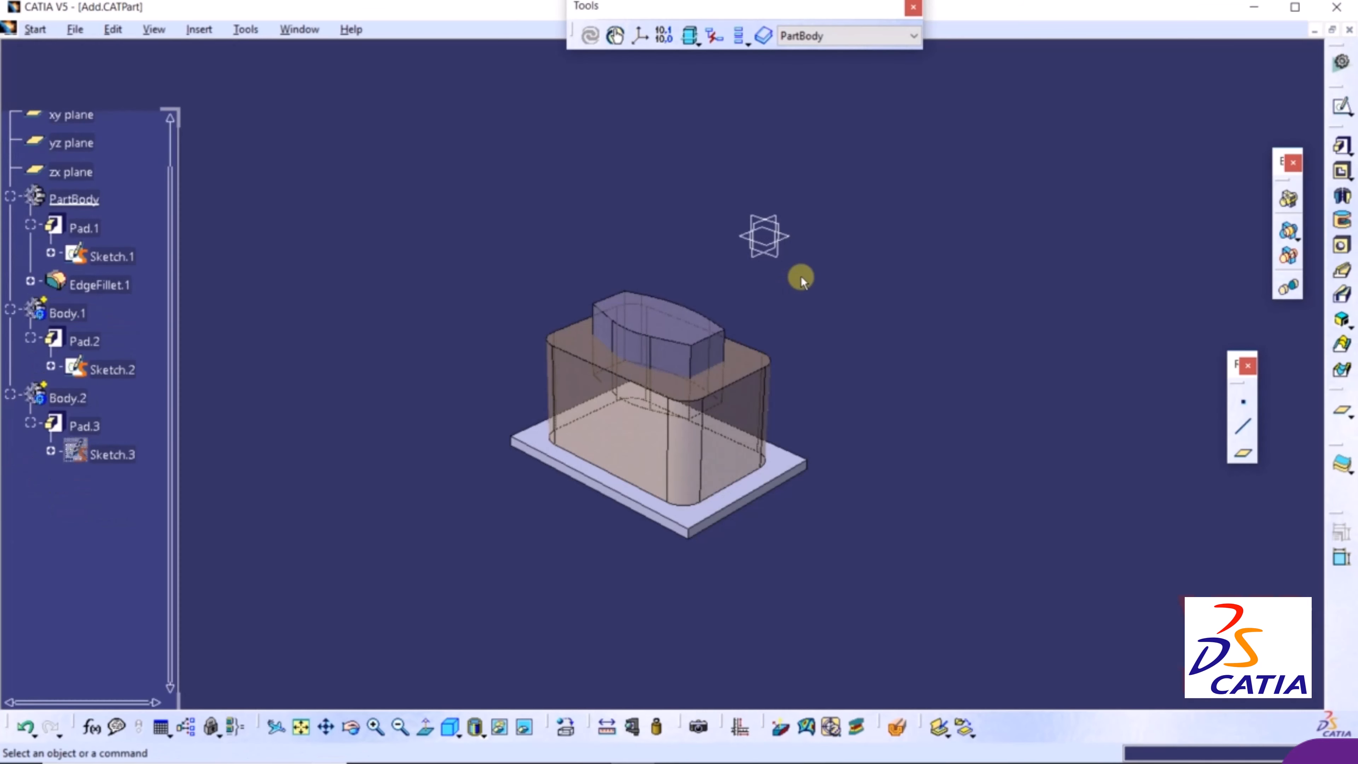
# Examine which solids in the model belong to Pad.1, Pad.2 and Pad.3 by highlighting each pad.
pyautogui.moveTo(800, 278); pyautogui.dragTo(824, 220, button='middle')
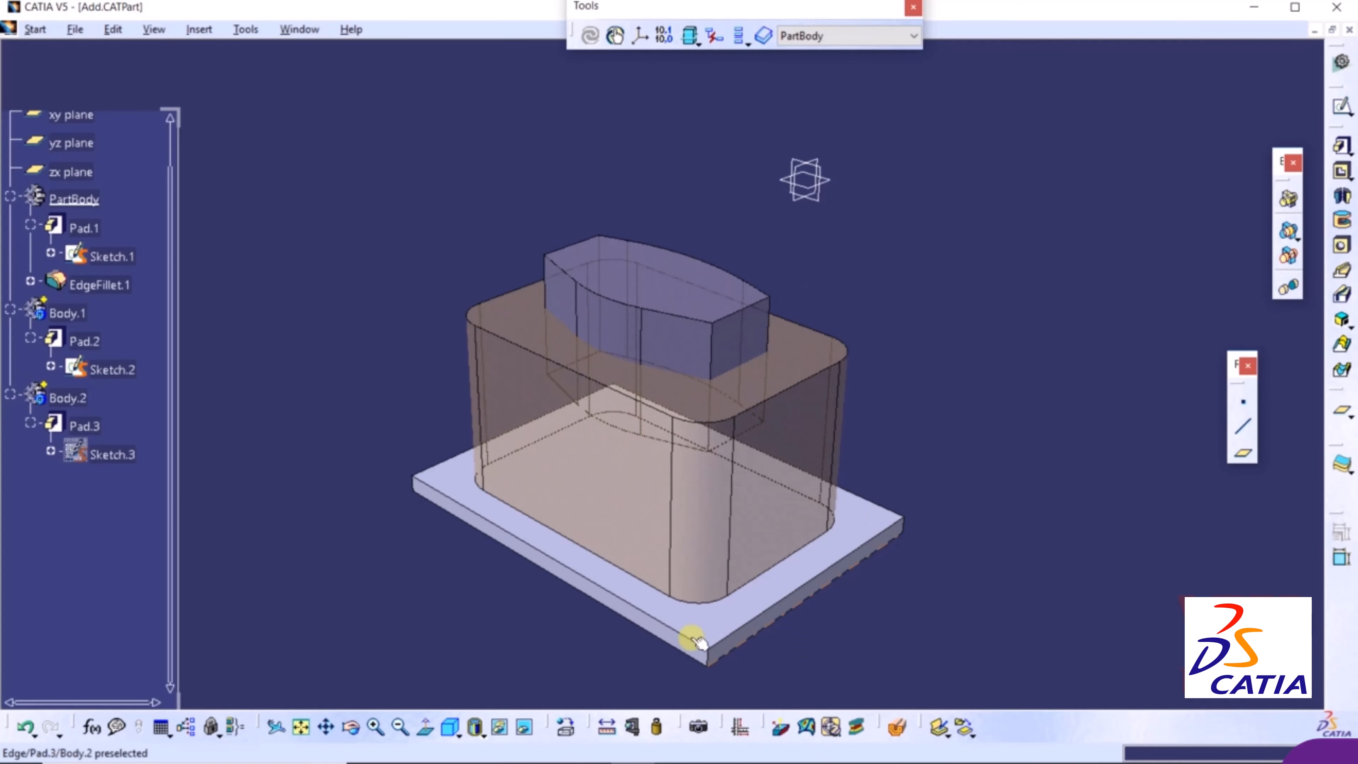
pyautogui.click(83, 233)
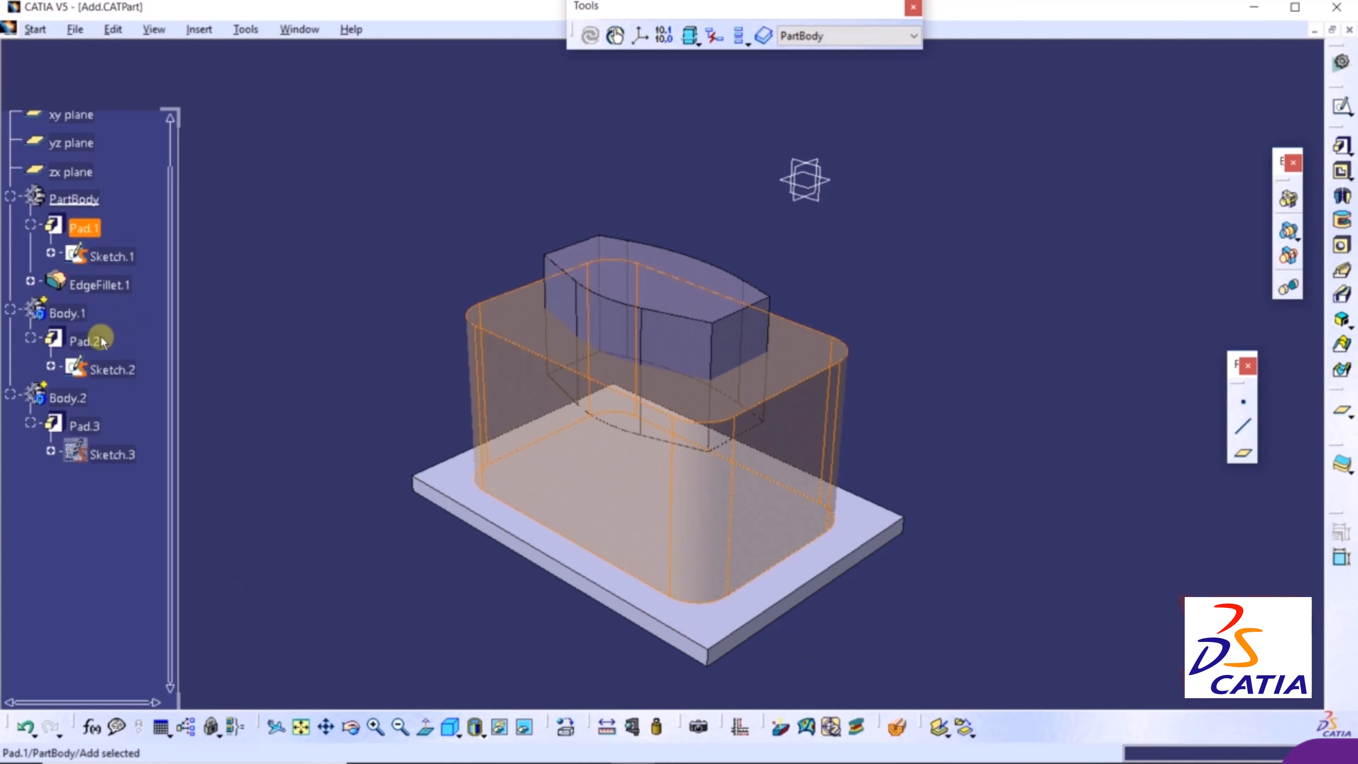
pyautogui.click(151, 343)
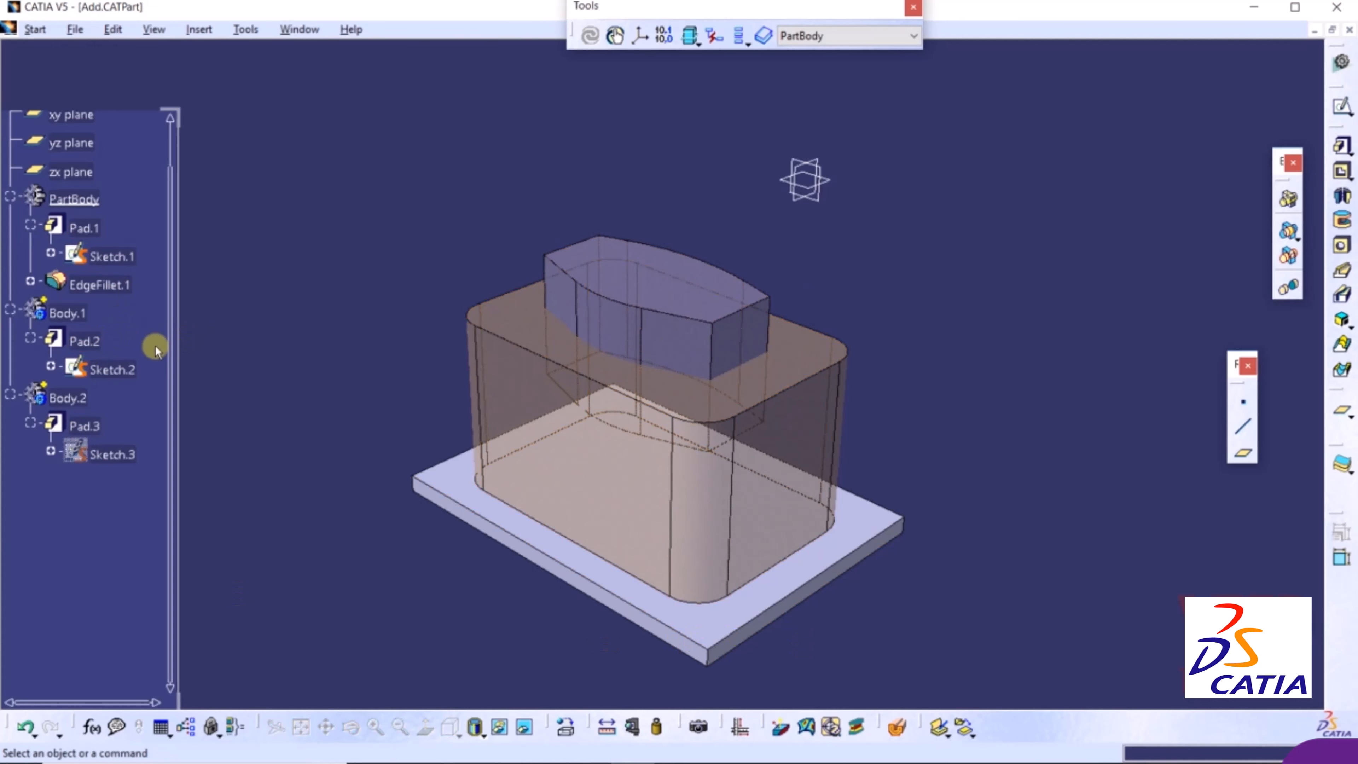
pyautogui.click(88, 342)
pyautogui.click(106, 432)
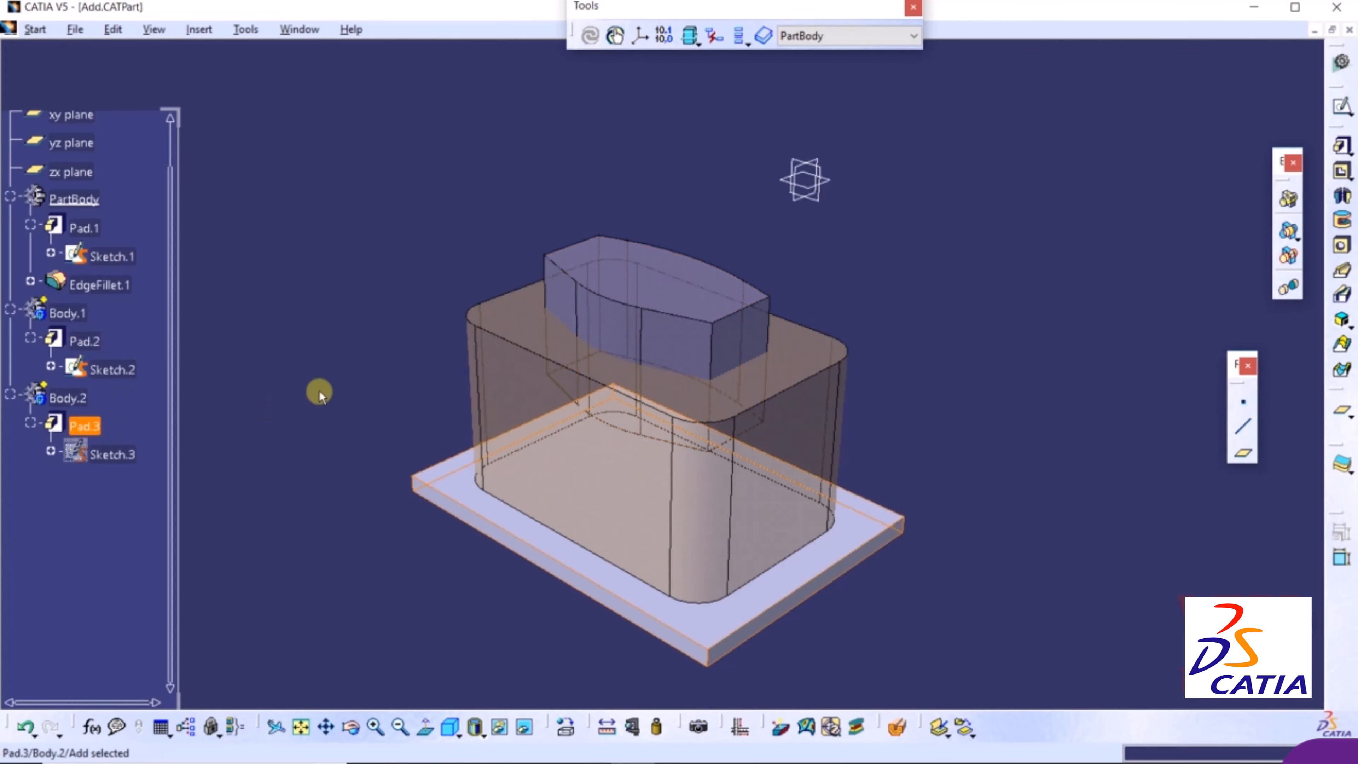
pyautogui.click(333, 341)
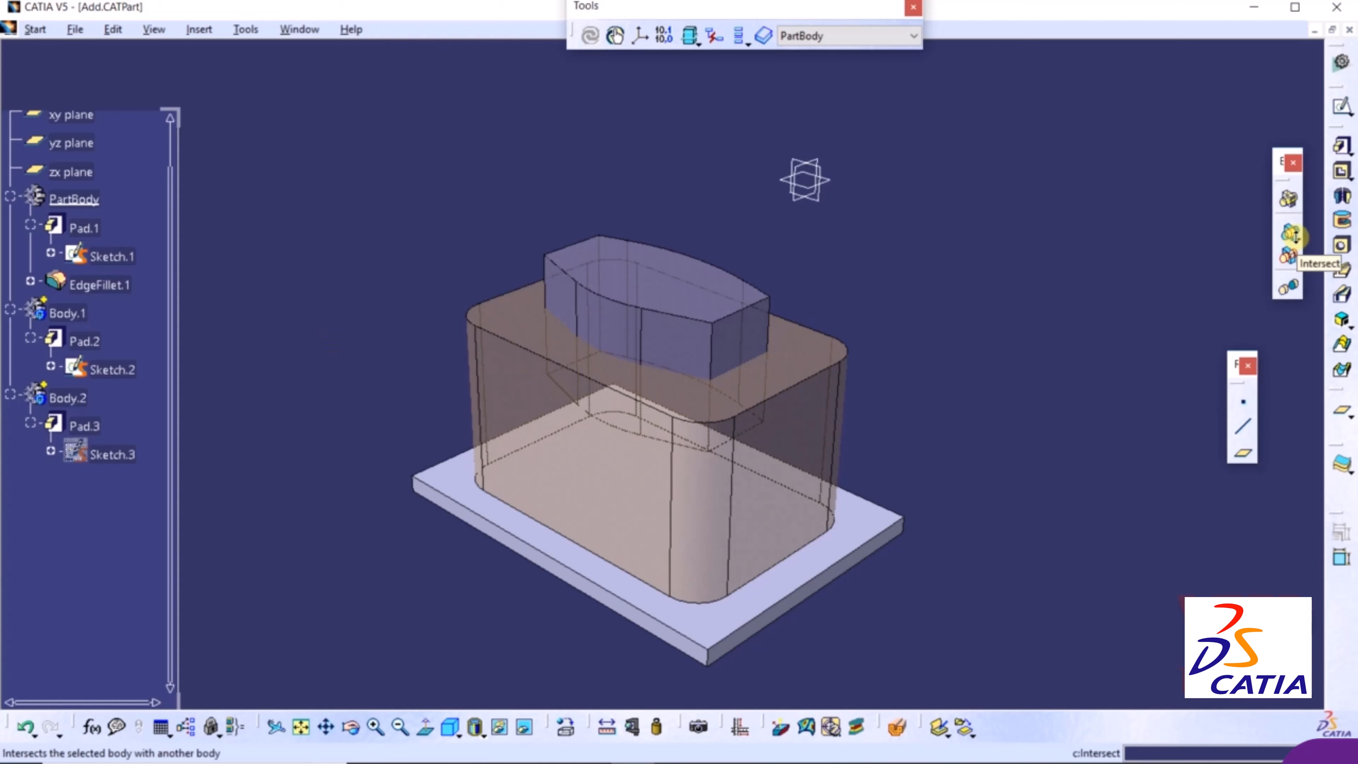
# Add Body.1 to Body.2 using the Boolean Add operation.
pyautogui.click(1291, 255)
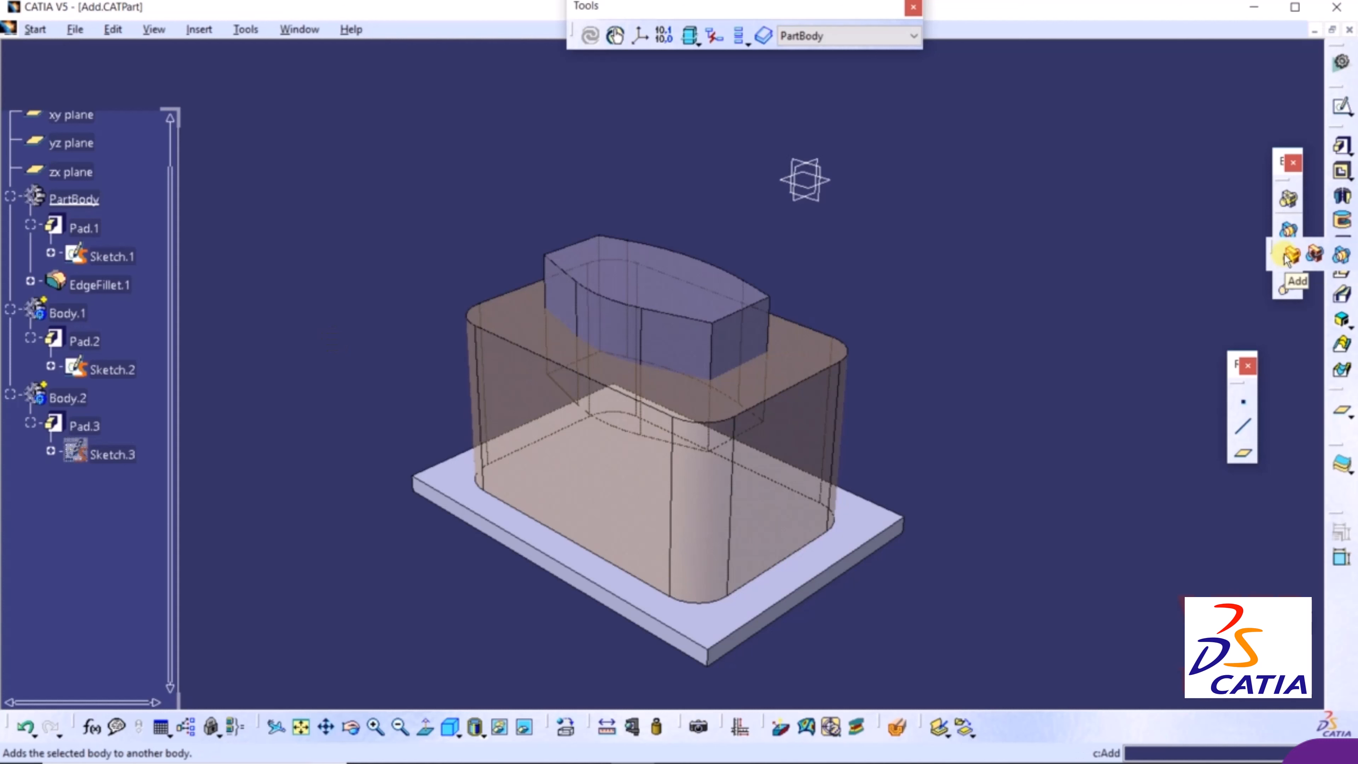
pyautogui.click(1288, 257)
pyautogui.moveTo(1104, 225); pyautogui.dragTo(1088, 179)
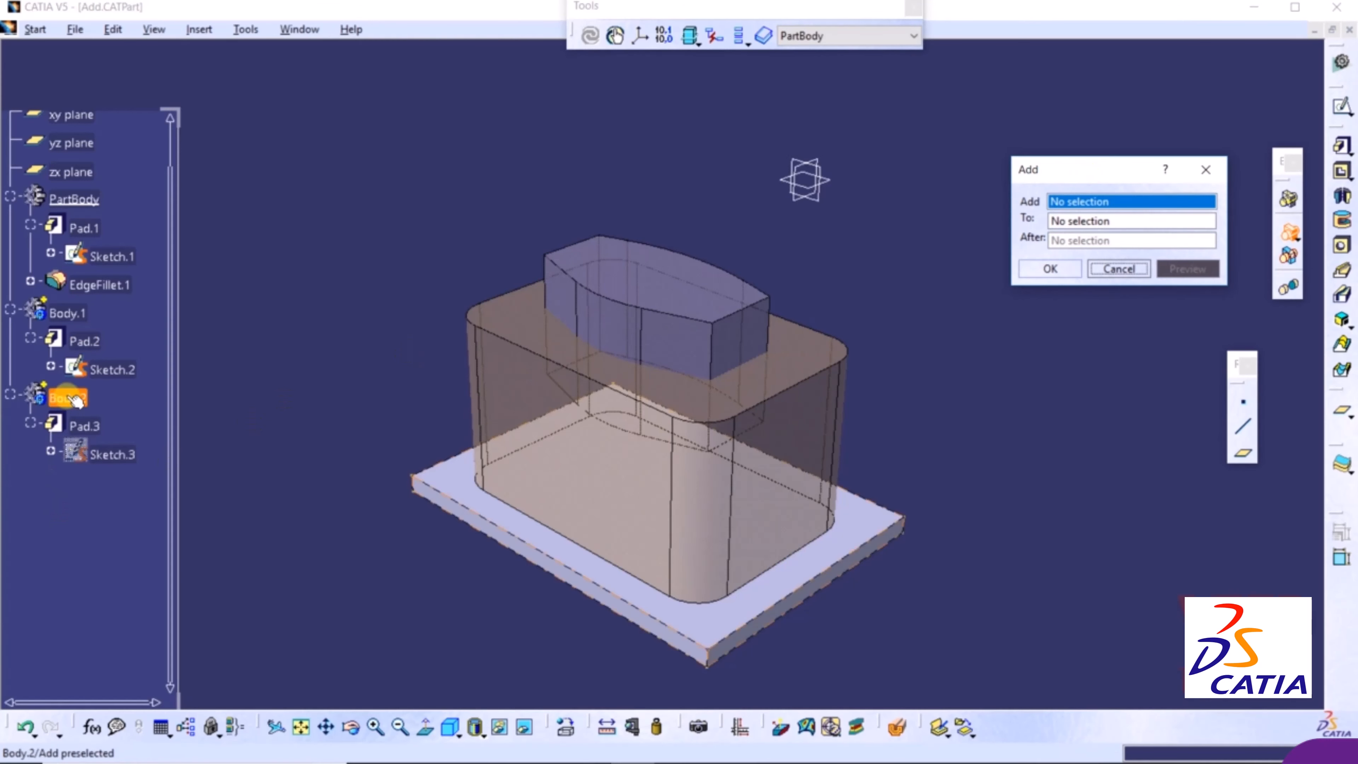
pyautogui.click(76, 314)
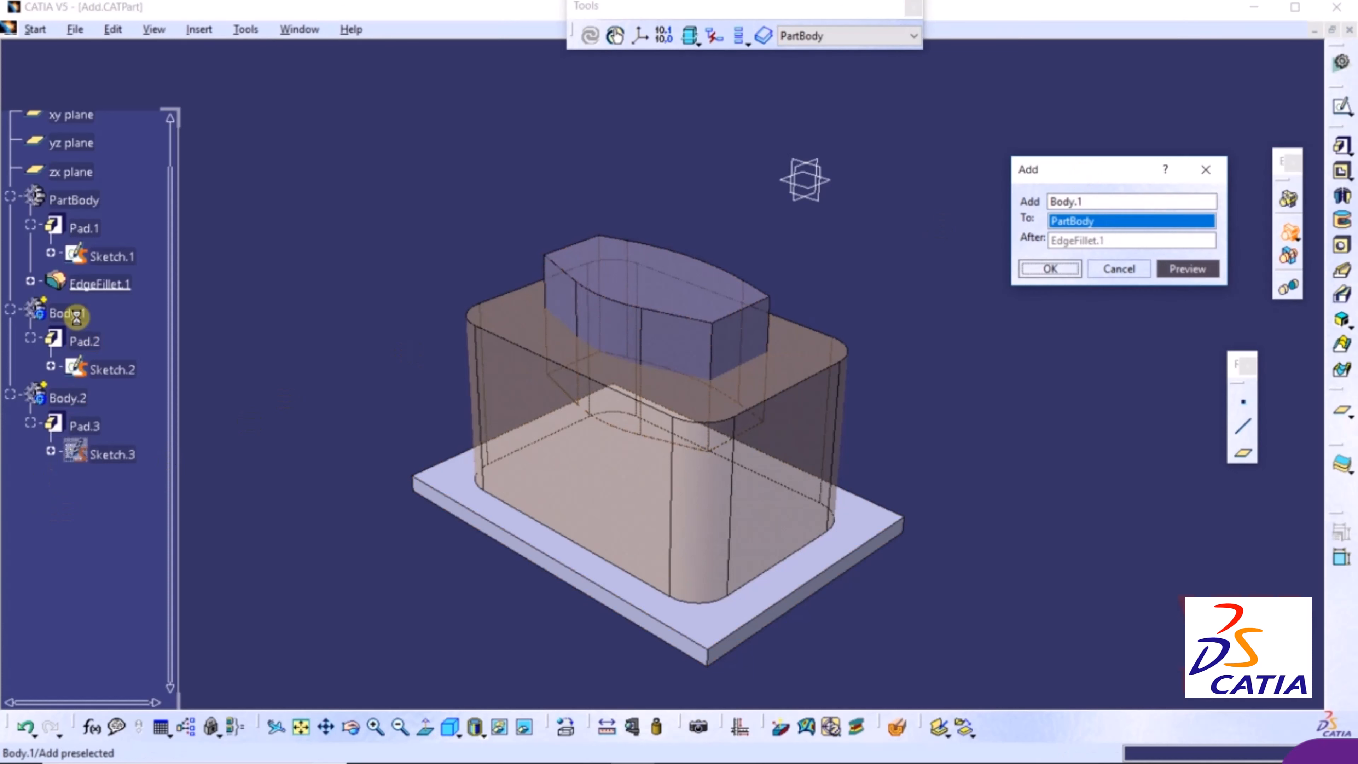
pyautogui.click(81, 408)
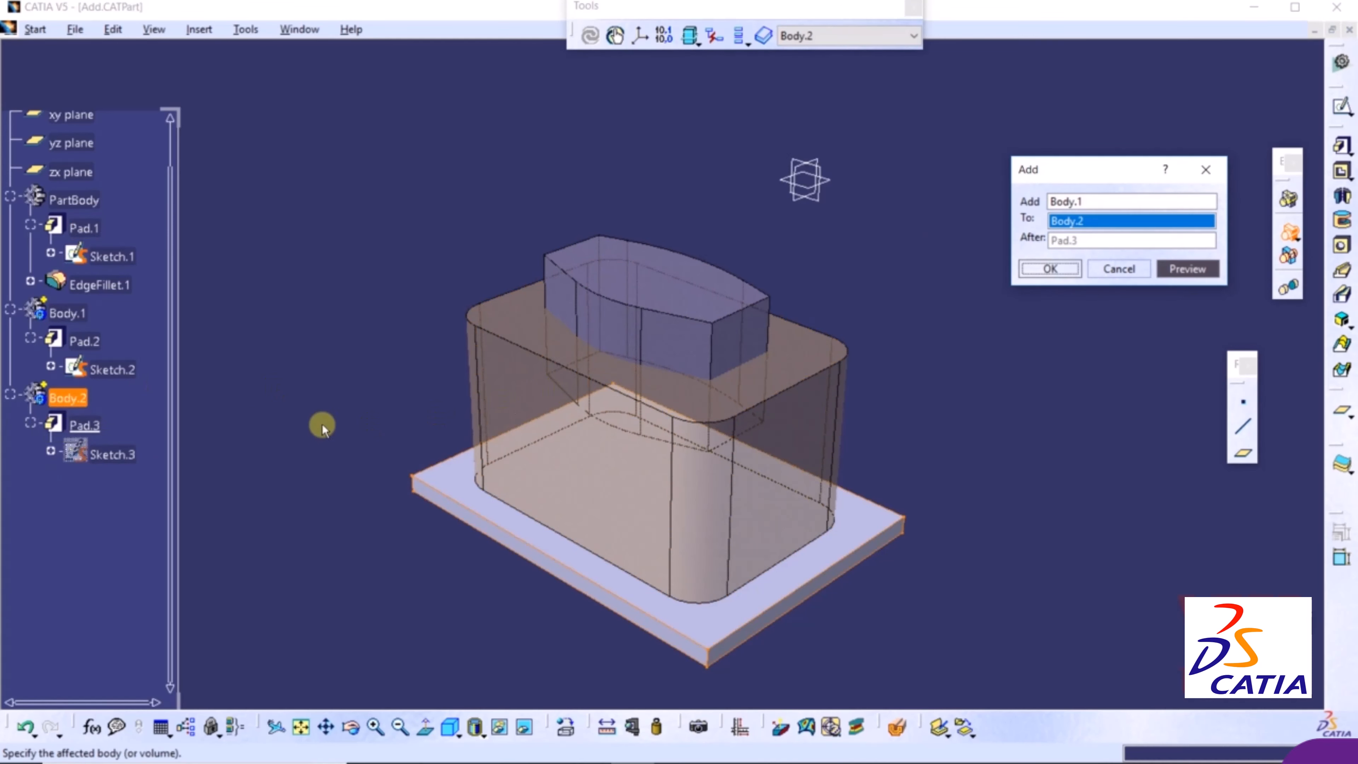
pyautogui.click(1051, 270)
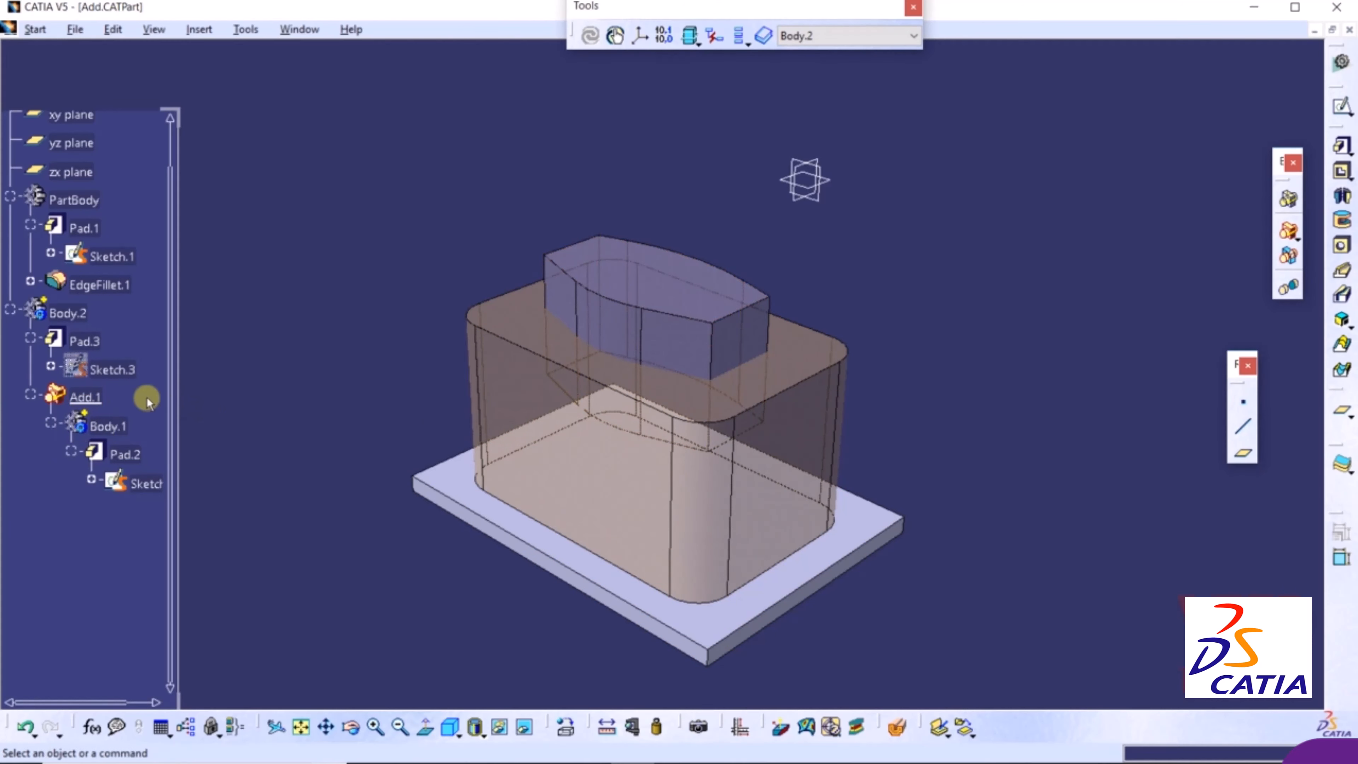
pyautogui.click(85, 400)
pyautogui.click(228, 400)
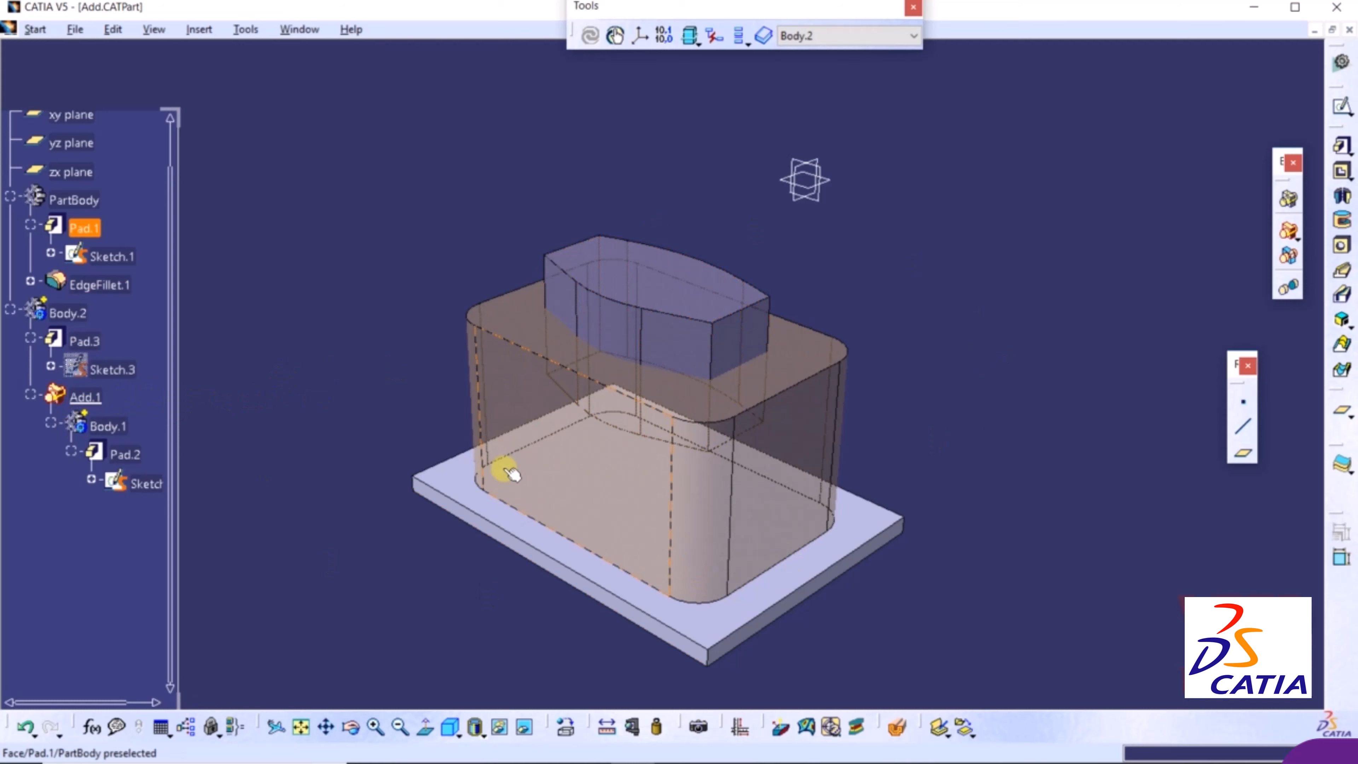
# Delete the Add.1 feature from Body.2.
pyautogui.rightClick(91, 398)
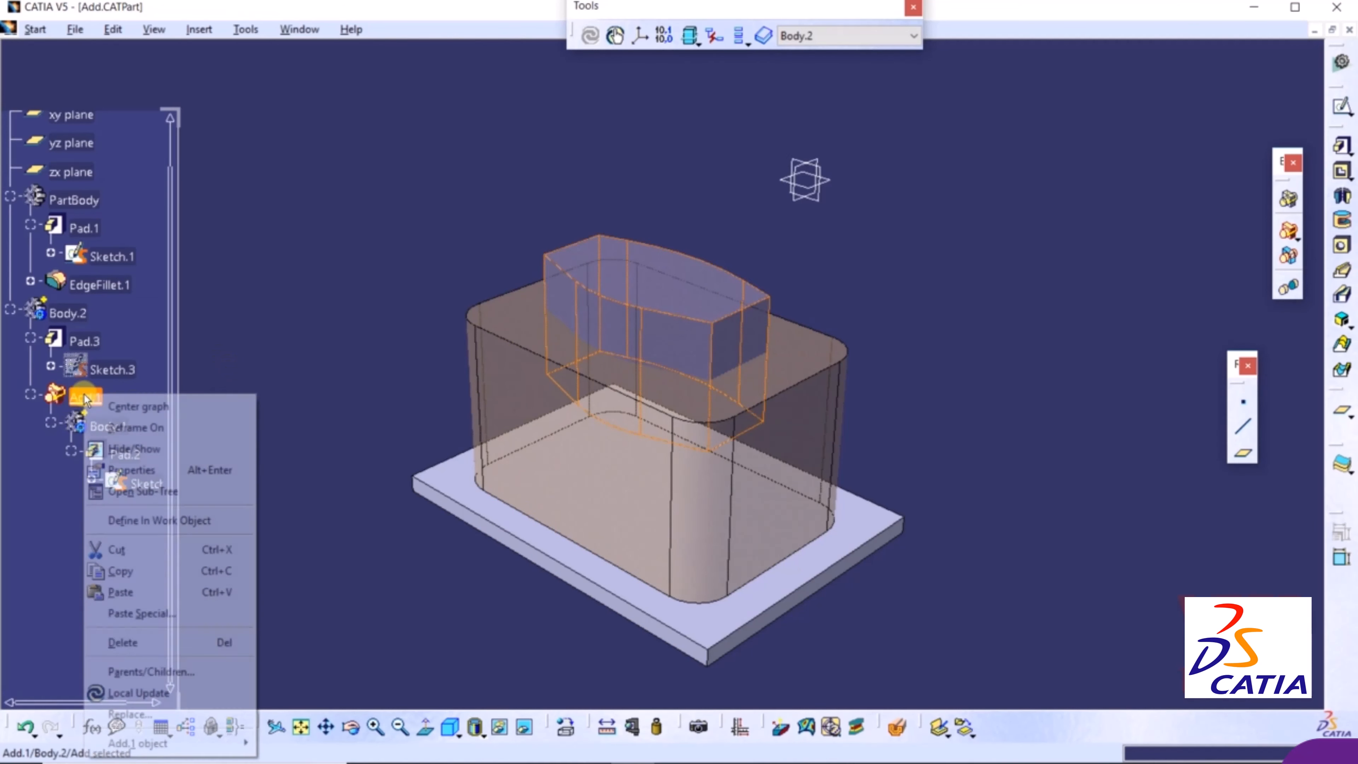
pyautogui.click(178, 642)
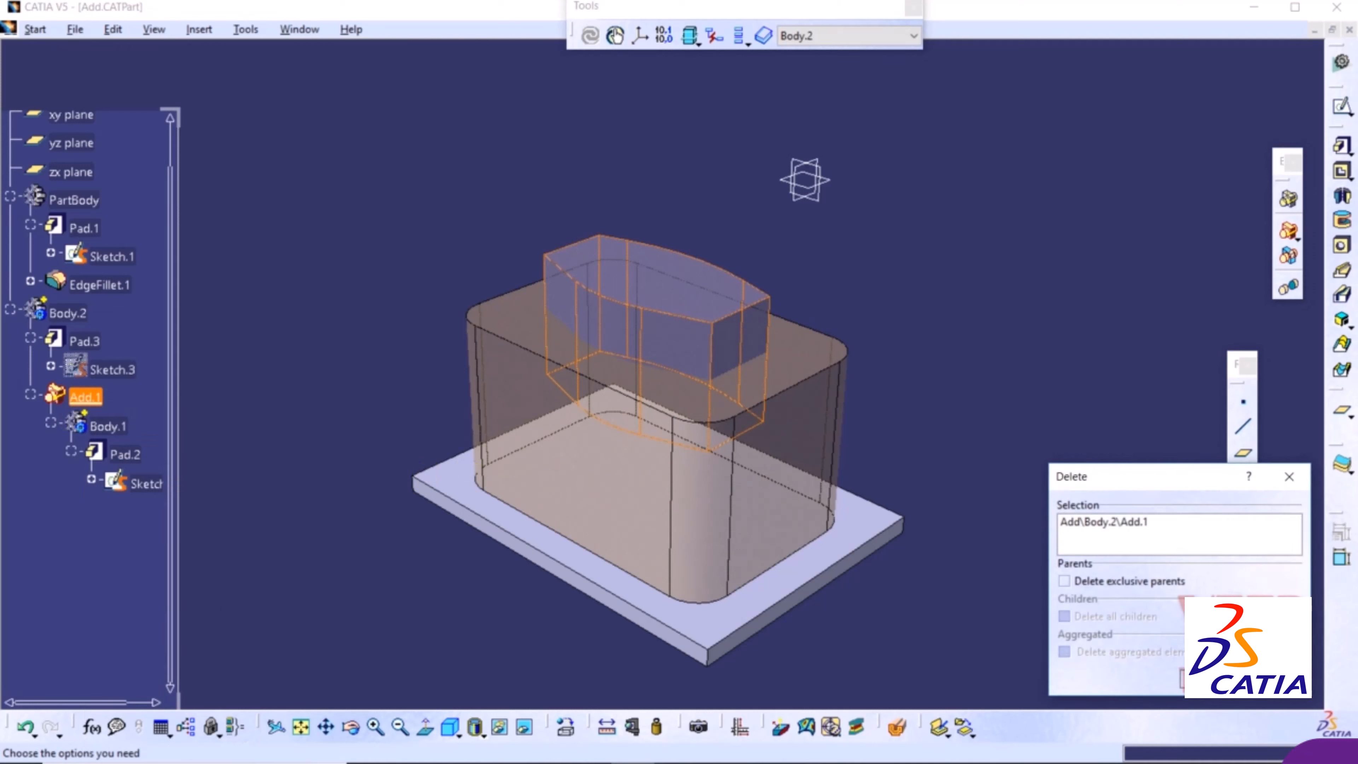
pyautogui.click(1204, 678)
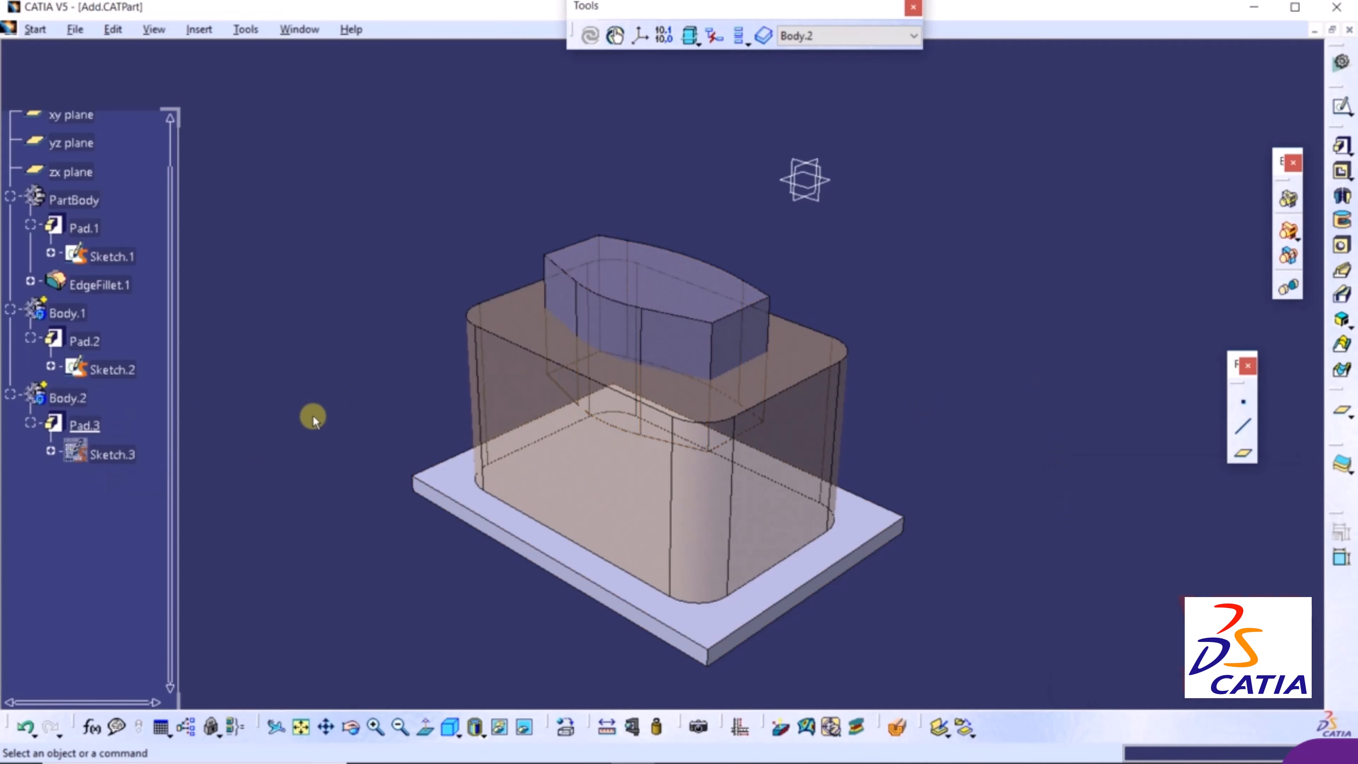
# Add Body.2 to PartBody using the Boolean Add operation.
pyautogui.rightClick(73, 404)
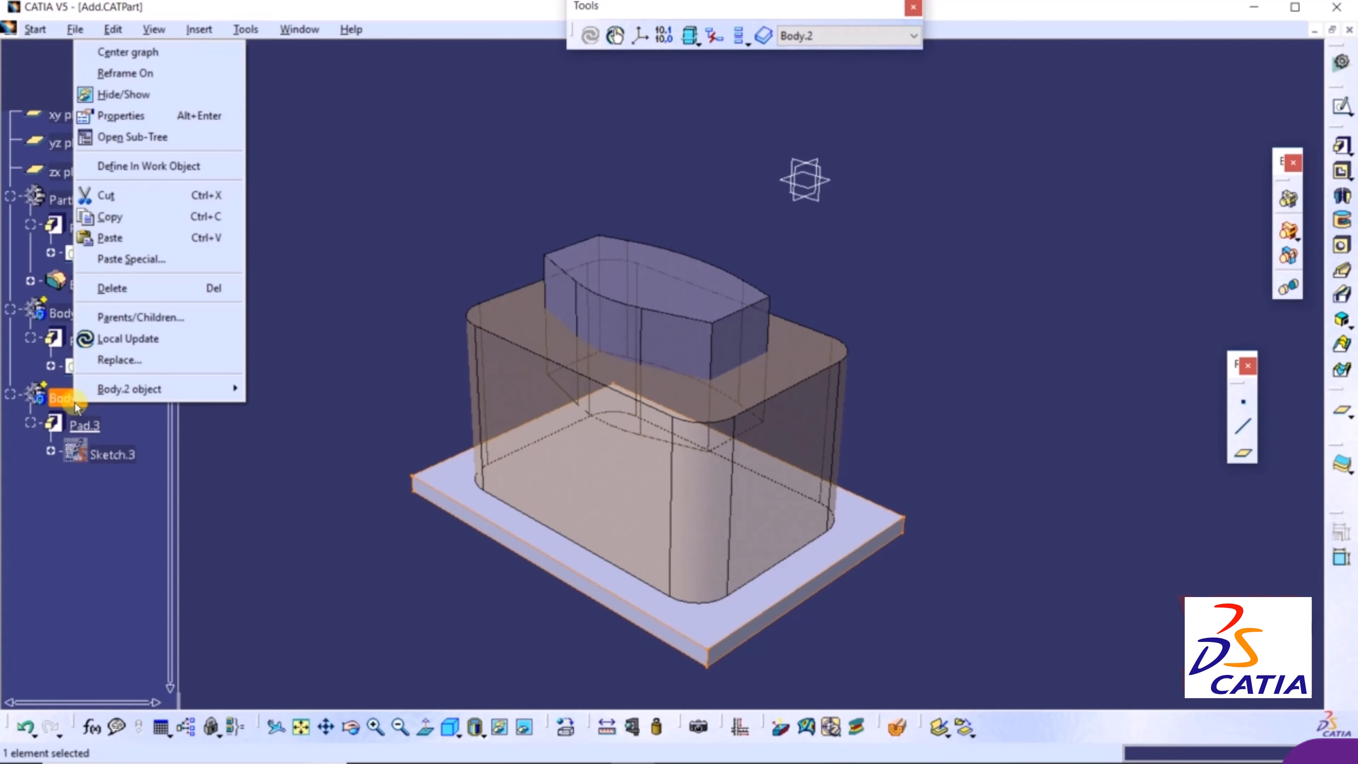
pyautogui.moveTo(185, 395)
pyautogui.click(317, 445)
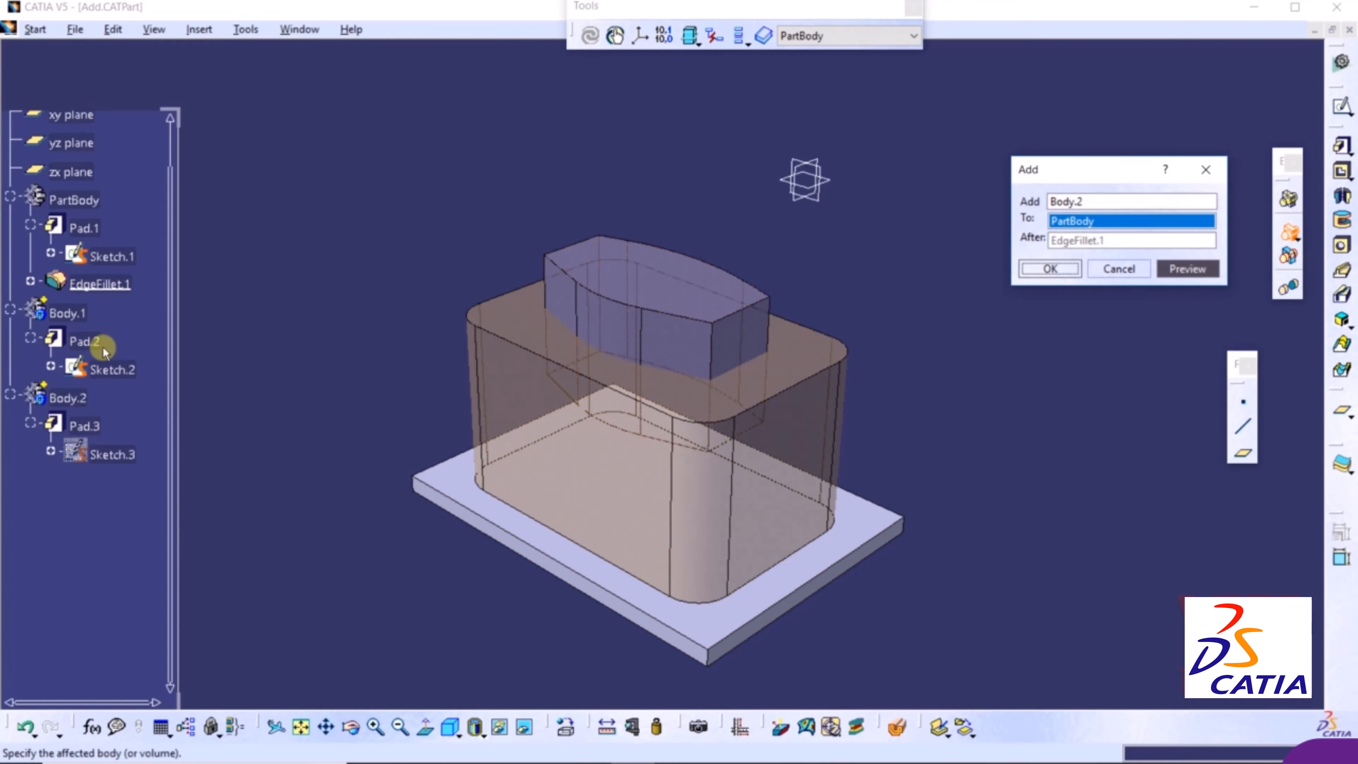
pyautogui.click(83, 341)
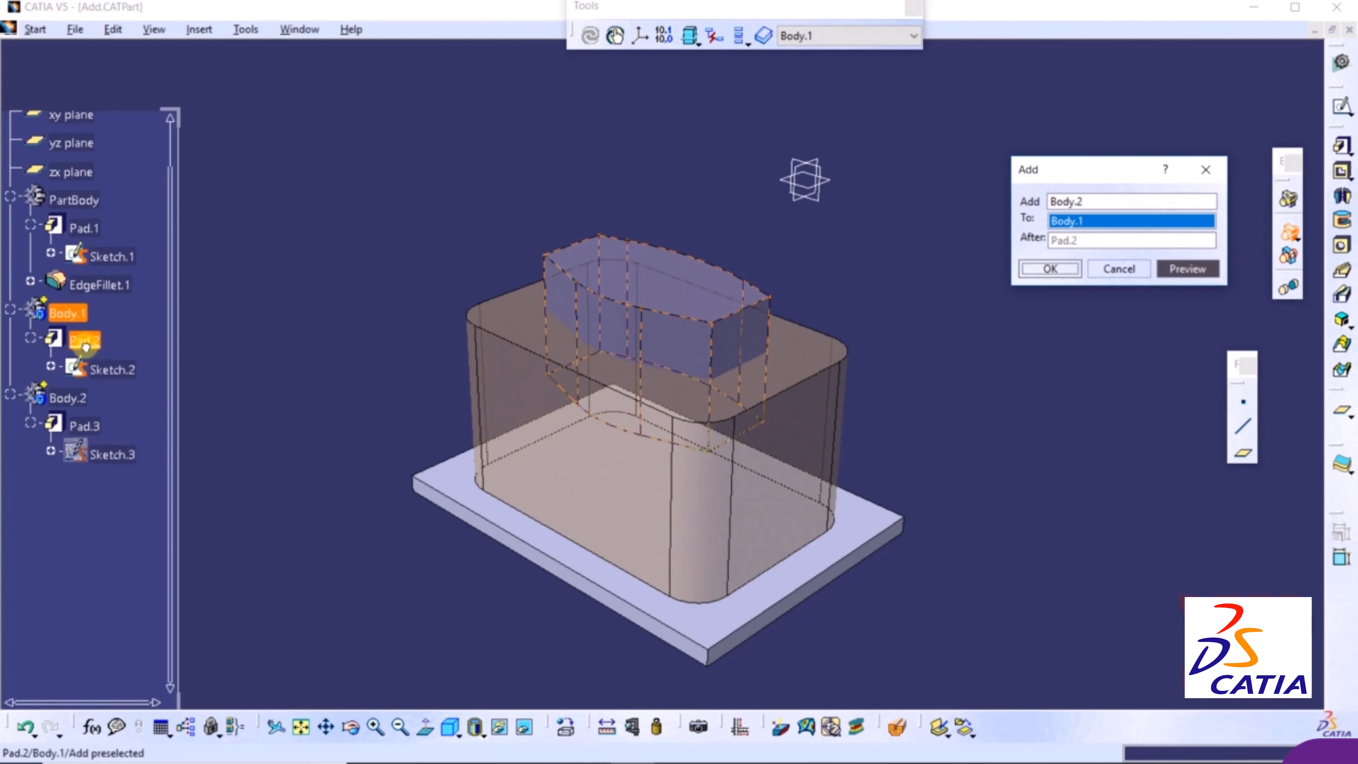
pyautogui.click(86, 229)
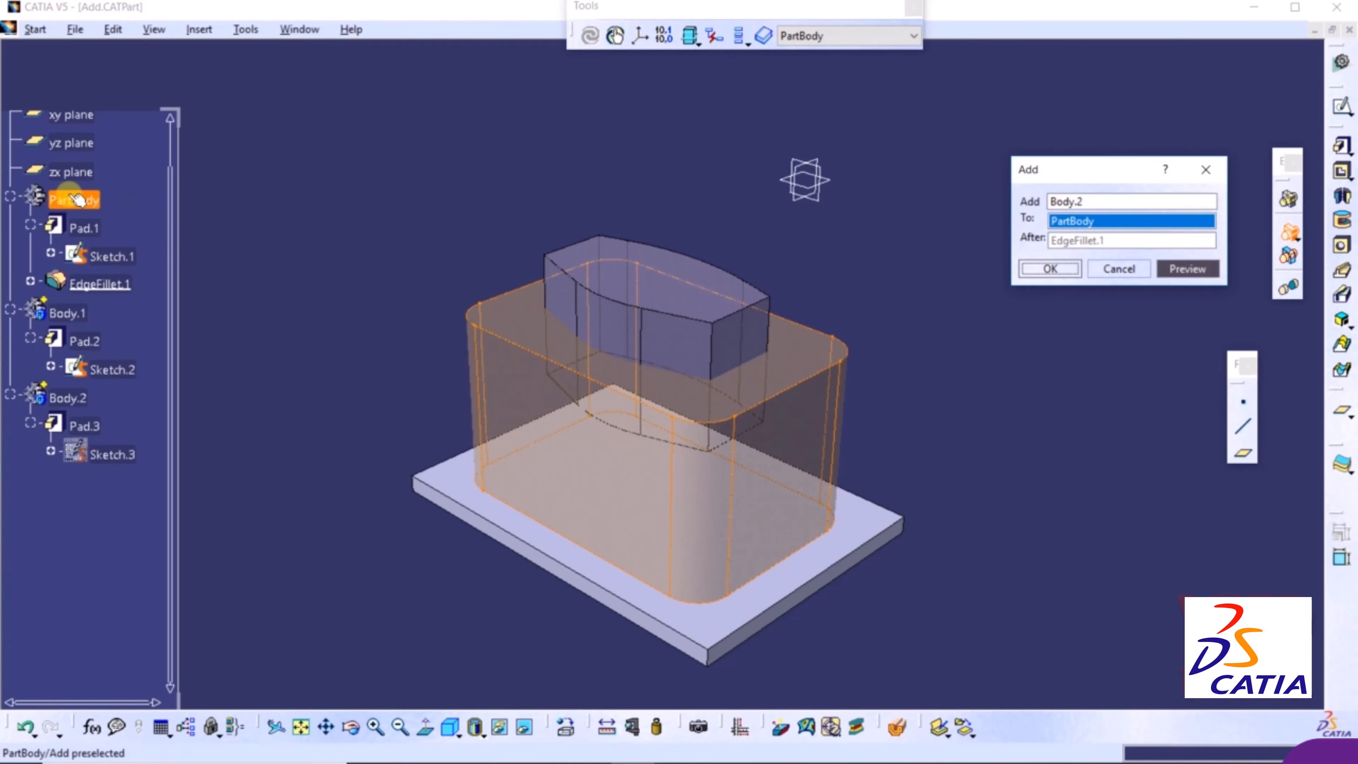
pyautogui.click(1052, 268)
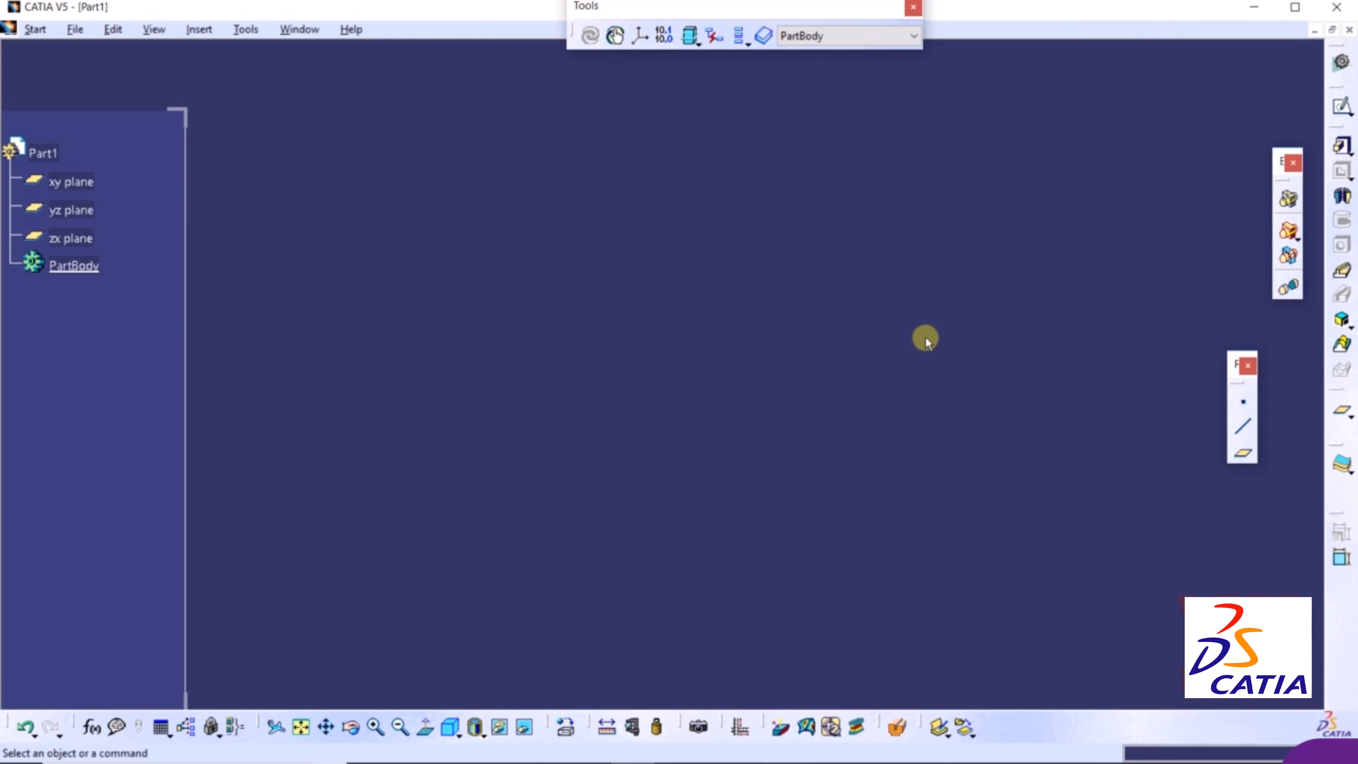
# Open the file Remove.CATPart from the Boolean project folder.
pyautogui.click(75, 30)
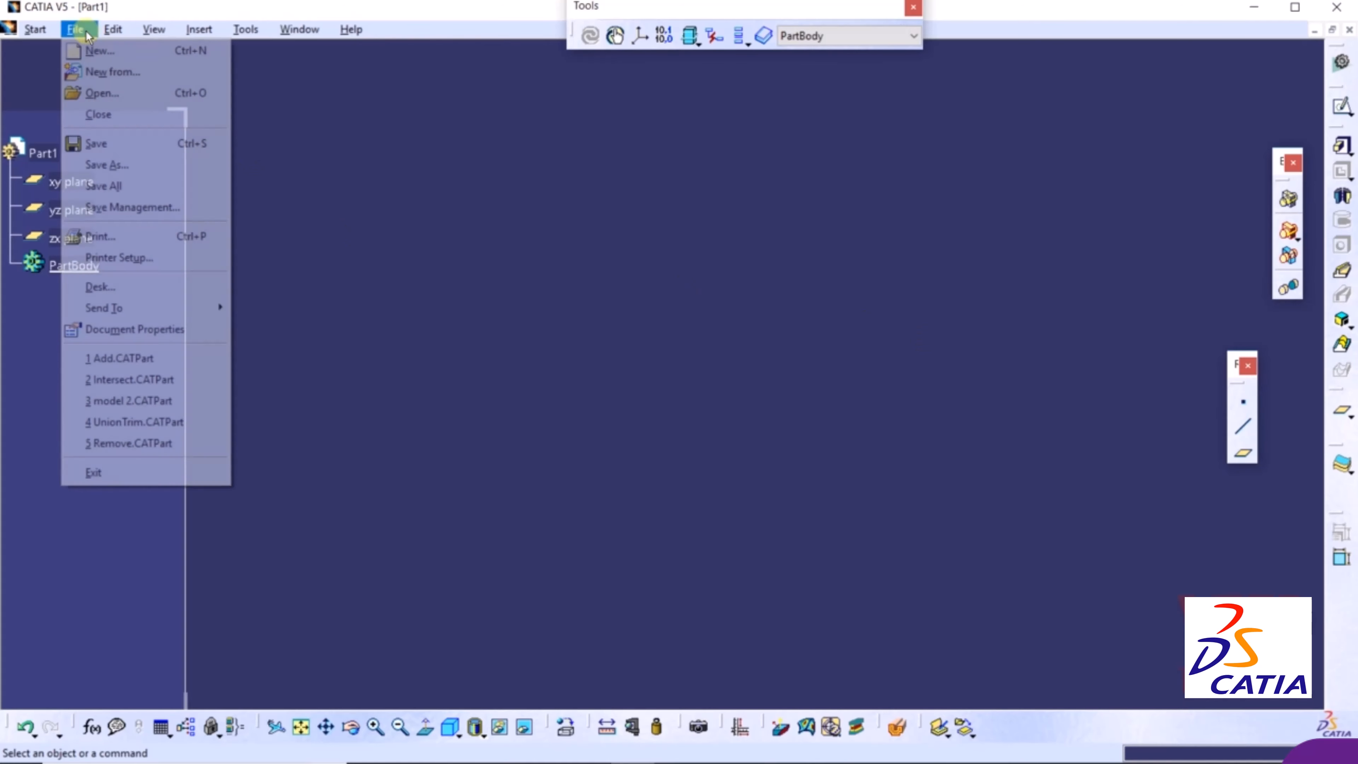
pyautogui.click(97, 93)
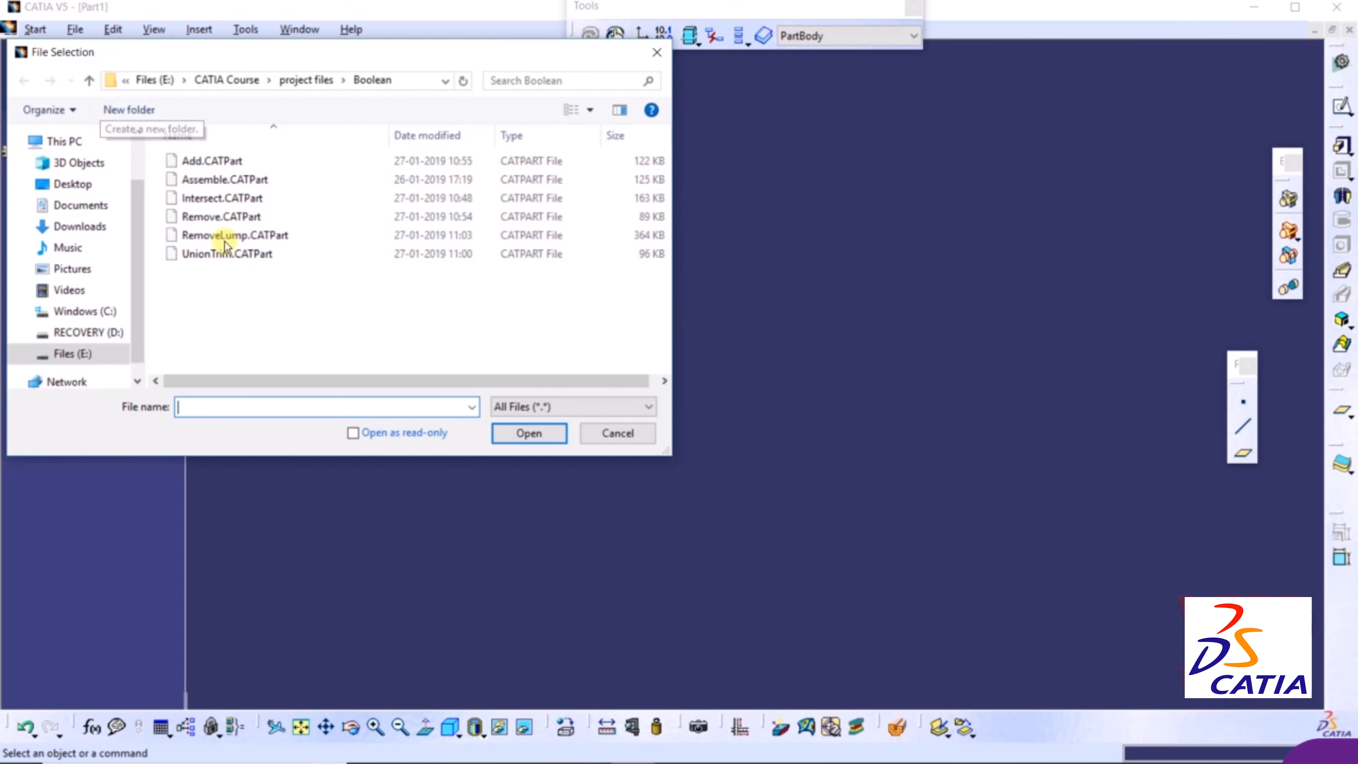
pyautogui.click(214, 213)
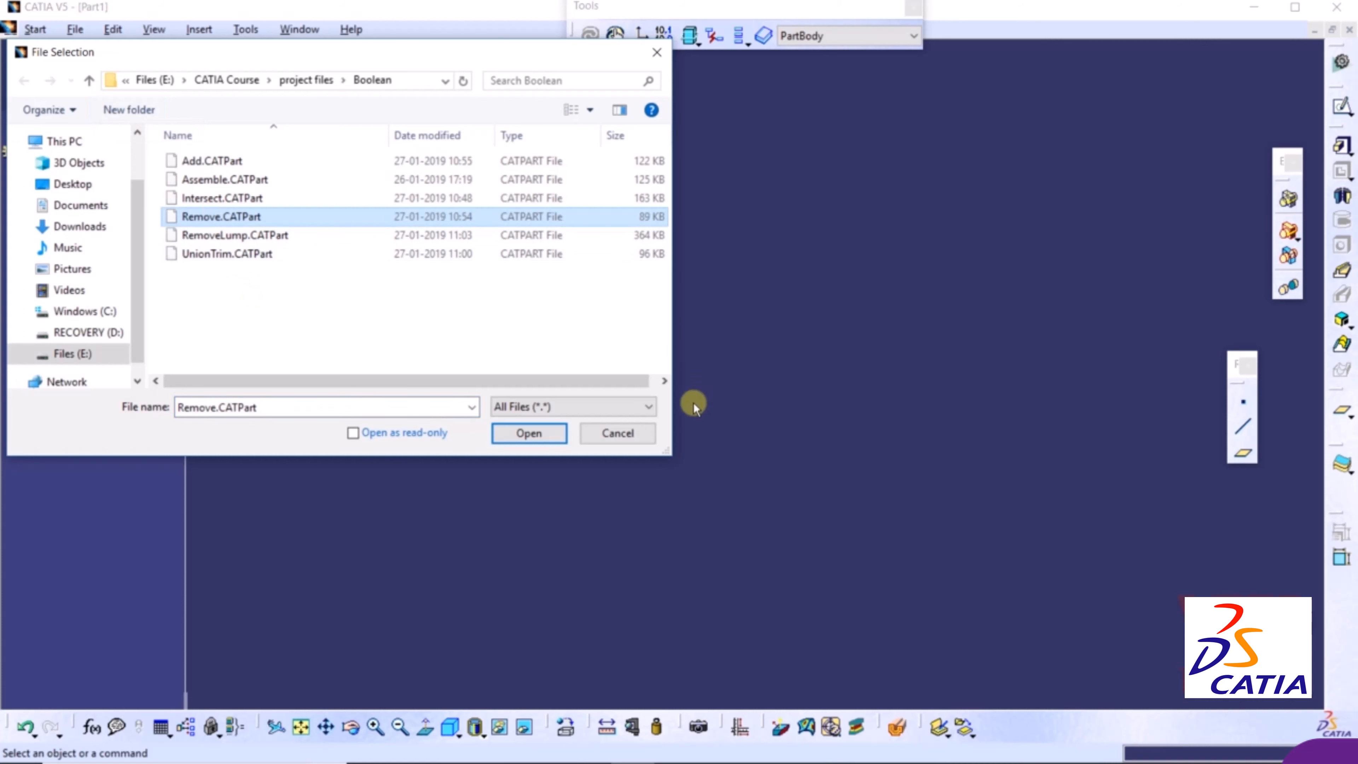
pyautogui.click(539, 443)
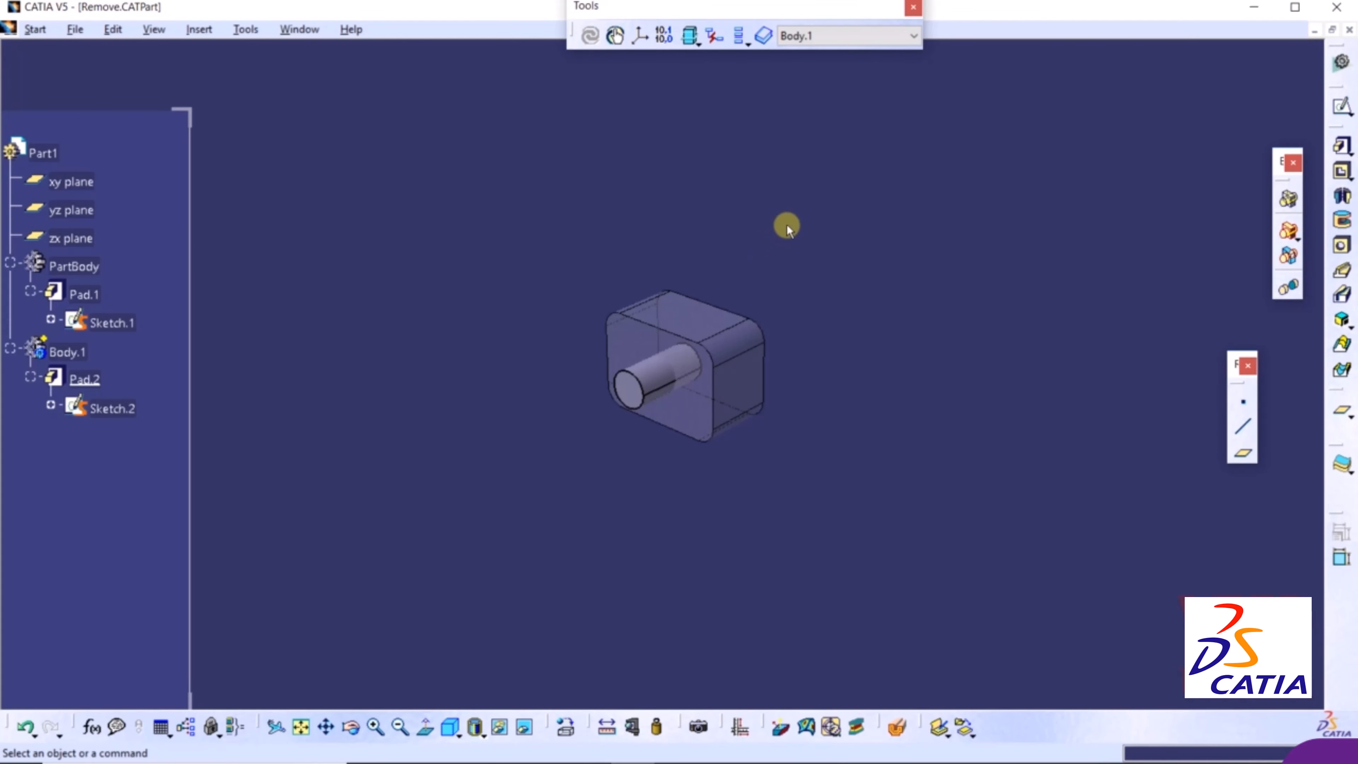
# Subtract the cylindrical Body.1 from PartBody using the Boolean Remove operation and inspect the resulting cut.
pyautogui.moveTo(788, 224); pyautogui.dragTo(840, 118, button='middle')
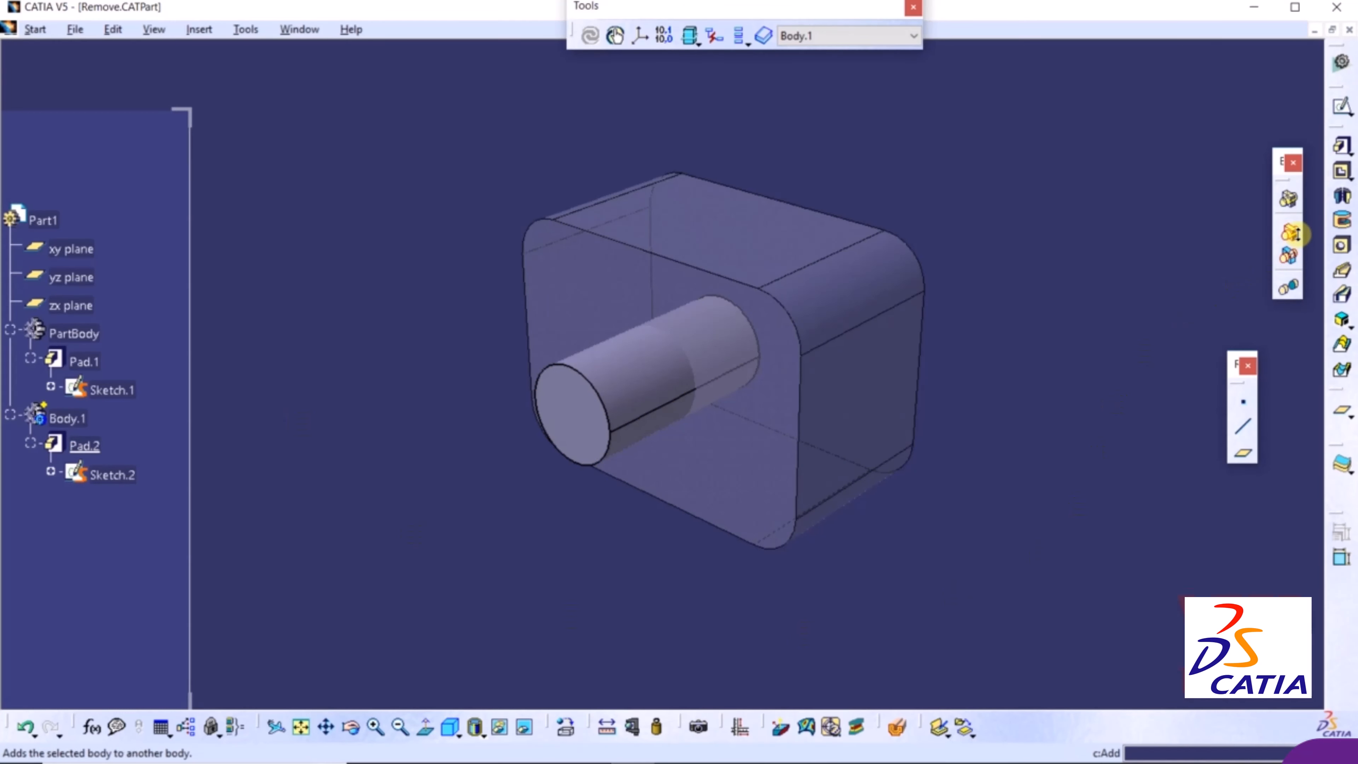
pyautogui.click(1298, 234)
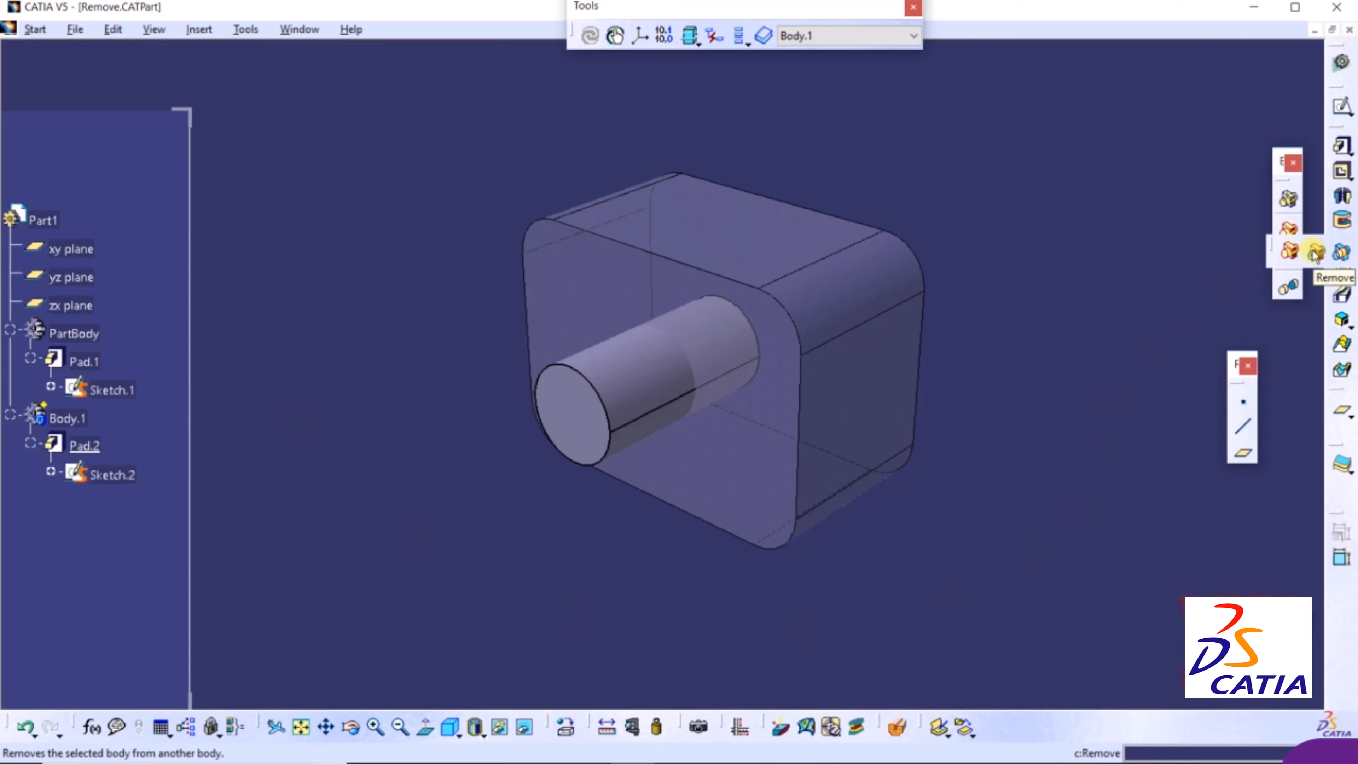
pyautogui.click(1315, 253)
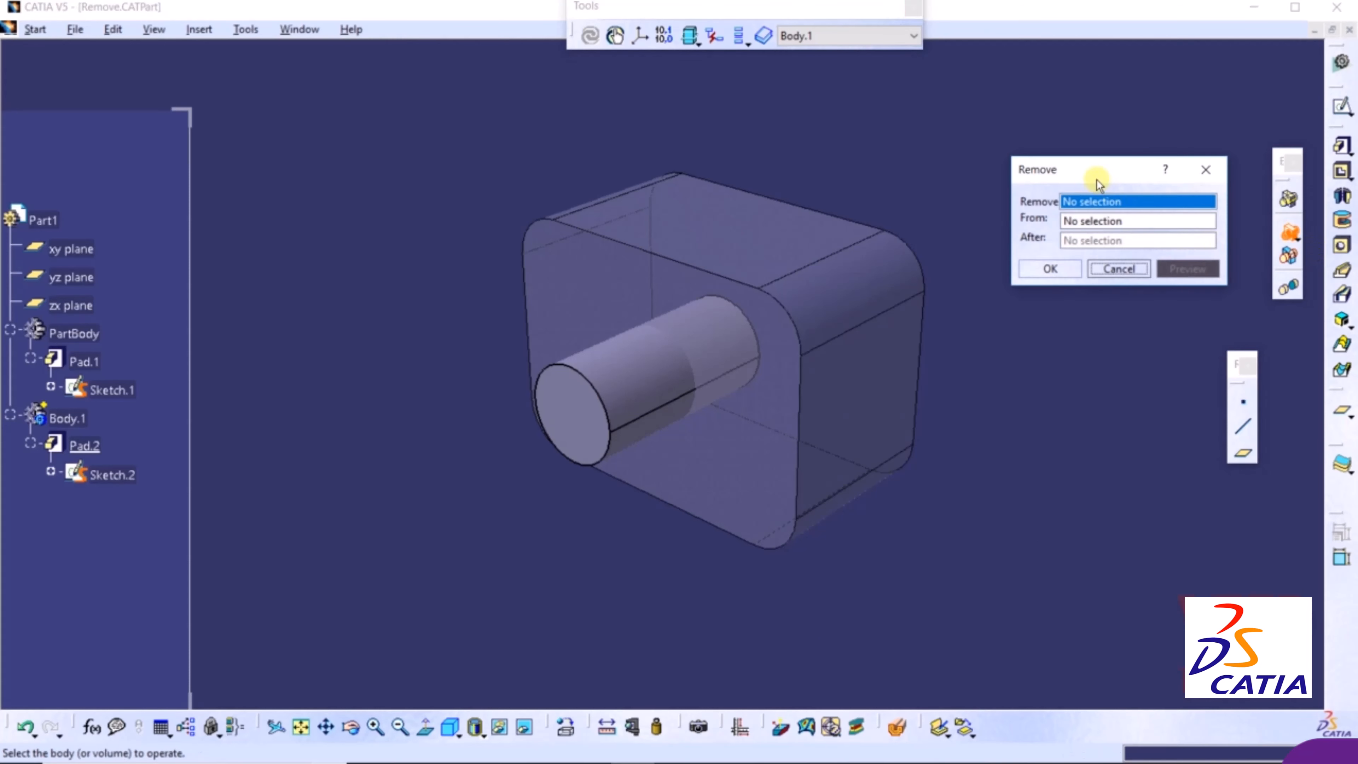
pyautogui.moveTo(1086, 187); pyautogui.dragTo(1089, 236)
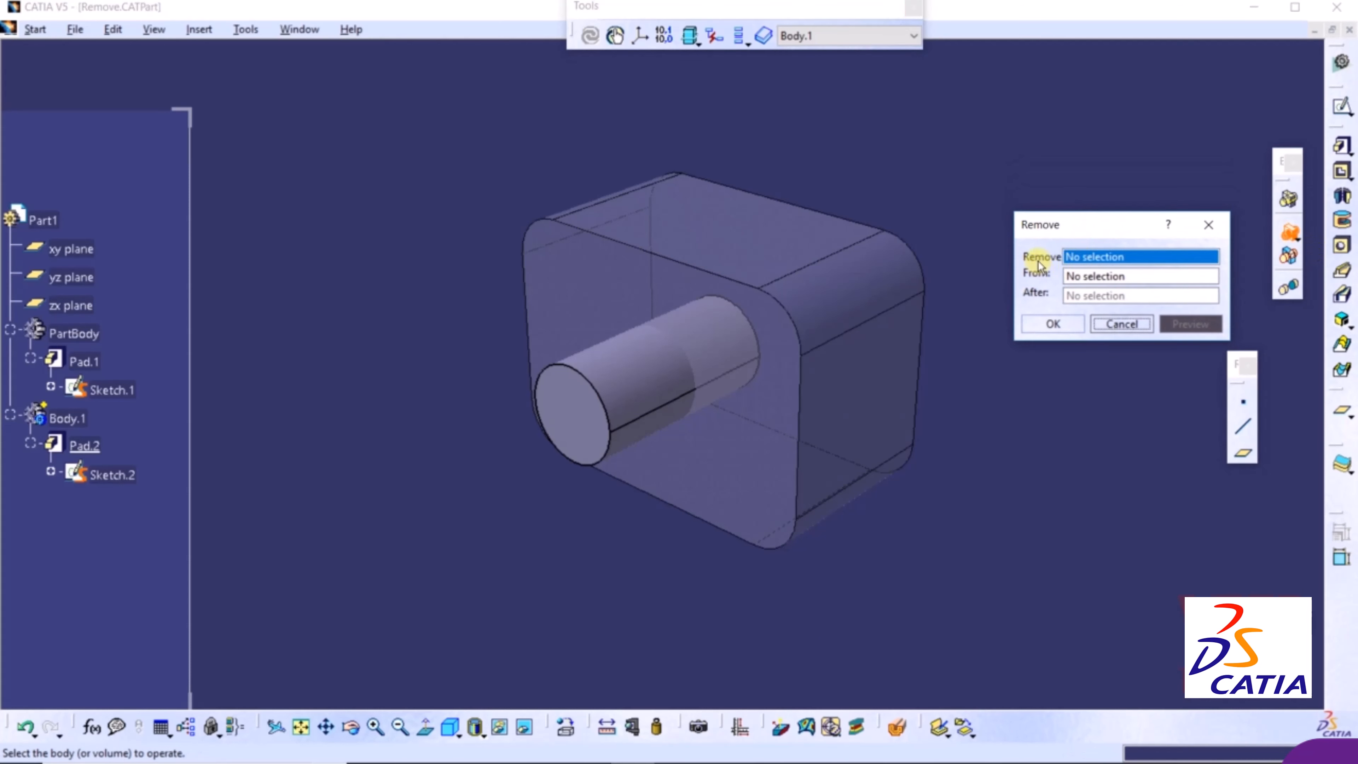
pyautogui.click(600, 374)
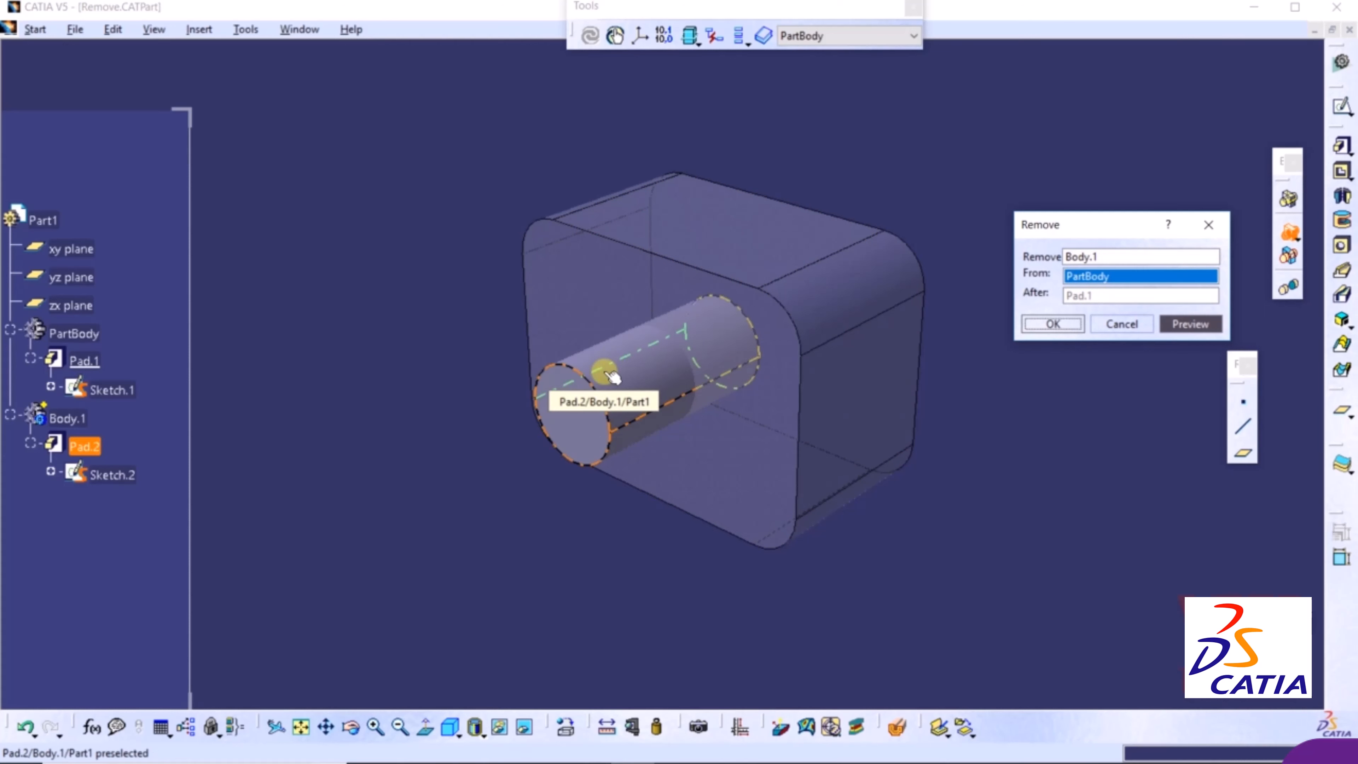
pyautogui.click(1053, 324)
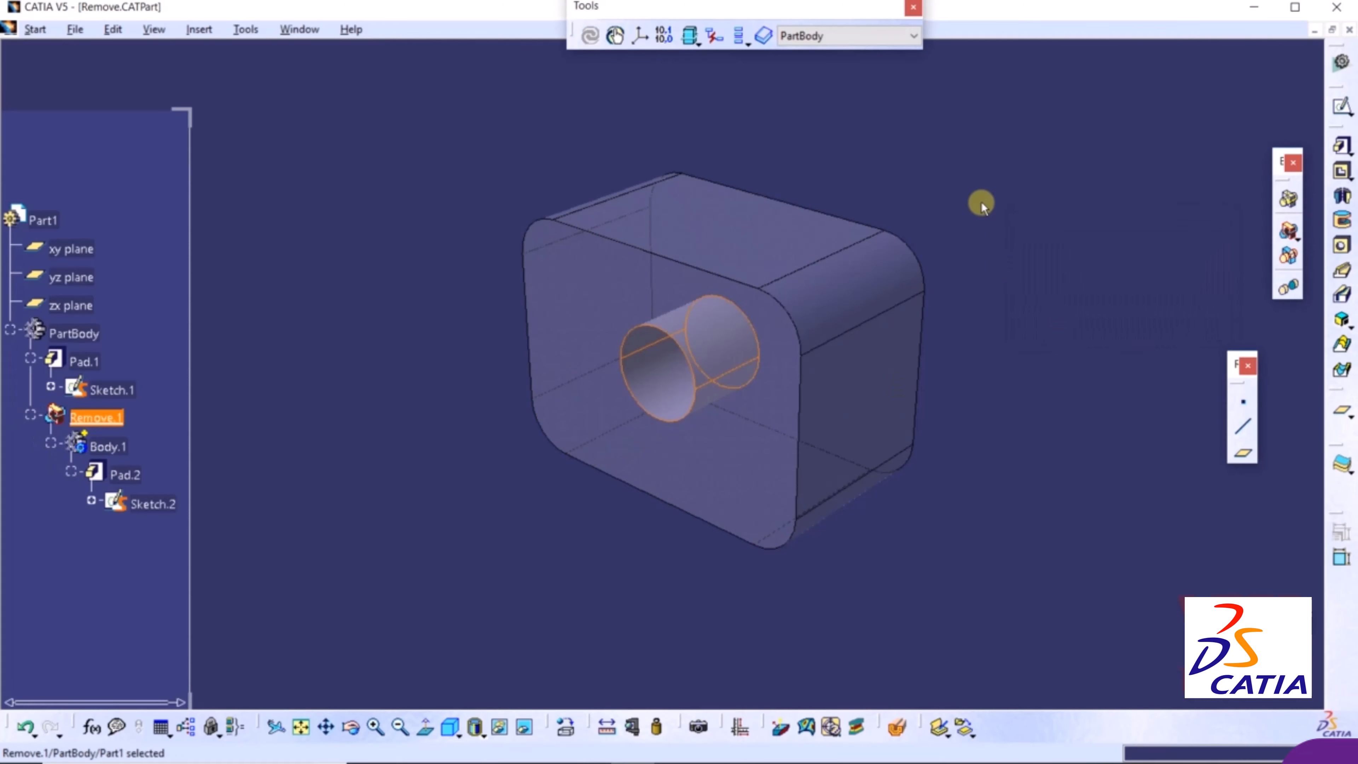
pyautogui.moveTo(1012, 287); pyautogui.dragTo(1153, 218, button='middle')
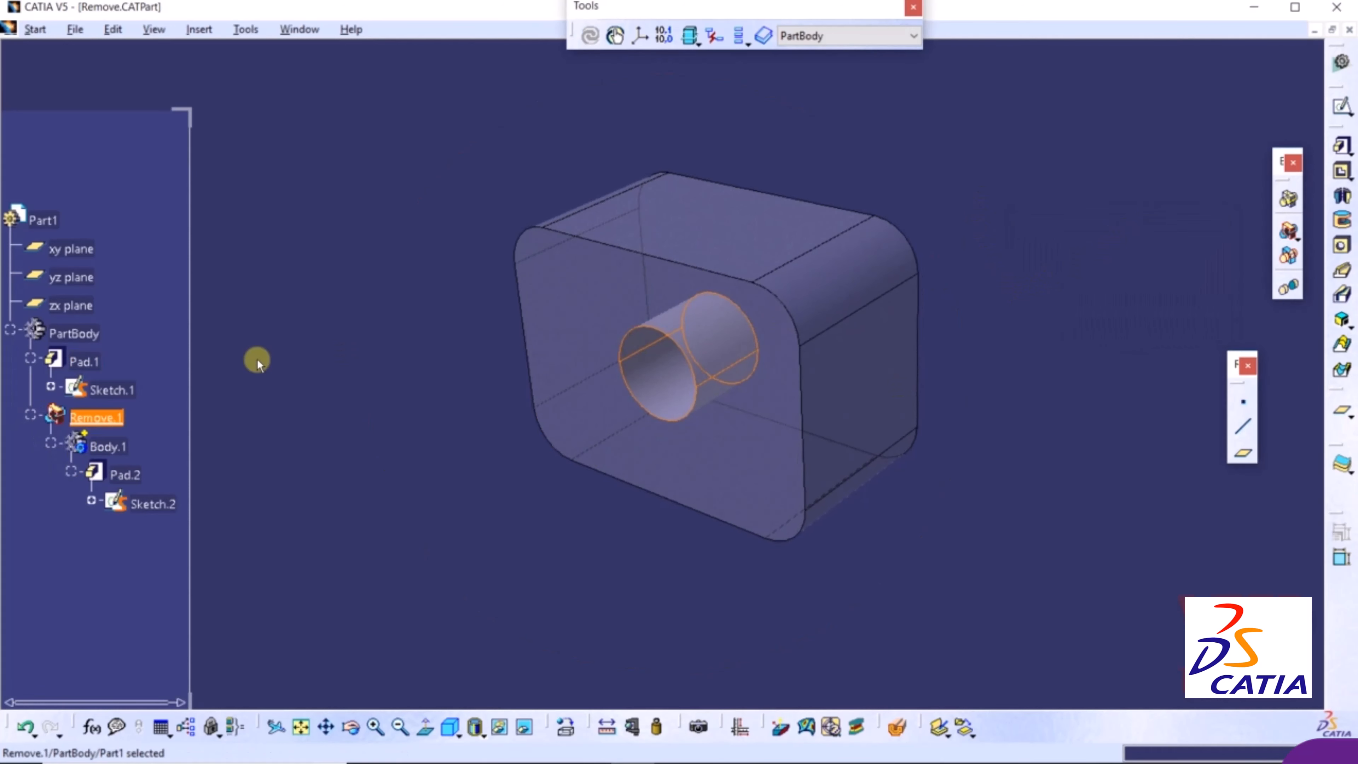
pyautogui.moveTo(340, 371); pyautogui.dragTo(267, 416, button='middle')
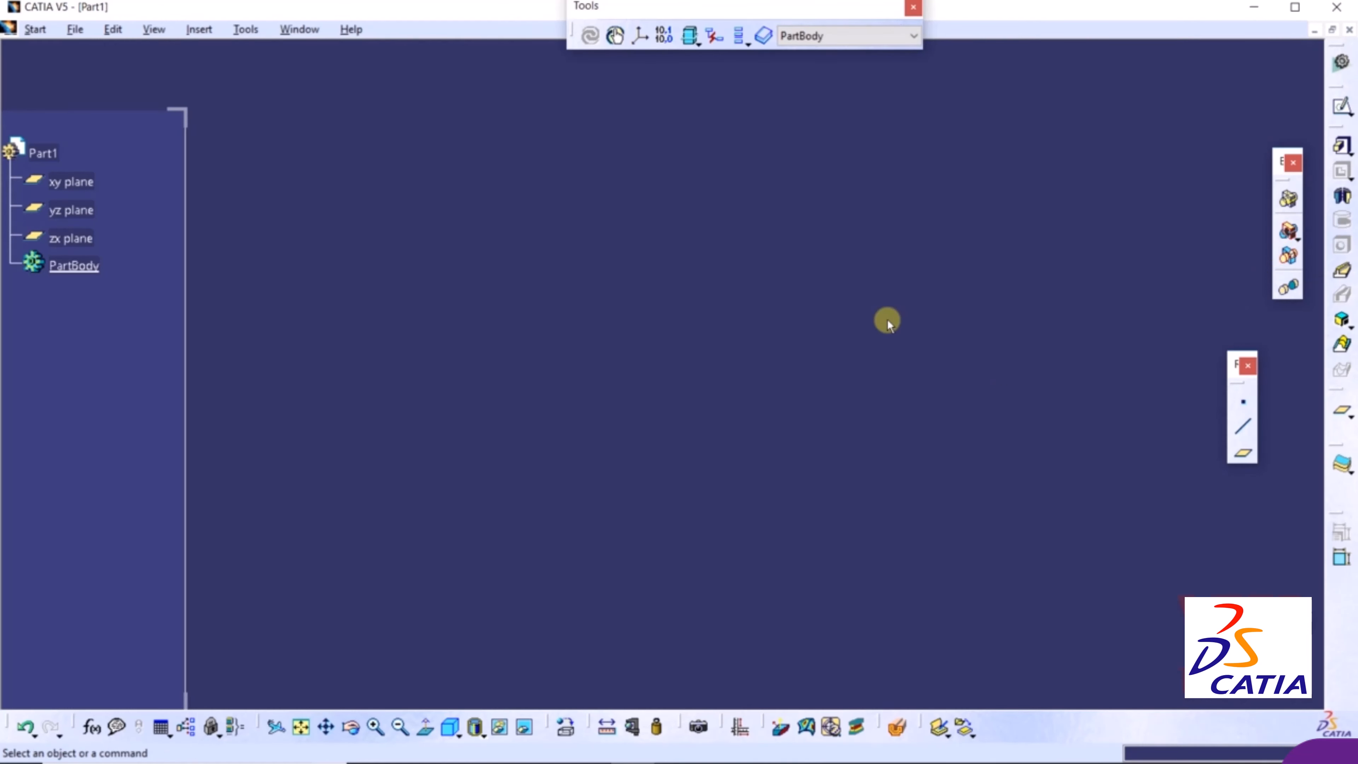
# Open the file UnionTrim.CATPart from the Boolean project folder.
pyautogui.click(76, 29)
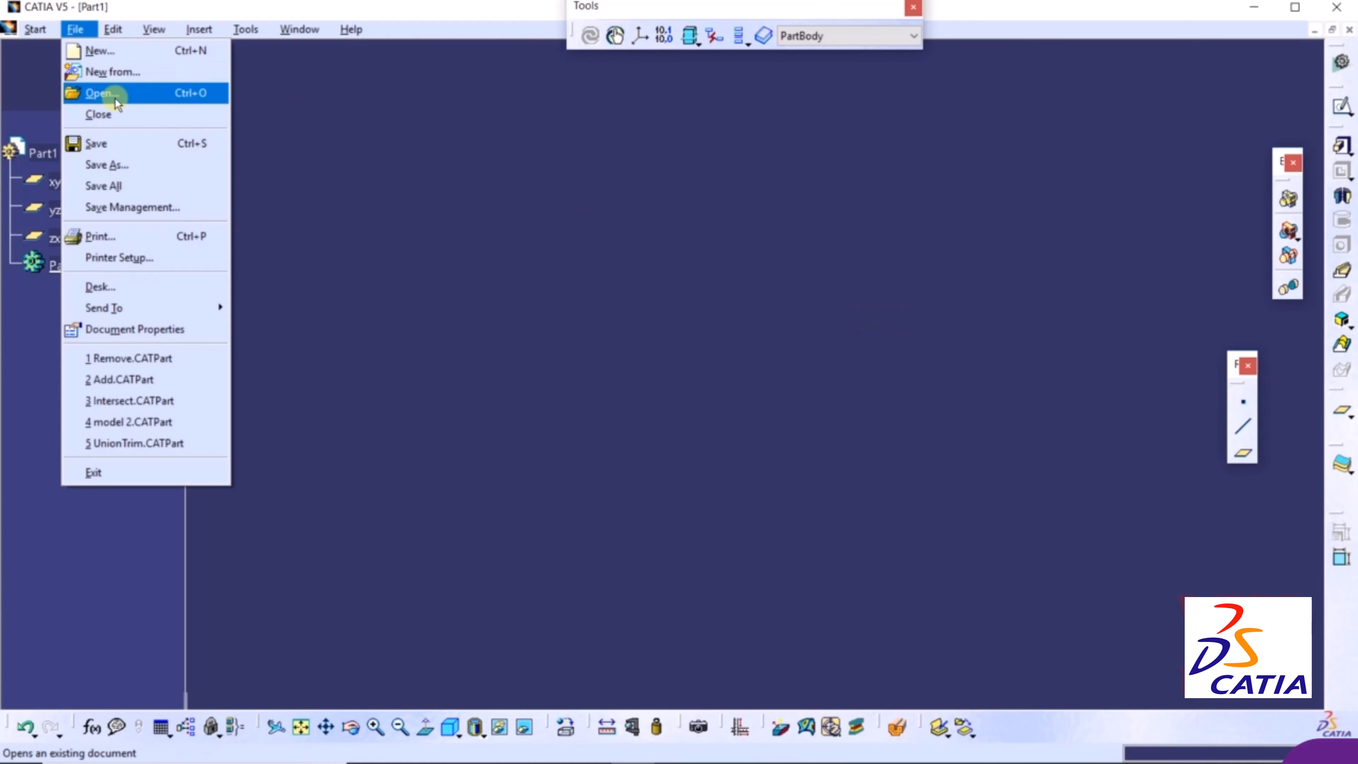
pyautogui.click(117, 102)
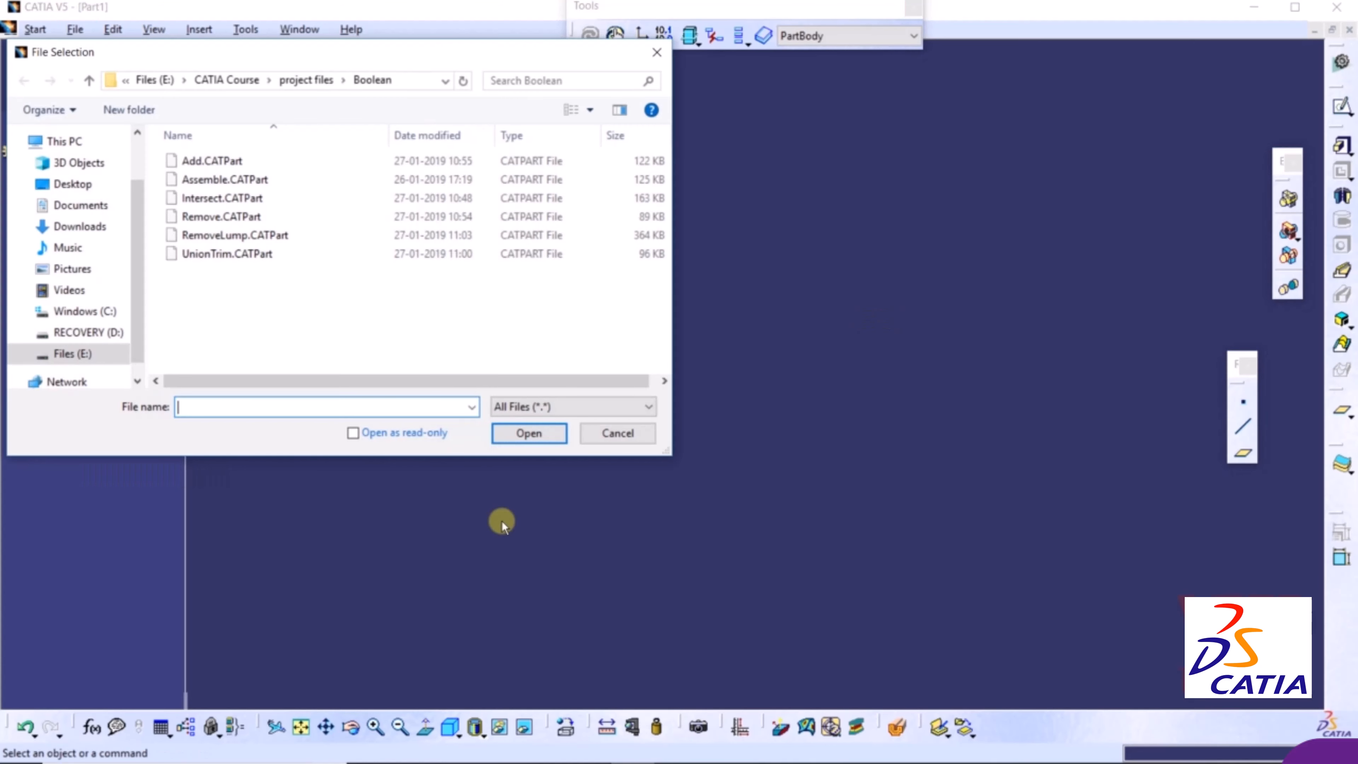
pyautogui.click(214, 256)
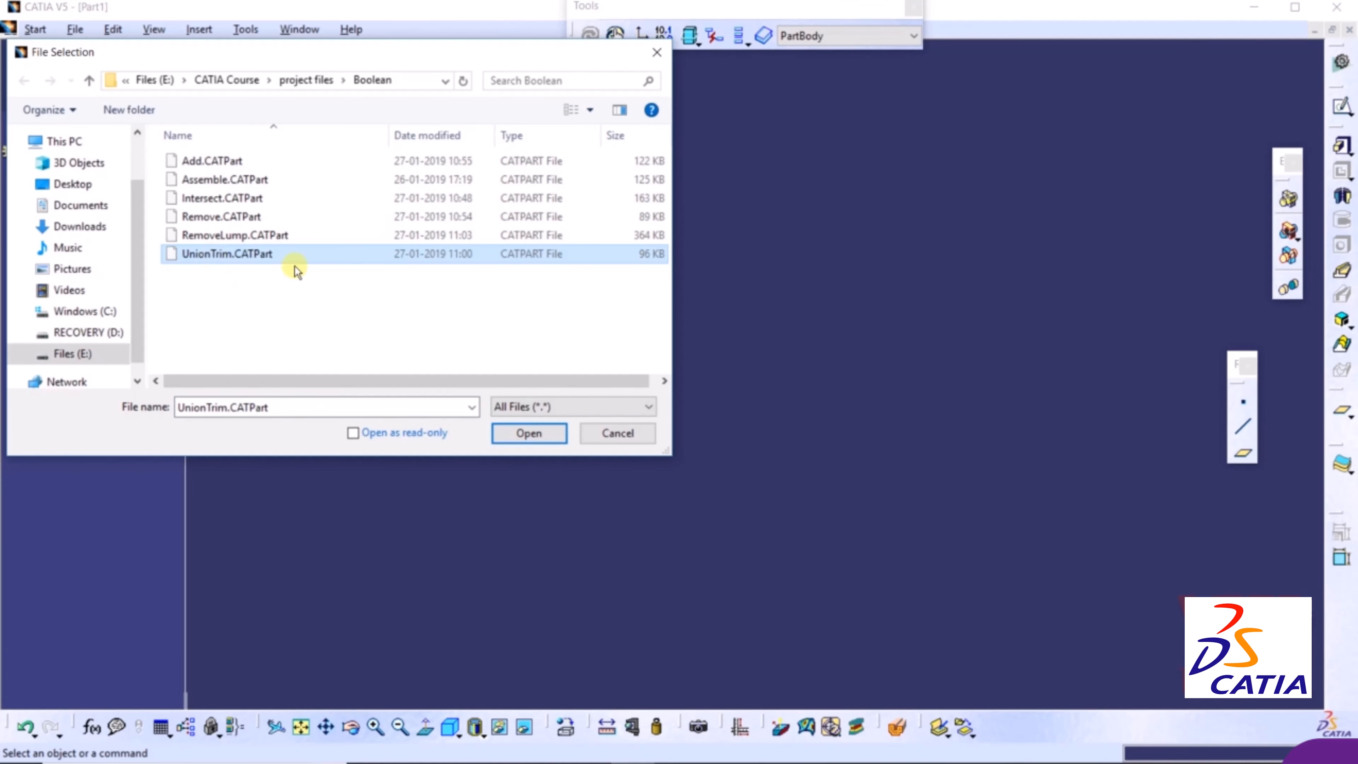
pyautogui.click(536, 436)
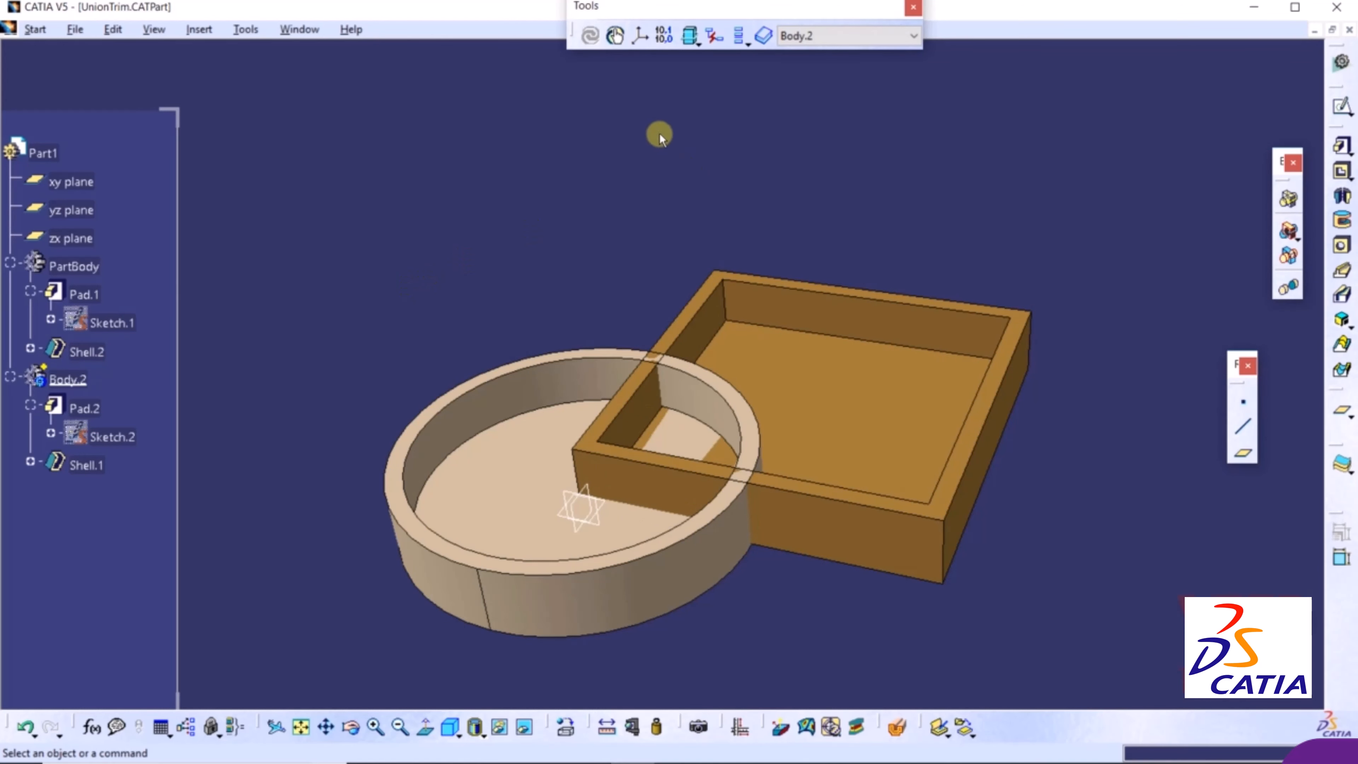
# Start a Union Trim of Body.2 with PartBody and set the round shell's inner floor as the face to remove.
pyautogui.click(1288, 260)
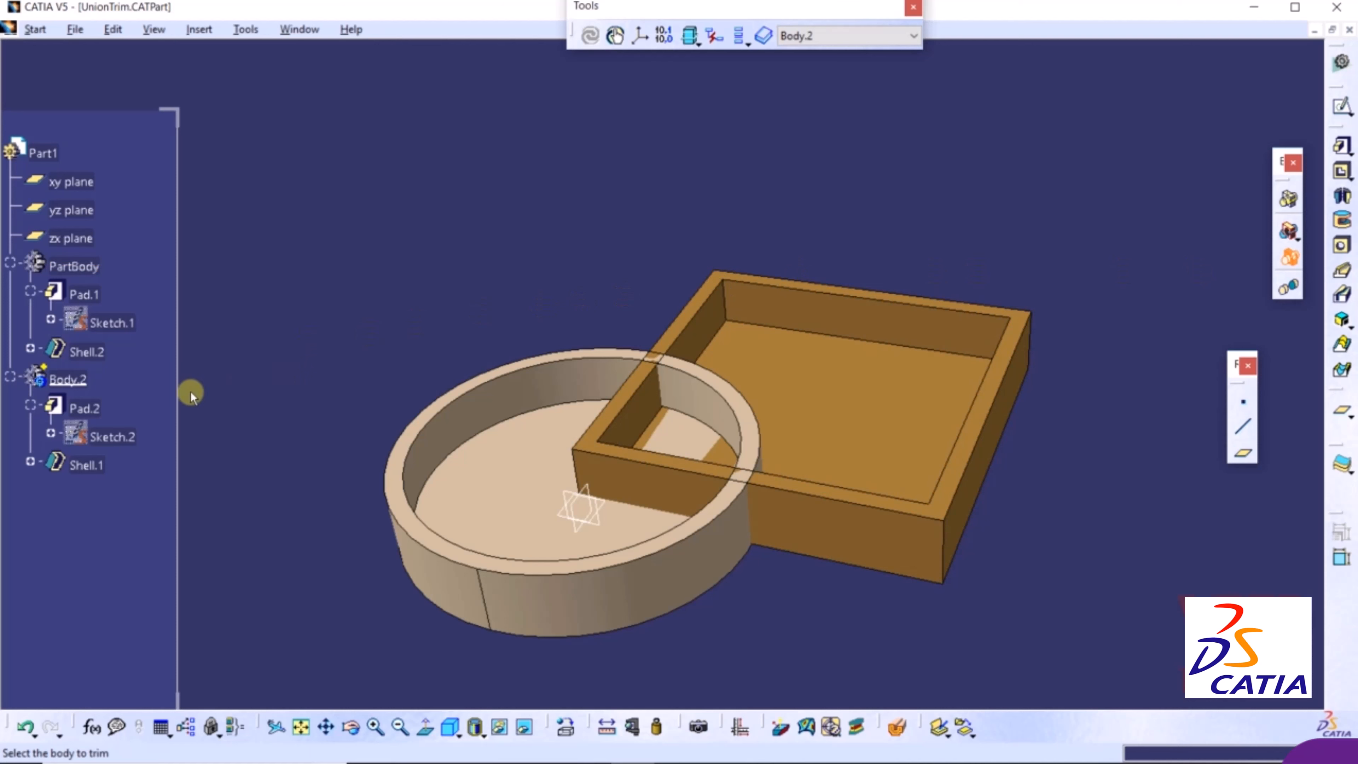
pyautogui.click(79, 381)
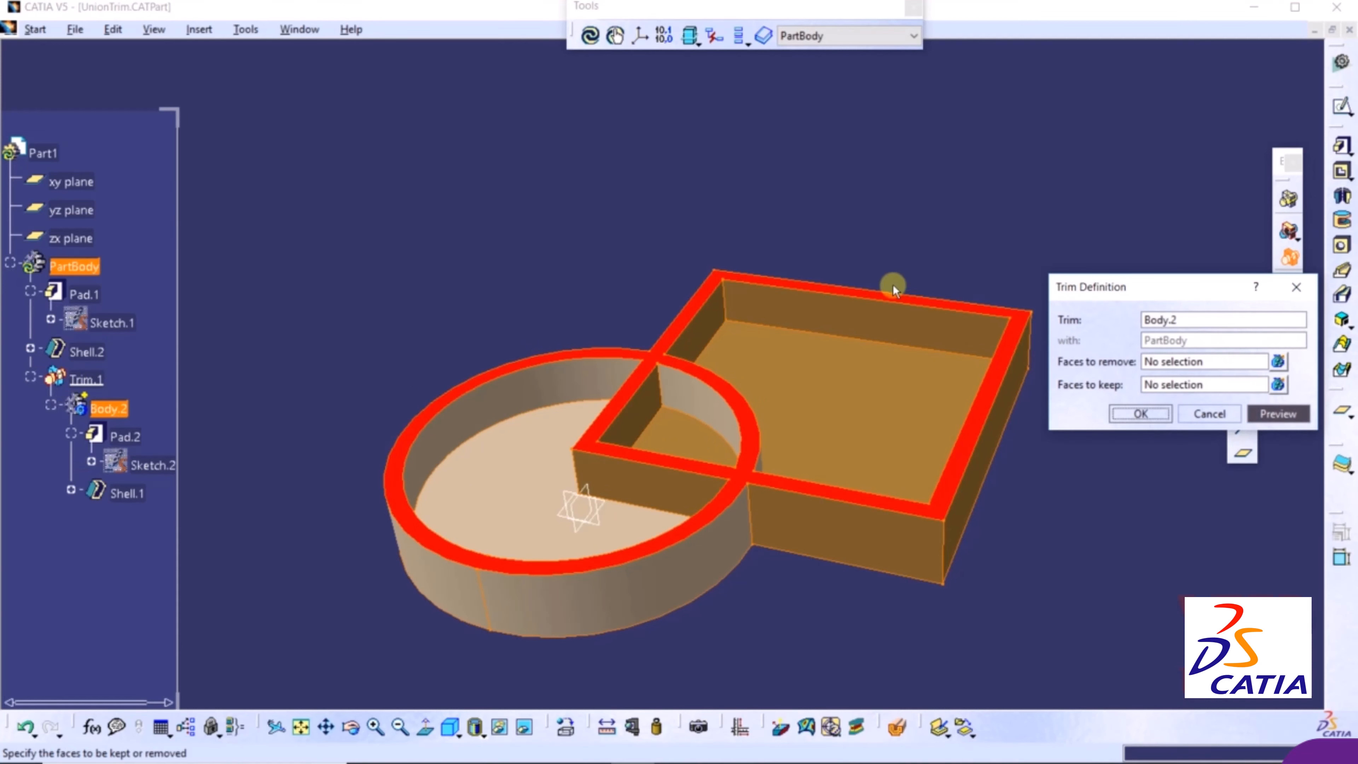
pyautogui.moveTo(866, 273); pyautogui.dragTo(742, 212, button='middle')
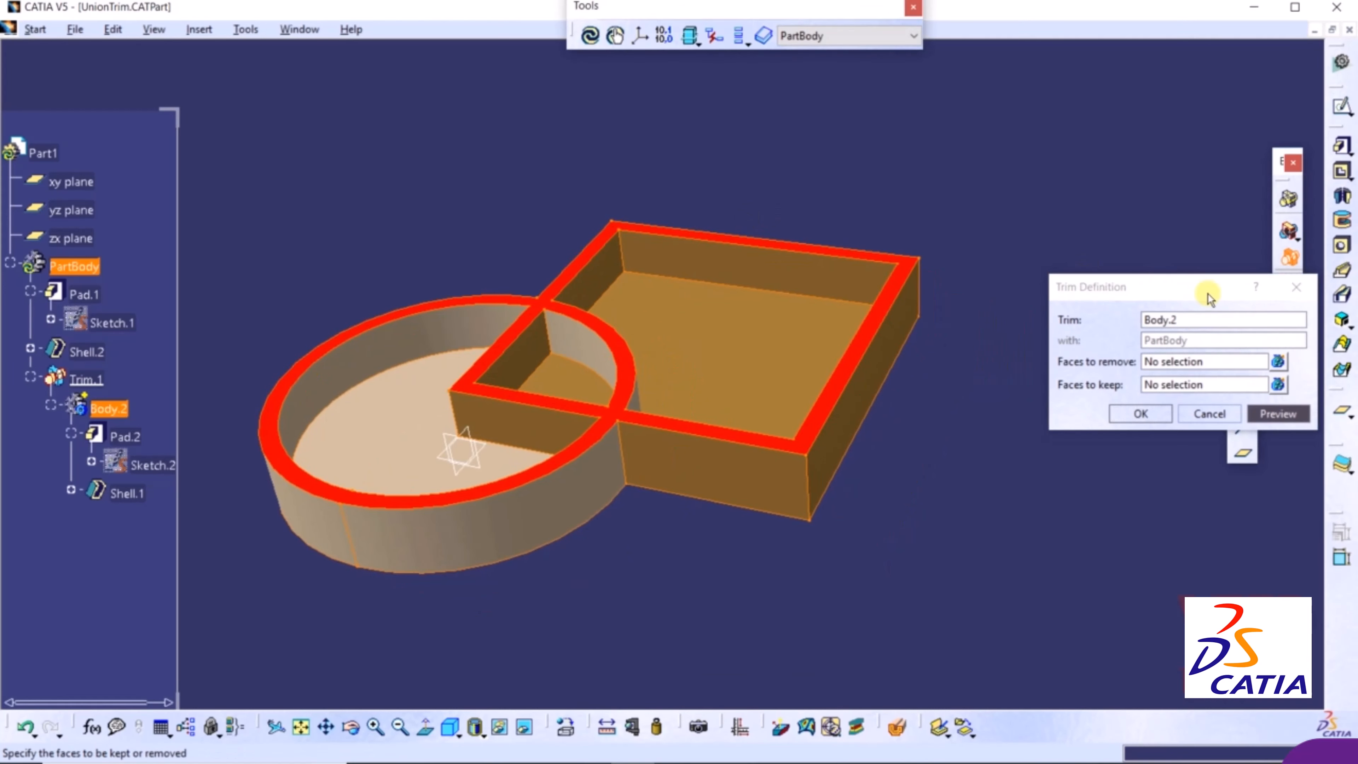
pyautogui.moveTo(1165, 293); pyautogui.dragTo(1091, 281)
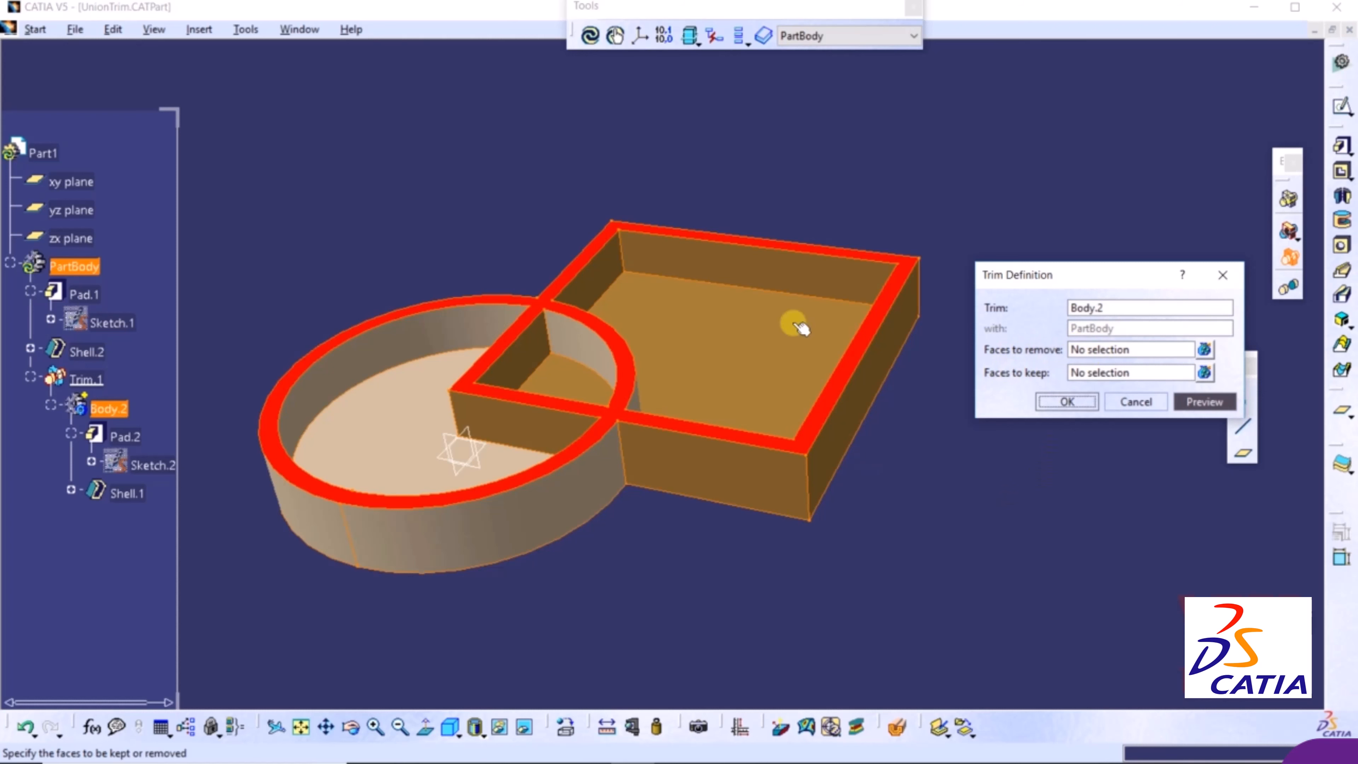
pyautogui.moveTo(514, 284); pyautogui.dragTo(572, 224, button='middle')
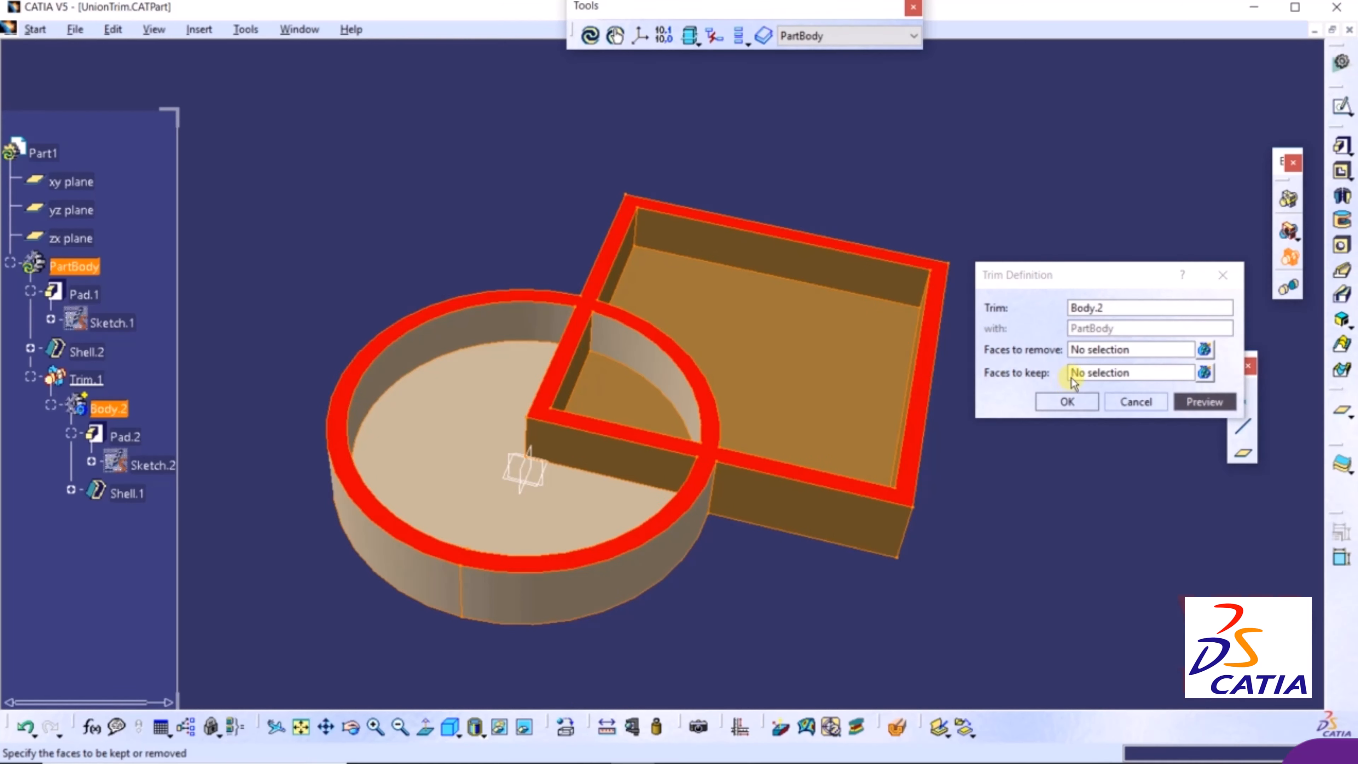
pyautogui.click(1097, 353)
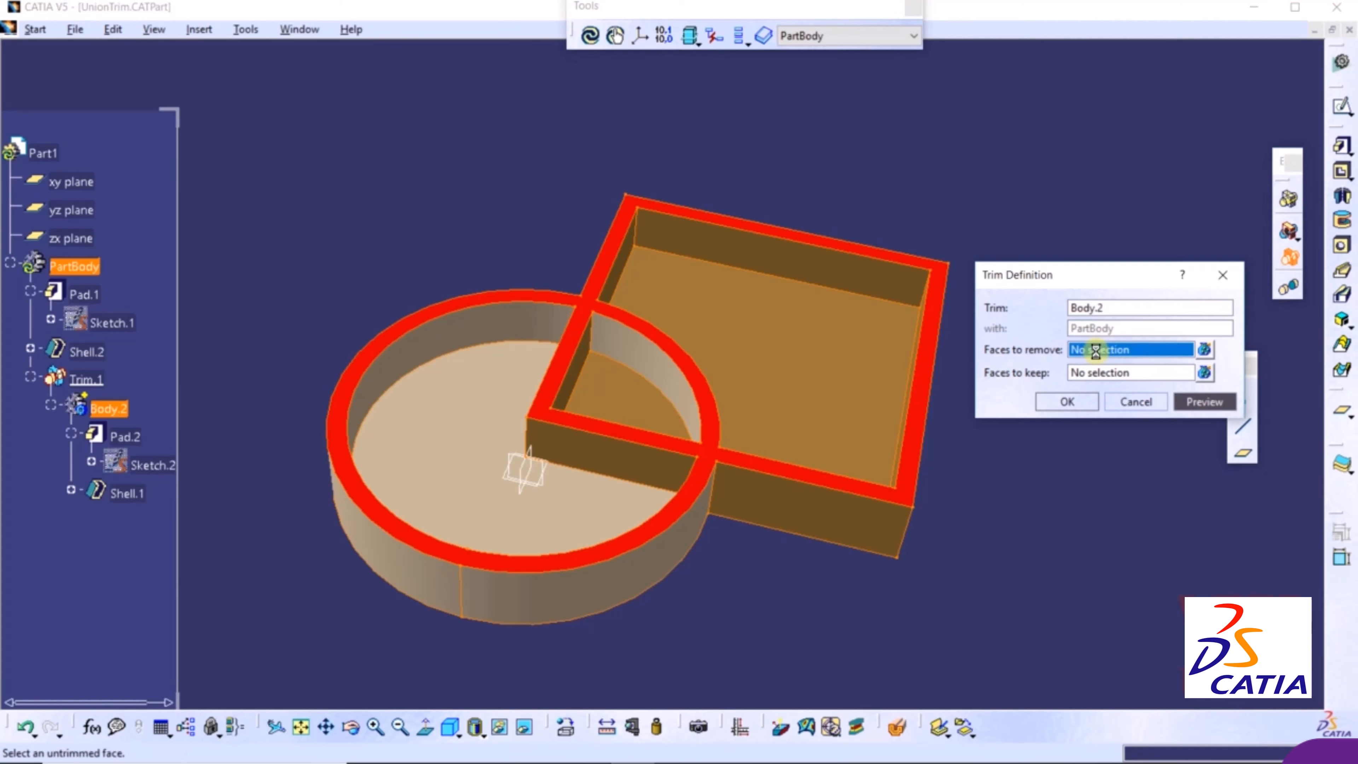
pyautogui.click(484, 440)
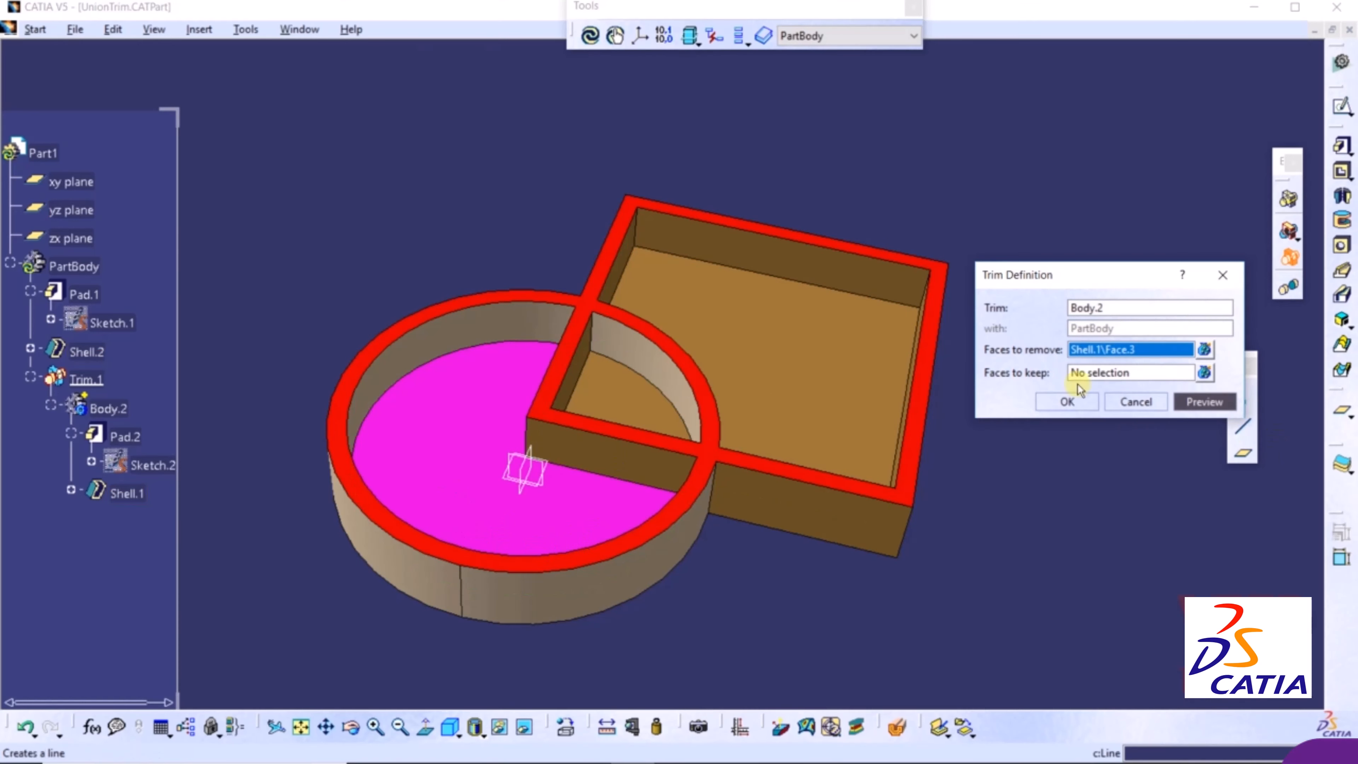
# Set the rectangular shell's inner floor as the face to keep, apply the trim and inspect the resulting body.
pyautogui.click(1133, 372)
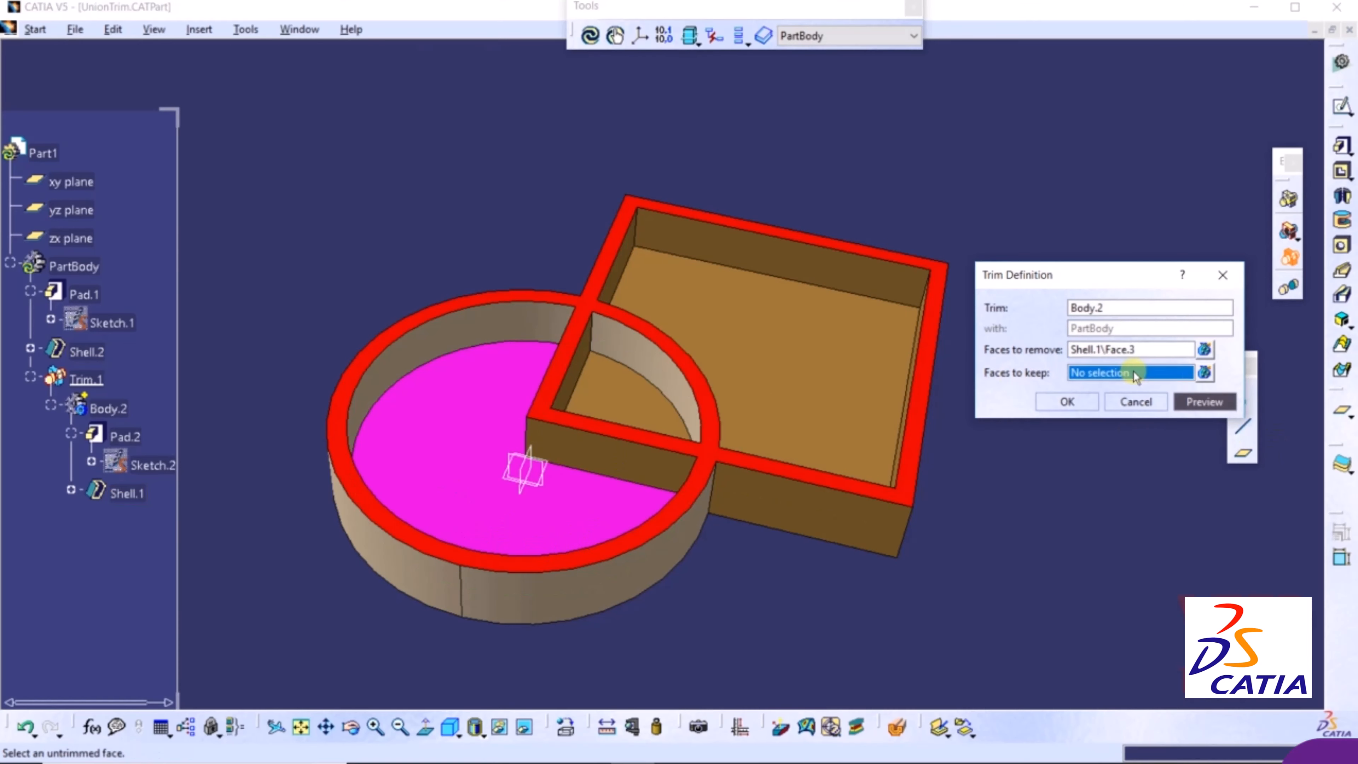
pyautogui.click(796, 375)
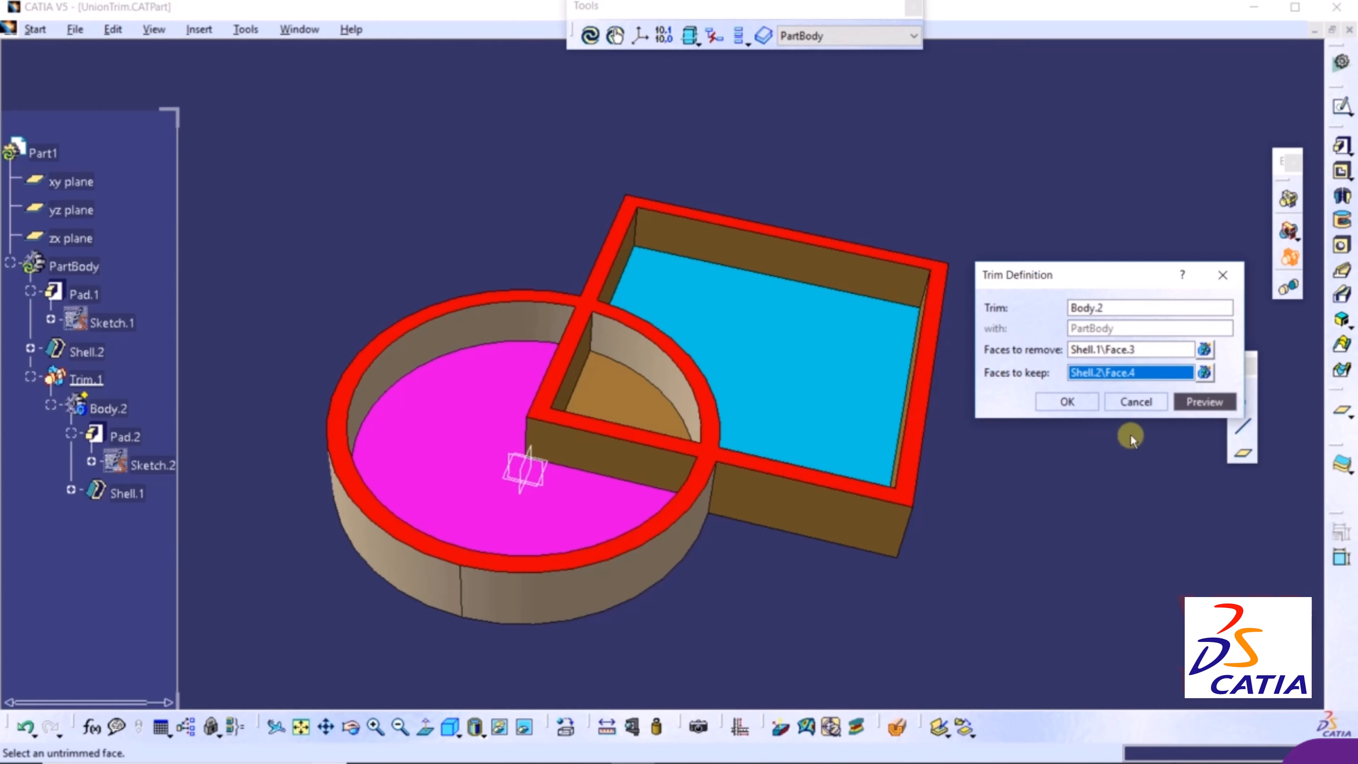
pyautogui.click(1057, 400)
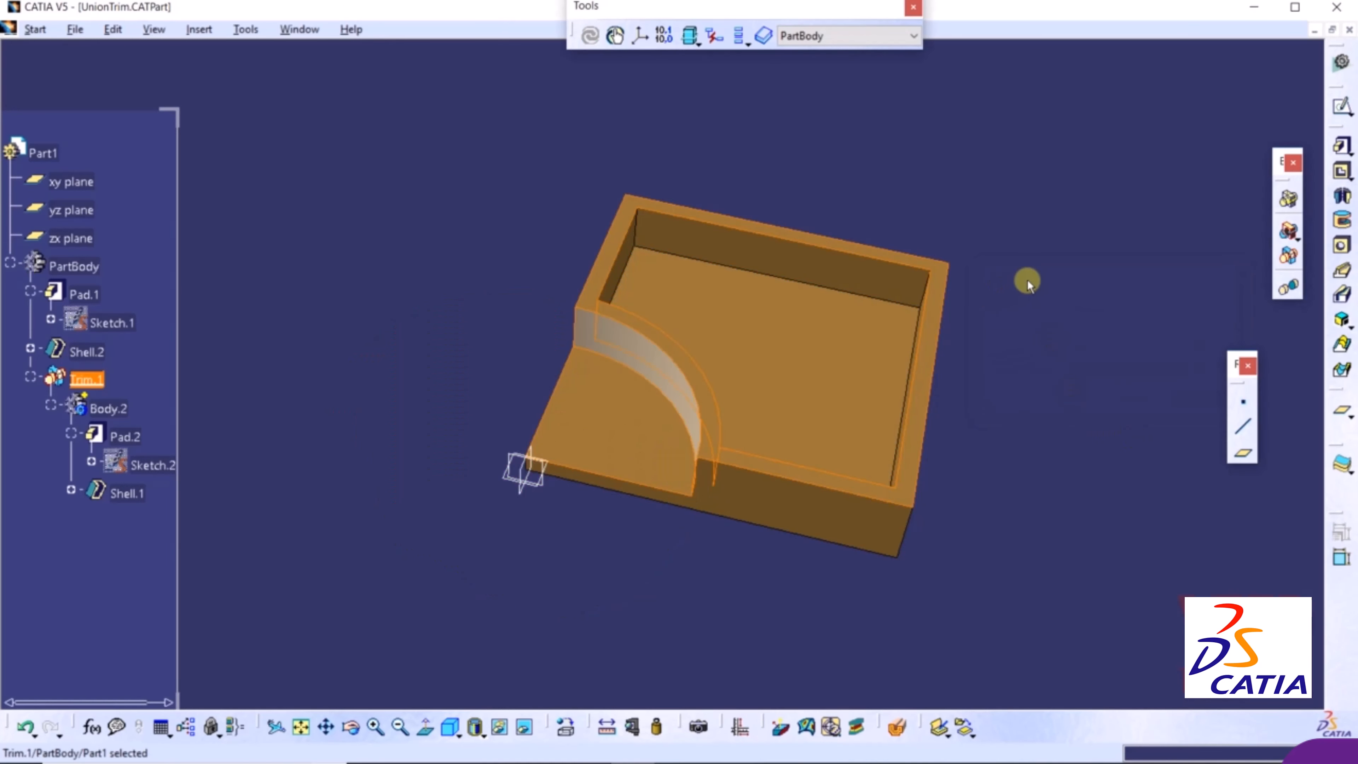
pyautogui.moveTo(1027, 279); pyautogui.dragTo(1065, 206, button='middle')
pyautogui.scroll(1, 1064, 206)
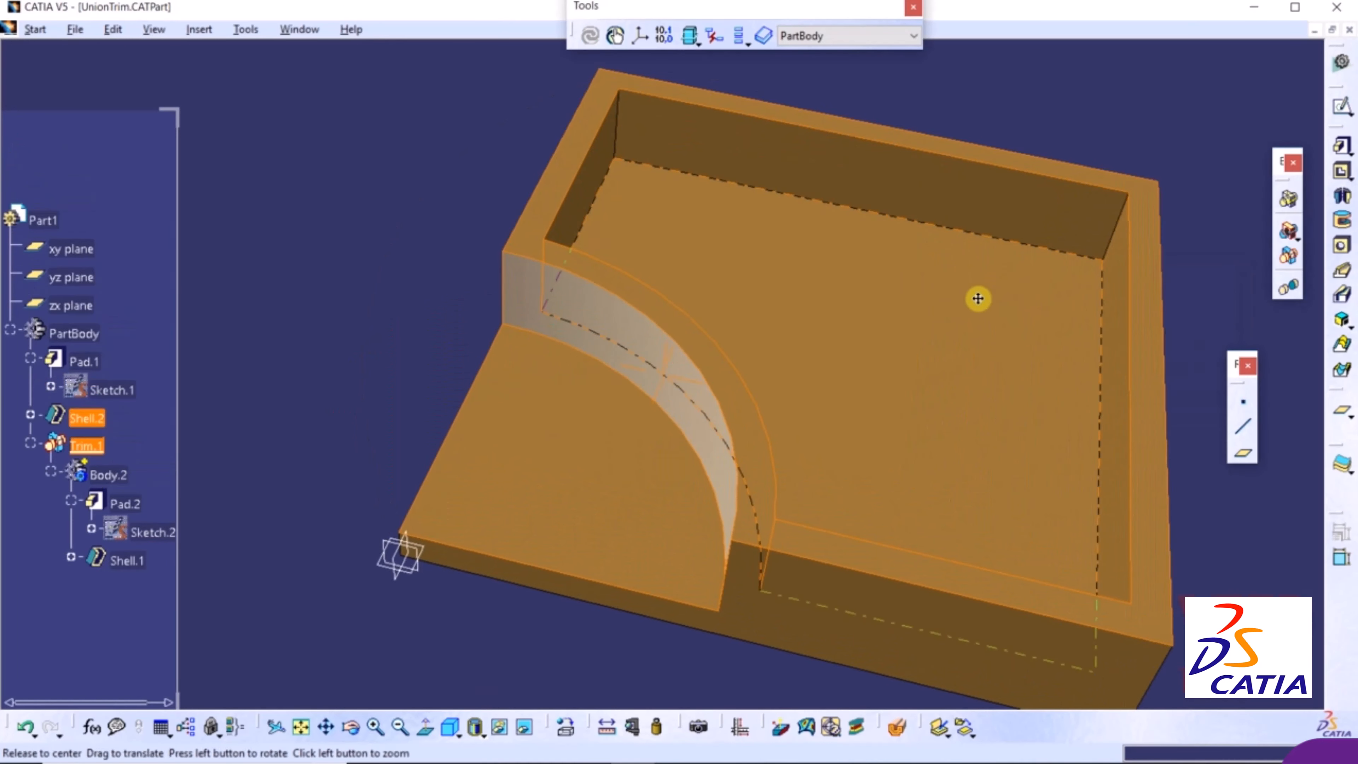
pyautogui.moveTo(978, 298); pyautogui.dragTo(914, 309, button='middle')
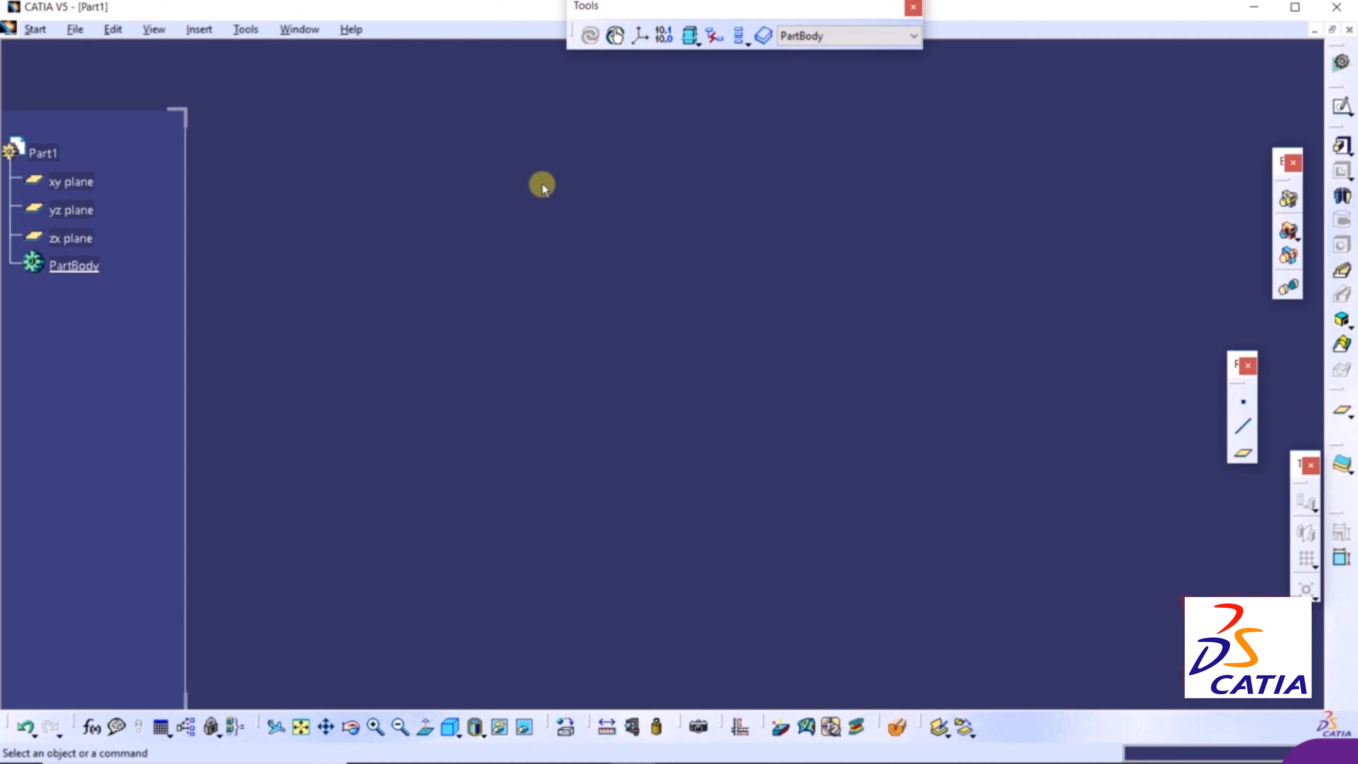
# Review the available Transformation Features commands and check whether their toolbar is enabled.
pyautogui.click(201, 32)
pyautogui.moveTo(271, 354)
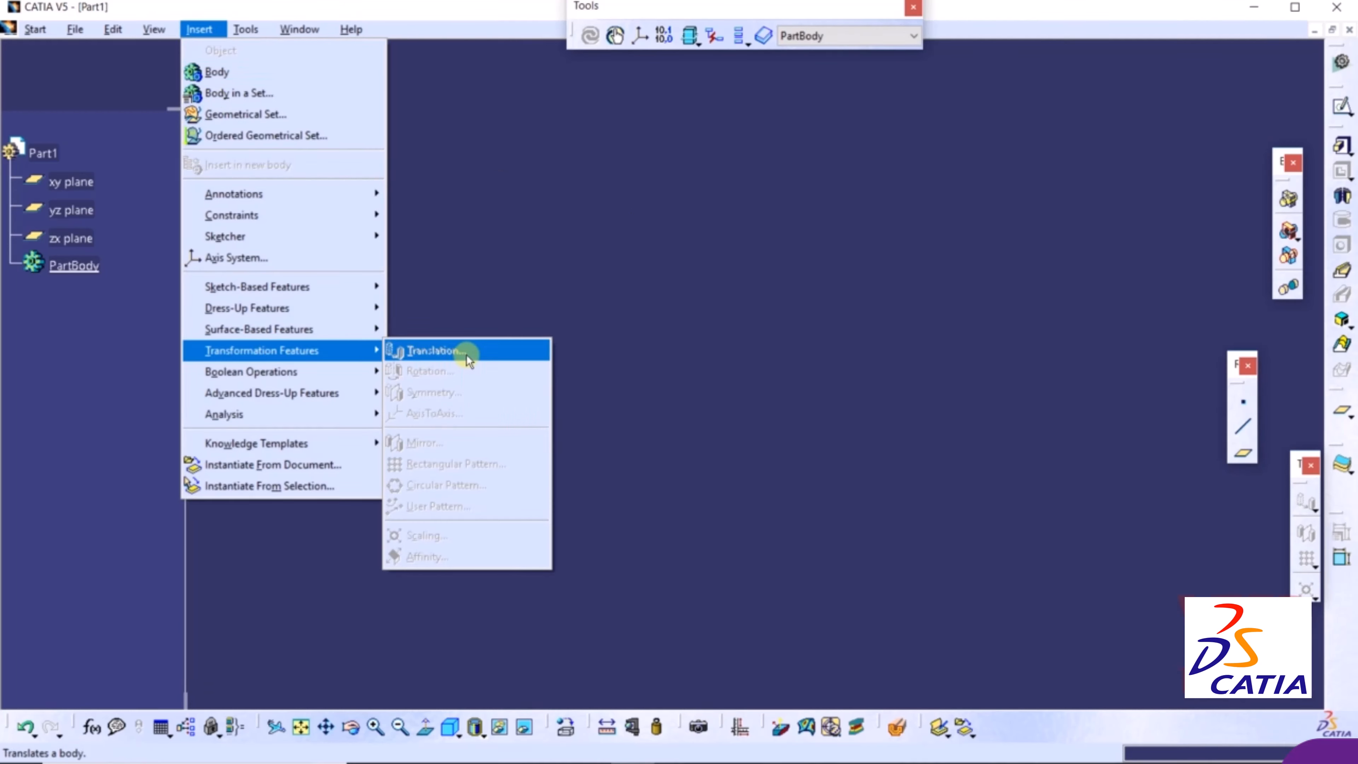
pyautogui.click(690, 177)
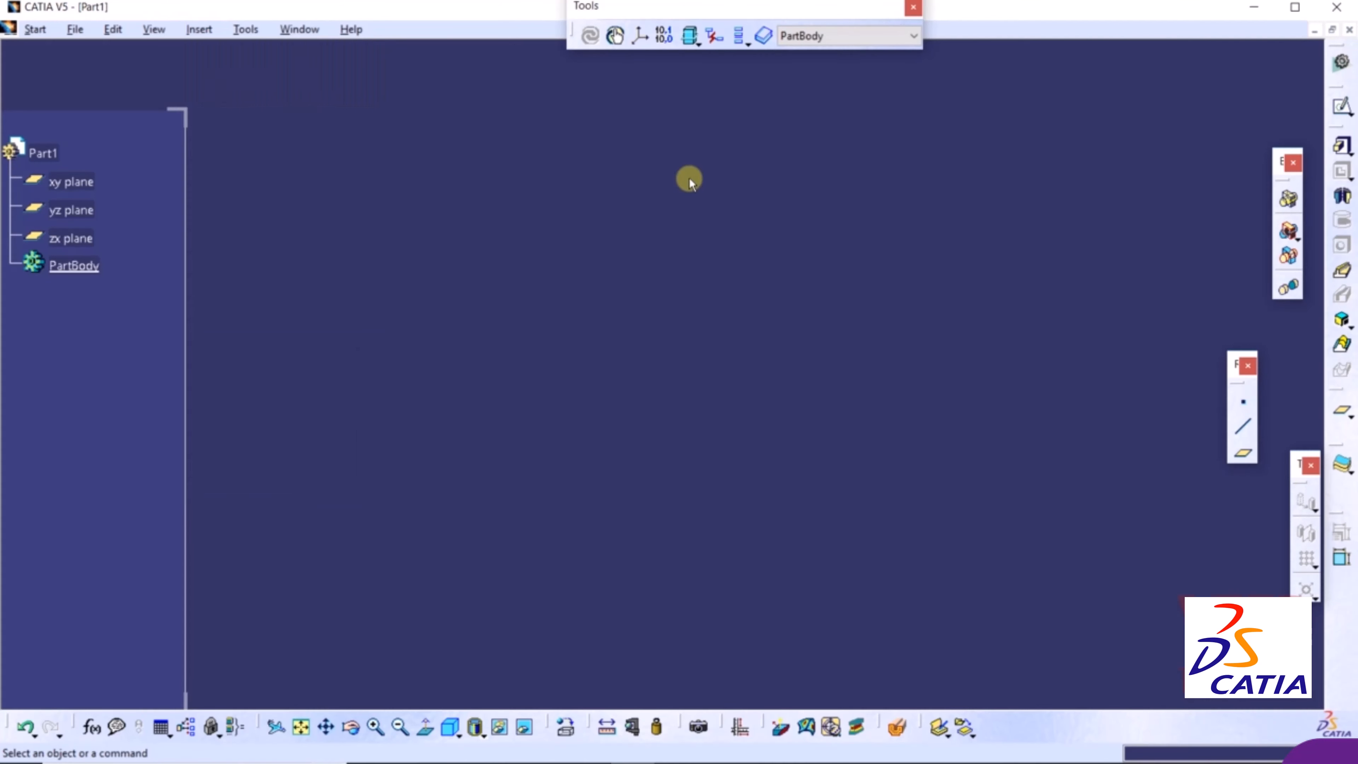
pyautogui.click(154, 29)
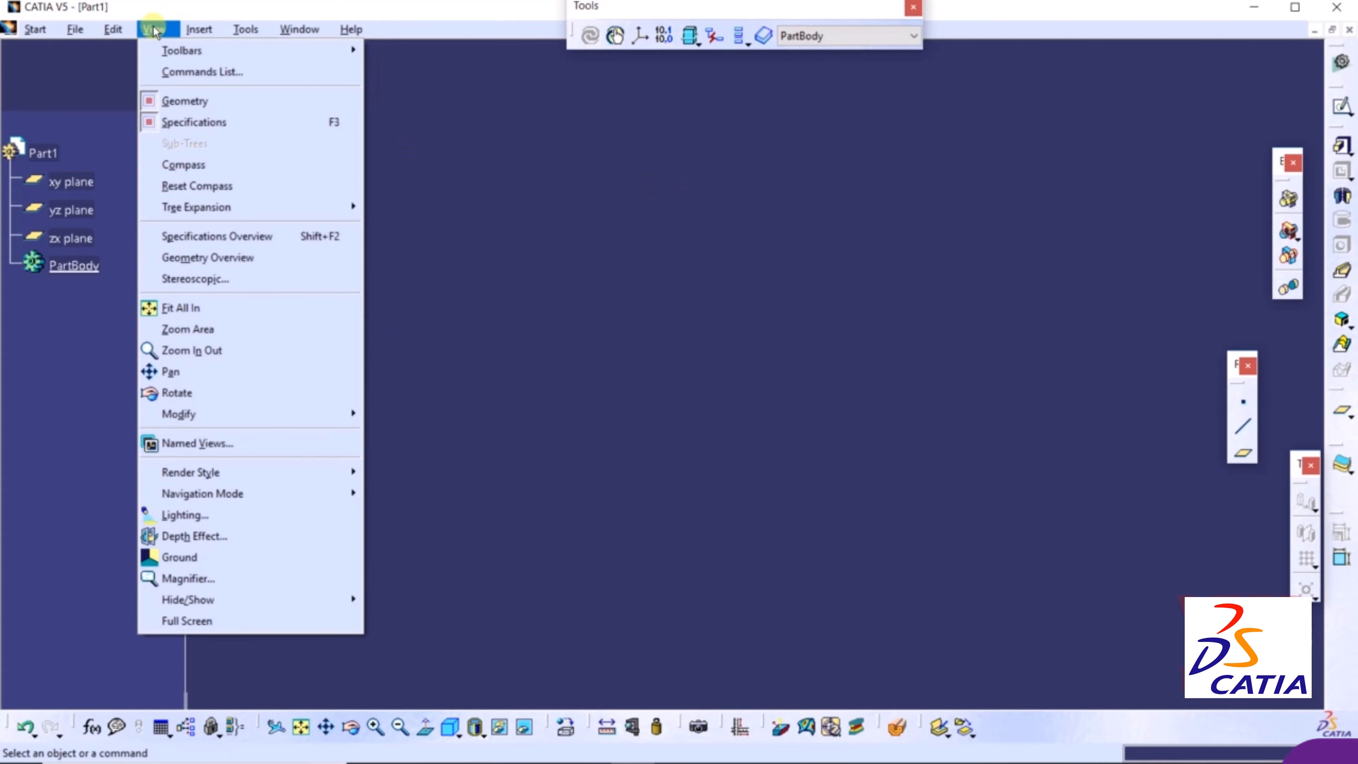
pyautogui.moveTo(291, 50)
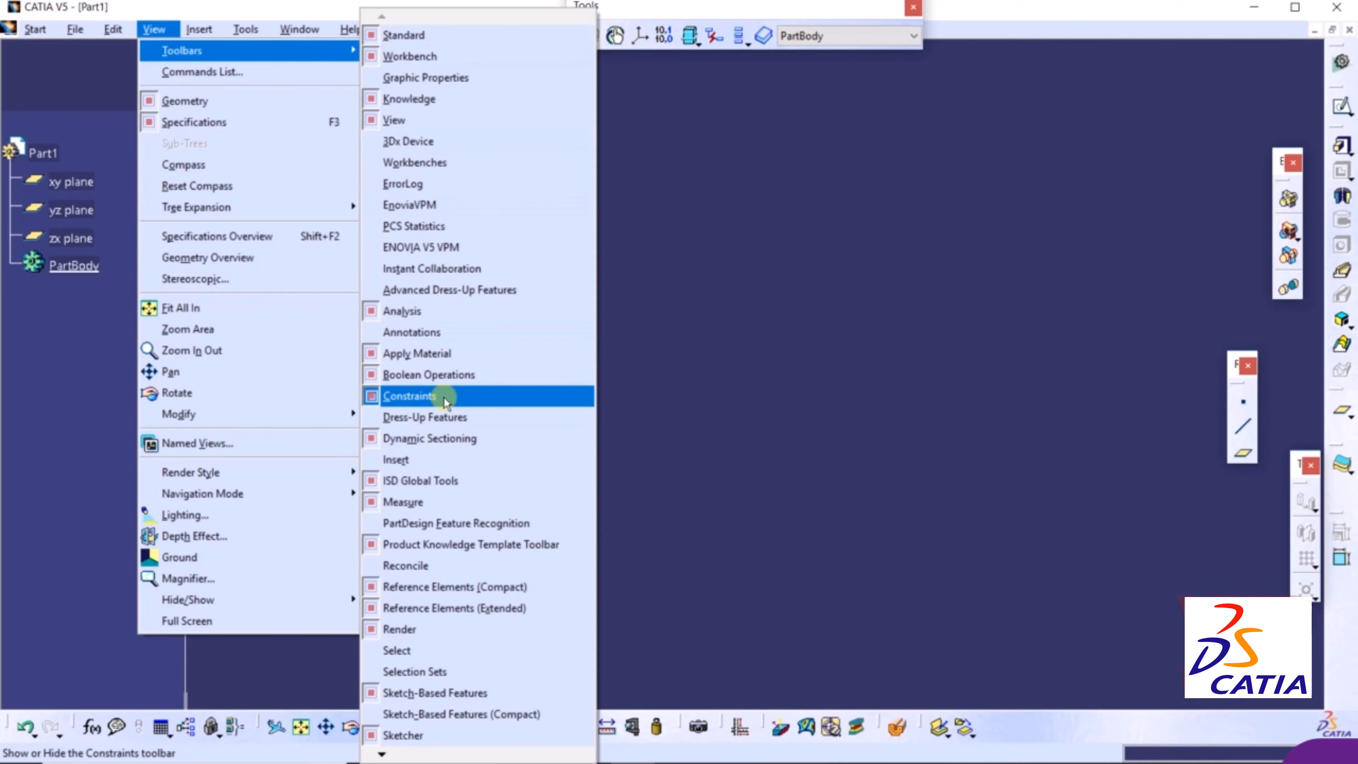
pyautogui.moveTo(382, 754)
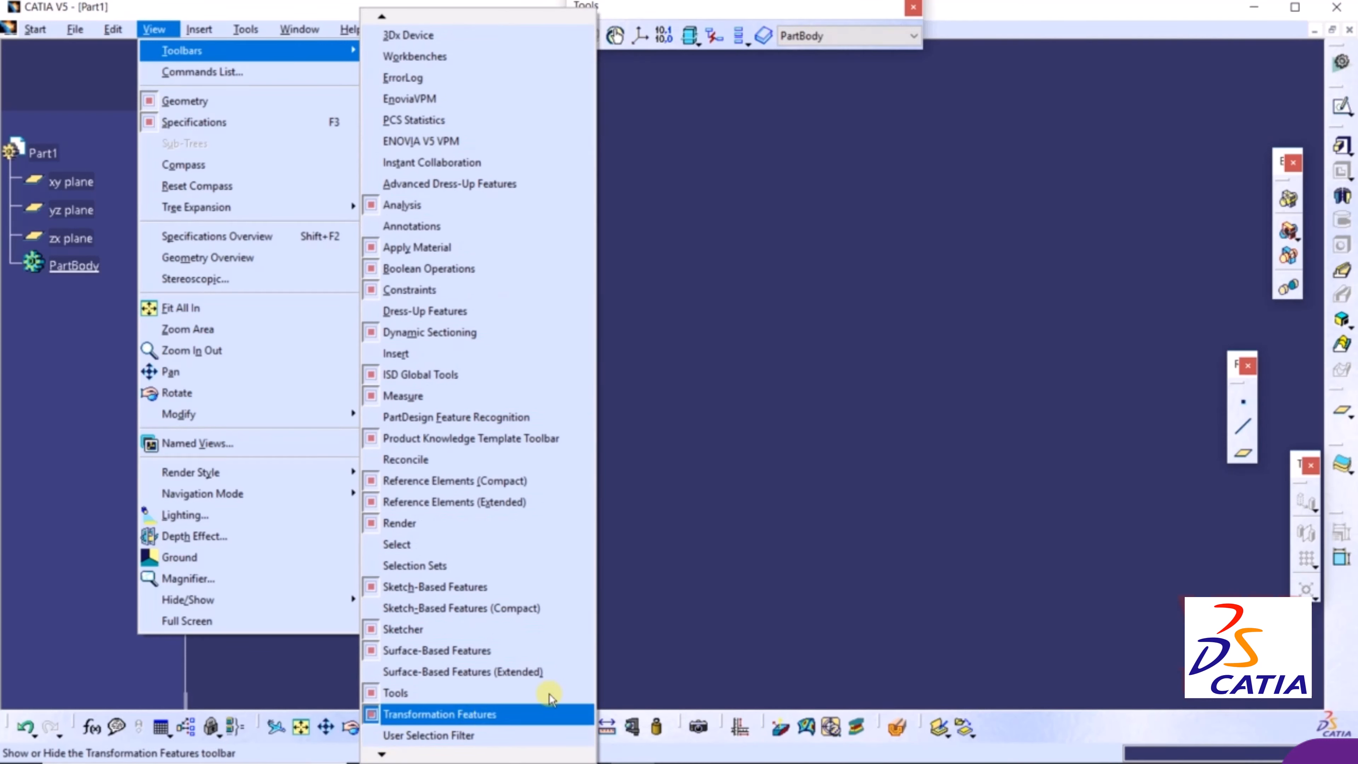
pyautogui.click(766, 556)
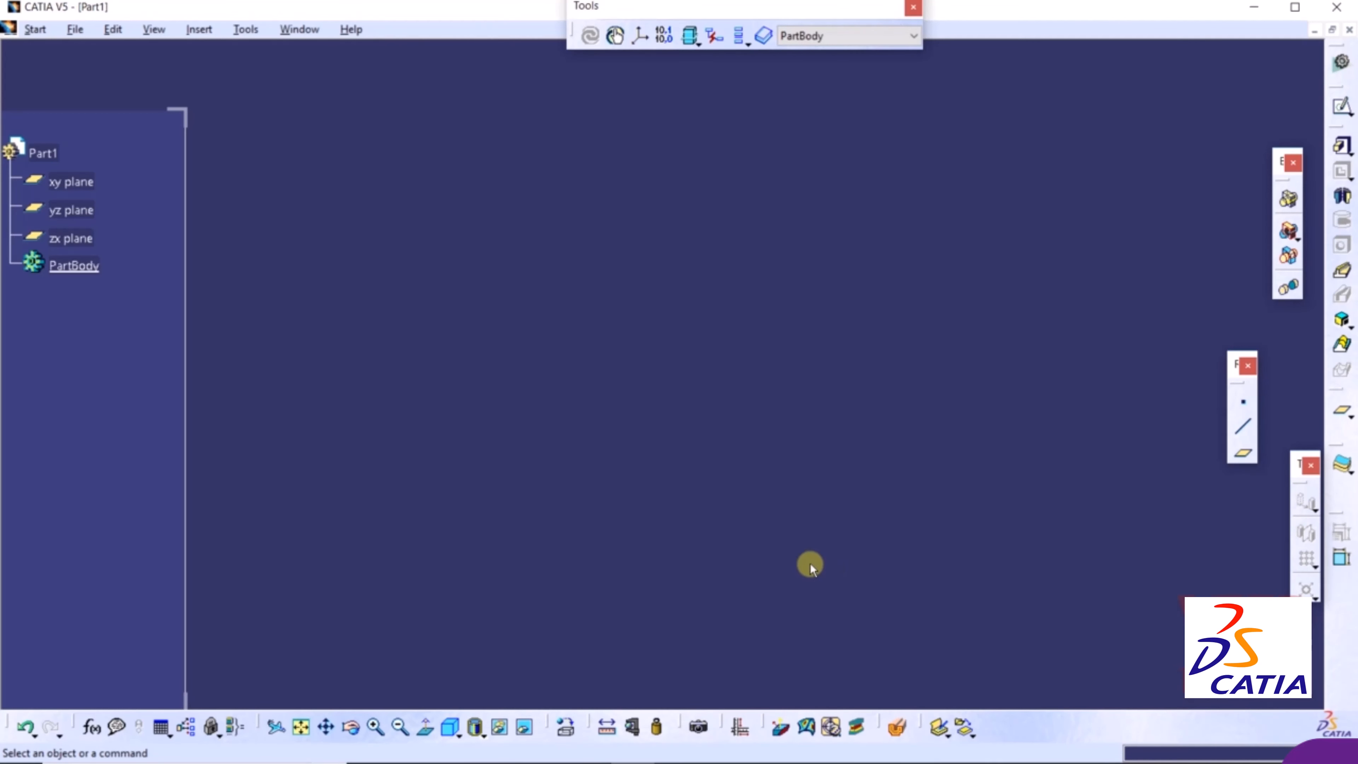
# Open translation1.CATPart from the modifiyng features folder and highlight Pad.1 and Pad.2 in turn to identify them.
pyautogui.click(75, 31)
pyautogui.click(109, 89)
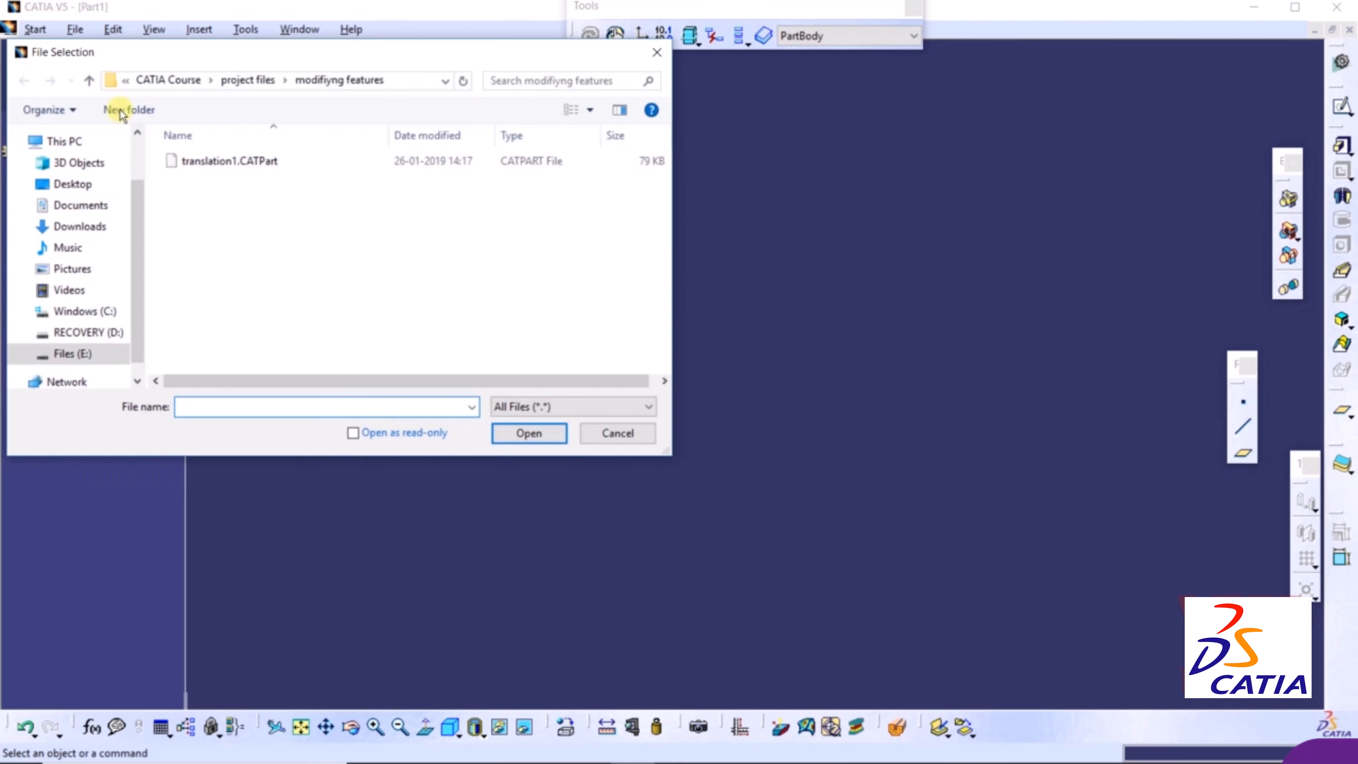
pyautogui.click(237, 162)
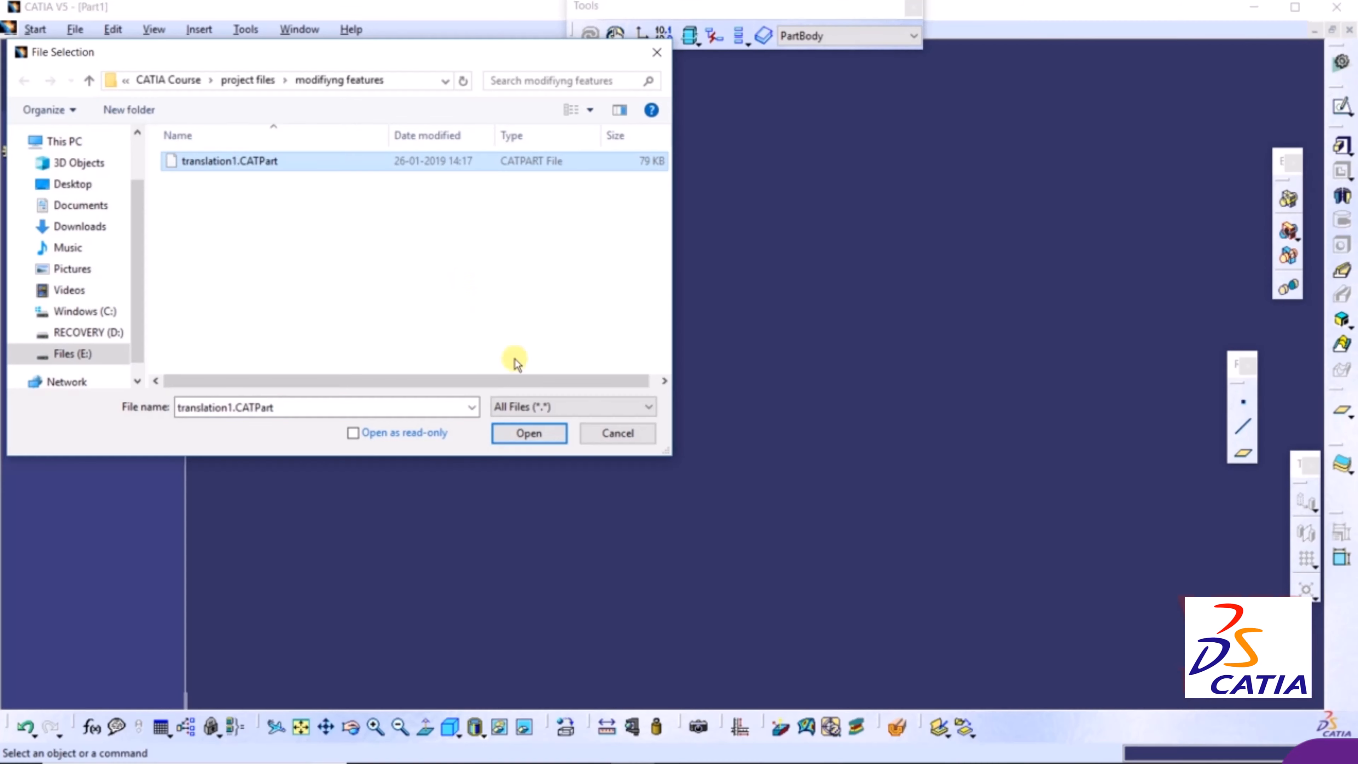
pyautogui.click(527, 436)
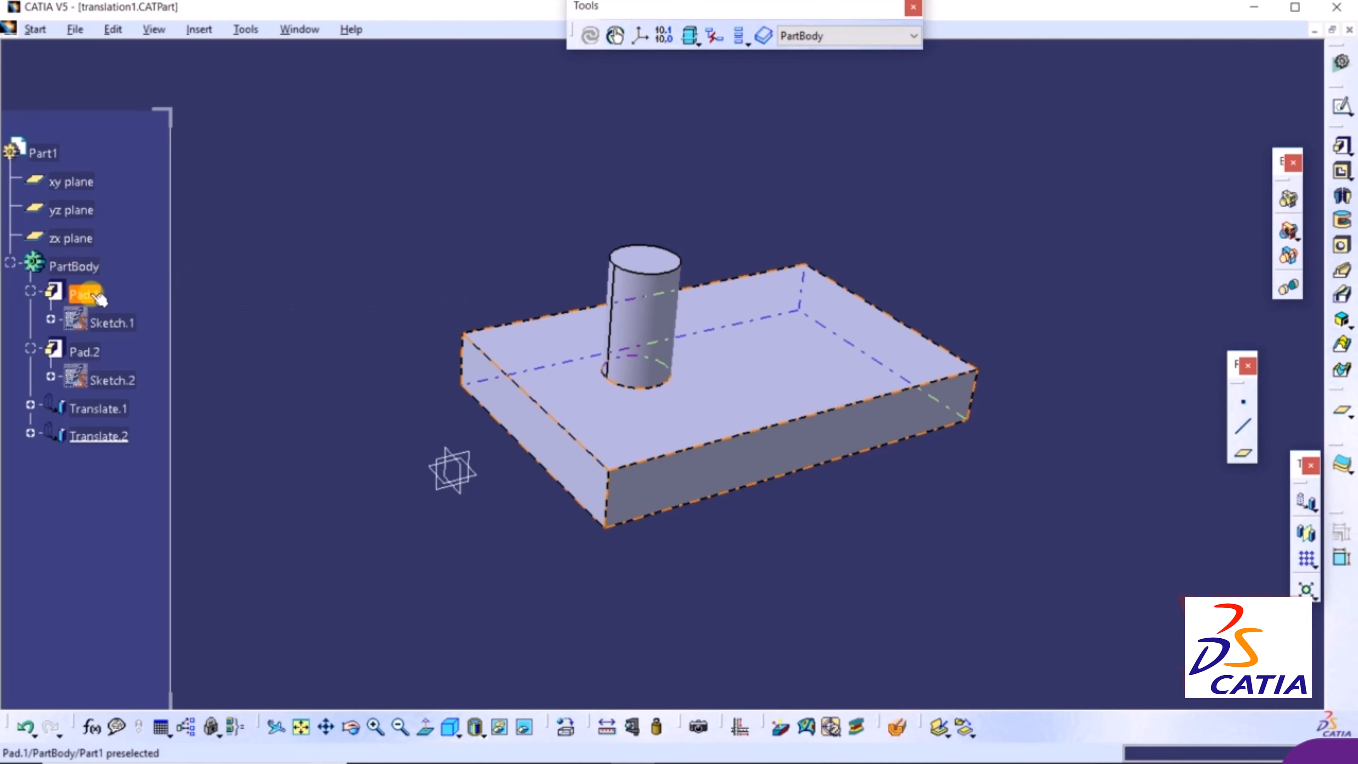
pyautogui.click(84, 295)
pyautogui.click(98, 354)
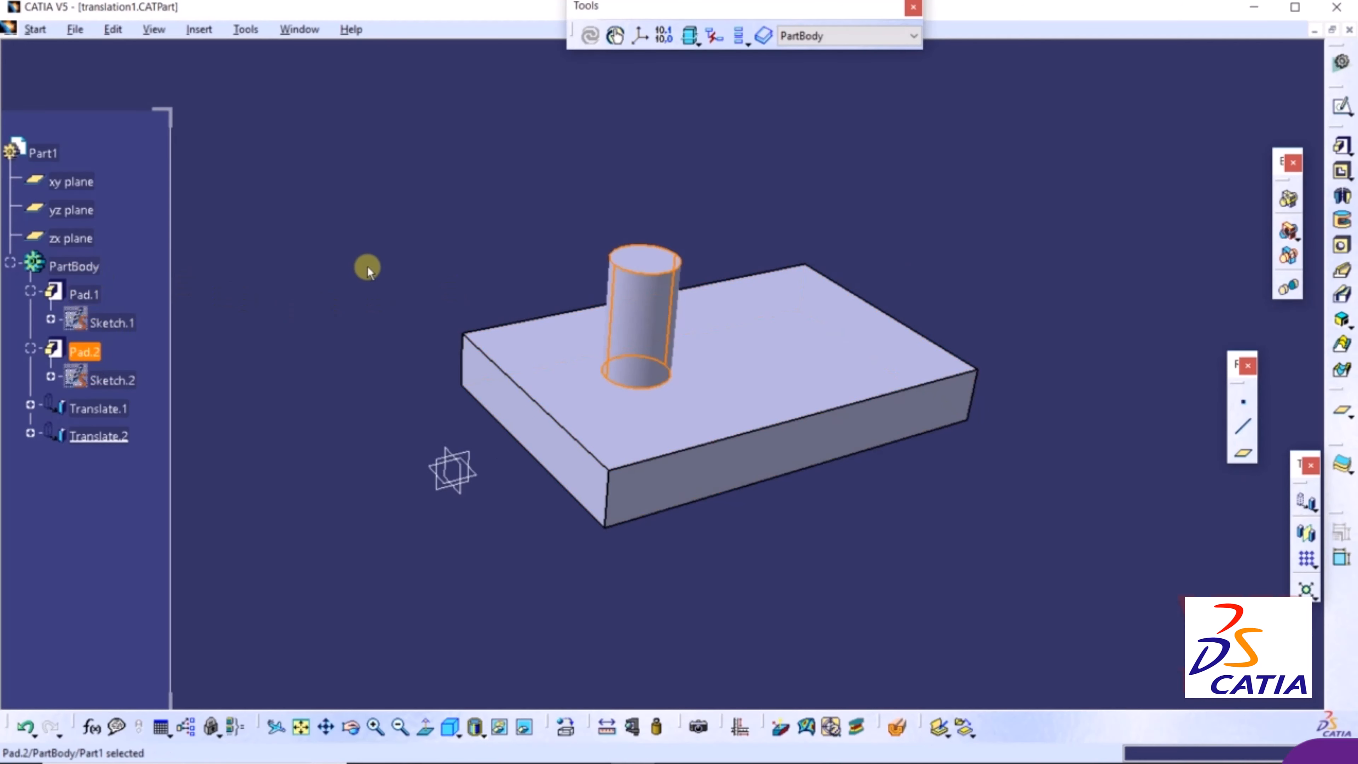
pyautogui.click(373, 261)
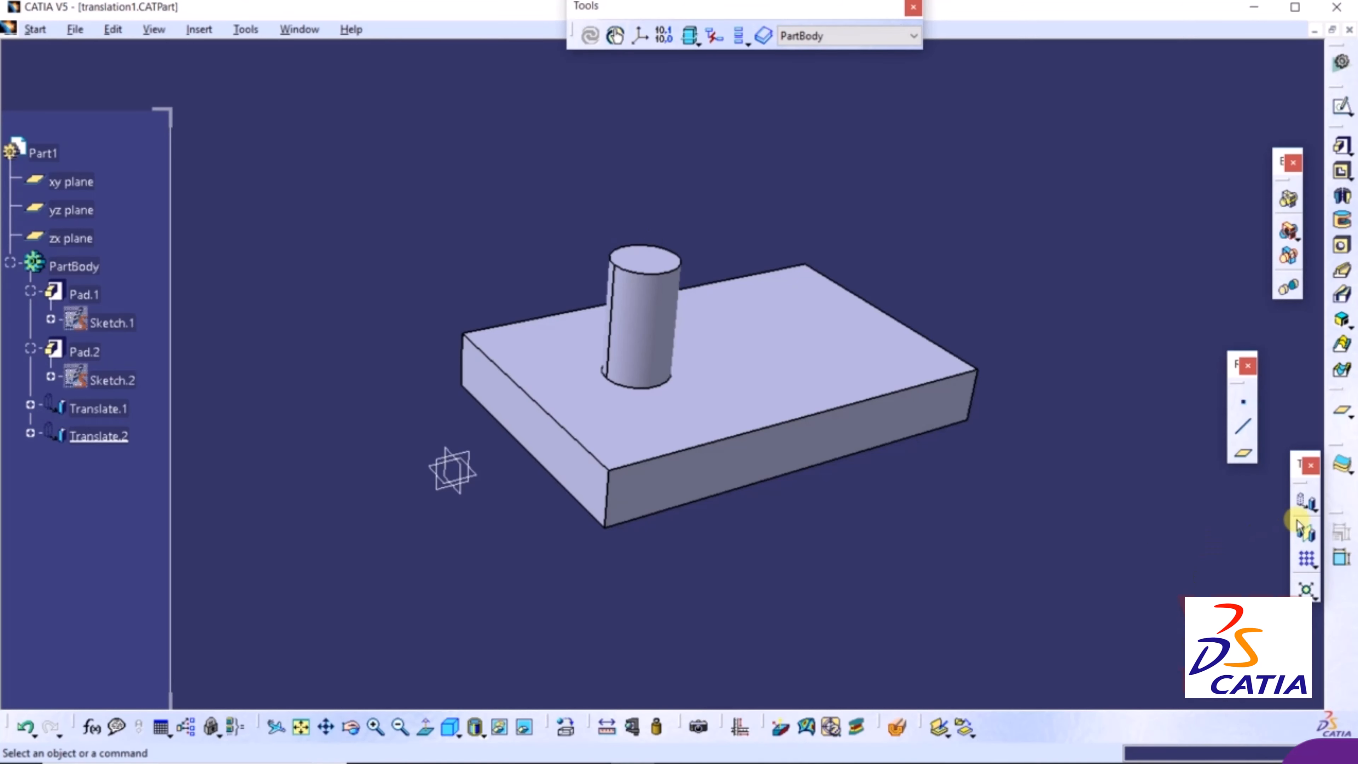
# Start a Translation of the body, keep the transformation specifications and use Direction, distance as the vector definition.
pyautogui.click(1314, 510)
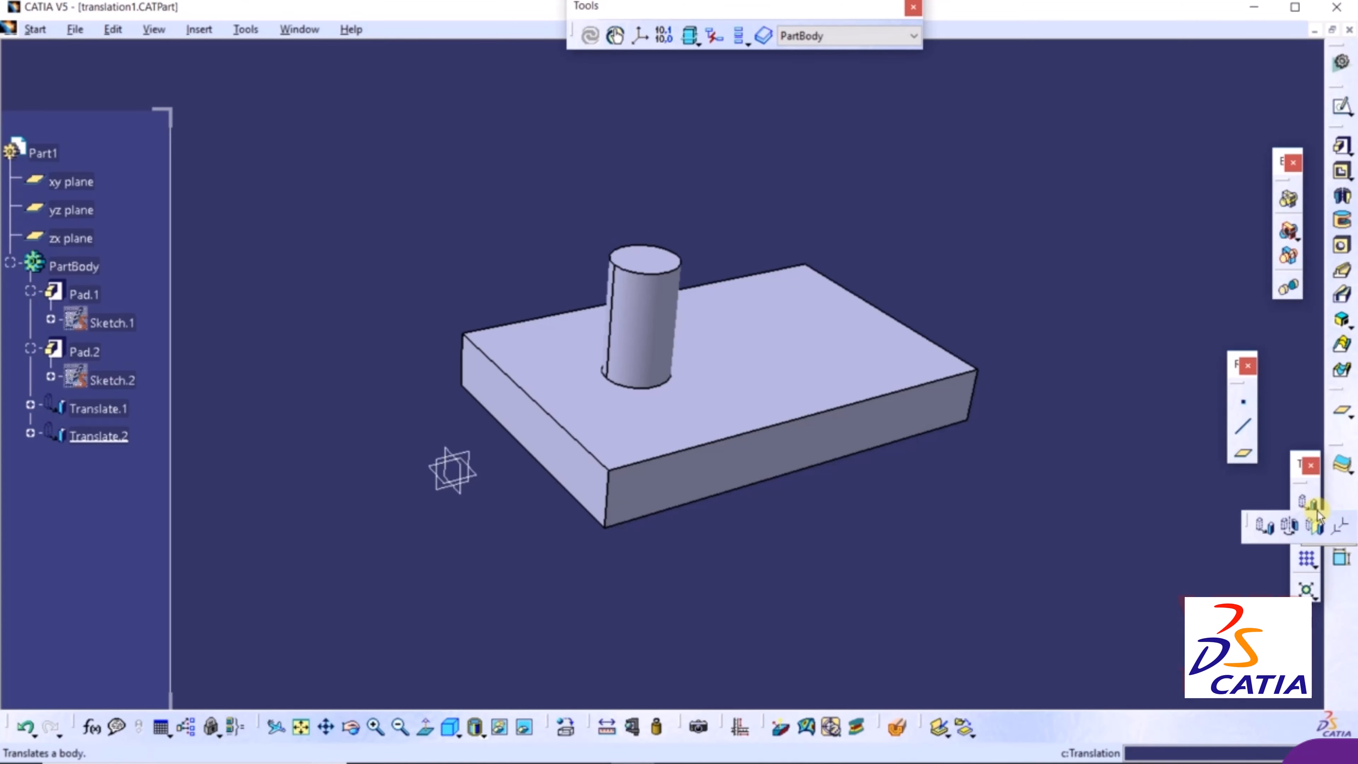
pyautogui.click(1265, 529)
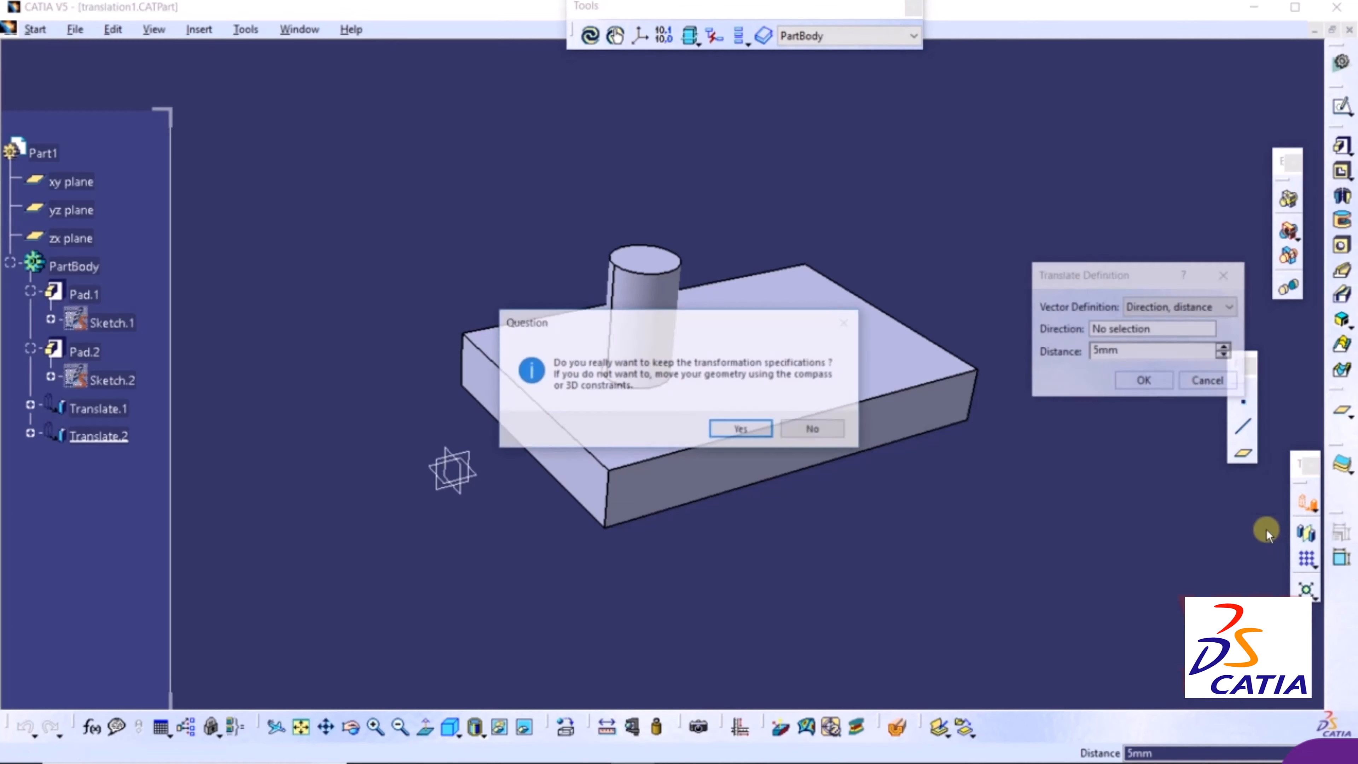
pyautogui.click(748, 434)
pyautogui.moveTo(1128, 273); pyautogui.dragTo(1073, 122)
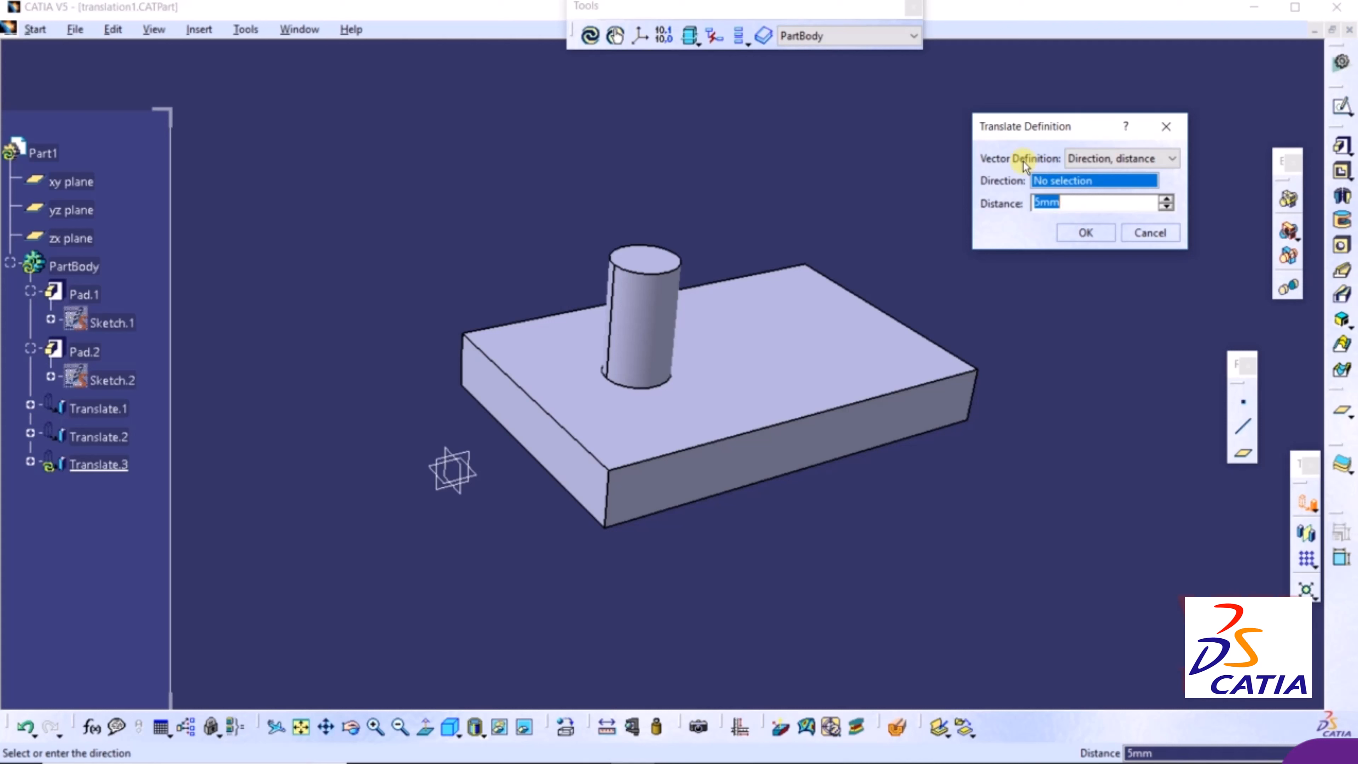
pyautogui.click(1140, 159)
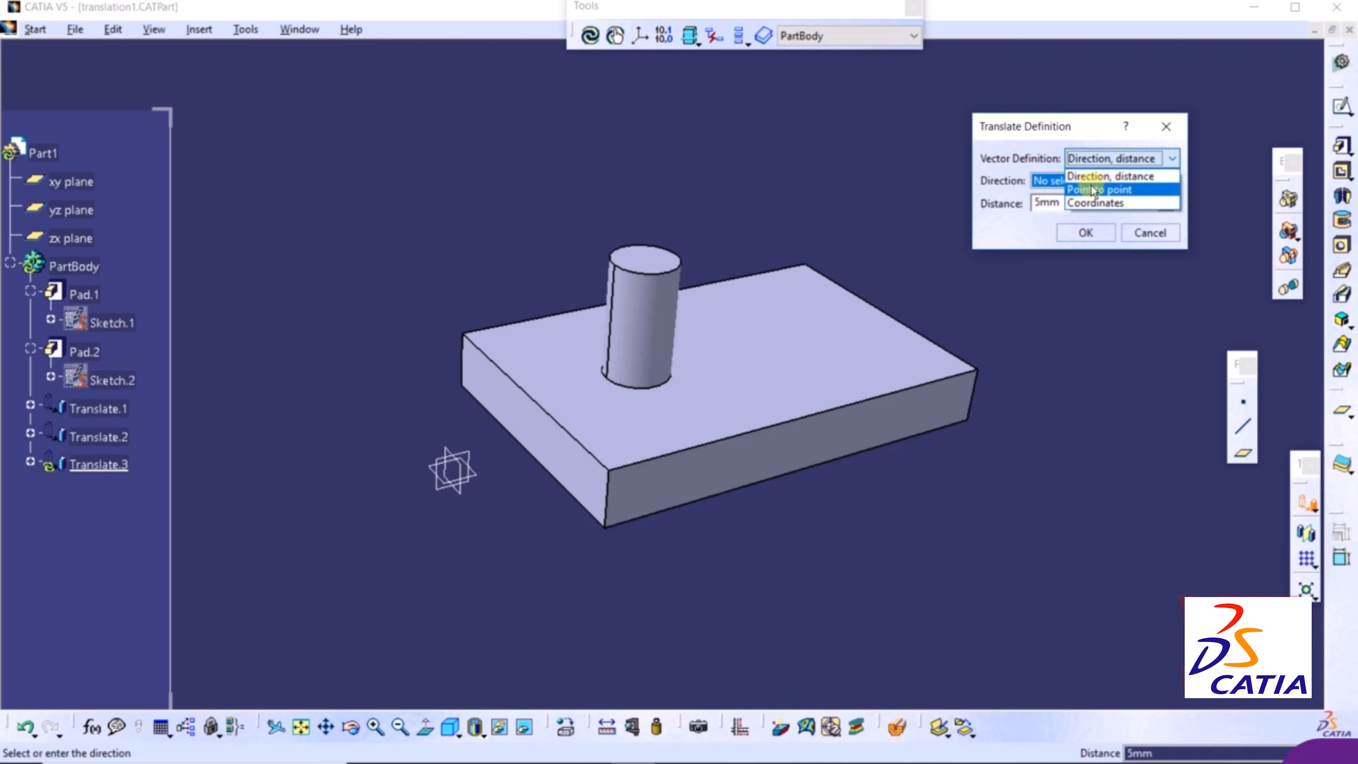
pyautogui.click(1137, 178)
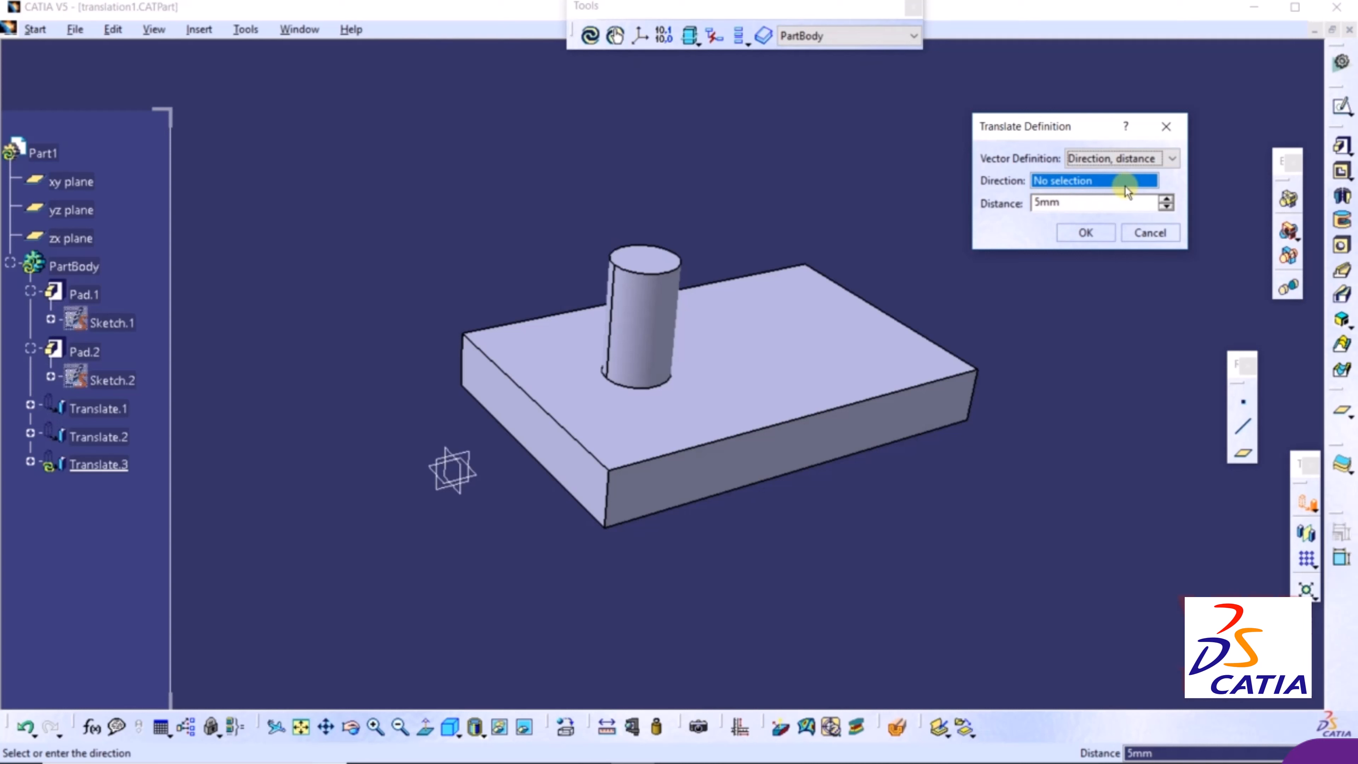
# Translate the body 12 mm along the plate's long upper front edge.
pyautogui.click(865, 407)
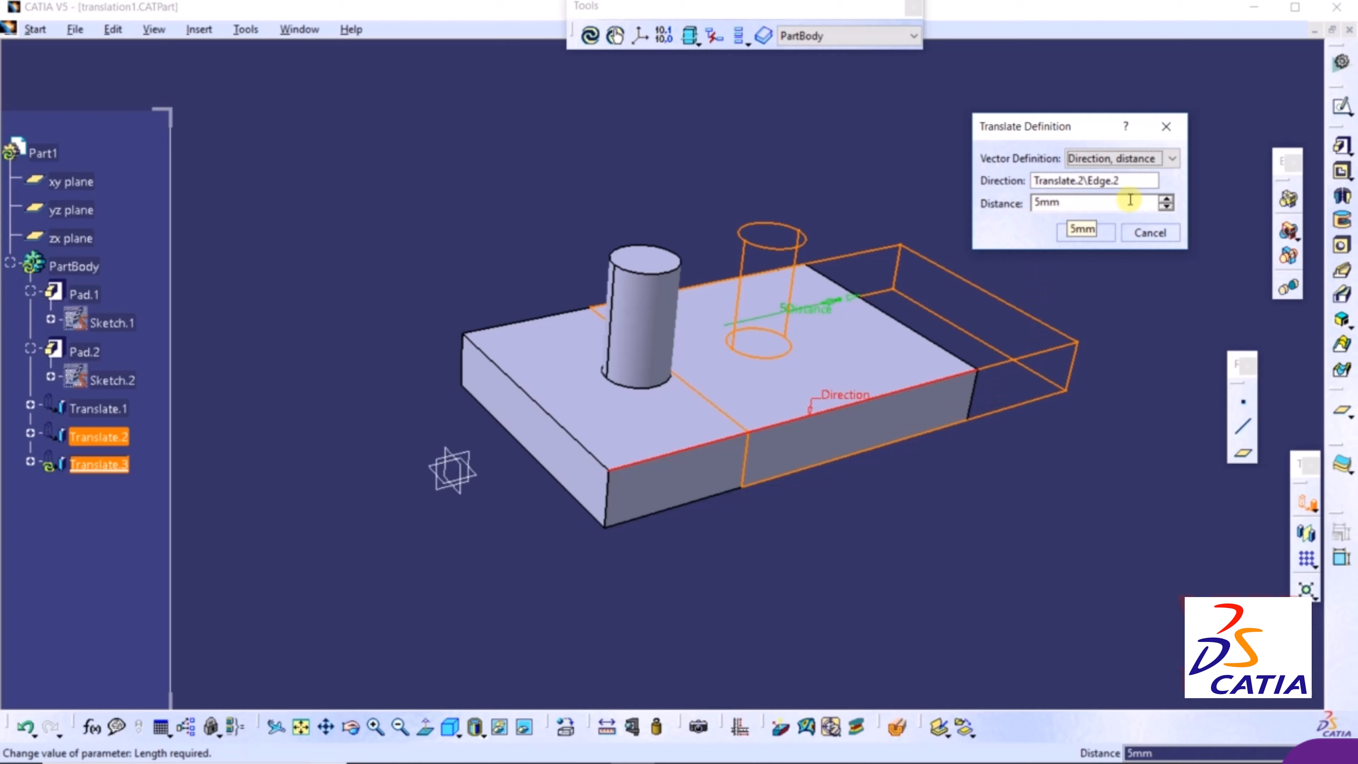
pyautogui.click(1167, 200)
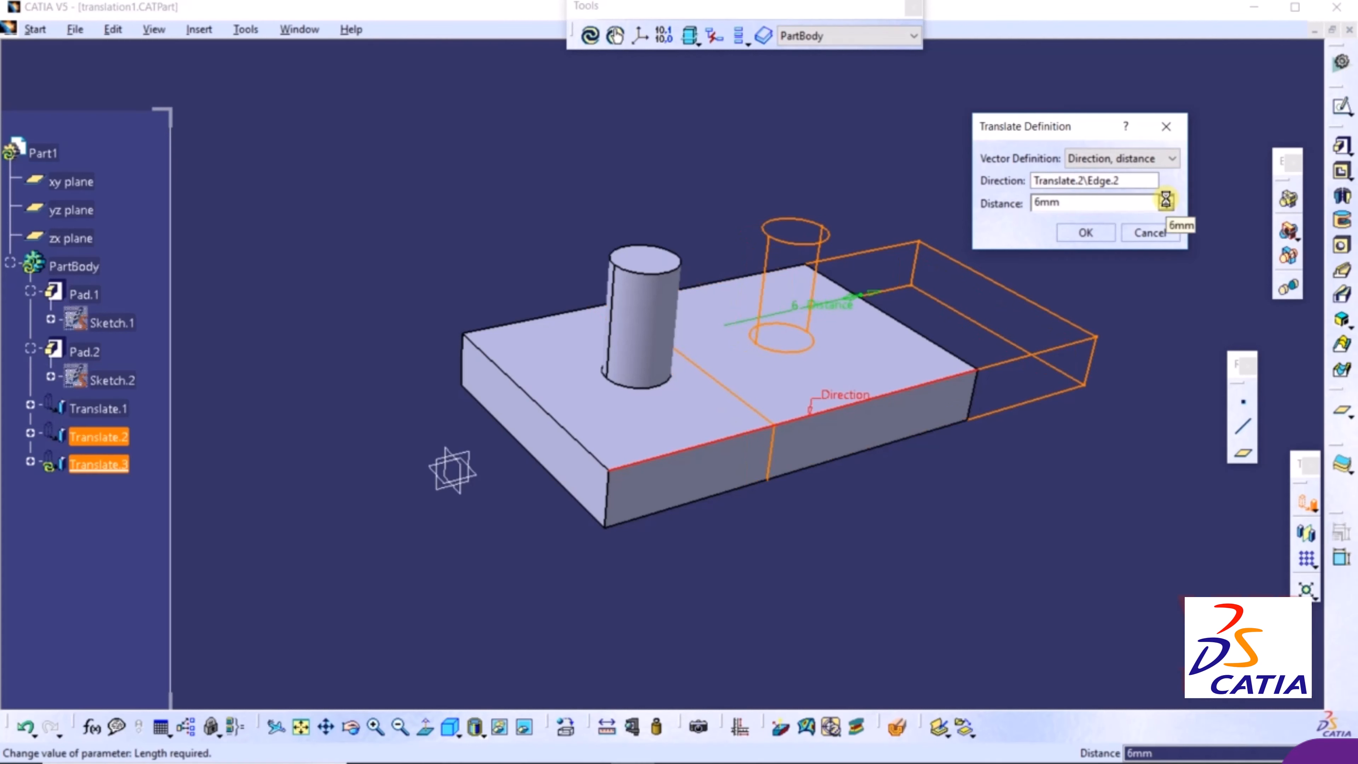
pyautogui.click(1166, 199)
pyautogui.click(1167, 200)
pyautogui.click(1167, 199)
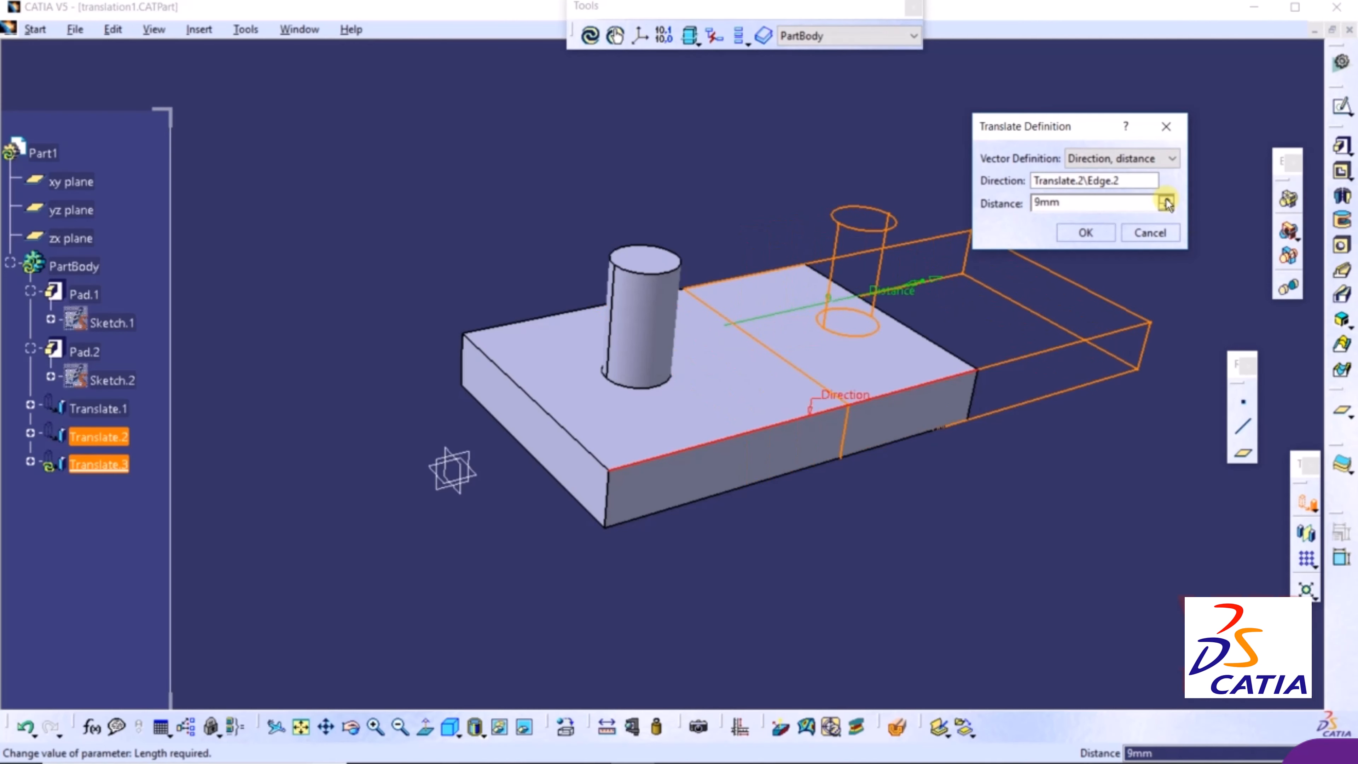
pyautogui.middleClick(949, 442)
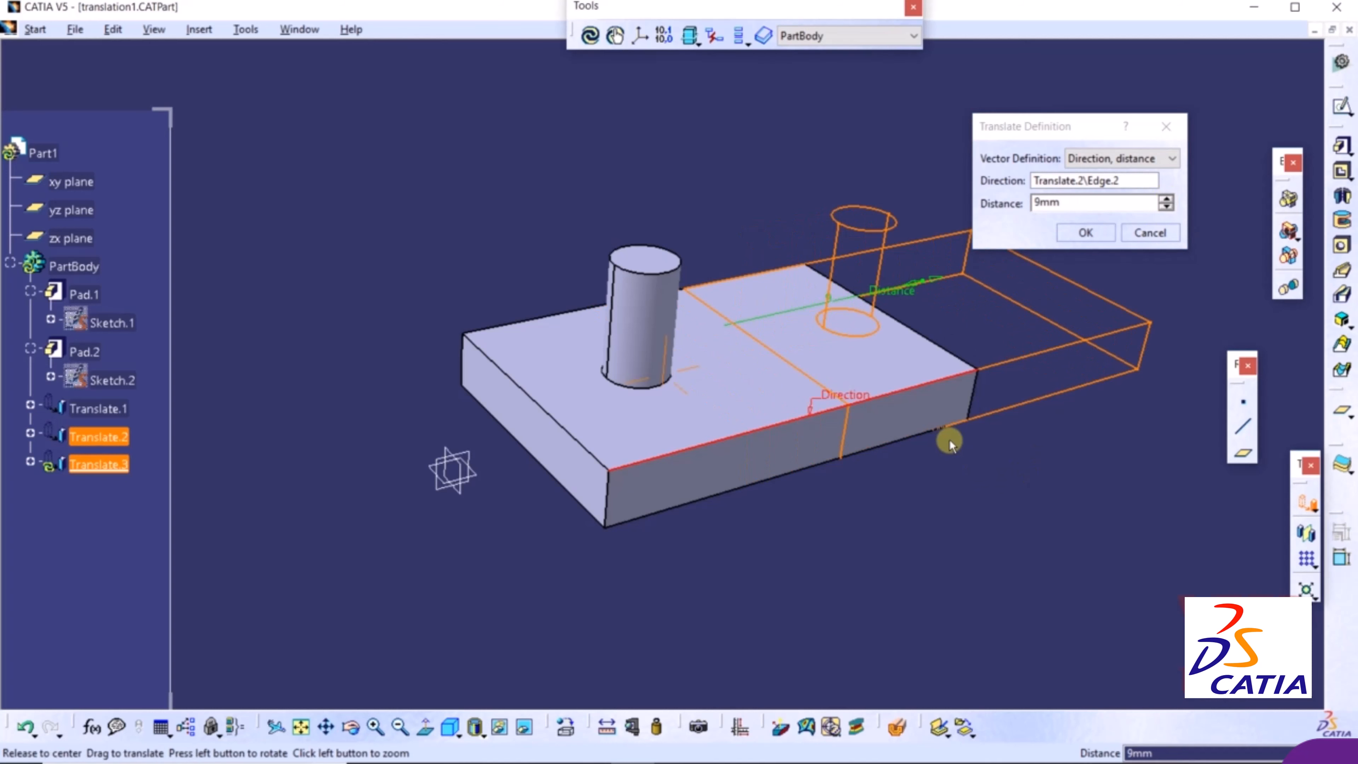
pyautogui.click(1166, 199)
pyautogui.click(1166, 199)
pyautogui.click(1166, 199)
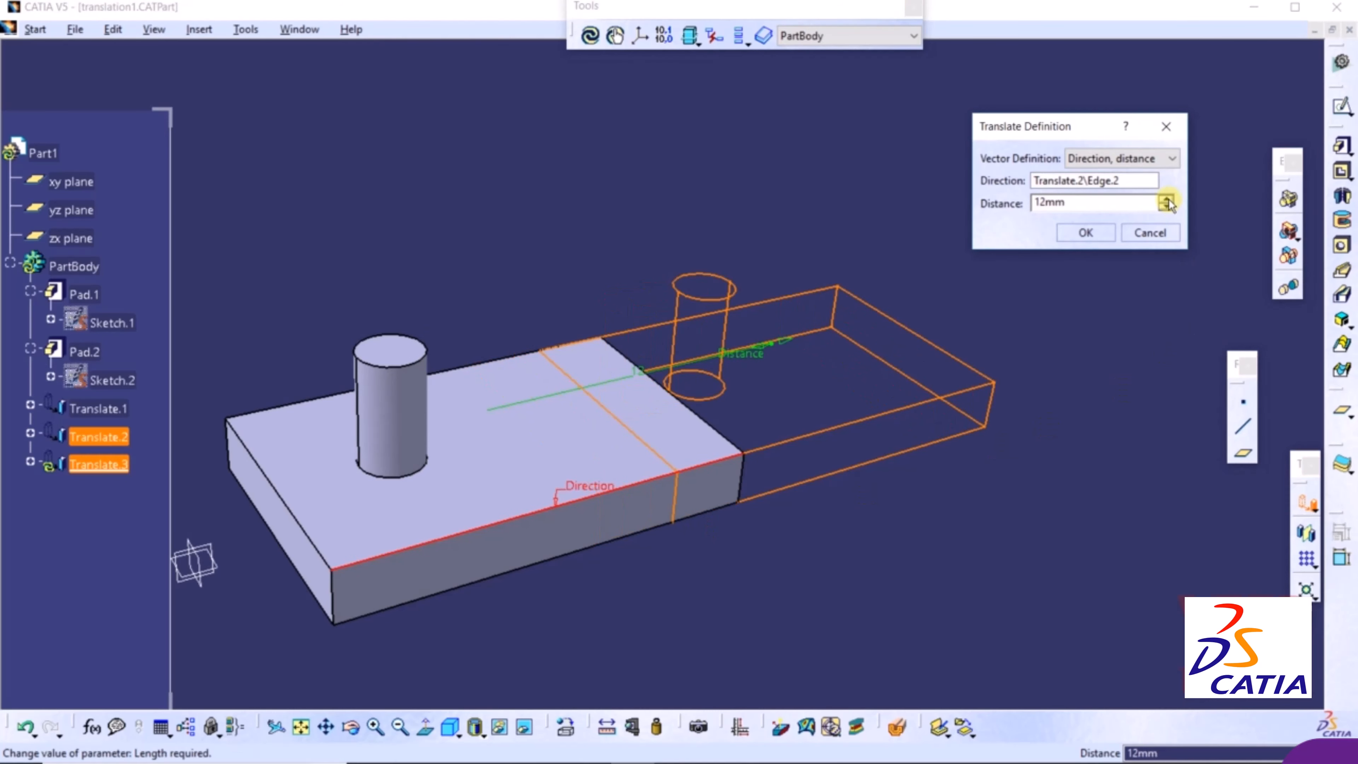
pyautogui.click(1086, 232)
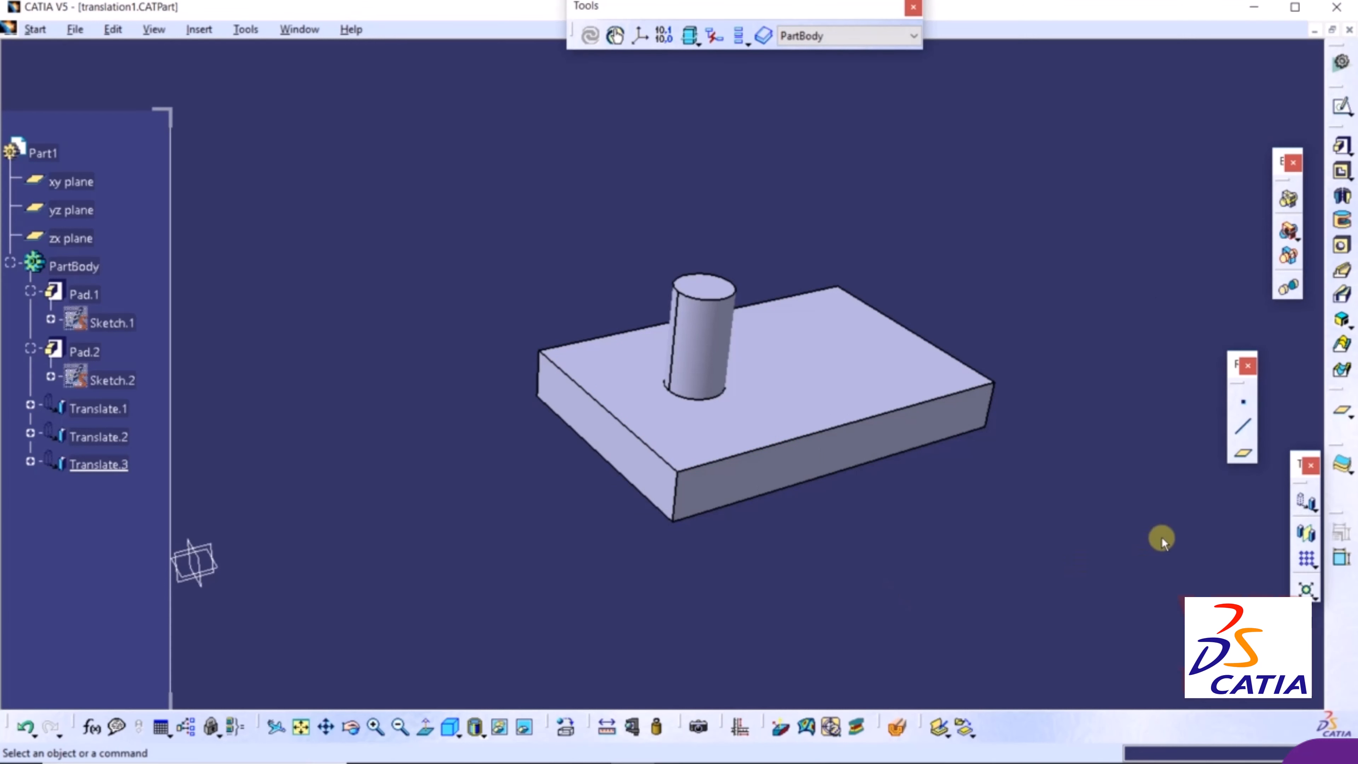
# Start a Rotation of the body, keep the transformation specifications and use Axis-Angle as the definition mode.
pyautogui.click(1314, 514)
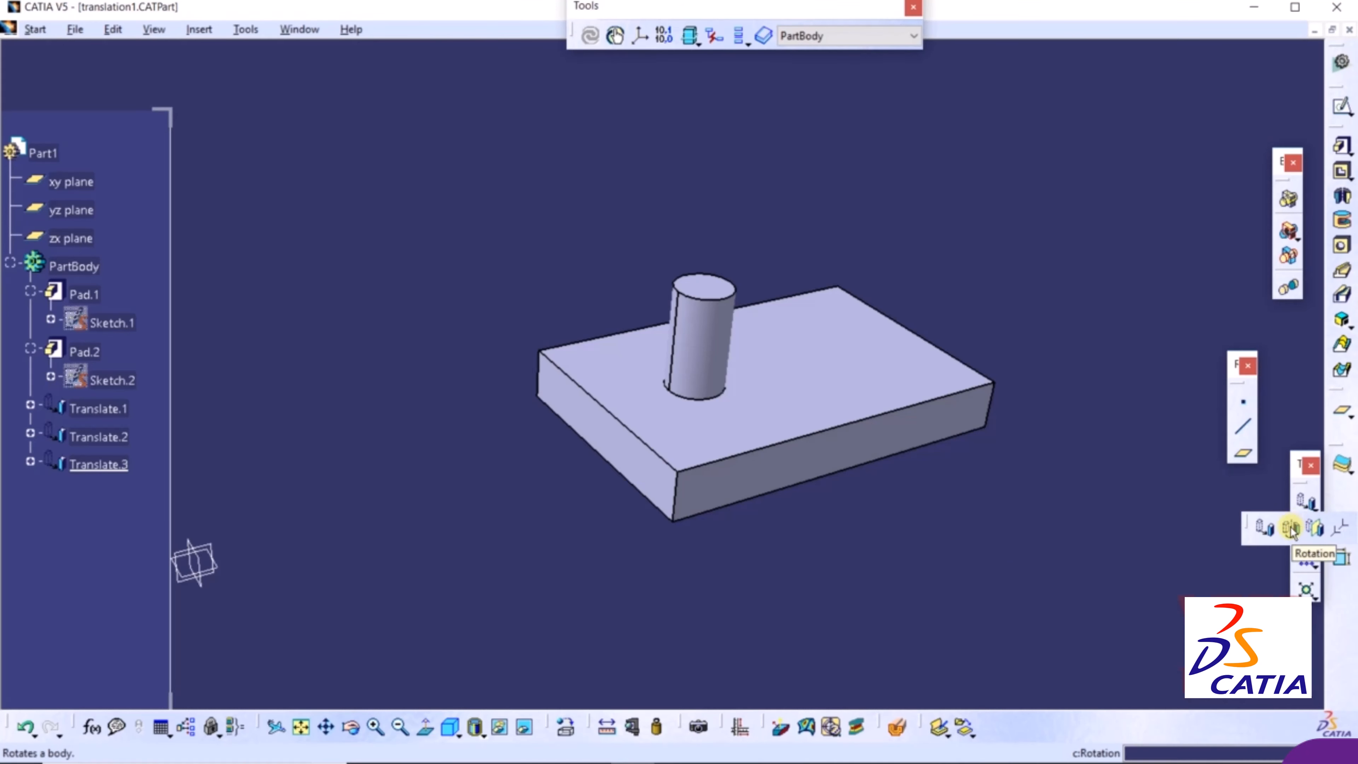
pyautogui.click(1291, 530)
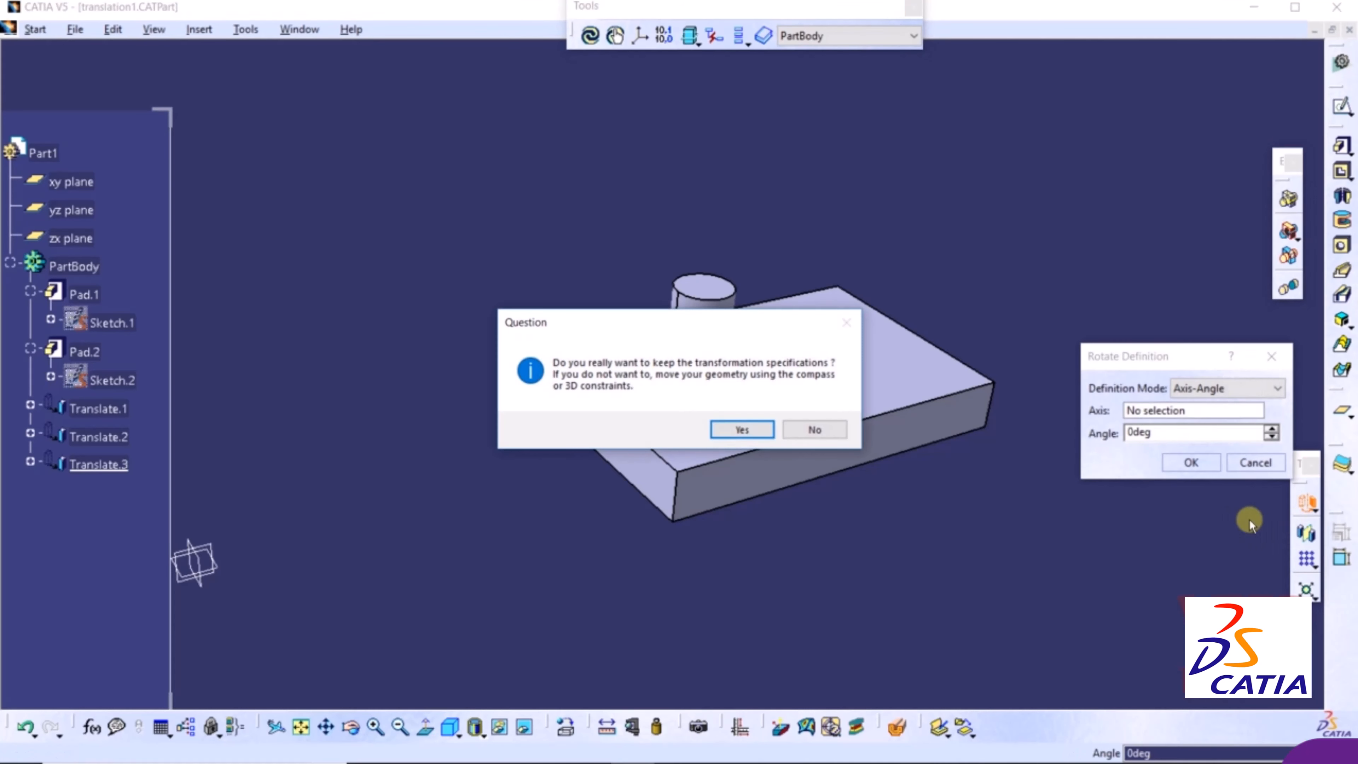
pyautogui.click(743, 429)
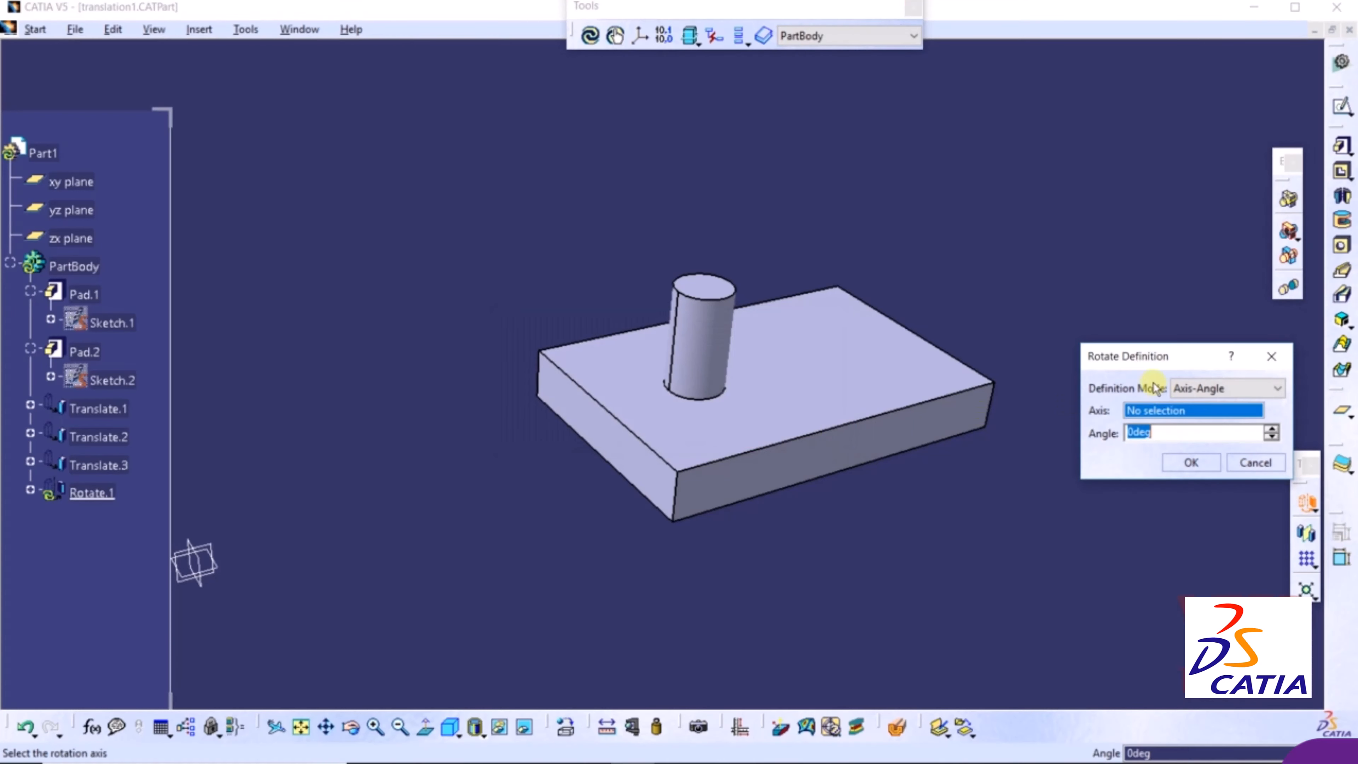
pyautogui.moveTo(1157, 354); pyautogui.dragTo(1095, 149)
pyautogui.click(1161, 183)
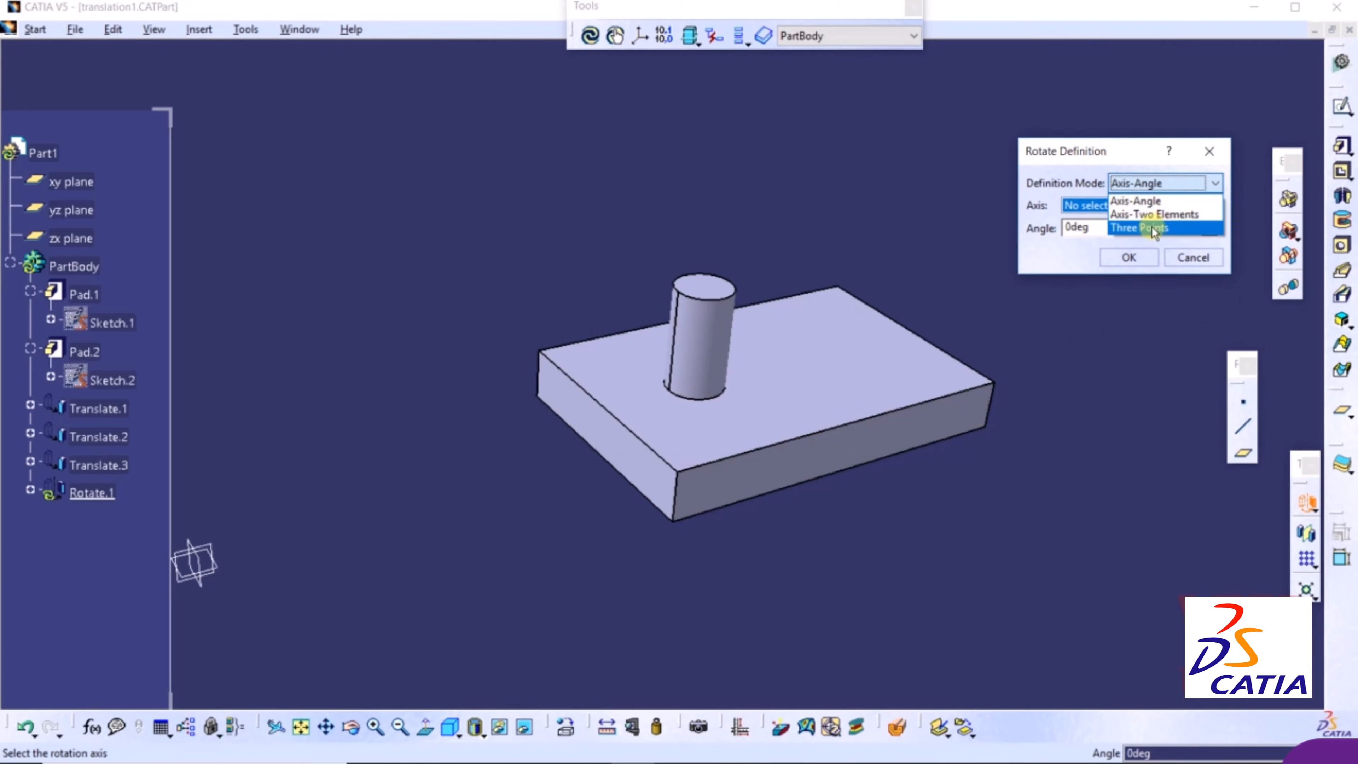
pyautogui.click(1145, 199)
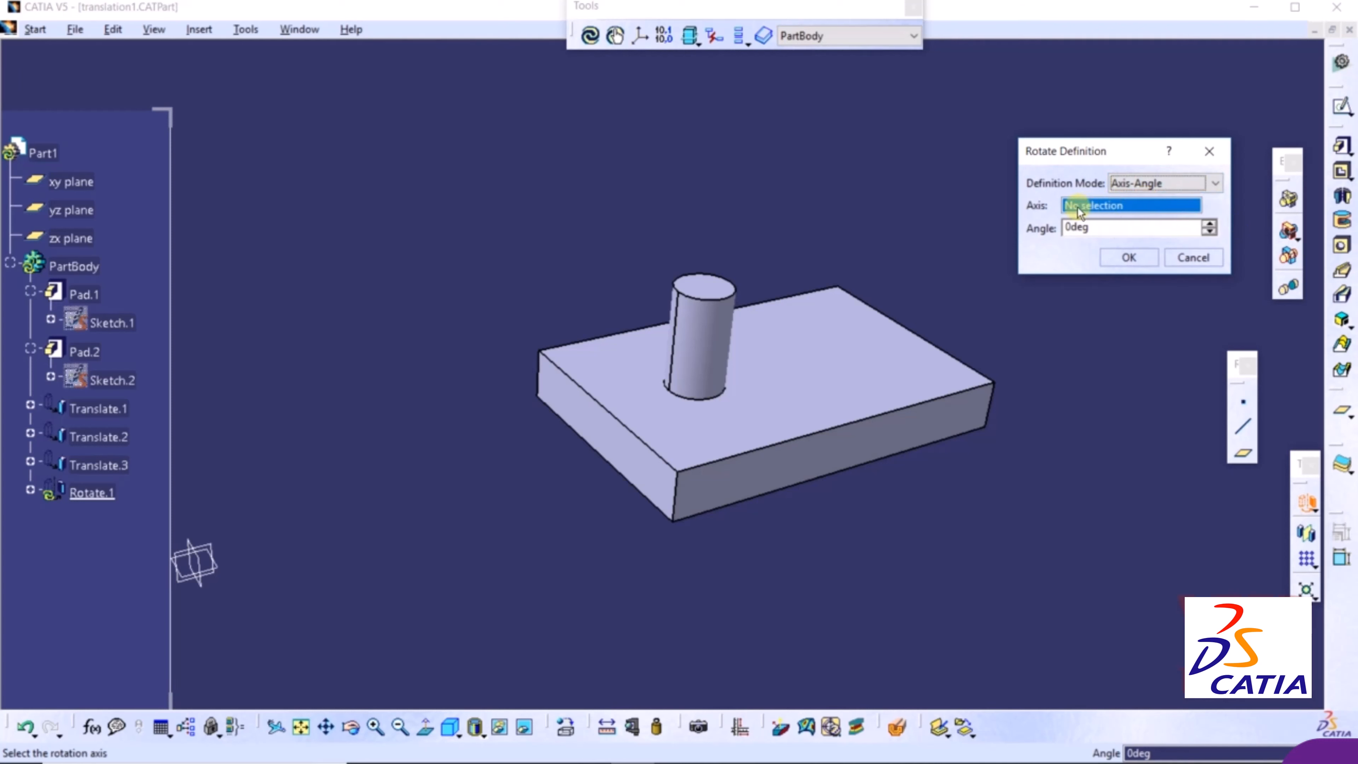
# Rotate the body 25 degrees about the vertical edge at the plate's front corner.
pyautogui.click(678, 492)
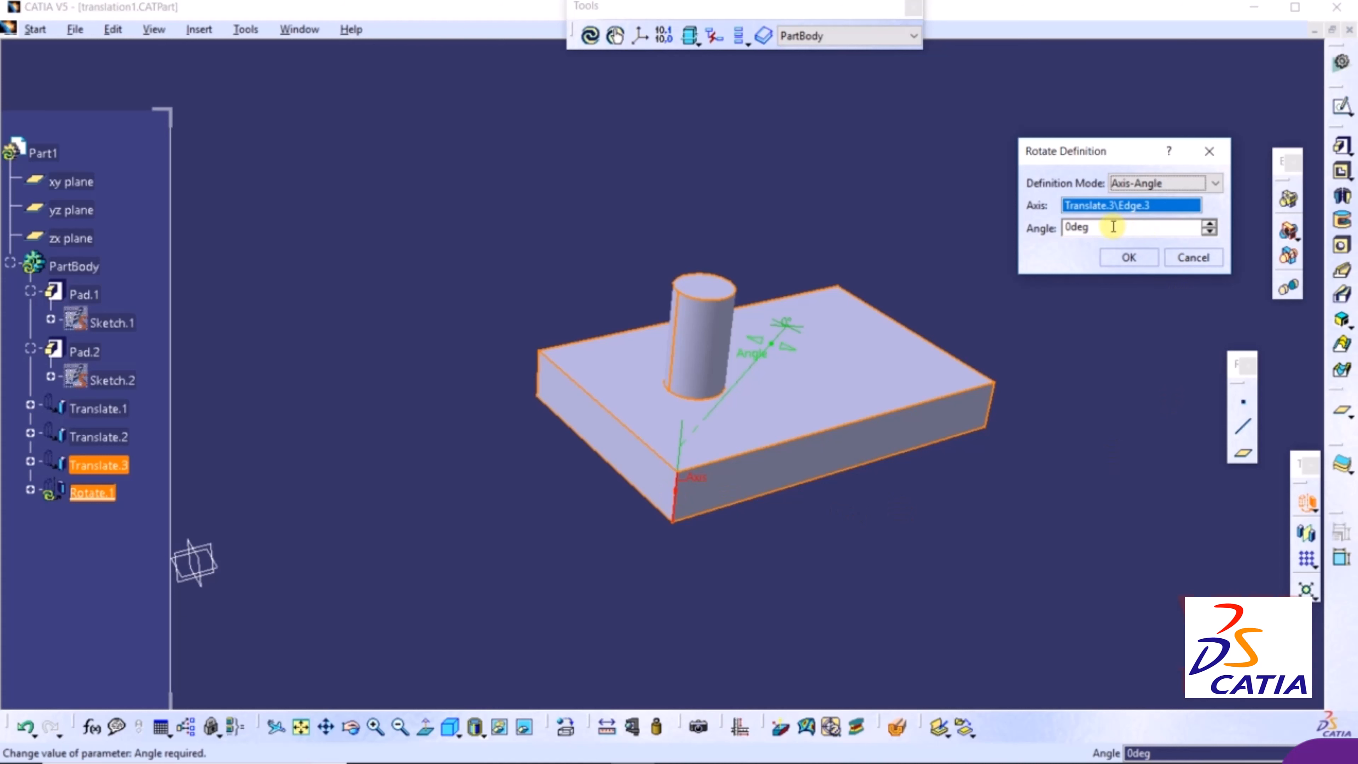
pyautogui.click(1209, 225)
pyautogui.click(1210, 225)
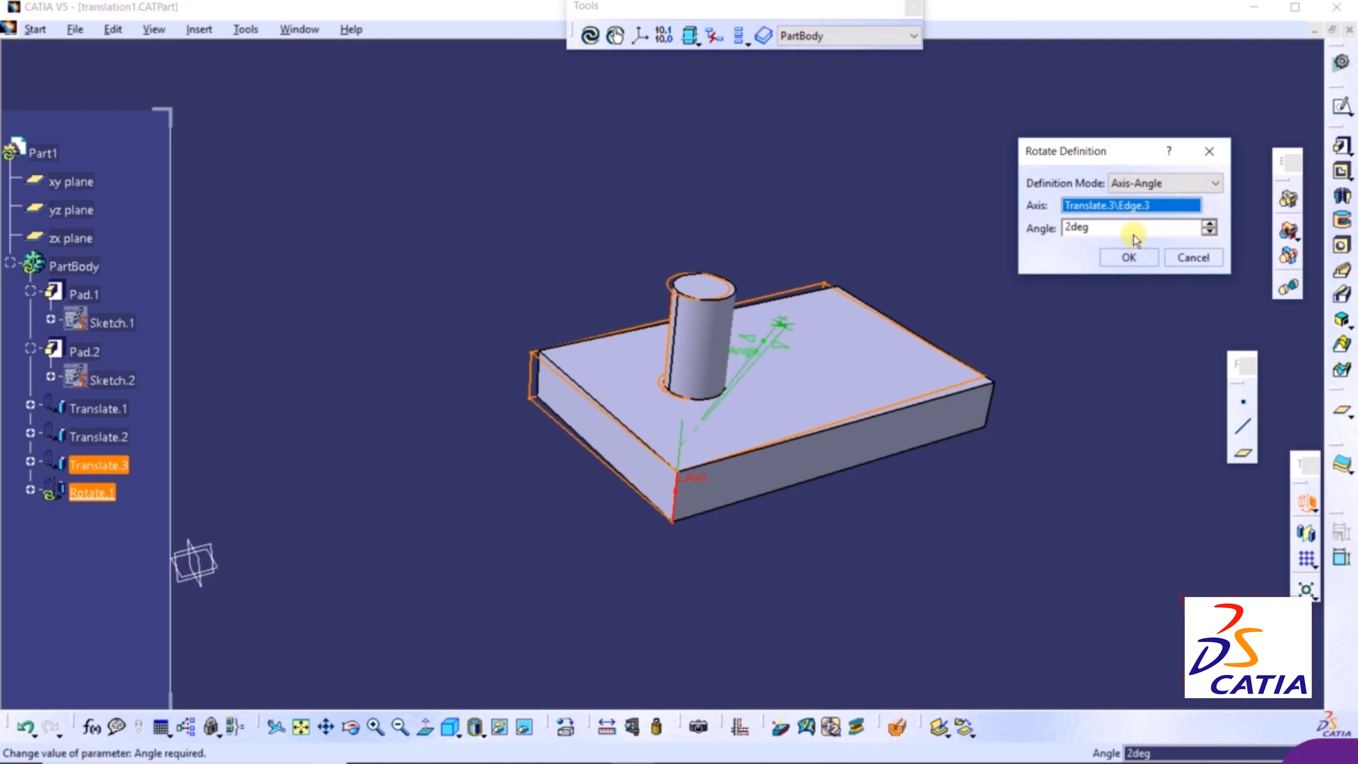
pyautogui.write('25')
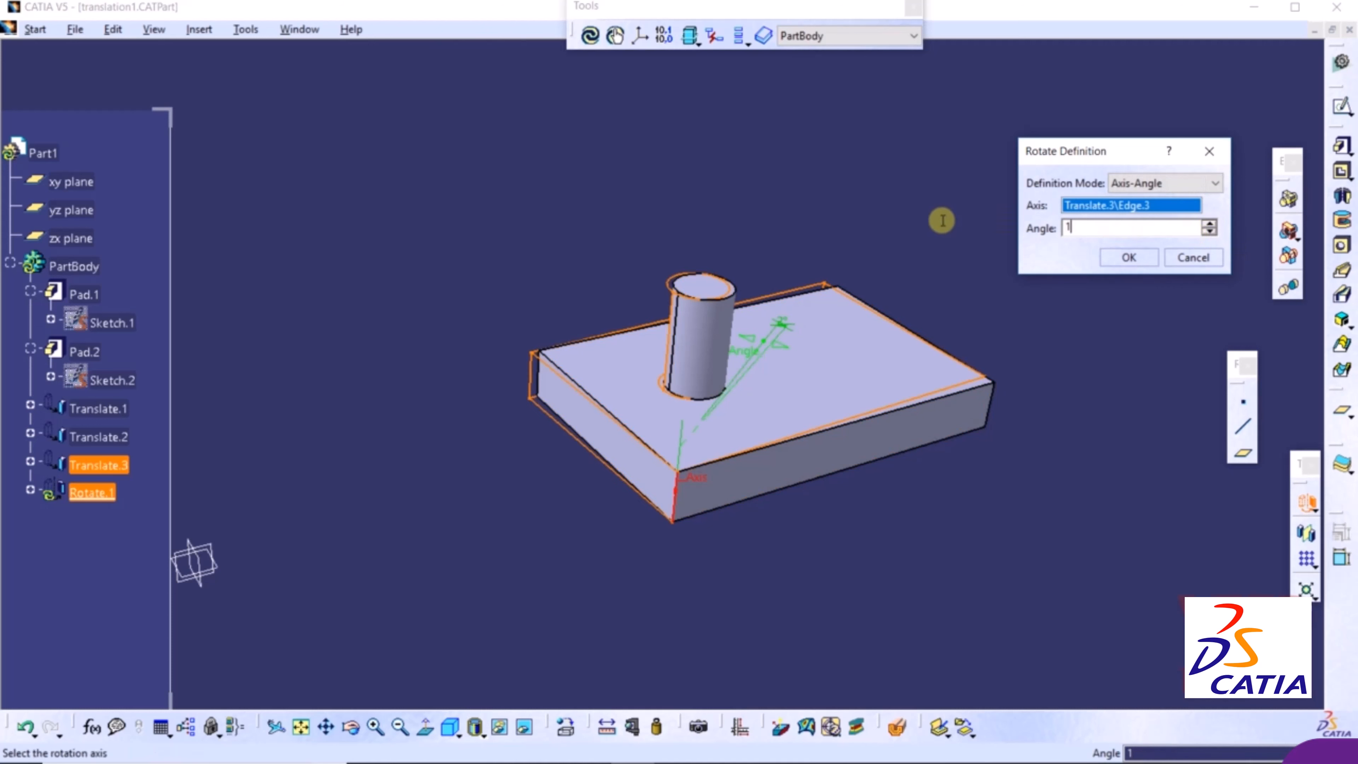
pyautogui.click(1130, 257)
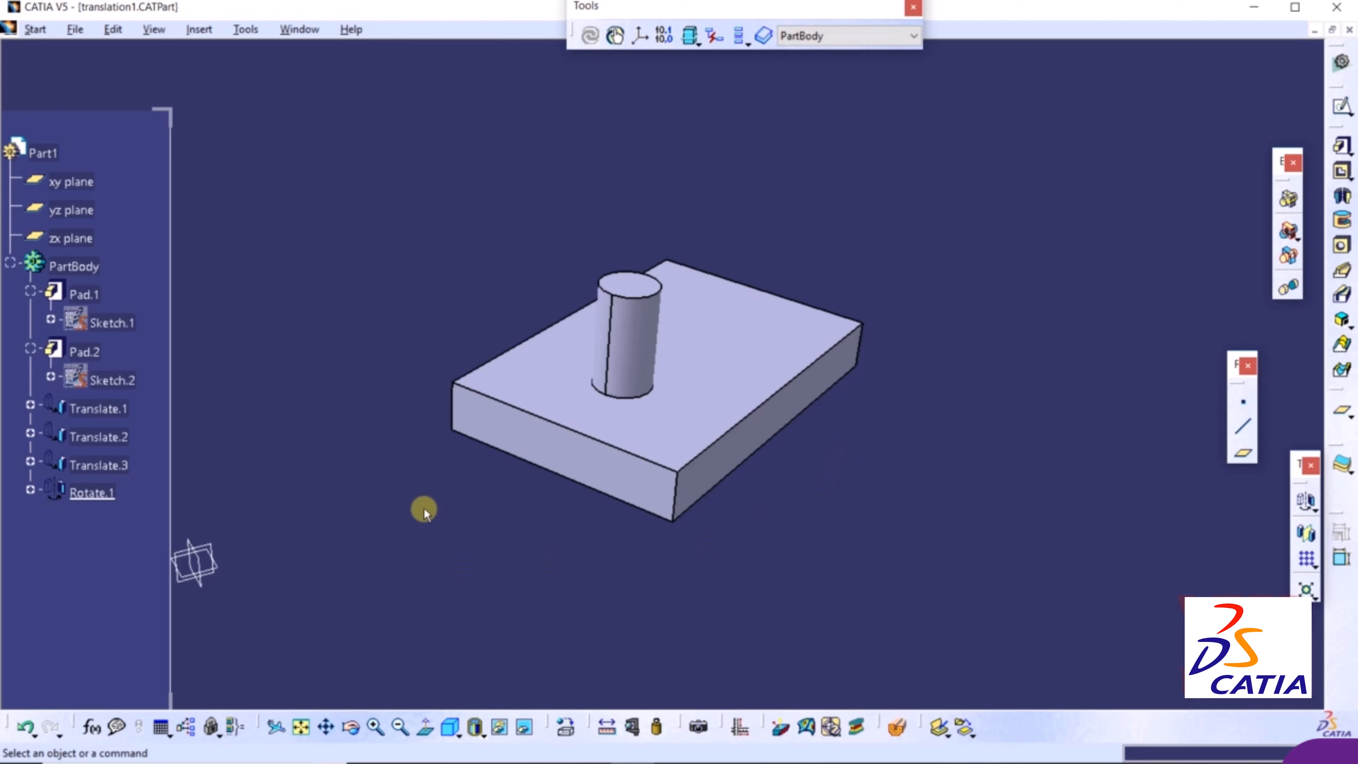
# Reopen the rotation to examine its Axis-Two Elements and Three Points definition modes, and discard the changes.
pyautogui.doubleClick(89, 493)
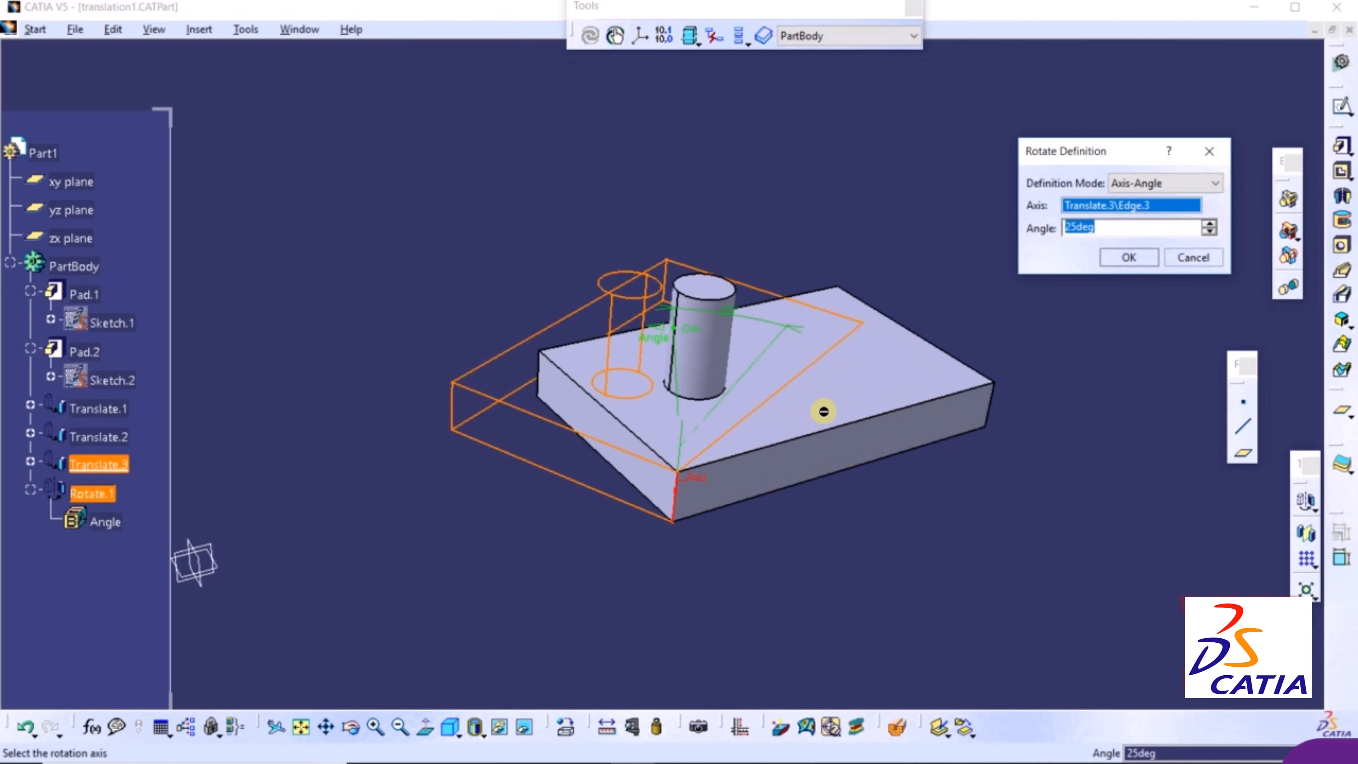
pyautogui.click(1147, 184)
pyautogui.click(1159, 215)
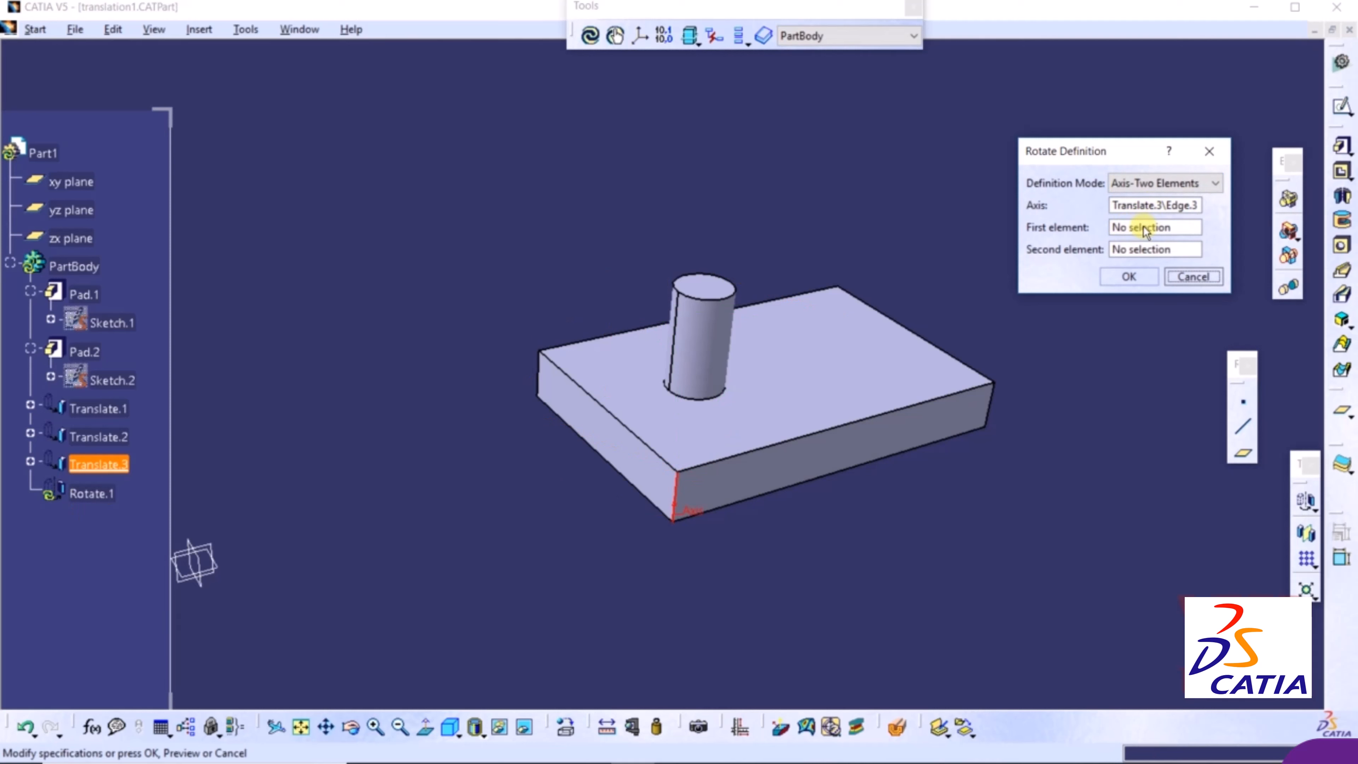
pyautogui.click(1147, 184)
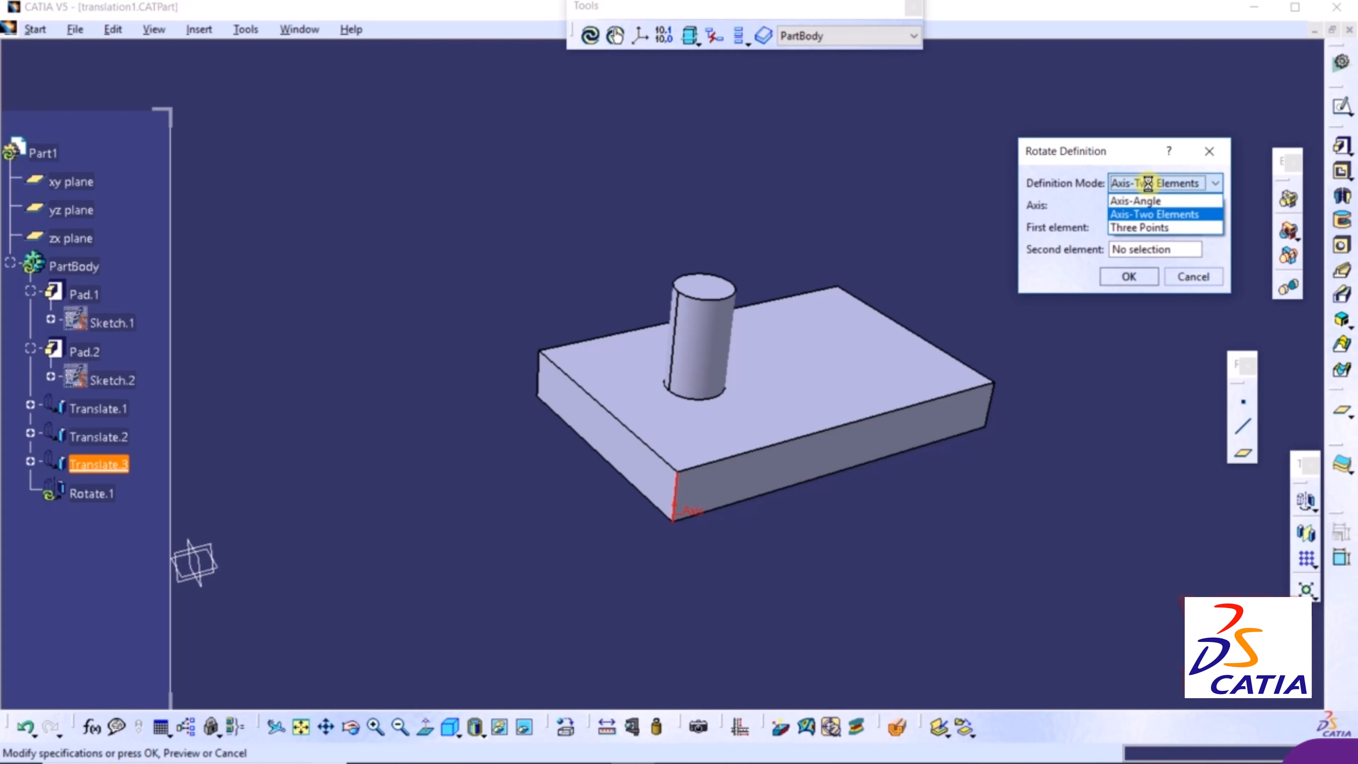
pyautogui.click(1161, 229)
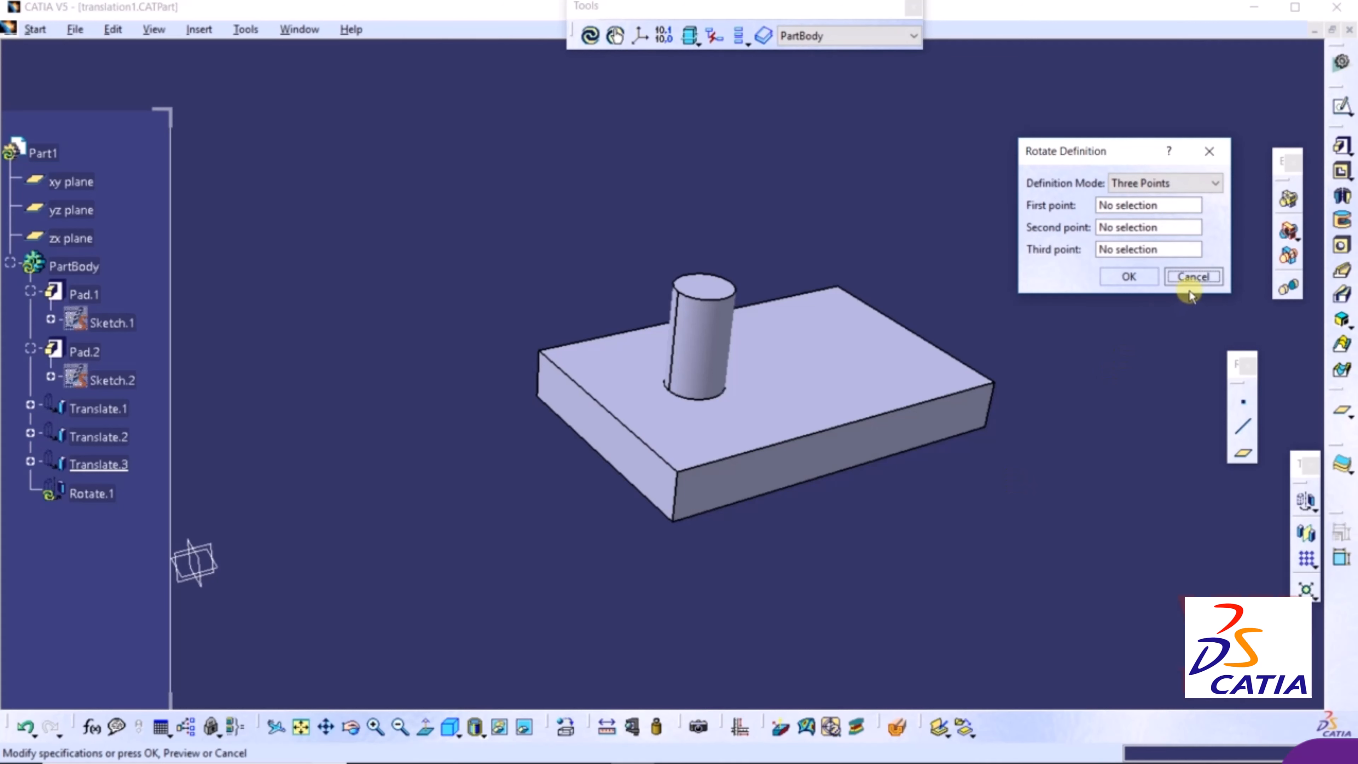
pyautogui.click(1196, 277)
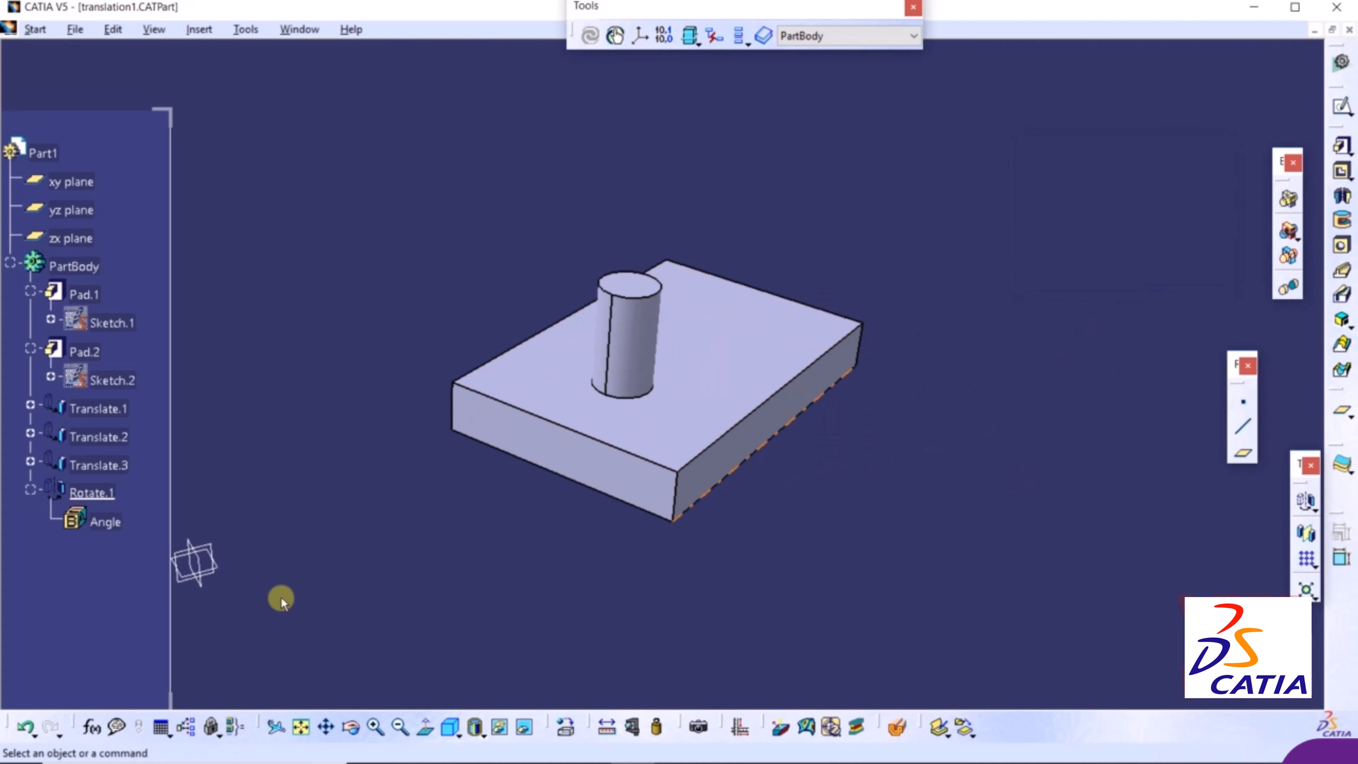
# Reopen Translate.3 to examine the Point to point vector definition and its start and end points, and discard the changes.
pyautogui.click(94, 465)
pyautogui.doubleClick(95, 468)
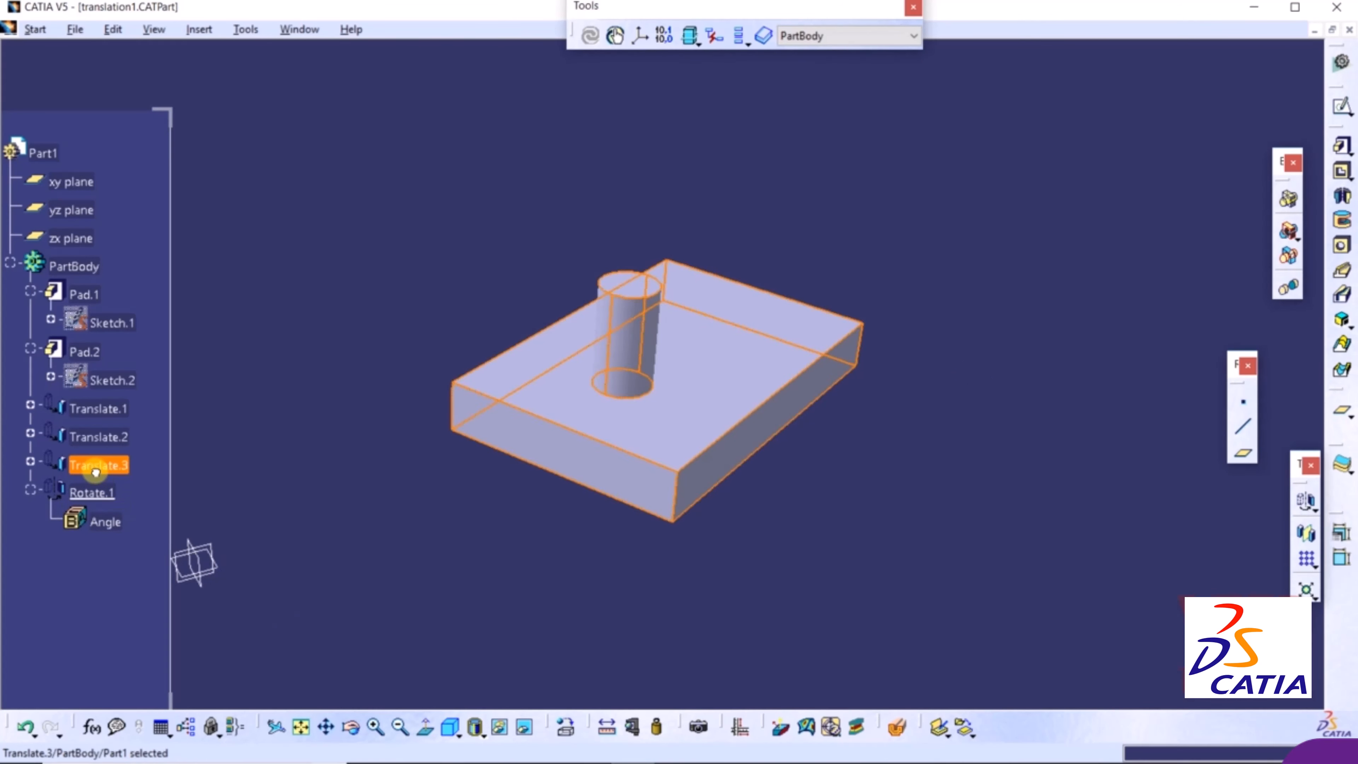
pyautogui.click(1114, 171)
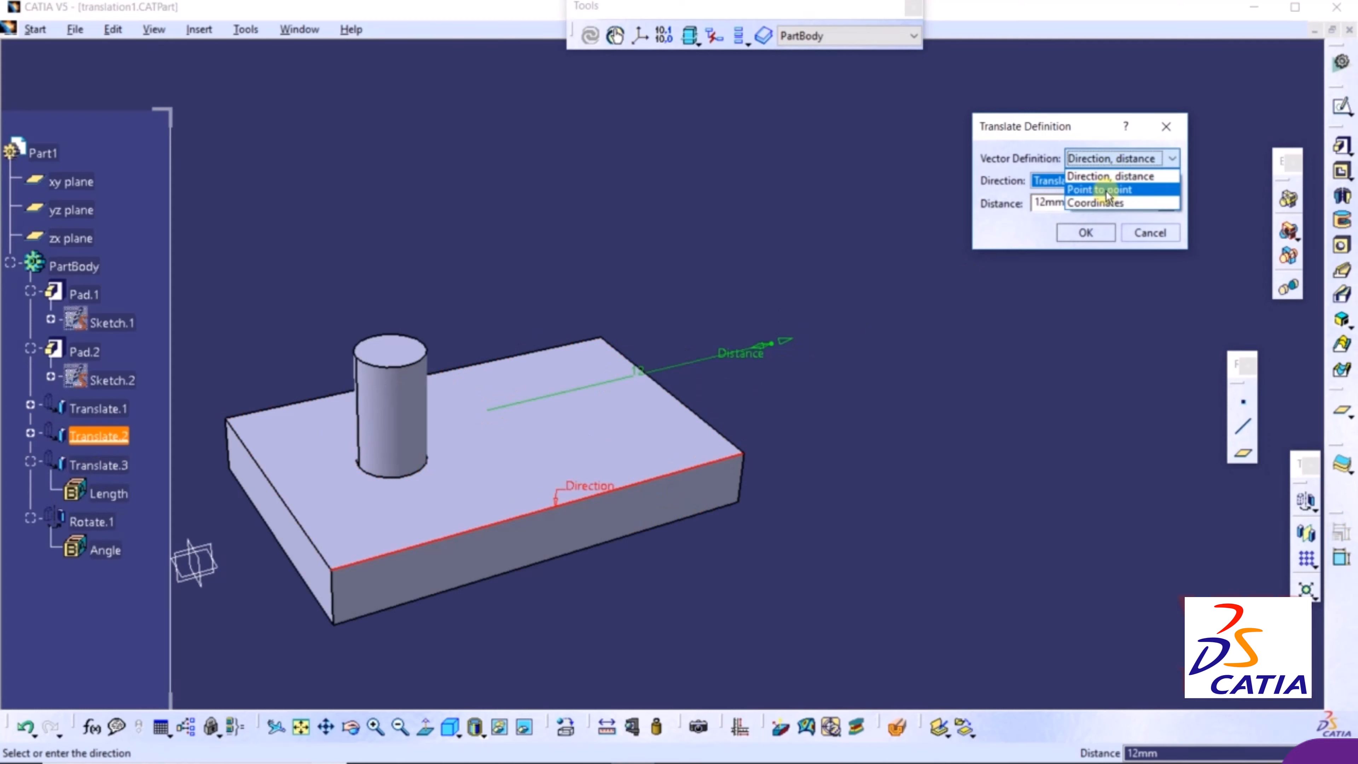
pyautogui.click(1105, 191)
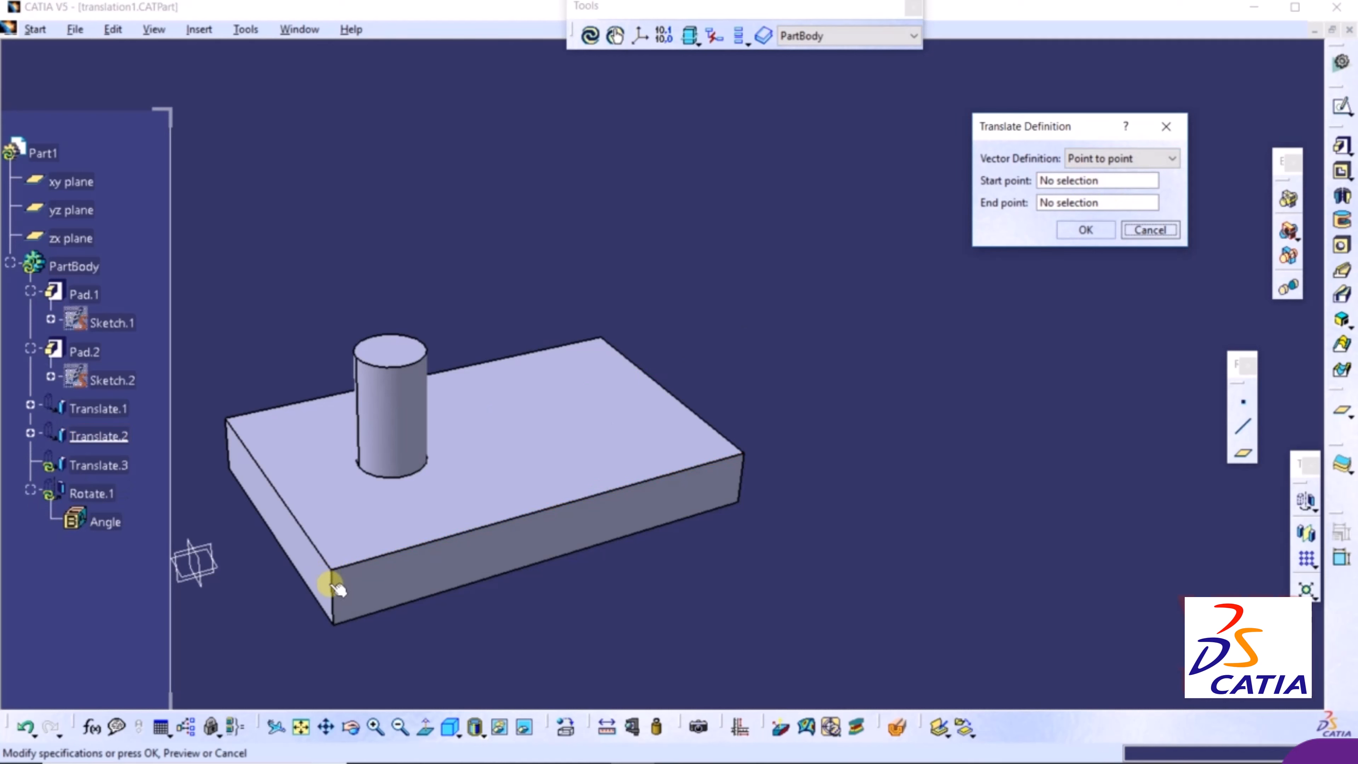
pyautogui.click(330, 568)
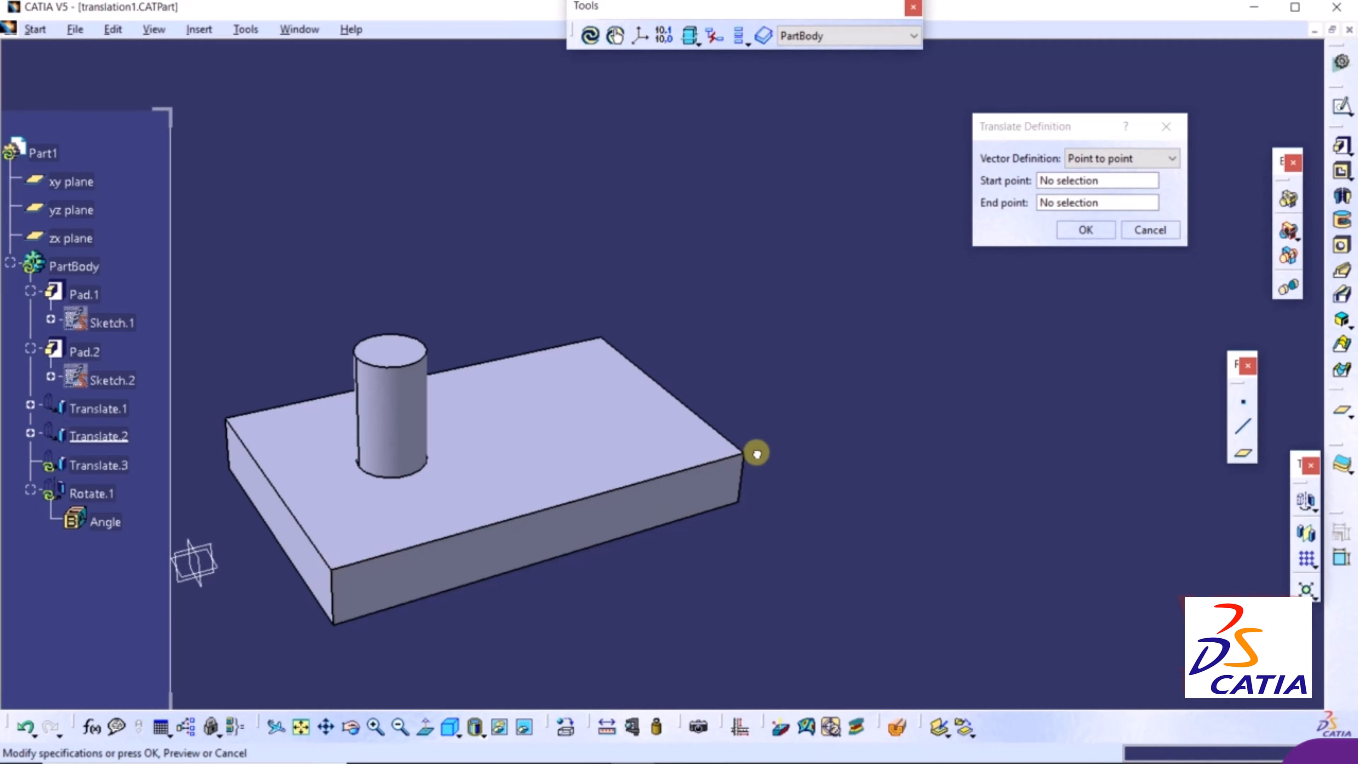
pyautogui.click(1152, 231)
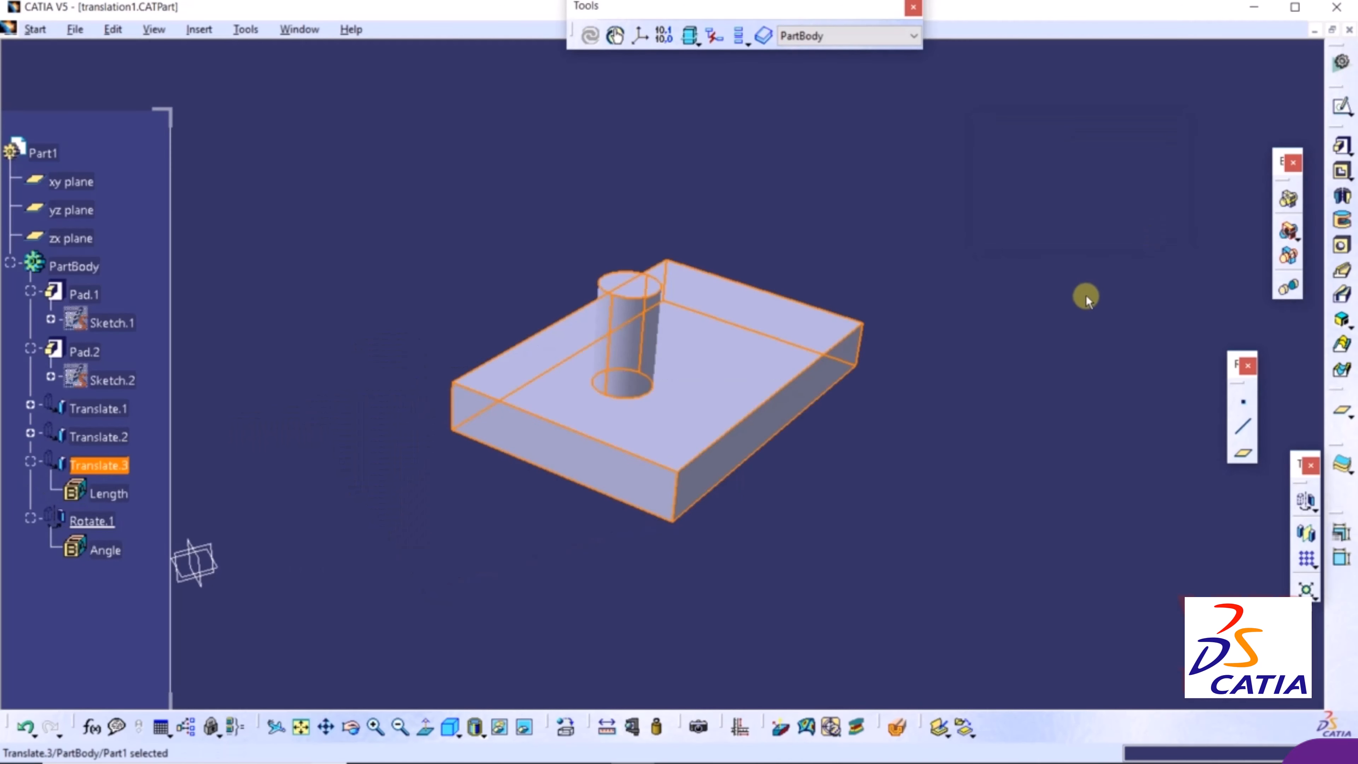
# Apply a Symmetry to the body about the plate's short front side face, keeping the transformation specifications.
pyautogui.click(1315, 514)
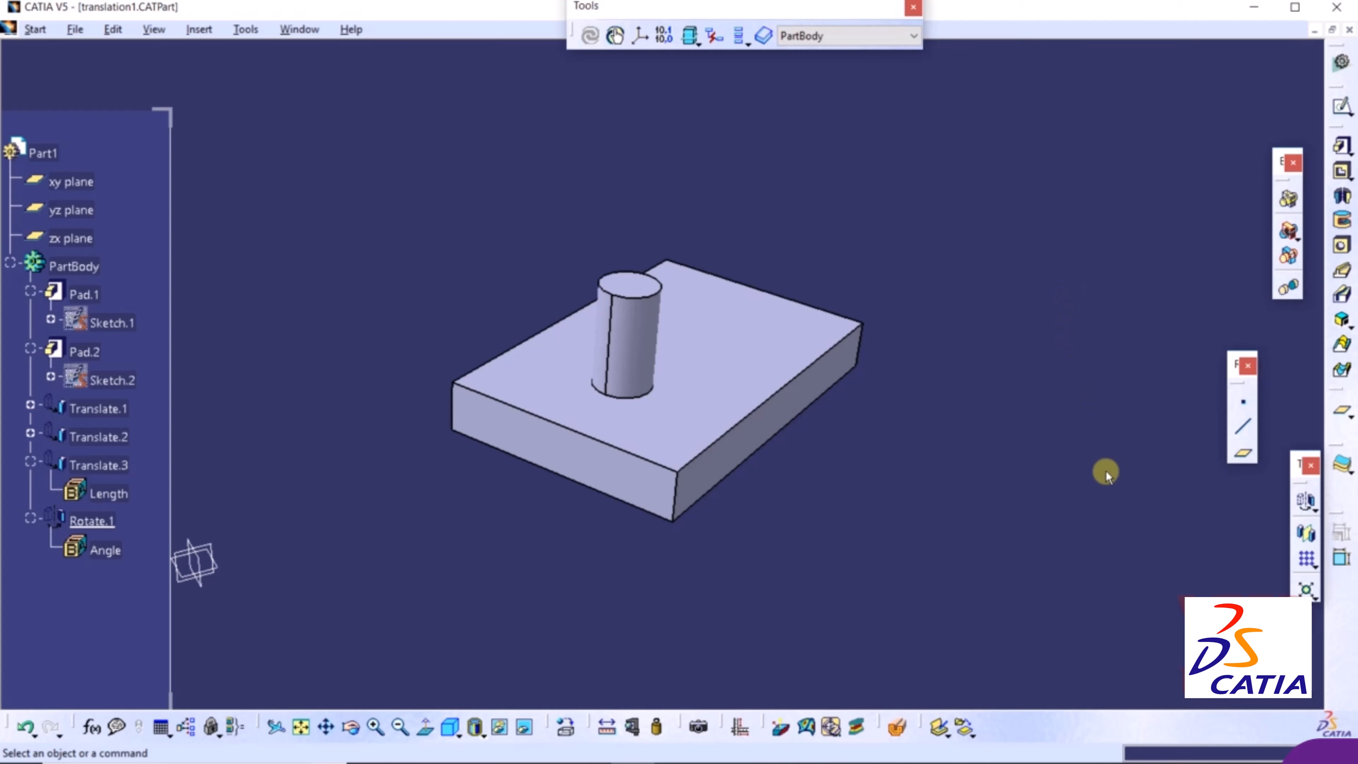
pyautogui.click(1316, 512)
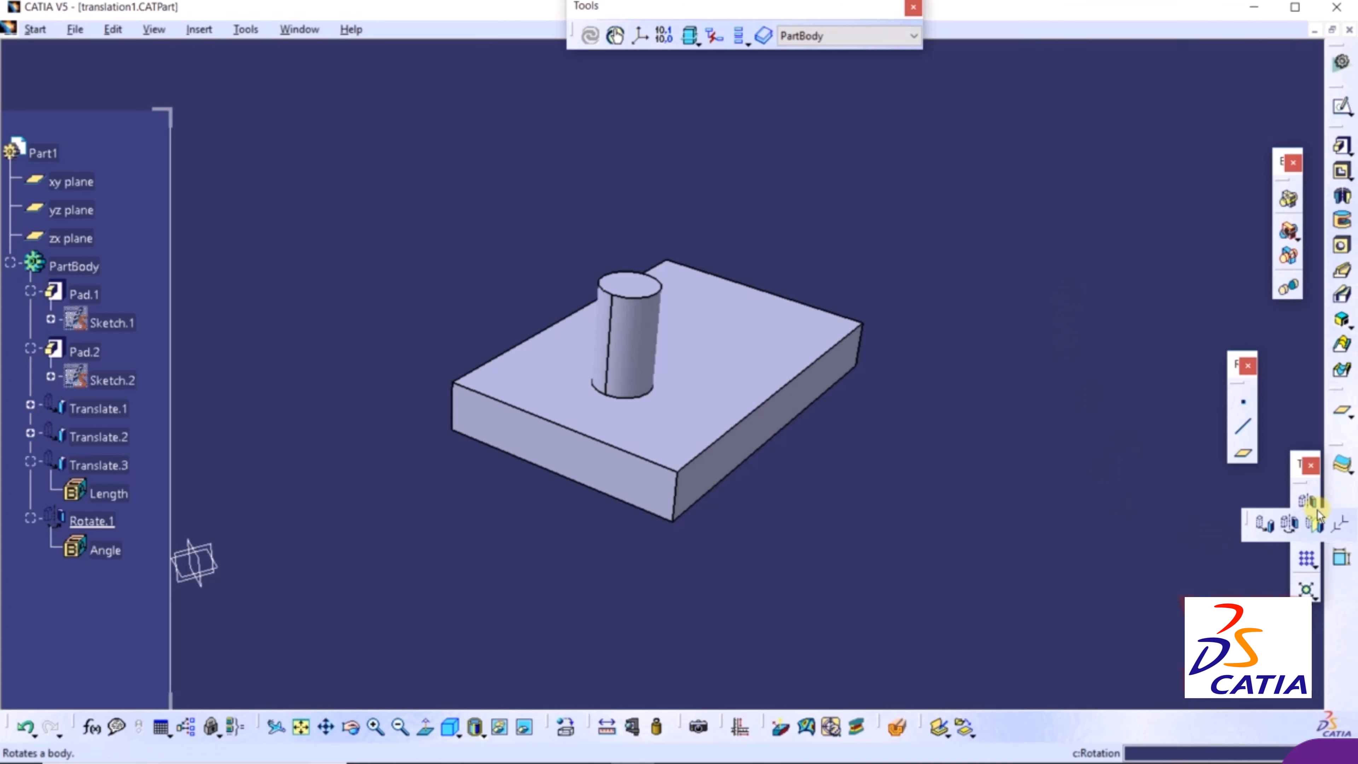
pyautogui.click(1315, 526)
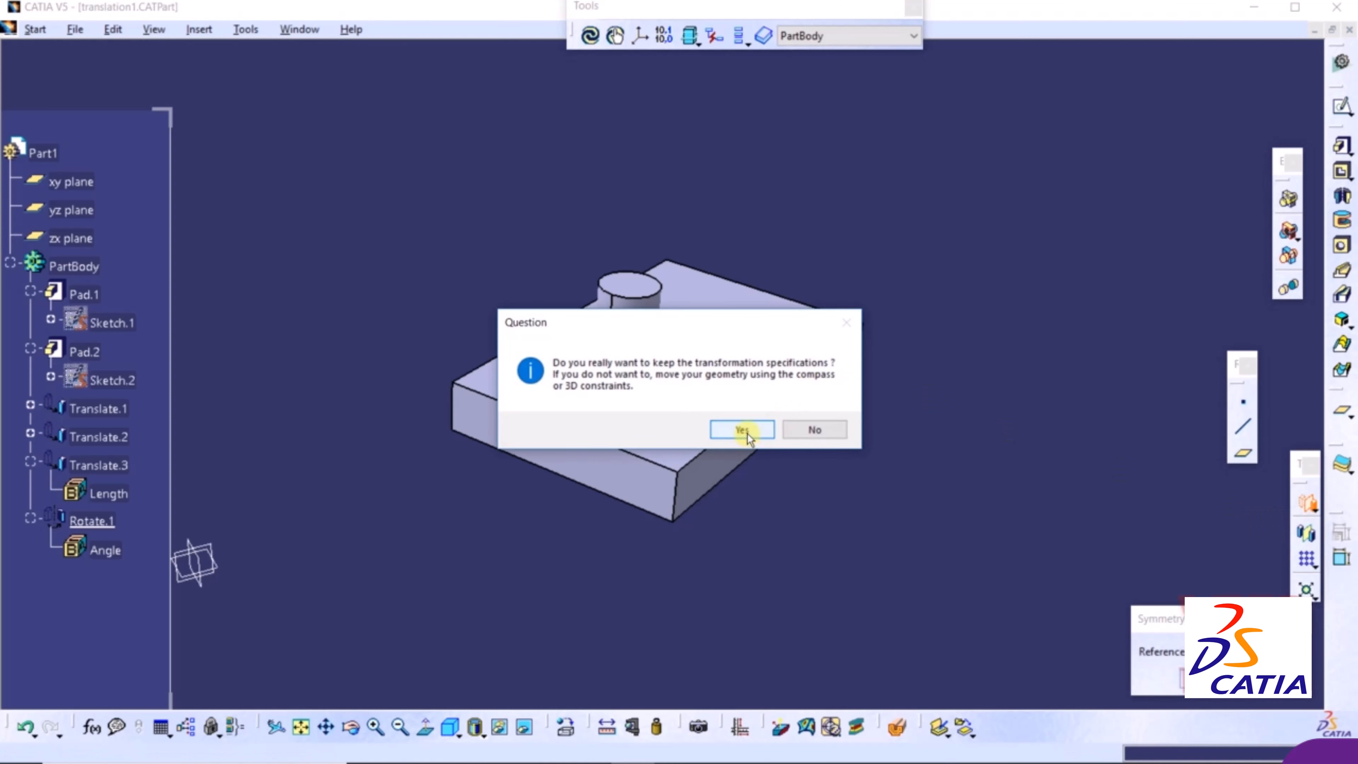
pyautogui.click(743, 431)
pyautogui.moveTo(1179, 620); pyautogui.dragTo(1068, 249)
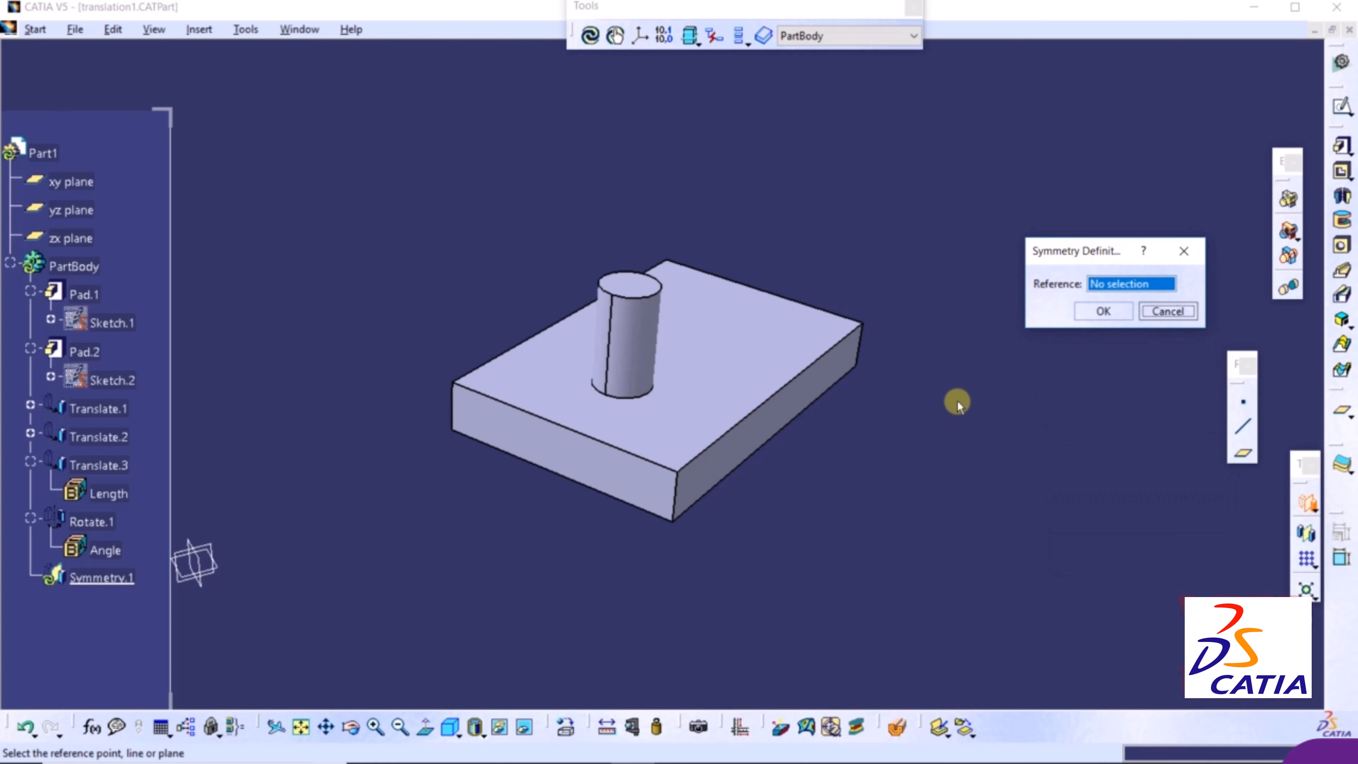
pyautogui.click(594, 457)
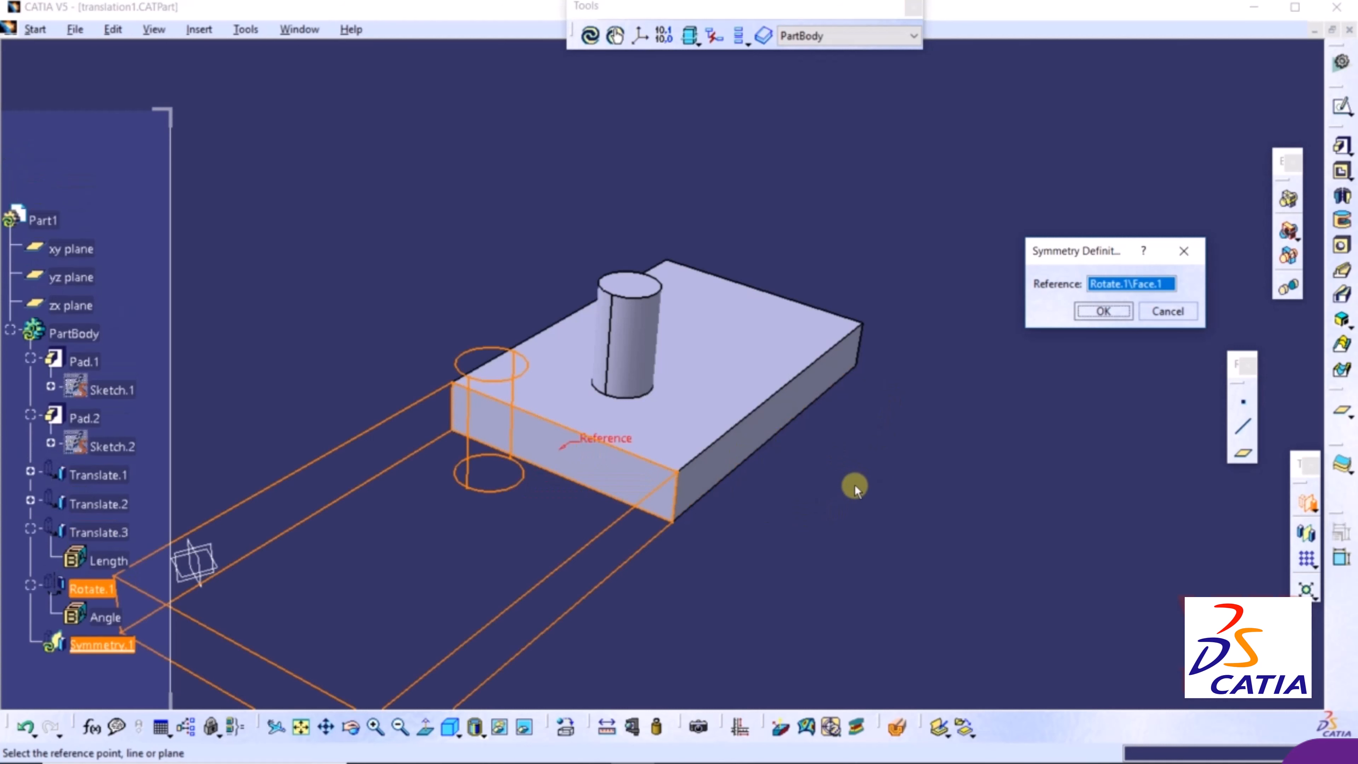
pyautogui.moveTo(855, 485); pyautogui.dragTo(957, 351, button='middle')
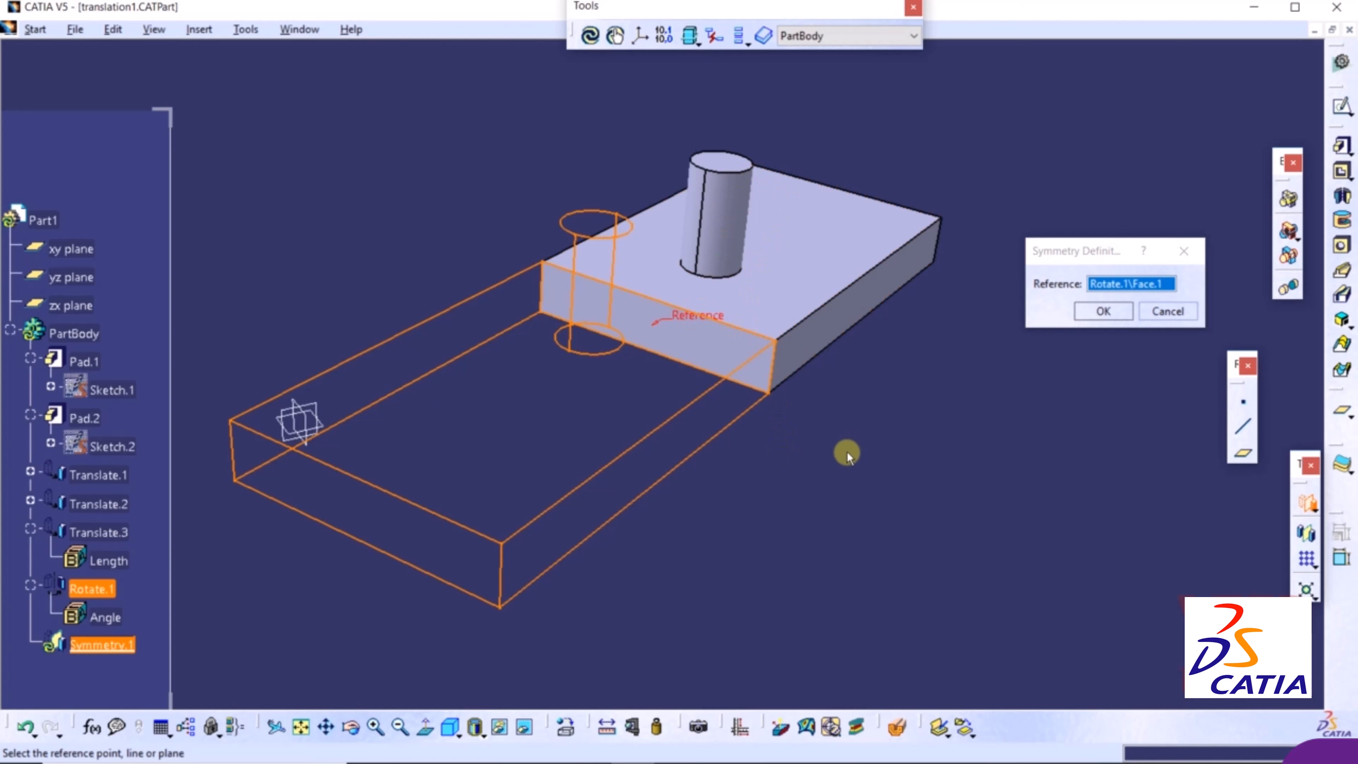
pyautogui.click(1091, 314)
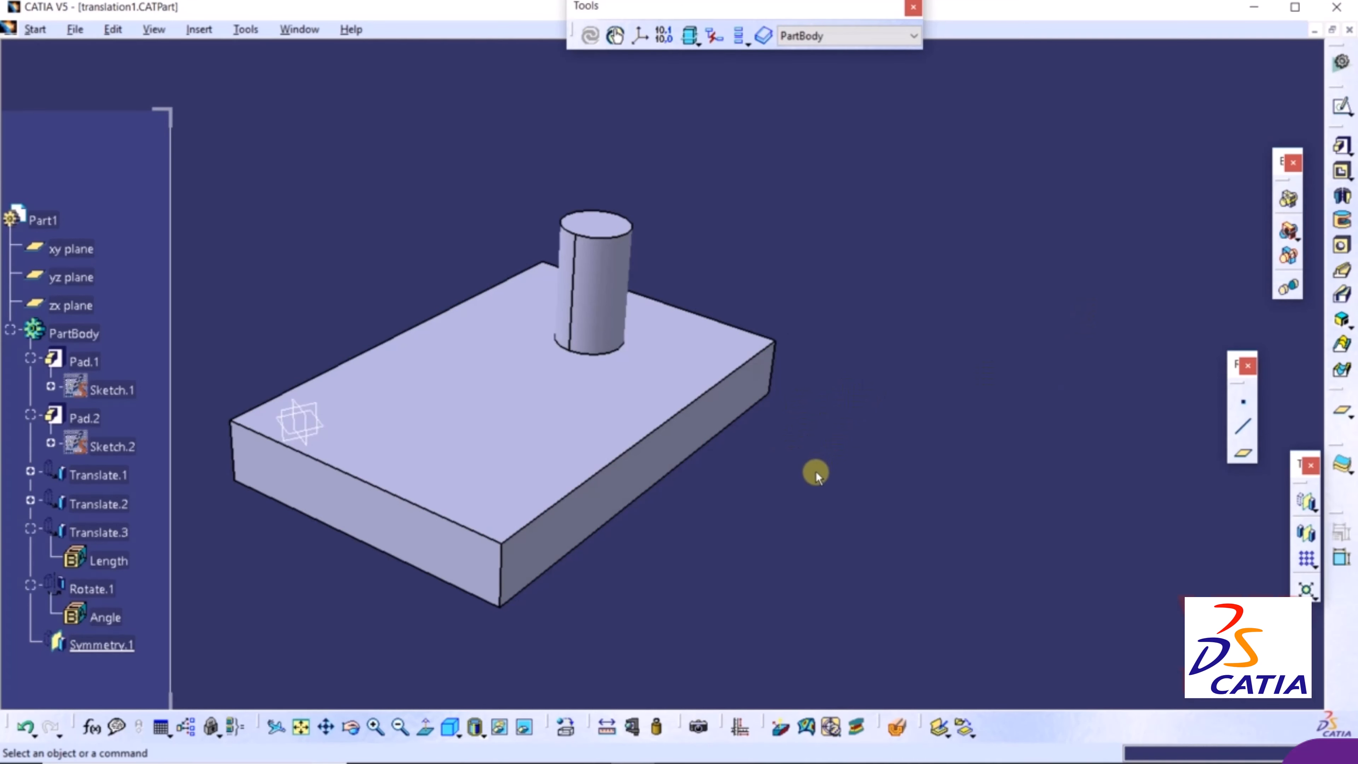
# Mirror the current solid about the plate's long side face.
pyautogui.moveTo(897, 361); pyautogui.dragTo(1066, 238, button='middle')
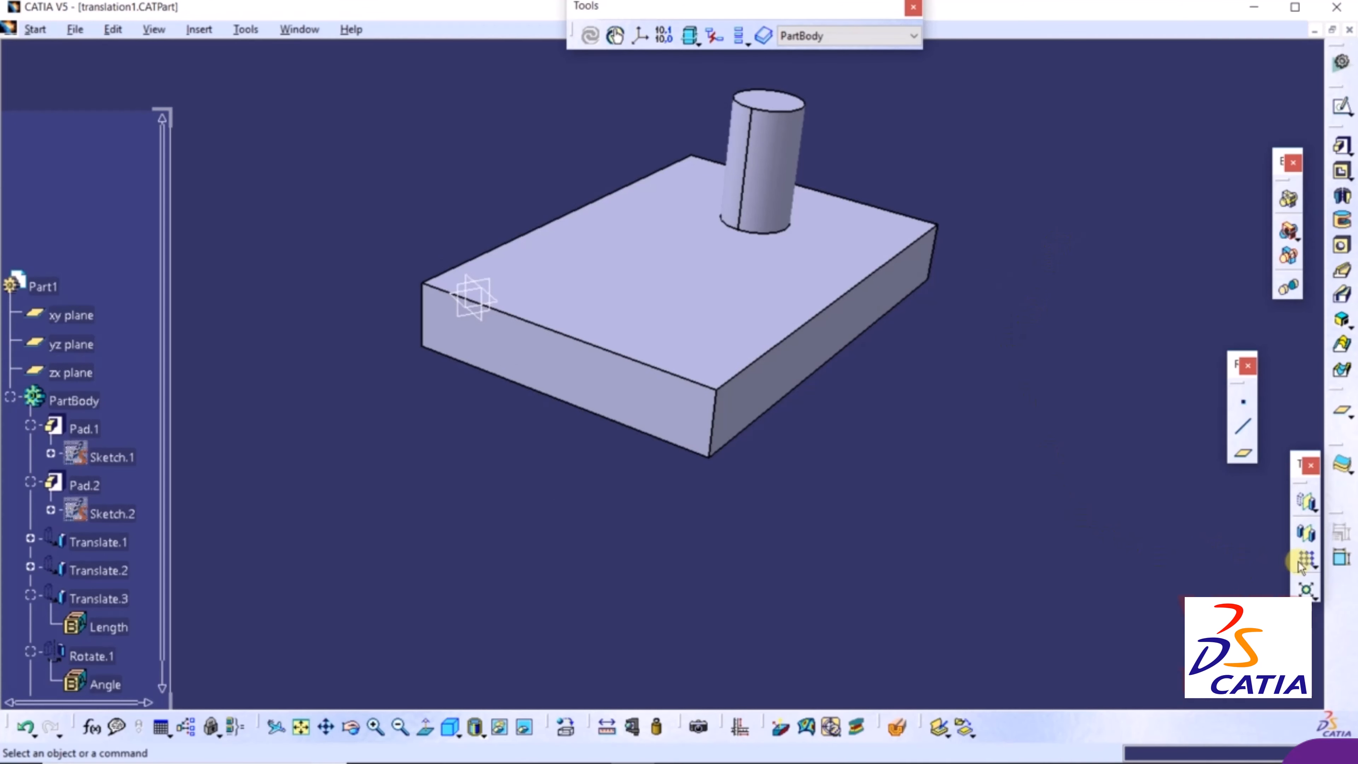
pyautogui.click(1309, 534)
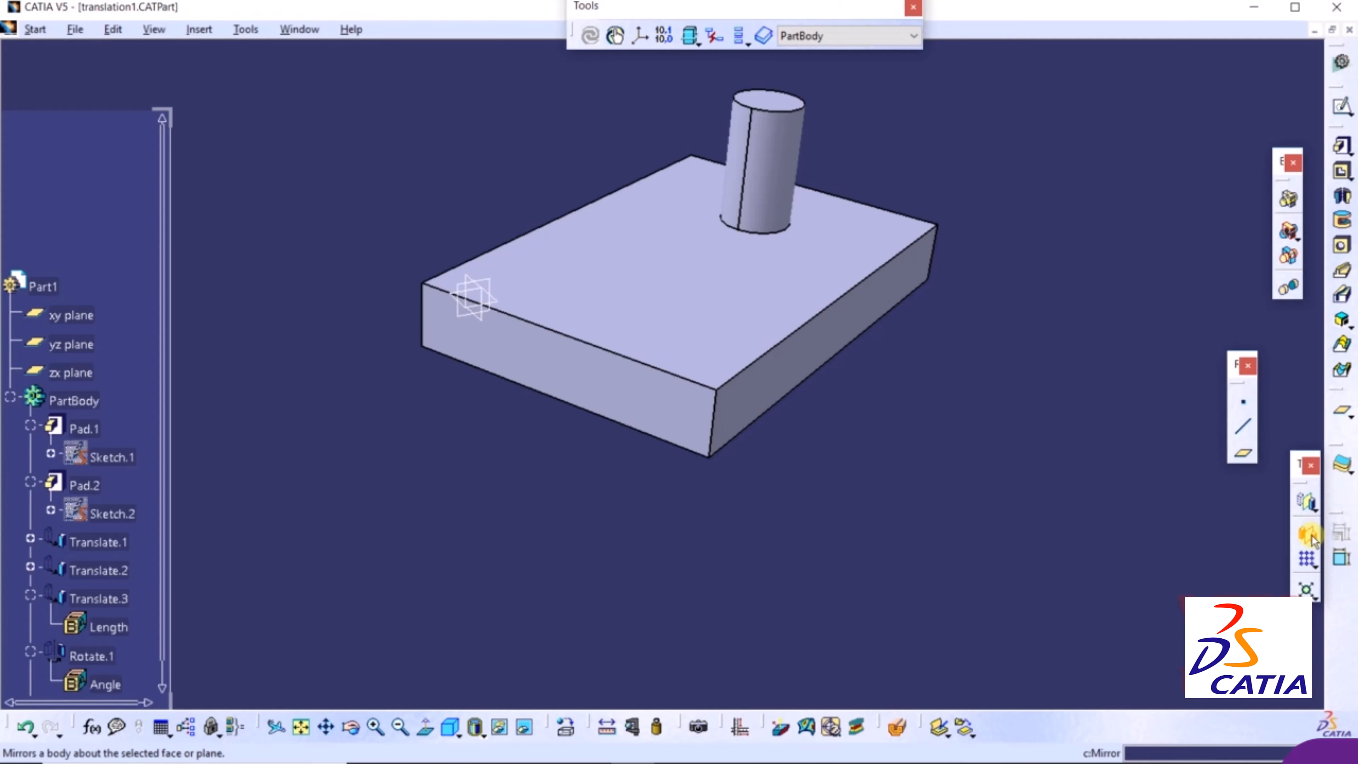
pyautogui.moveTo(1123, 529); pyautogui.dragTo(1116, 302)
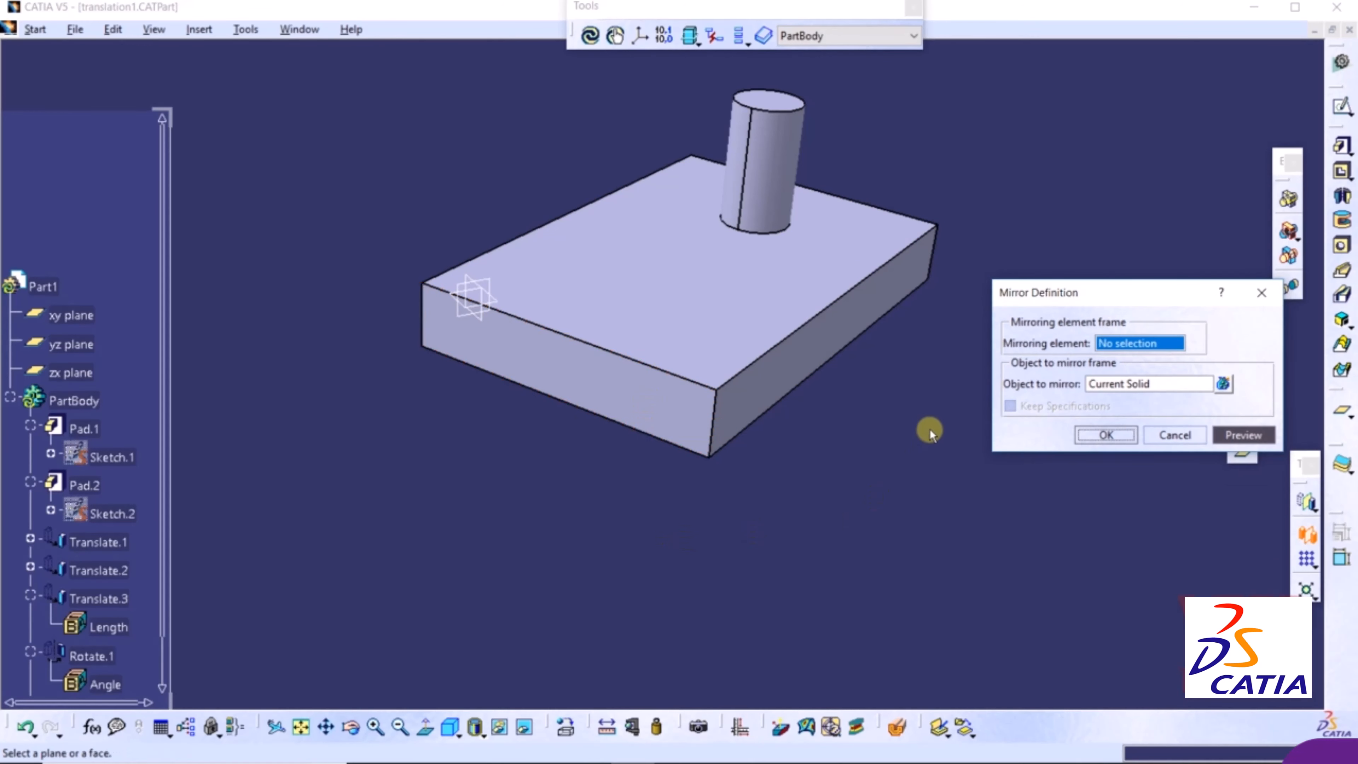
pyautogui.click(808, 364)
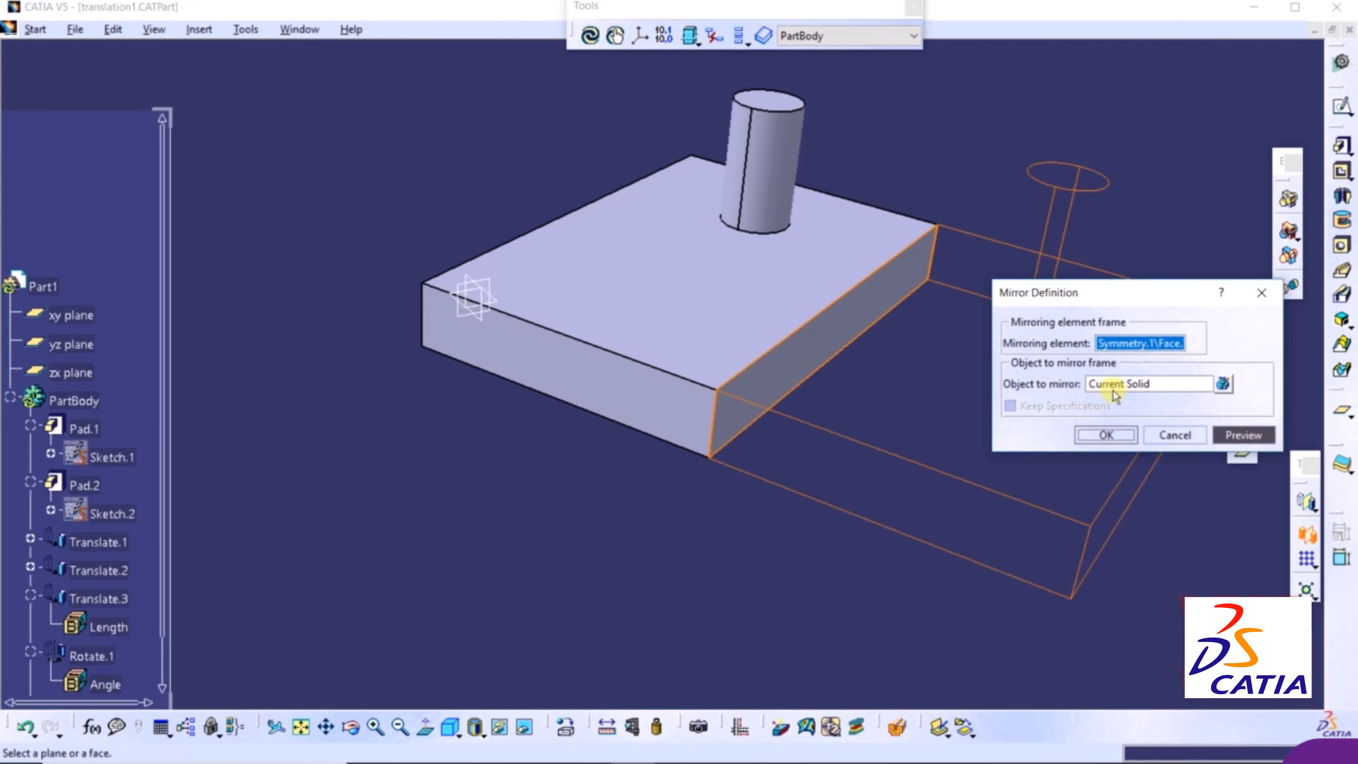
pyautogui.click(1130, 436)
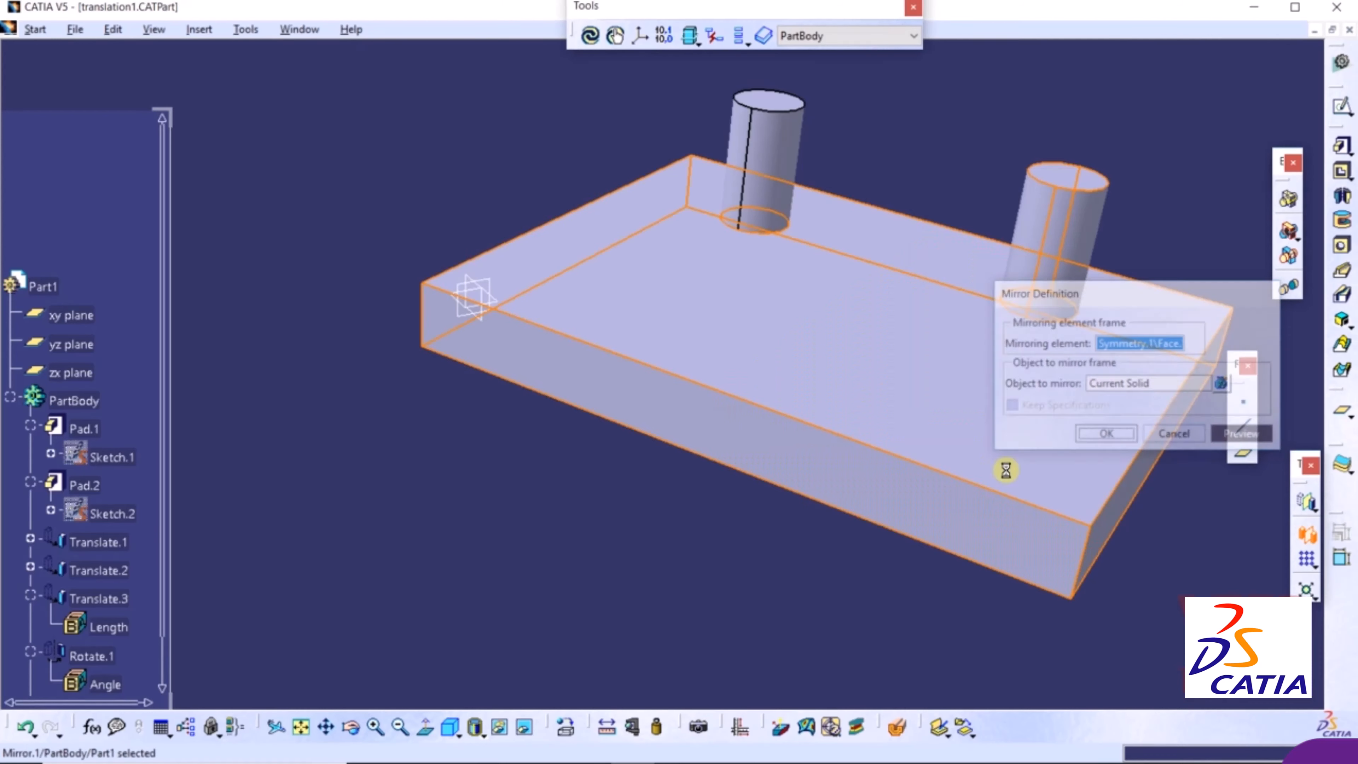
# Mirror the combined two-cylinder solid about the plate's wide front side face.
pyautogui.moveTo(407, 241); pyautogui.dragTo(403, 276, button='middle')
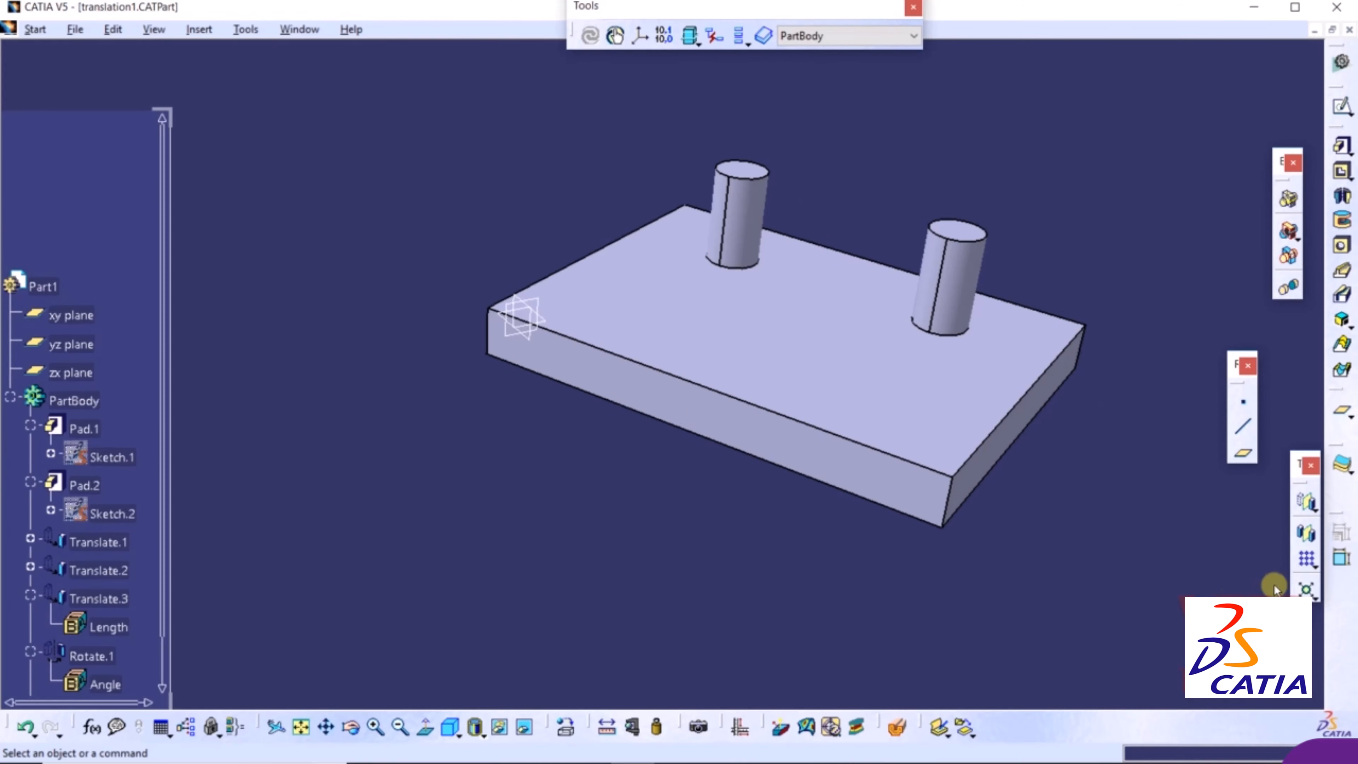
pyautogui.click(1305, 533)
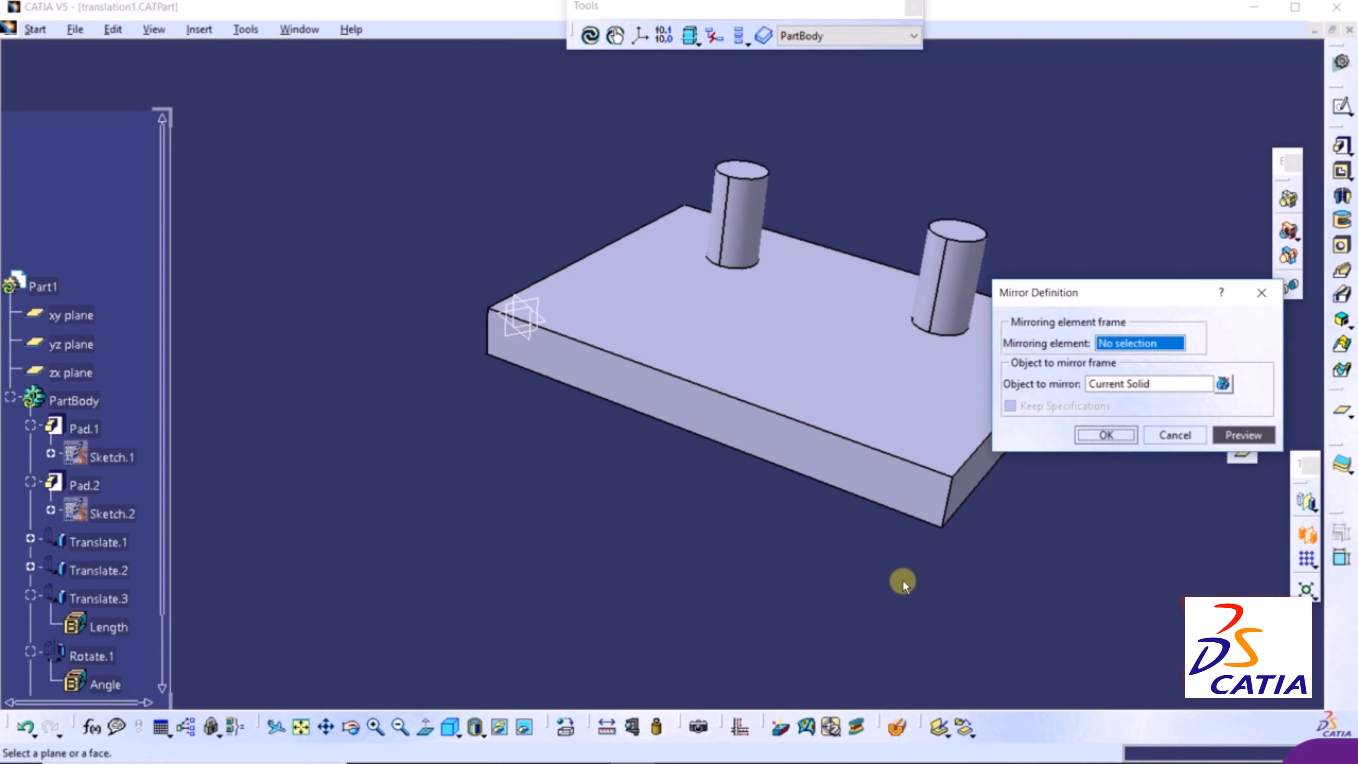
pyautogui.click(728, 410)
pyautogui.click(1106, 435)
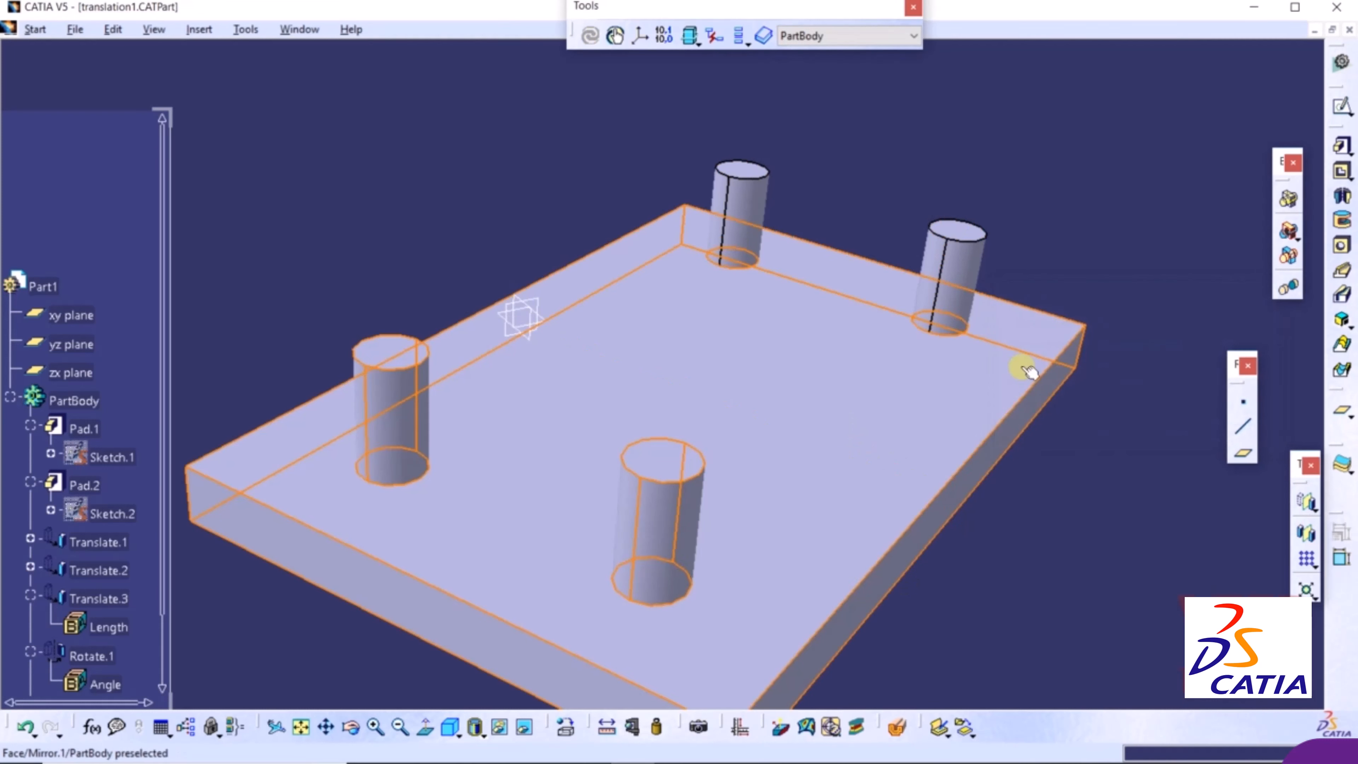
pyautogui.keyDown('ctrl'); pyautogui.moveTo(1116, 262); pyautogui.dragTo(1110, 307, button='middle'); pyautogui.keyUp('ctrl')
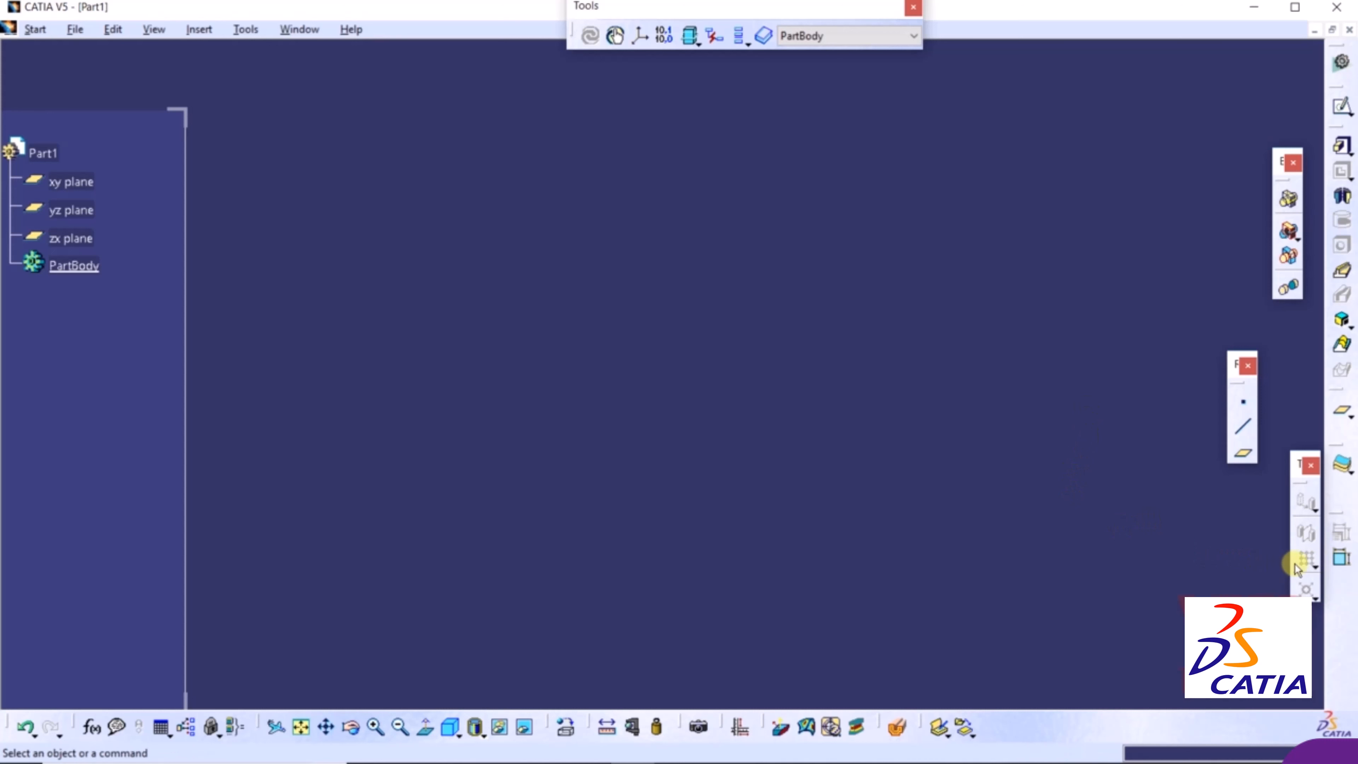
pyautogui.click(1316, 564)
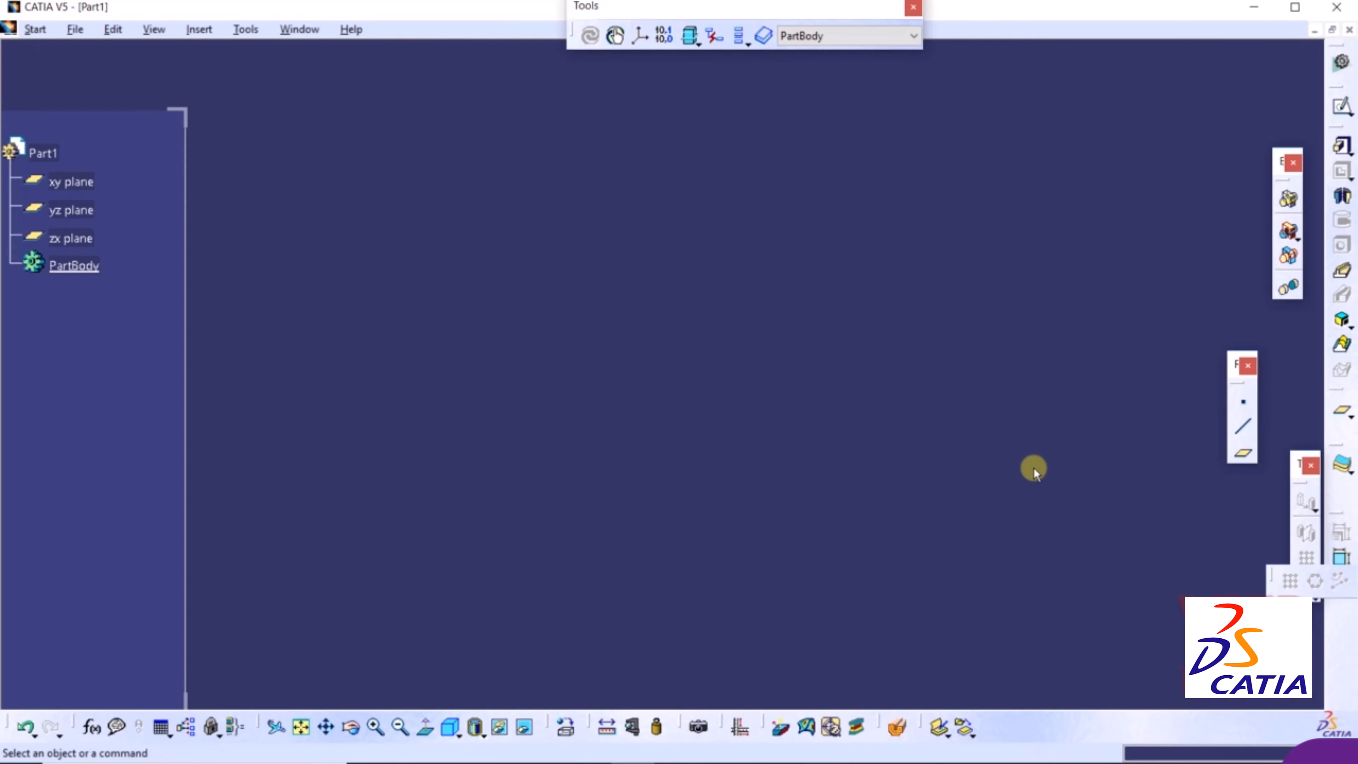
pyautogui.click(1002, 464)
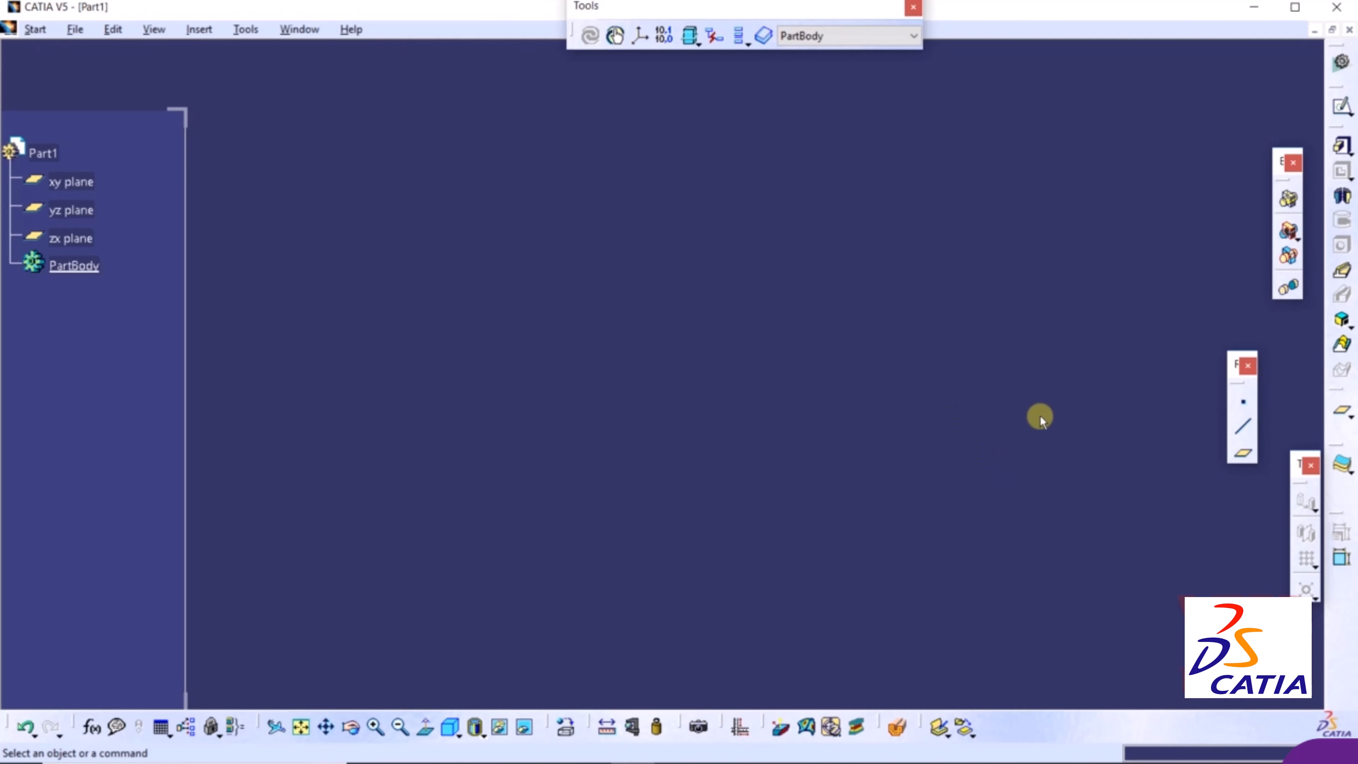
# Start a Pad and sketch its profile on the xy plane as a centered rectangle around the origin.
pyautogui.click(1342, 145)
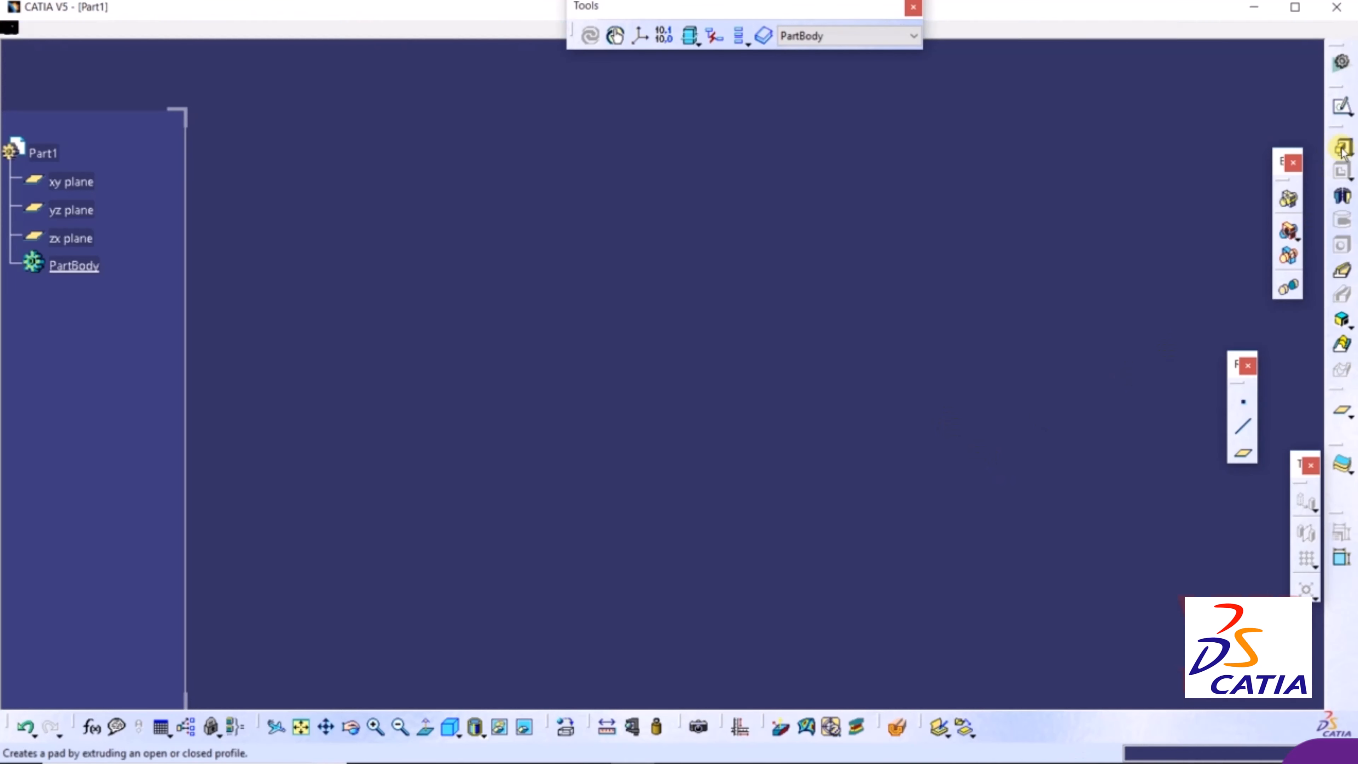
pyautogui.click(301, 726)
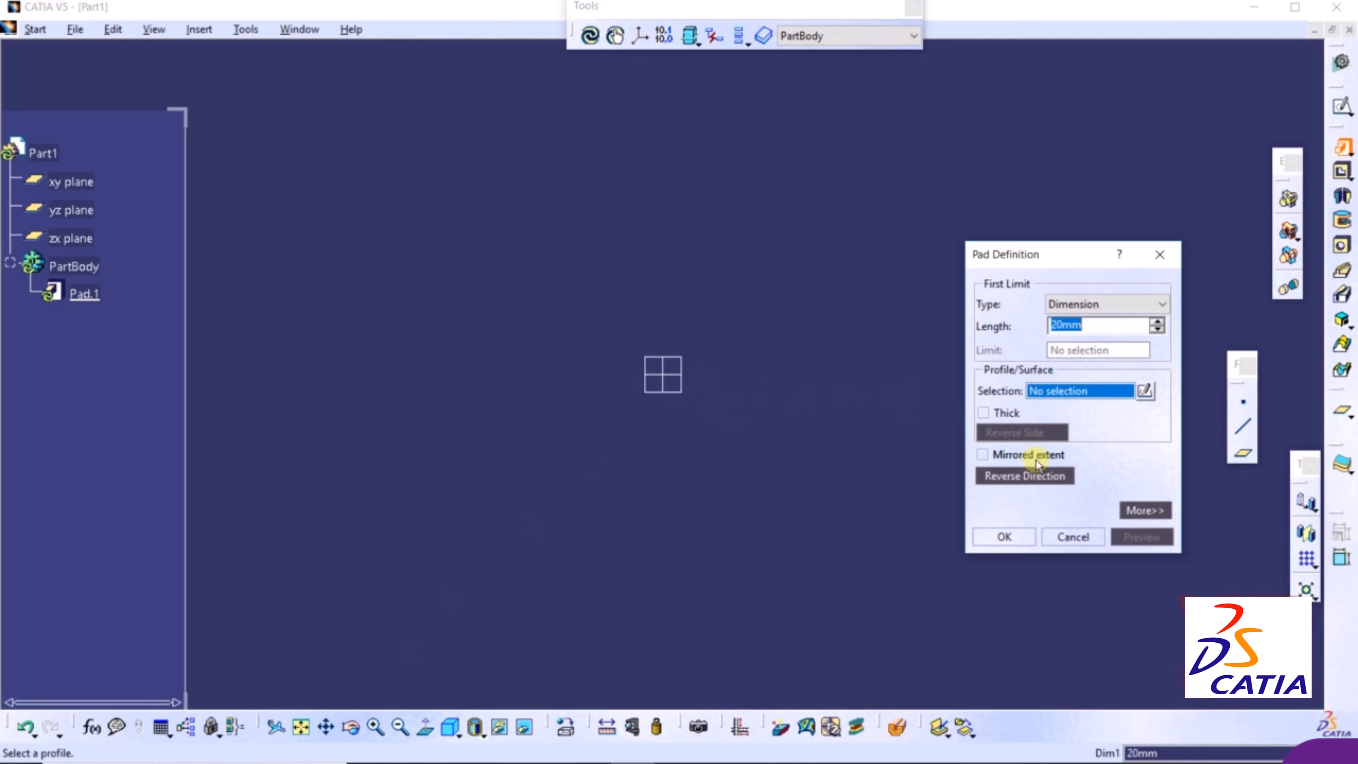
pyautogui.click(1145, 391)
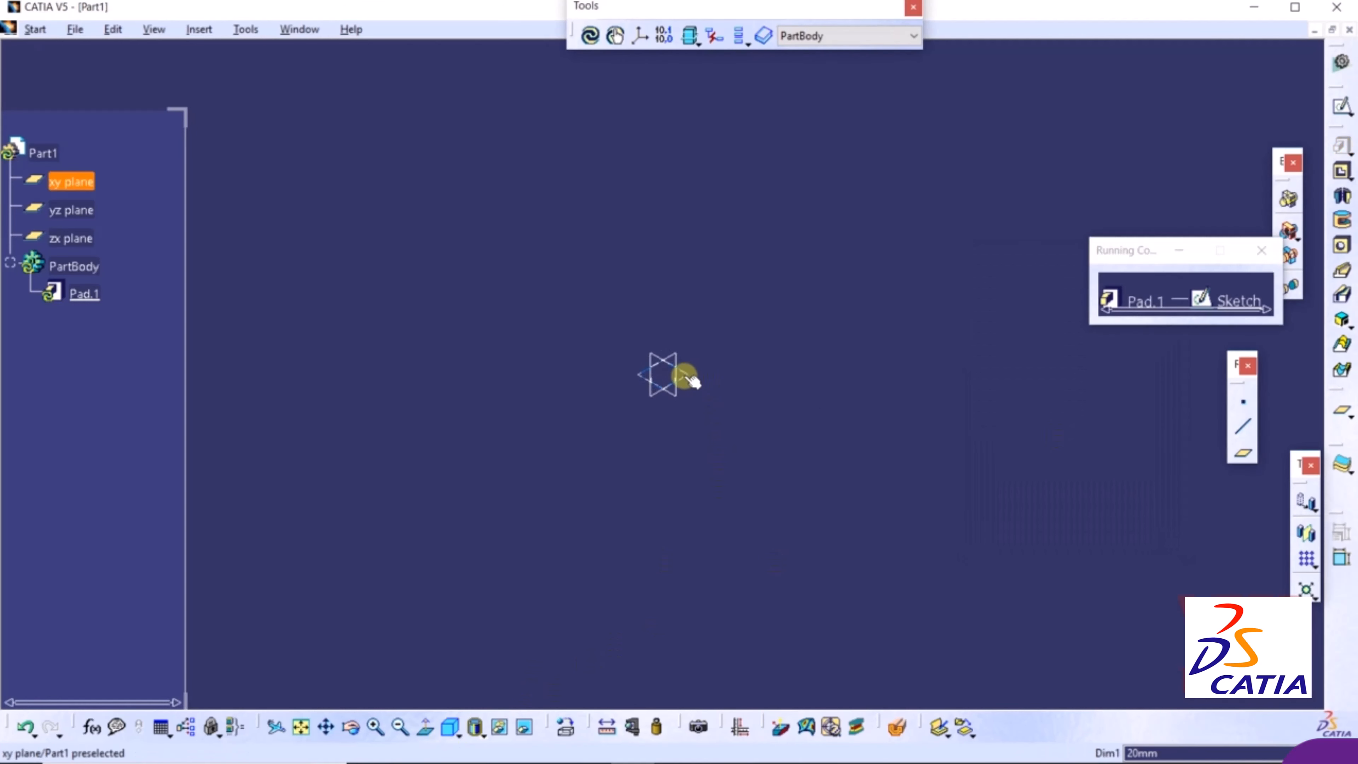
pyautogui.click(689, 378)
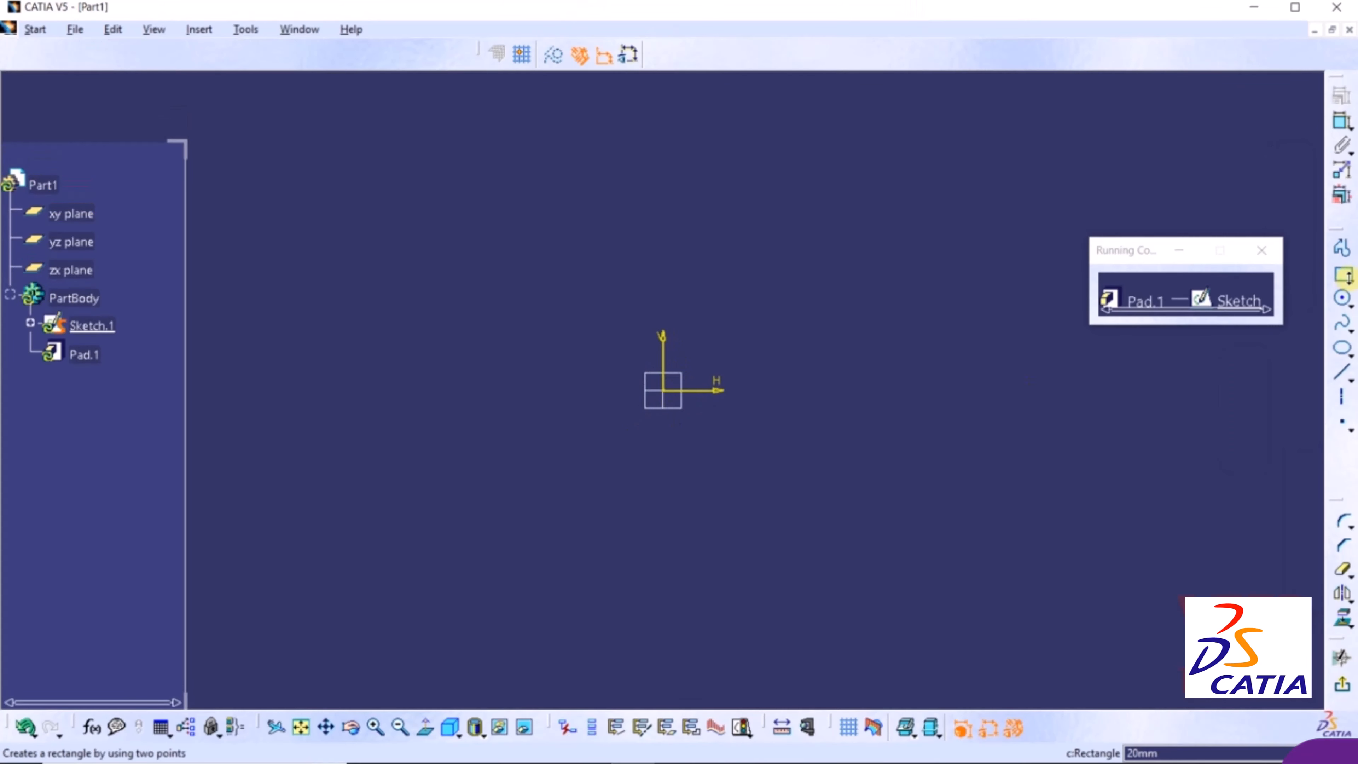
pyautogui.click(1349, 278)
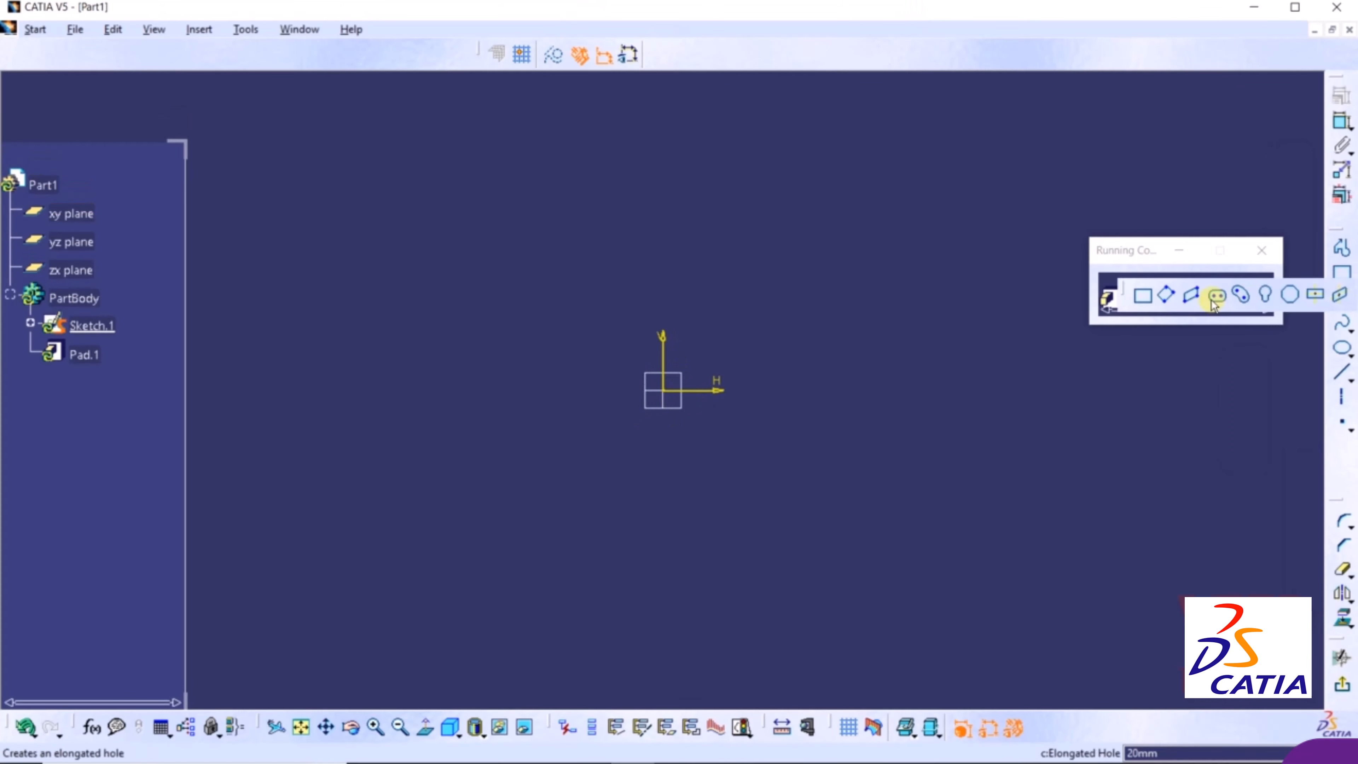
pyautogui.click(1317, 295)
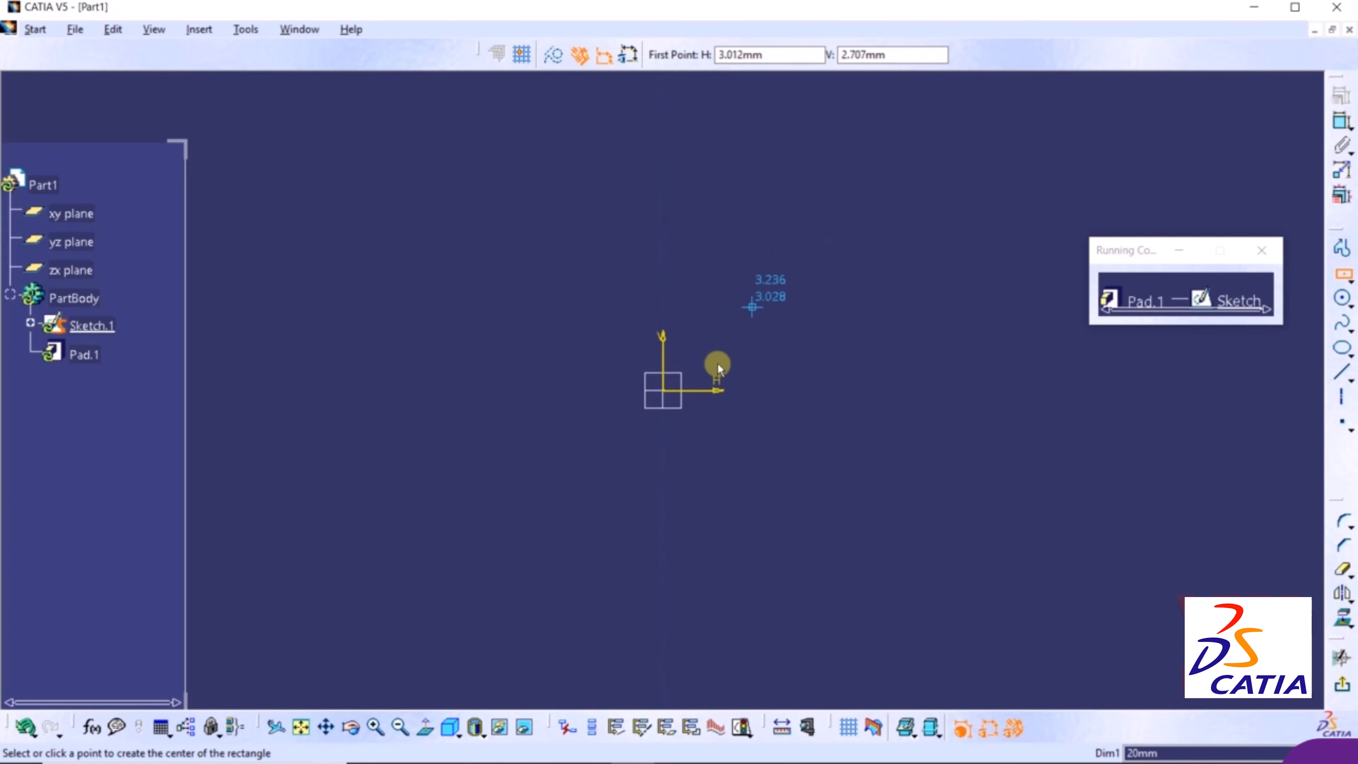
pyautogui.click(663, 391)
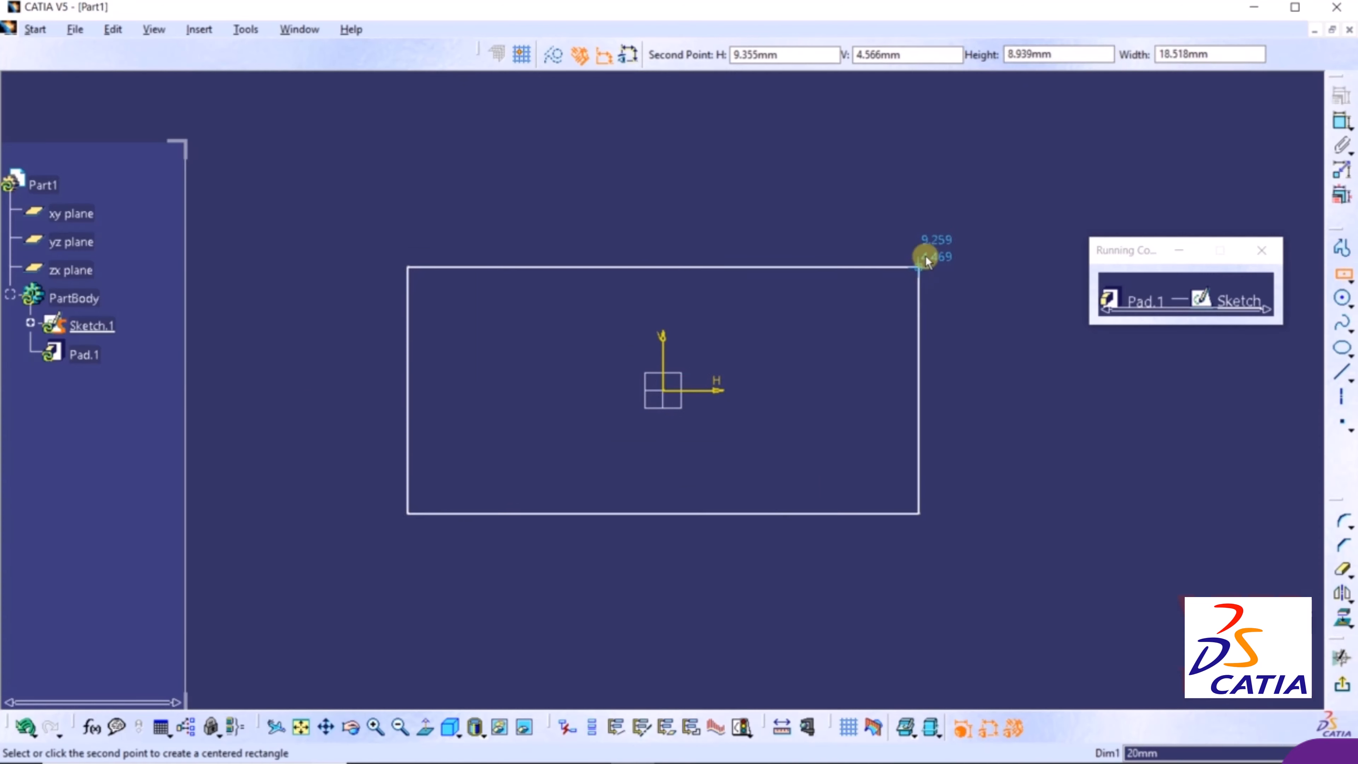
pyautogui.click(956, 204)
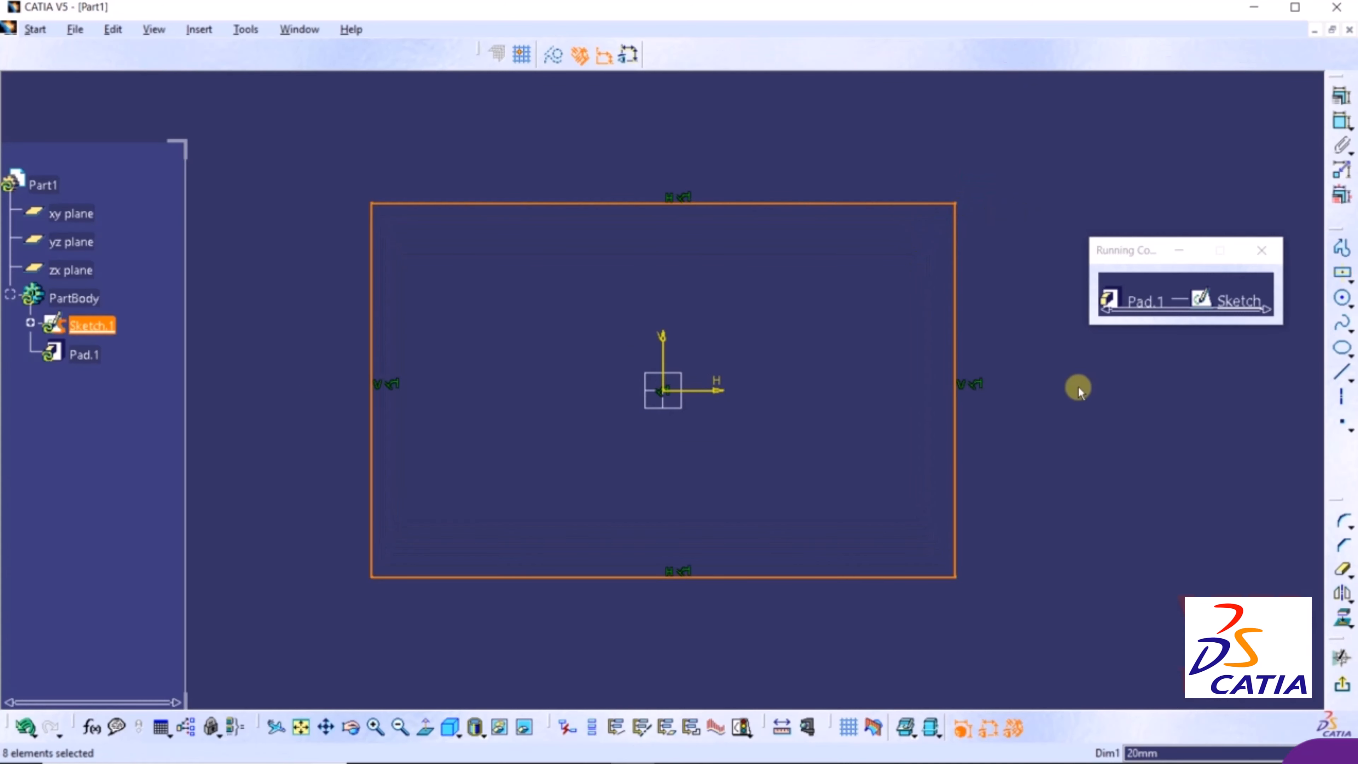
# Finish the rectangle sketch and extrude it as a 3 mm thick plate.
pyautogui.click(1345, 686)
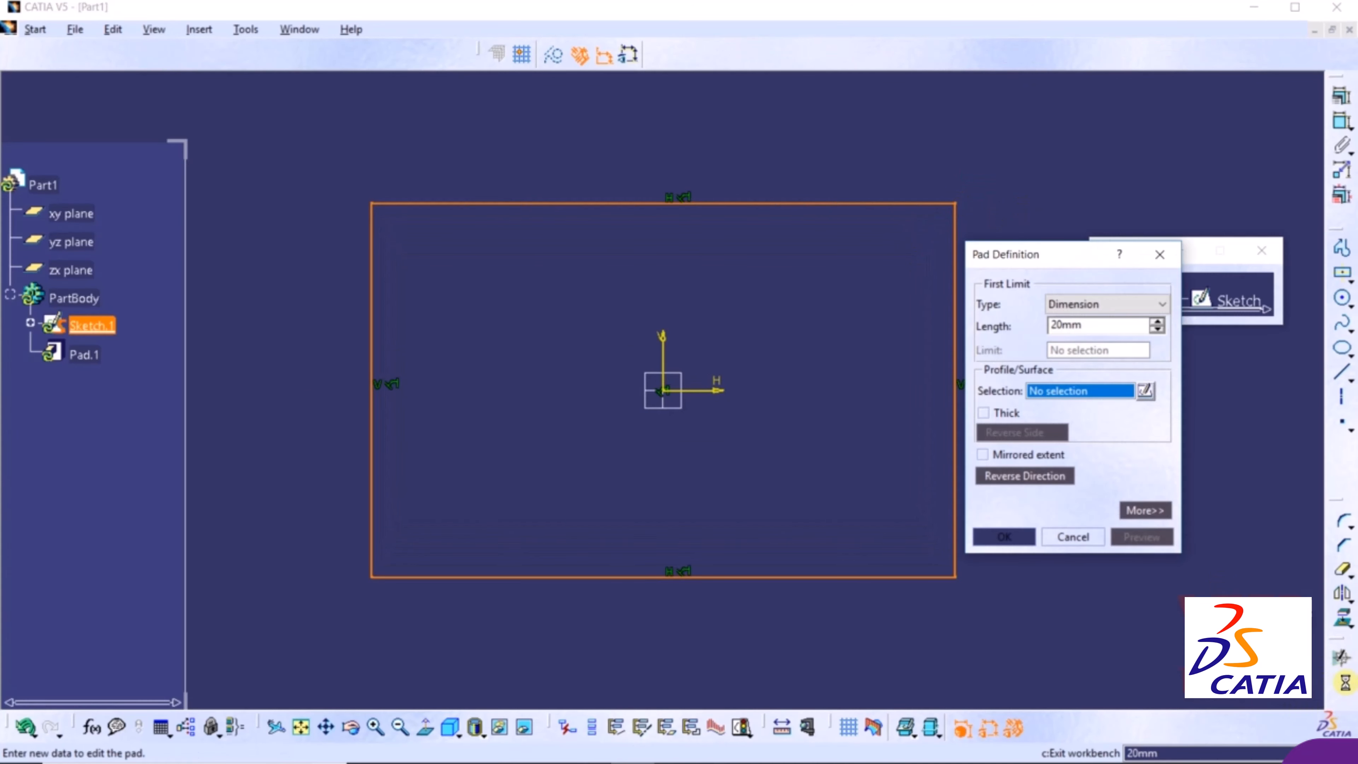
pyautogui.write('2')
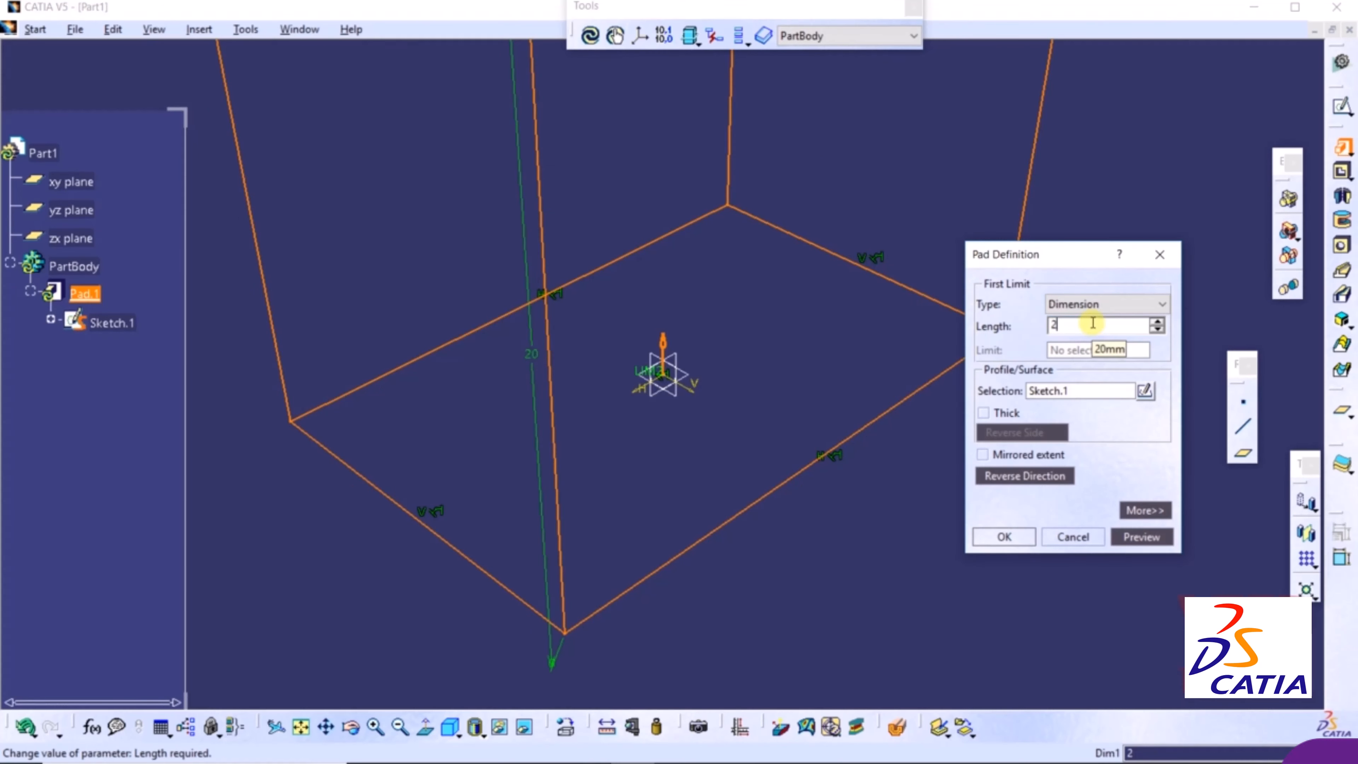
pyautogui.press('BackSpace')
pyautogui.write('3')
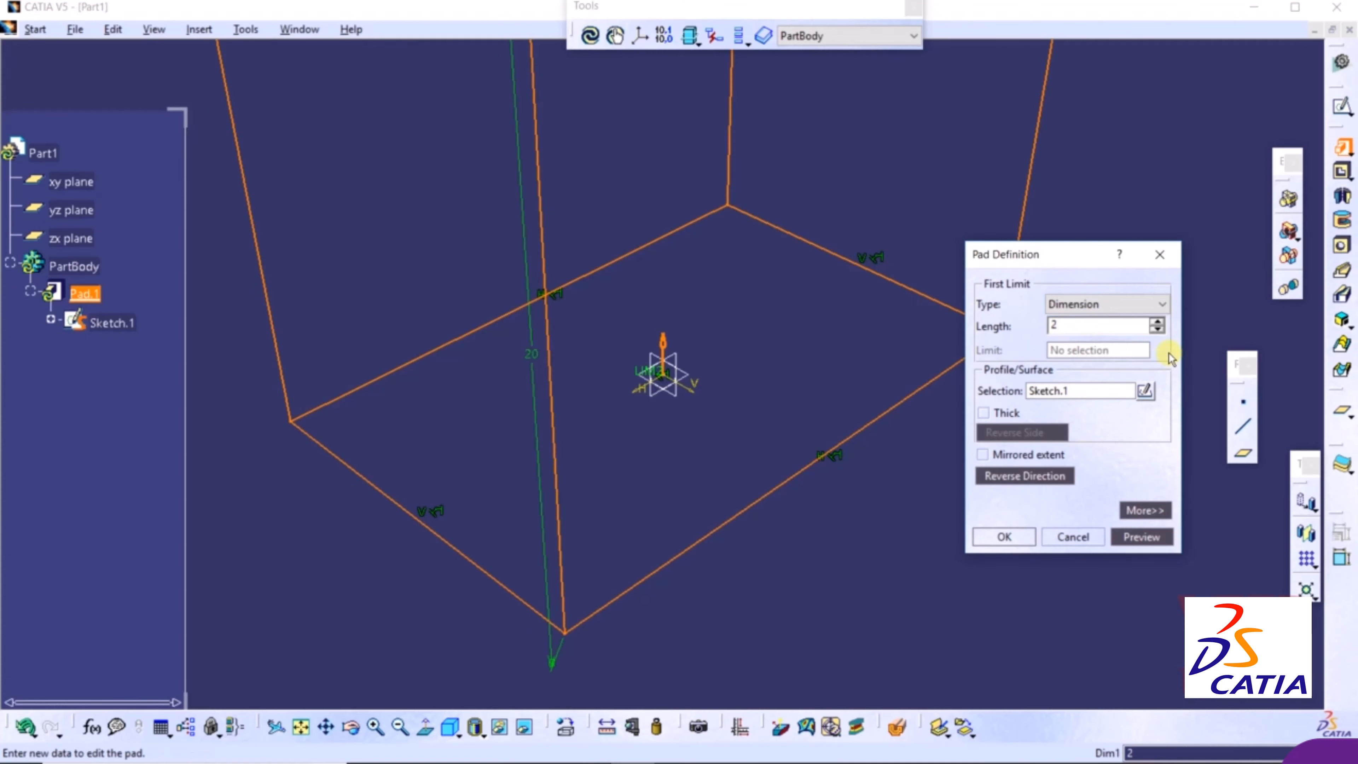
pyautogui.press('Return')
pyautogui.click(1004, 536)
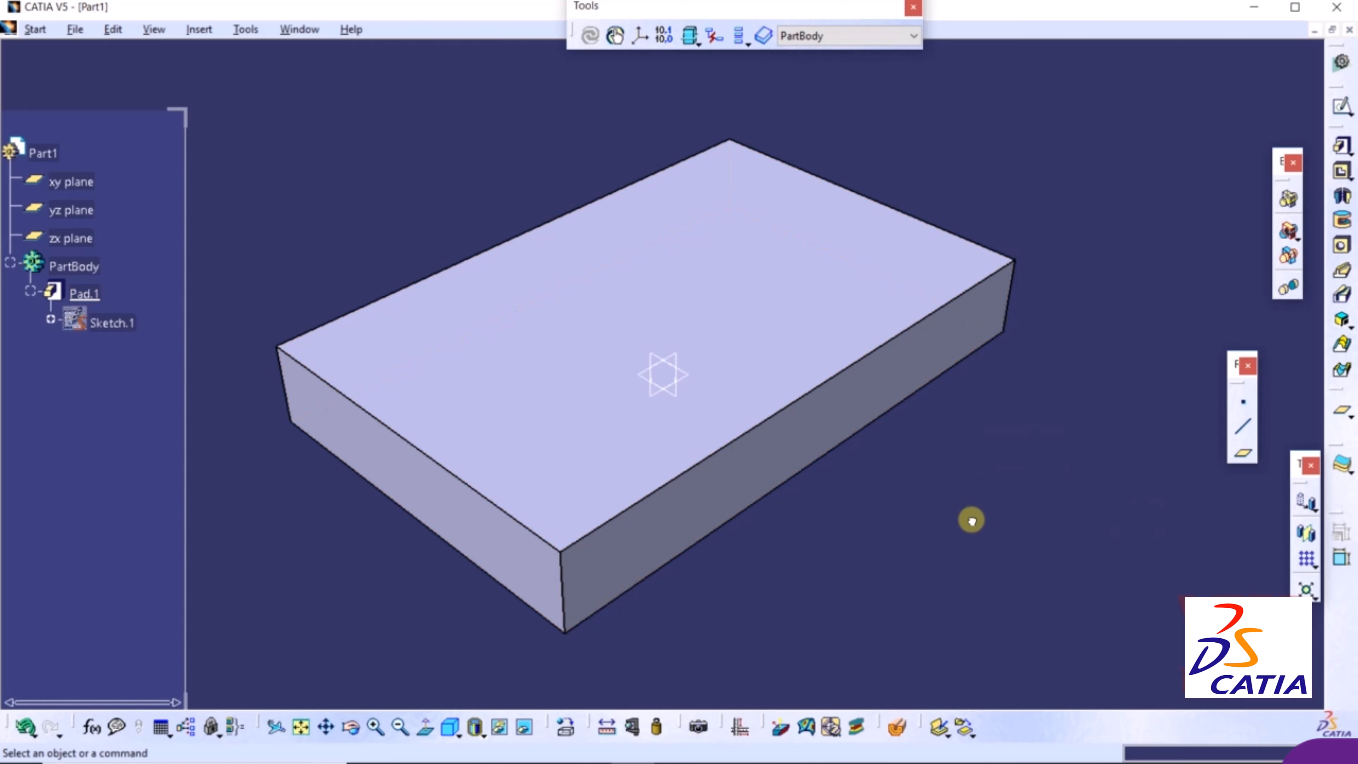
# Sketch a small circle near one corner of the plate's upper face and extrude it 3 mm as a cylinder.
pyautogui.click(1344, 150)
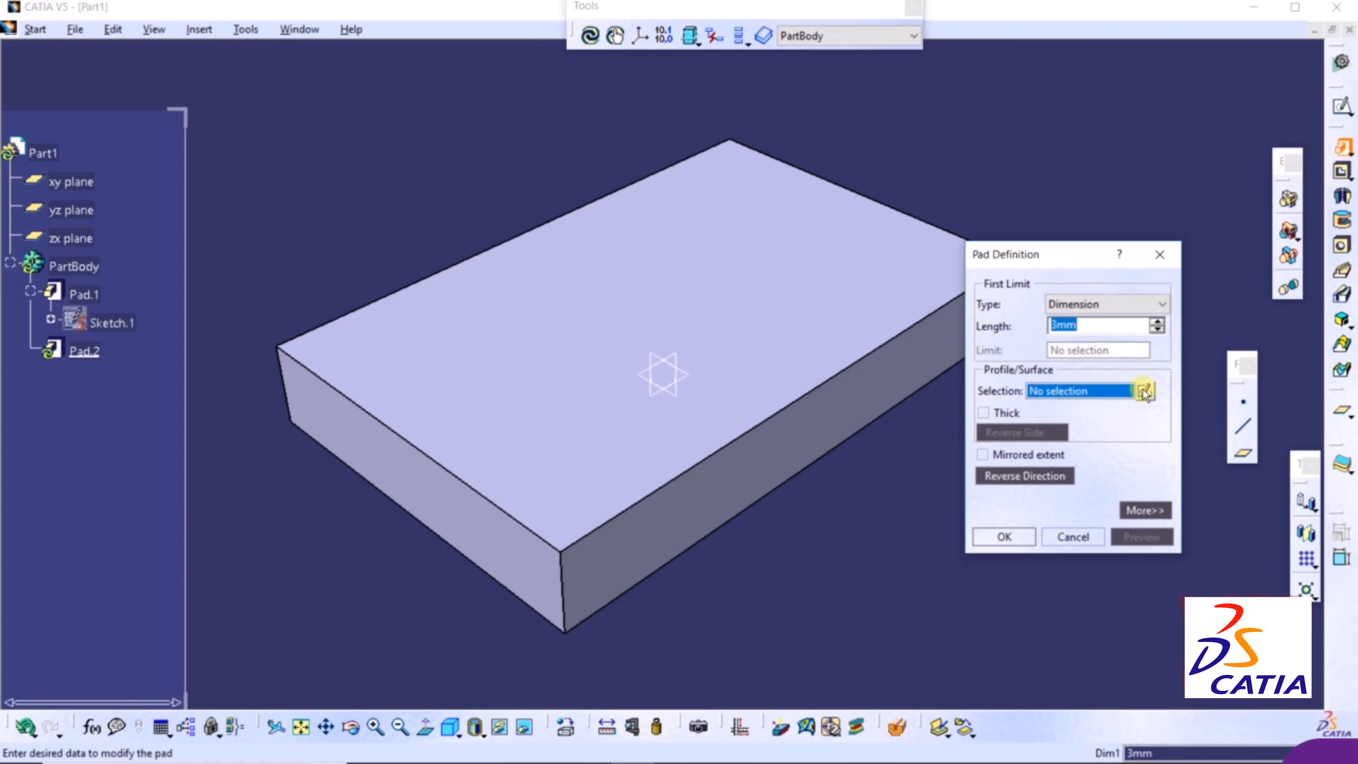
pyautogui.click(1145, 393)
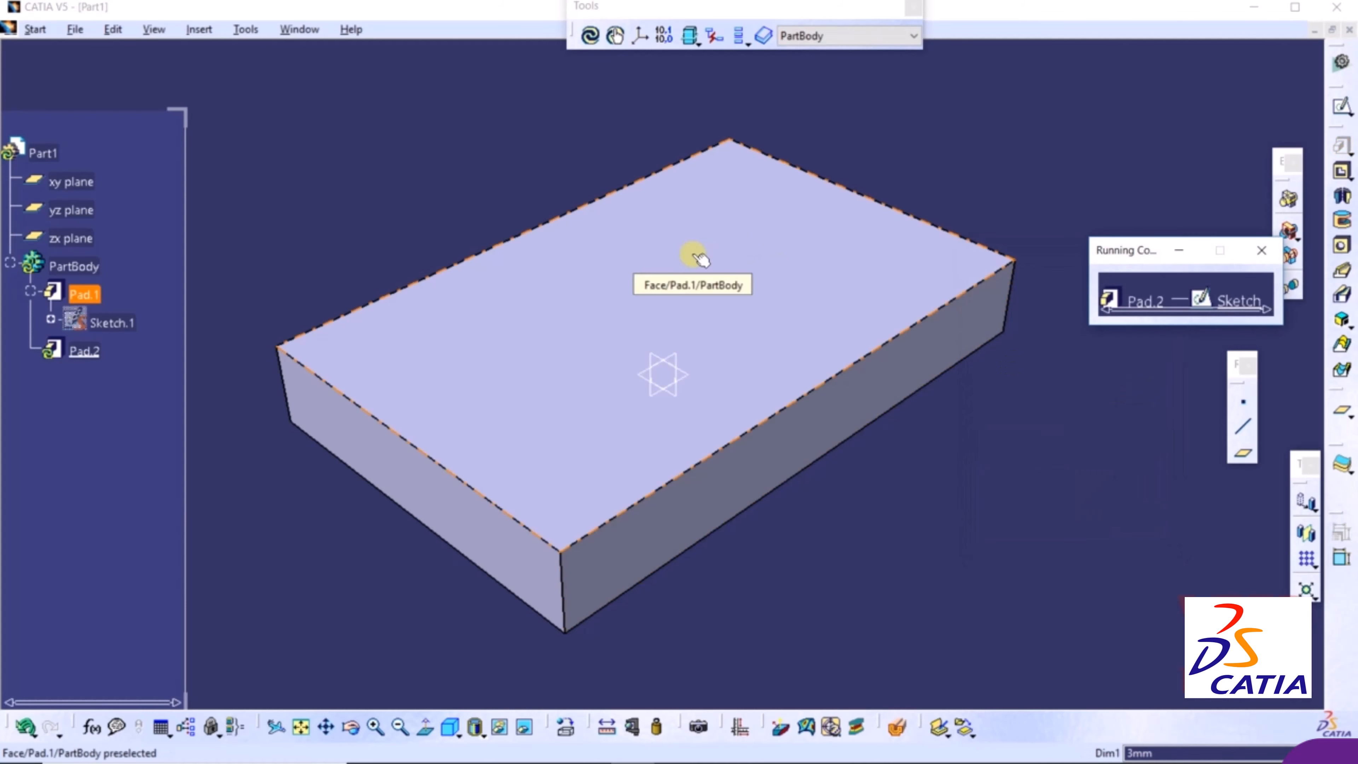
pyautogui.click(700, 260)
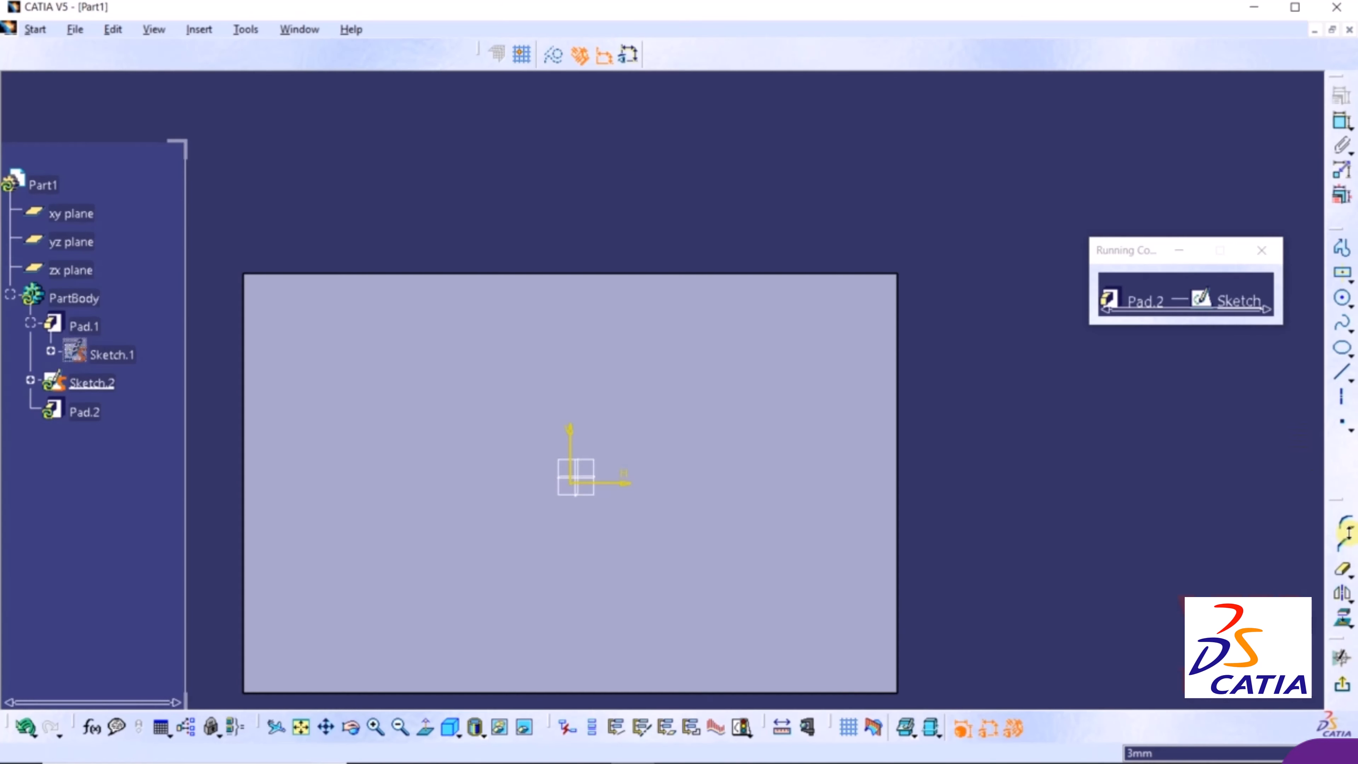
pyautogui.click(1343, 301)
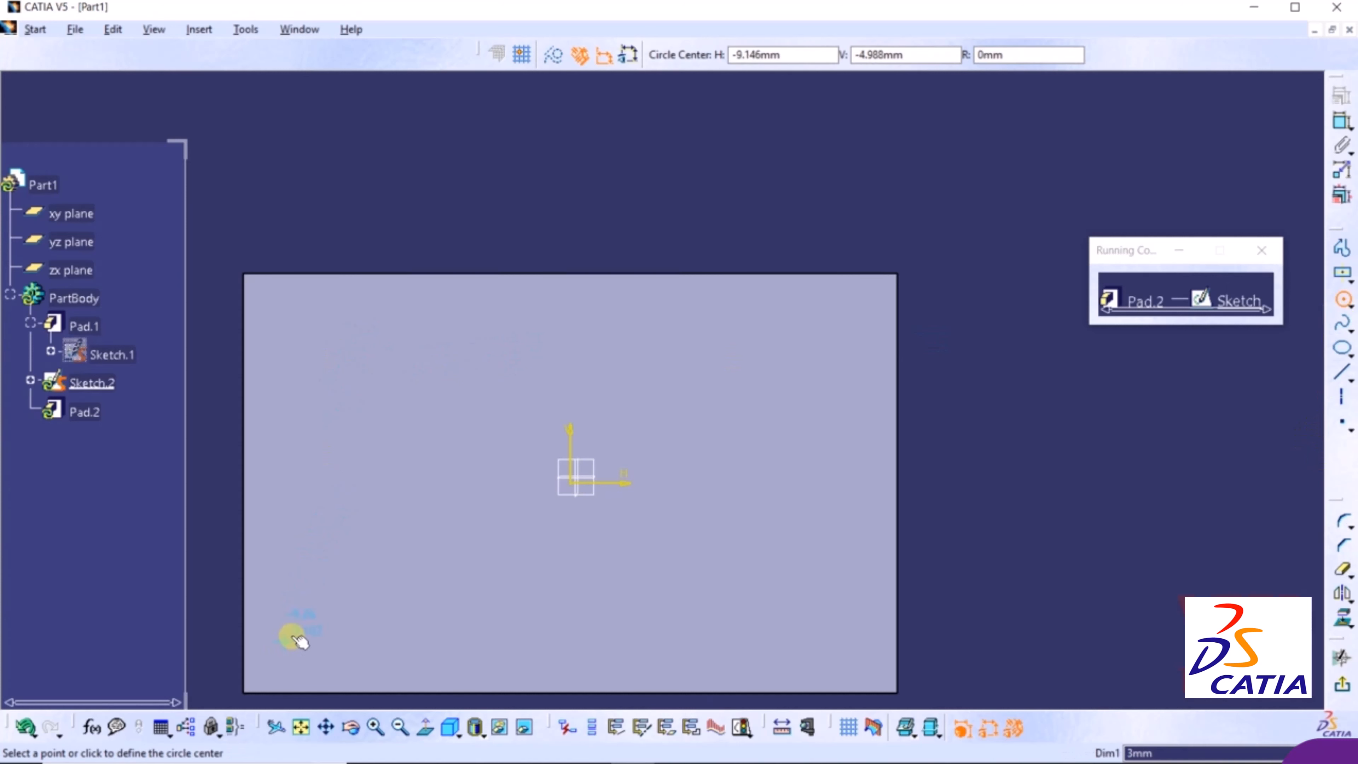
pyautogui.click(332, 627)
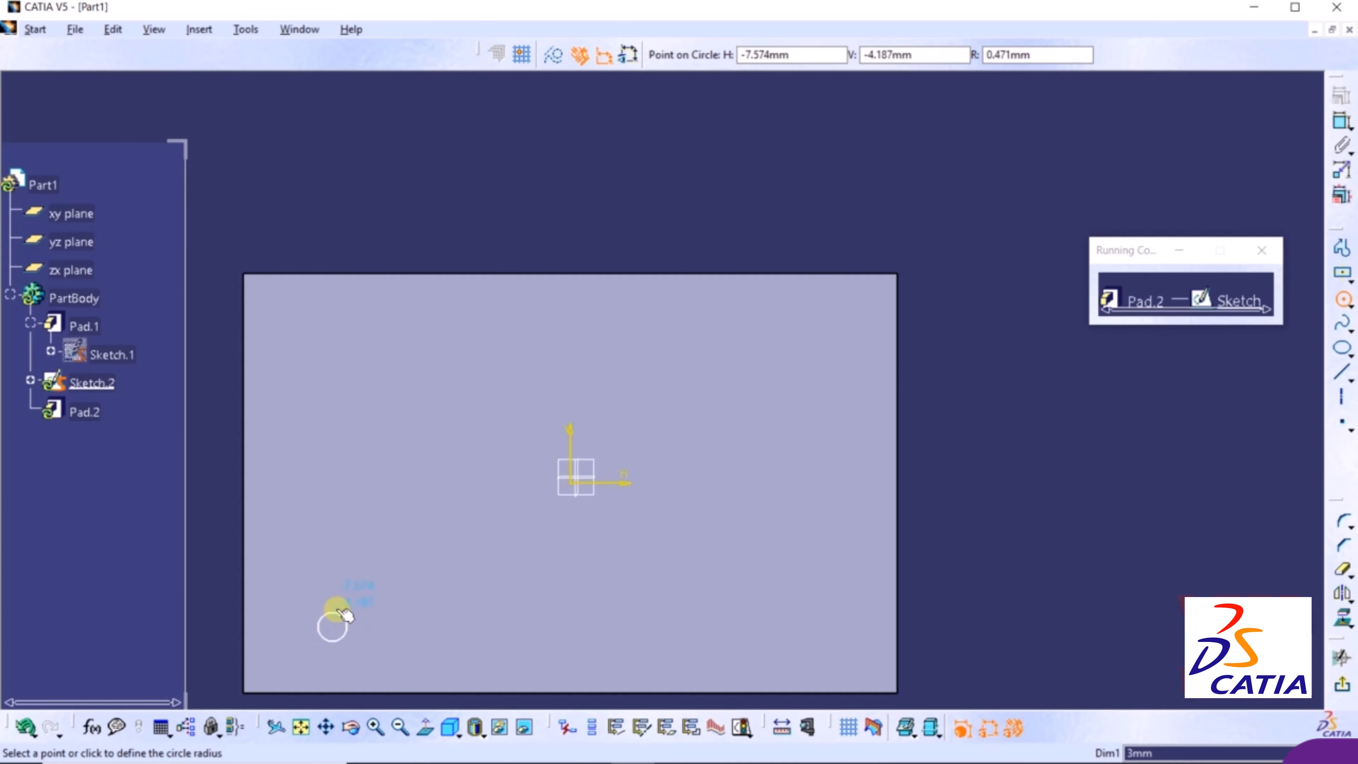
pyautogui.click(337, 598)
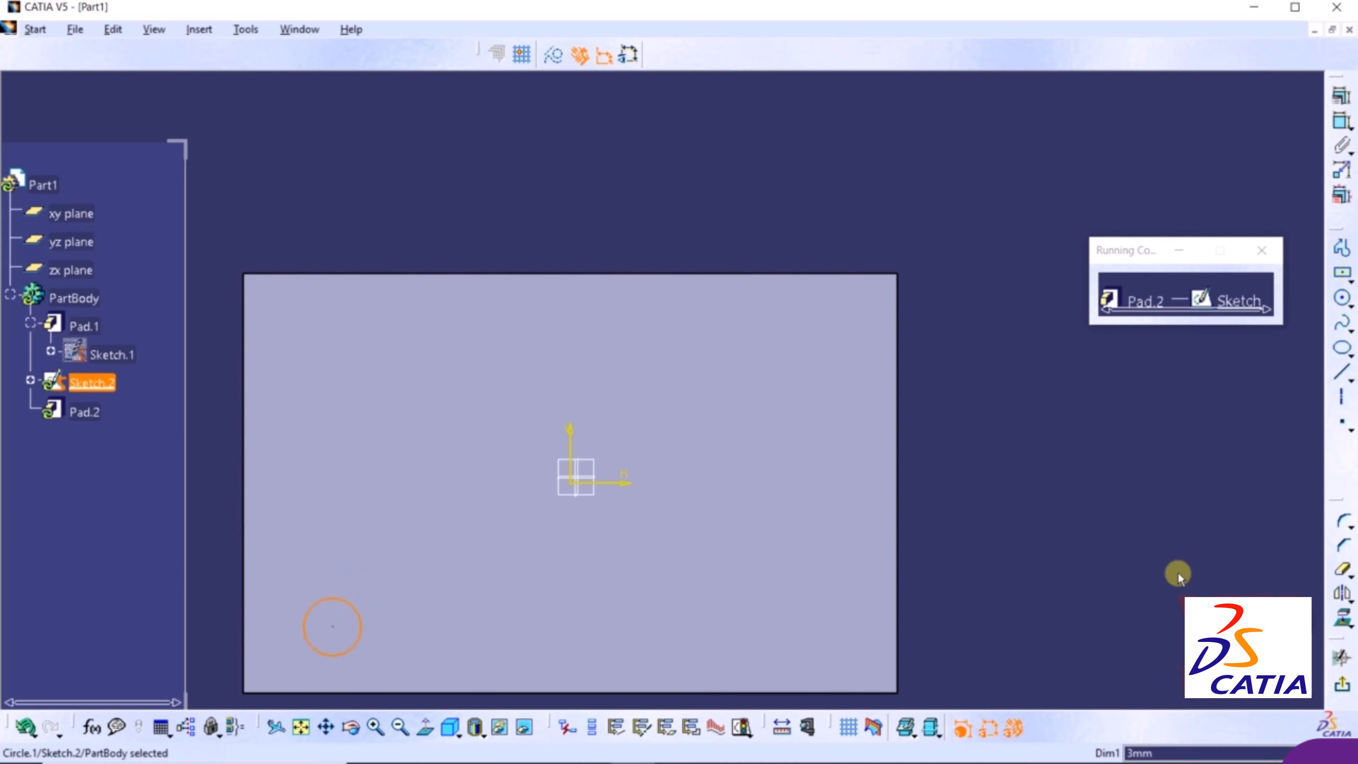
pyautogui.click(1344, 686)
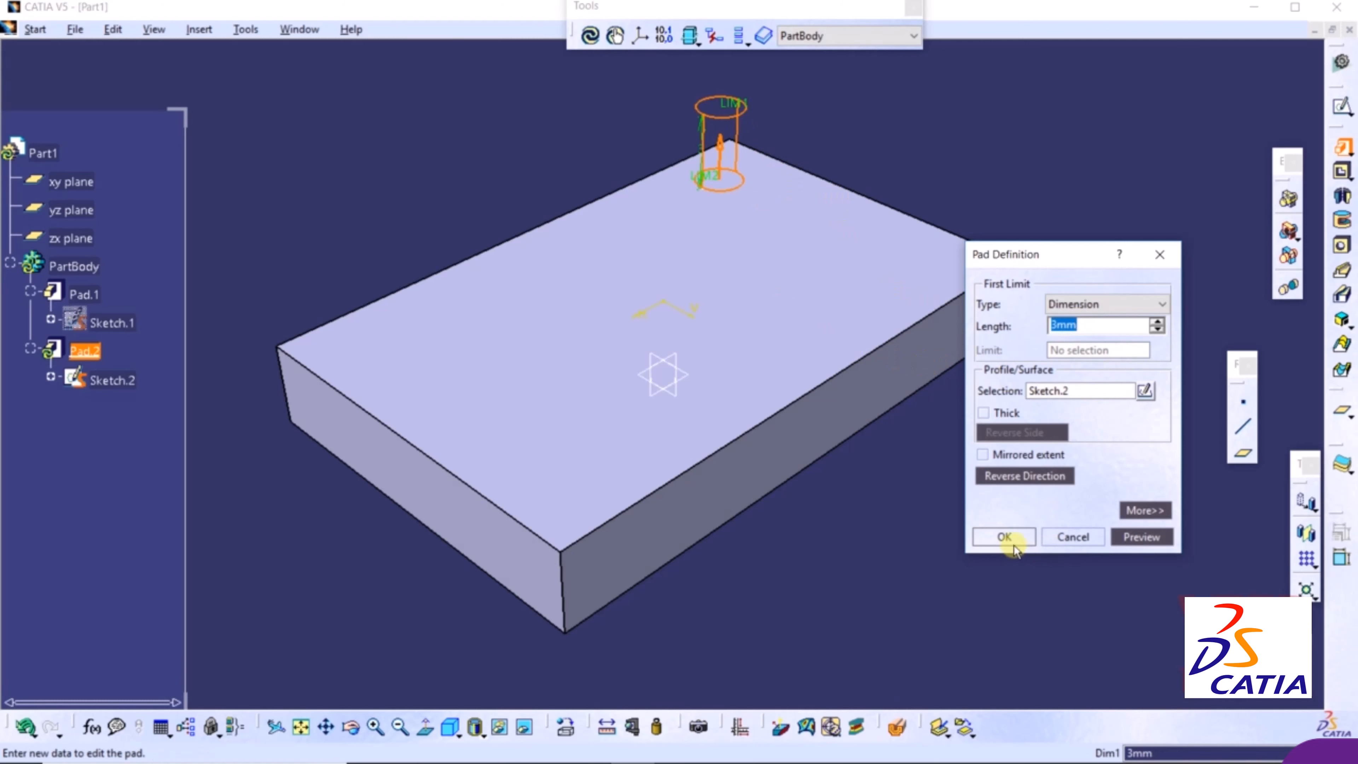
pyautogui.click(1004, 537)
# Start a Rectangular Pattern and define its first direction by Instance(s) & Spacing, with 4 instances at 1 mm spacing.
pyautogui.moveTo(336, 180); pyautogui.dragTo(806, 355, button='middle')
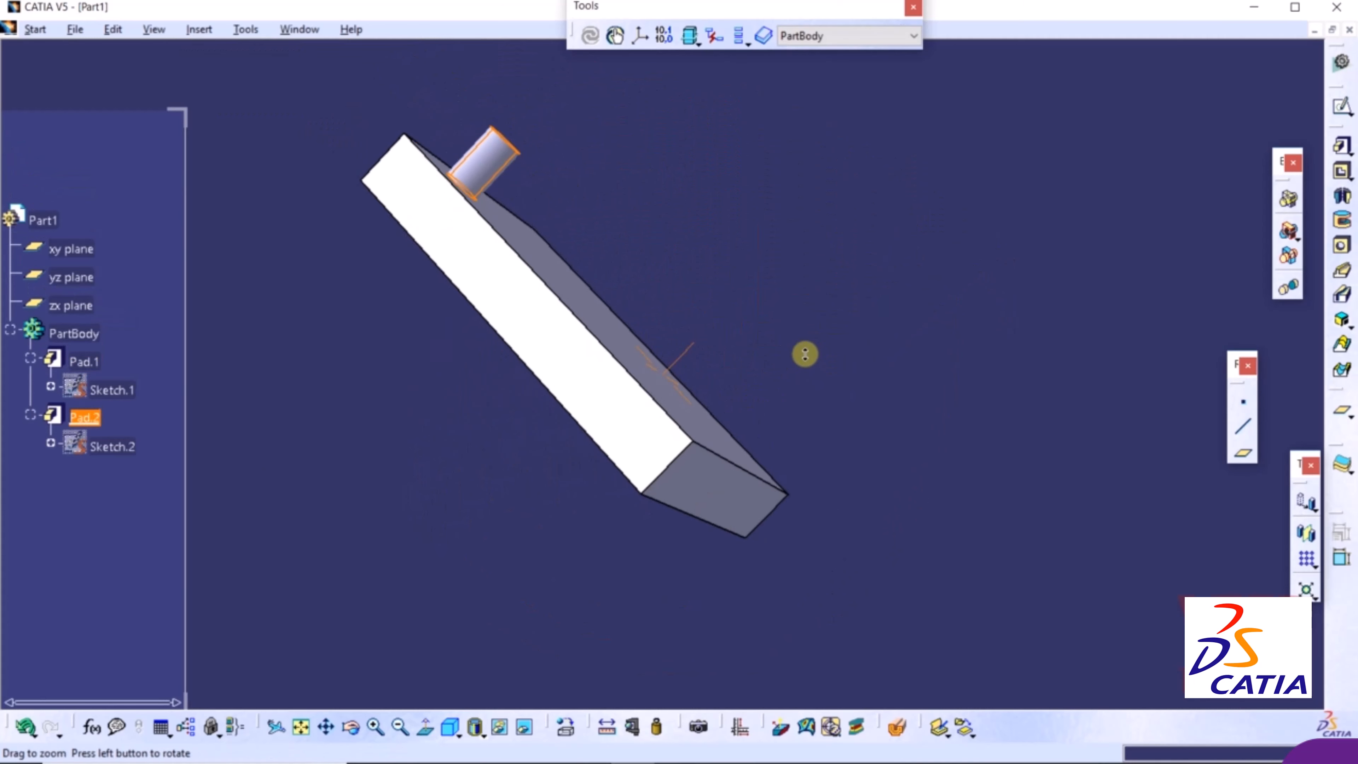
pyautogui.moveTo(315, 300); pyautogui.dragTo(786, 317, button='middle')
pyautogui.moveTo(1020, 294); pyautogui.dragTo(1045, 344, button='middle')
pyautogui.click(1045, 343)
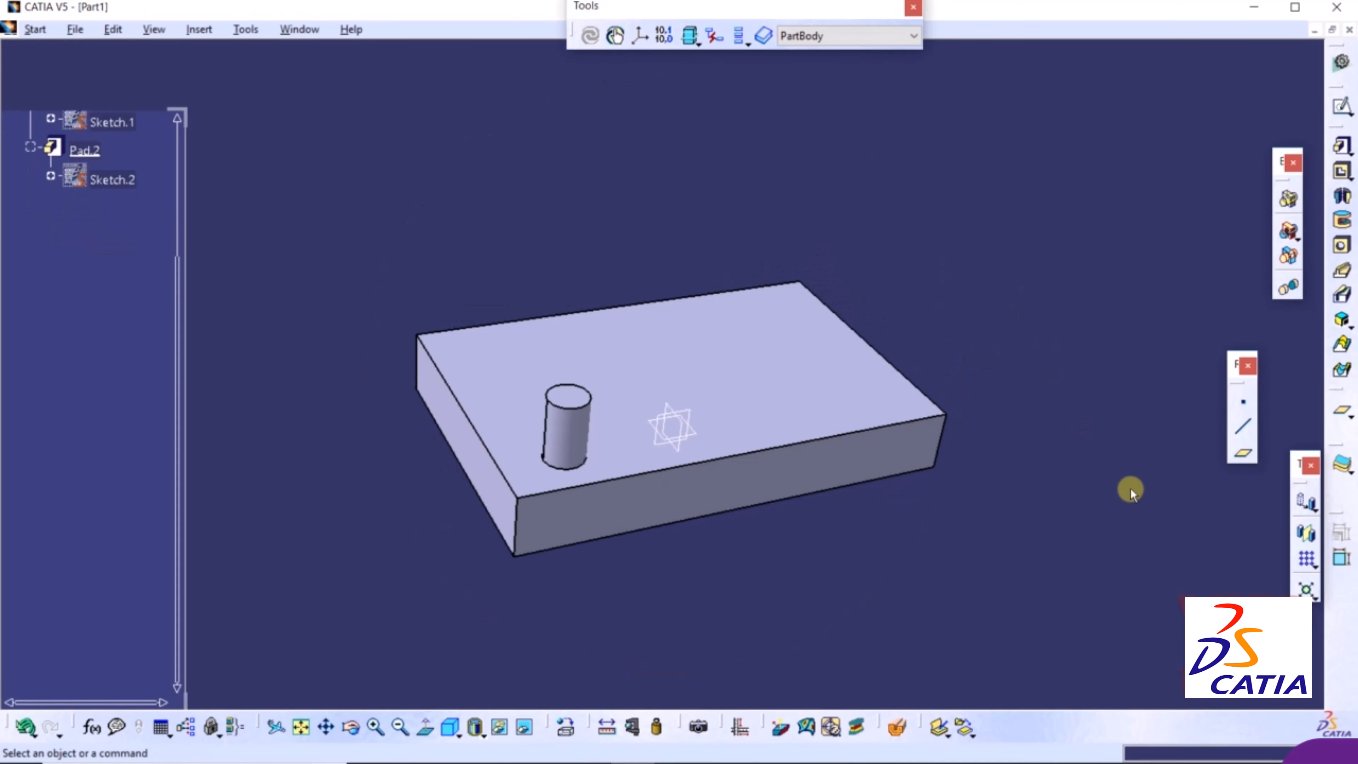
pyautogui.click(1316, 569)
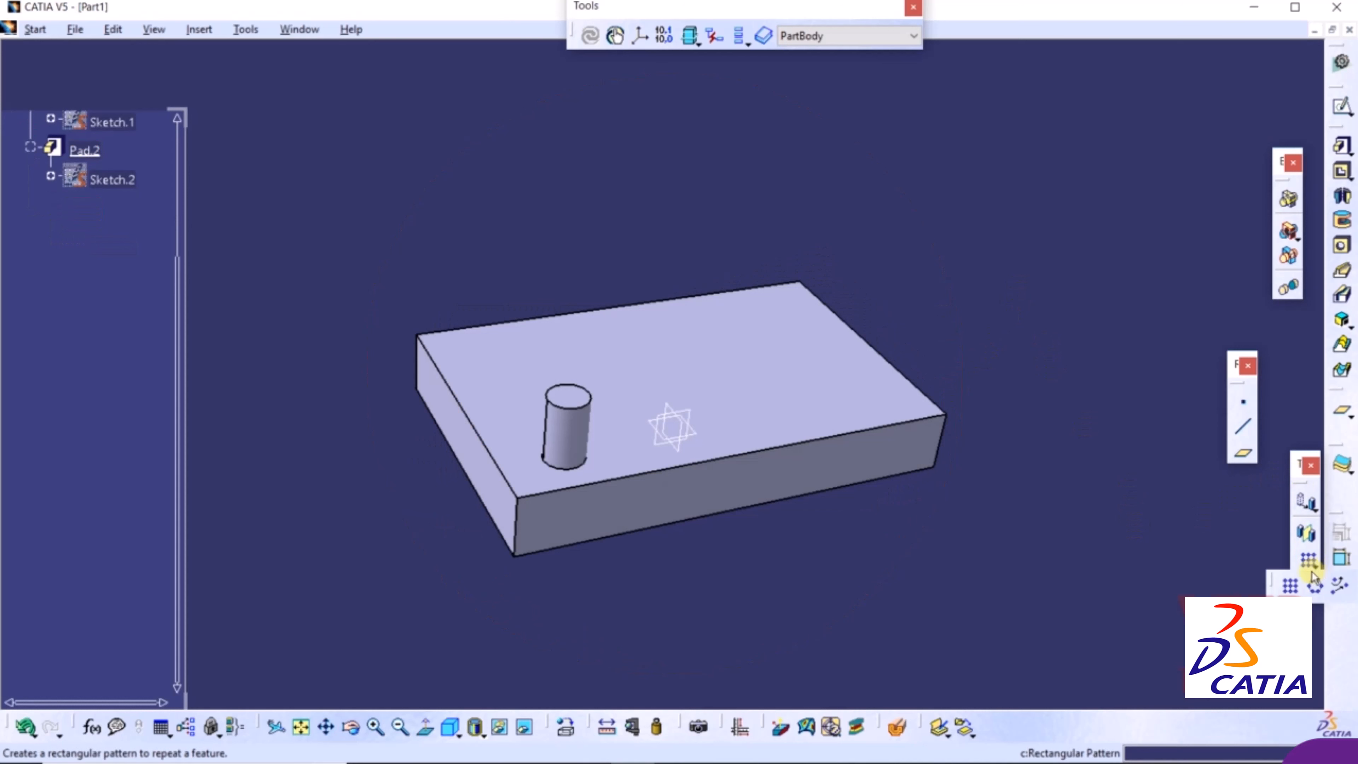
pyautogui.click(1291, 587)
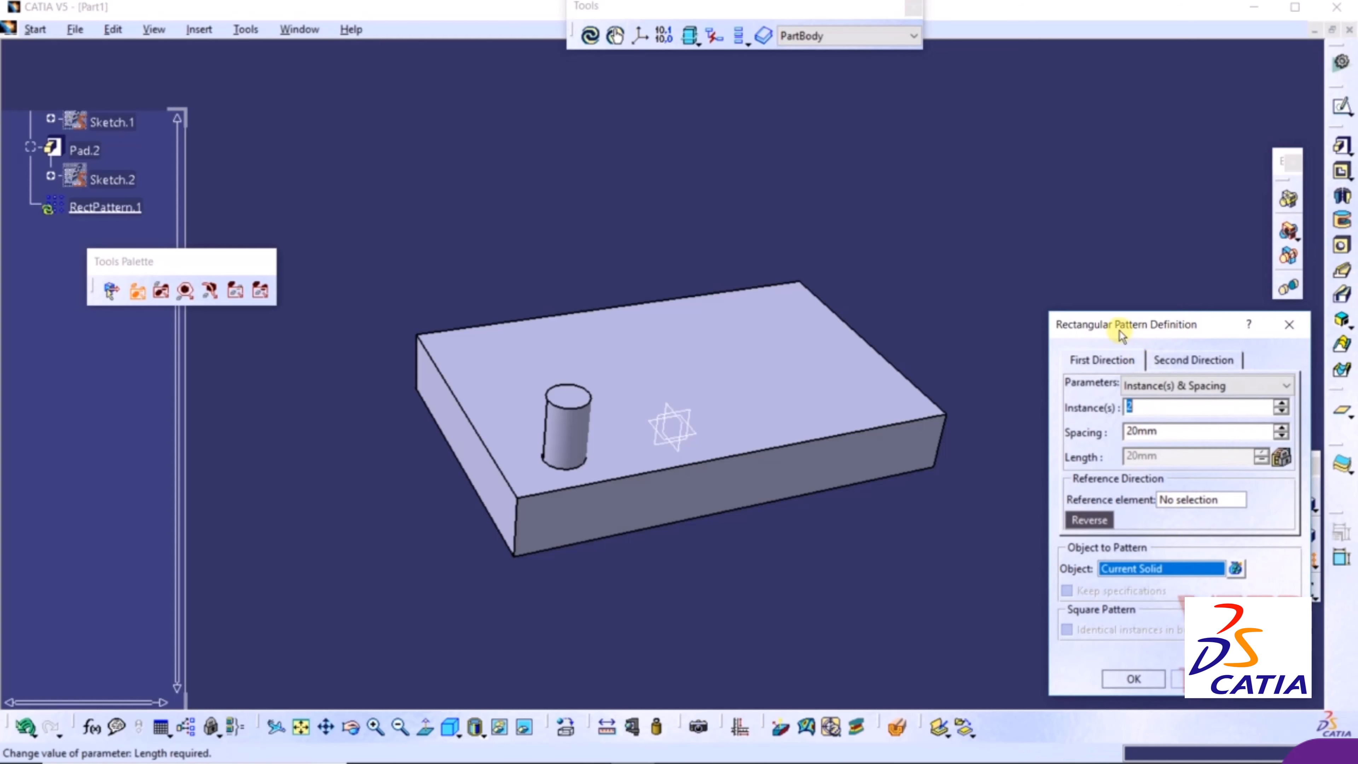
pyautogui.moveTo(1120, 327); pyautogui.dragTo(1029, 123)
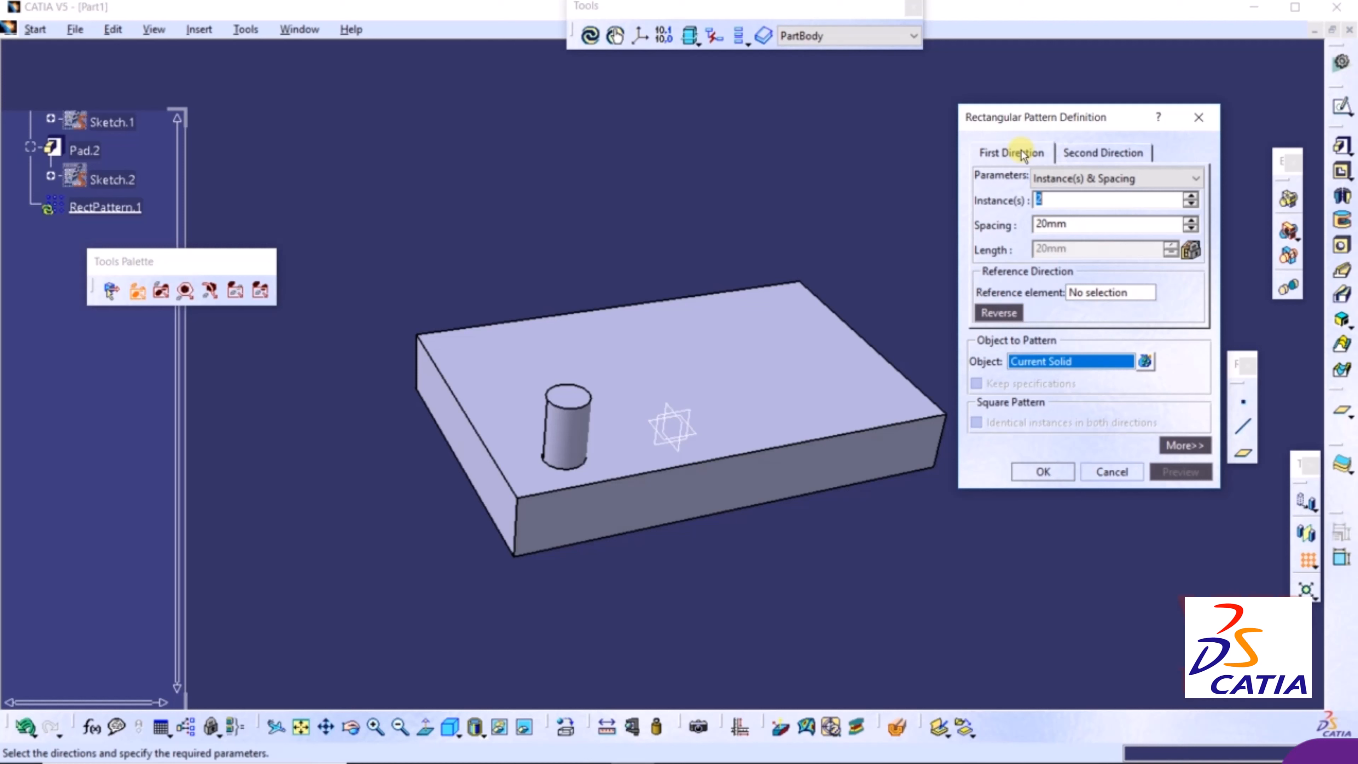
pyautogui.click(1021, 153)
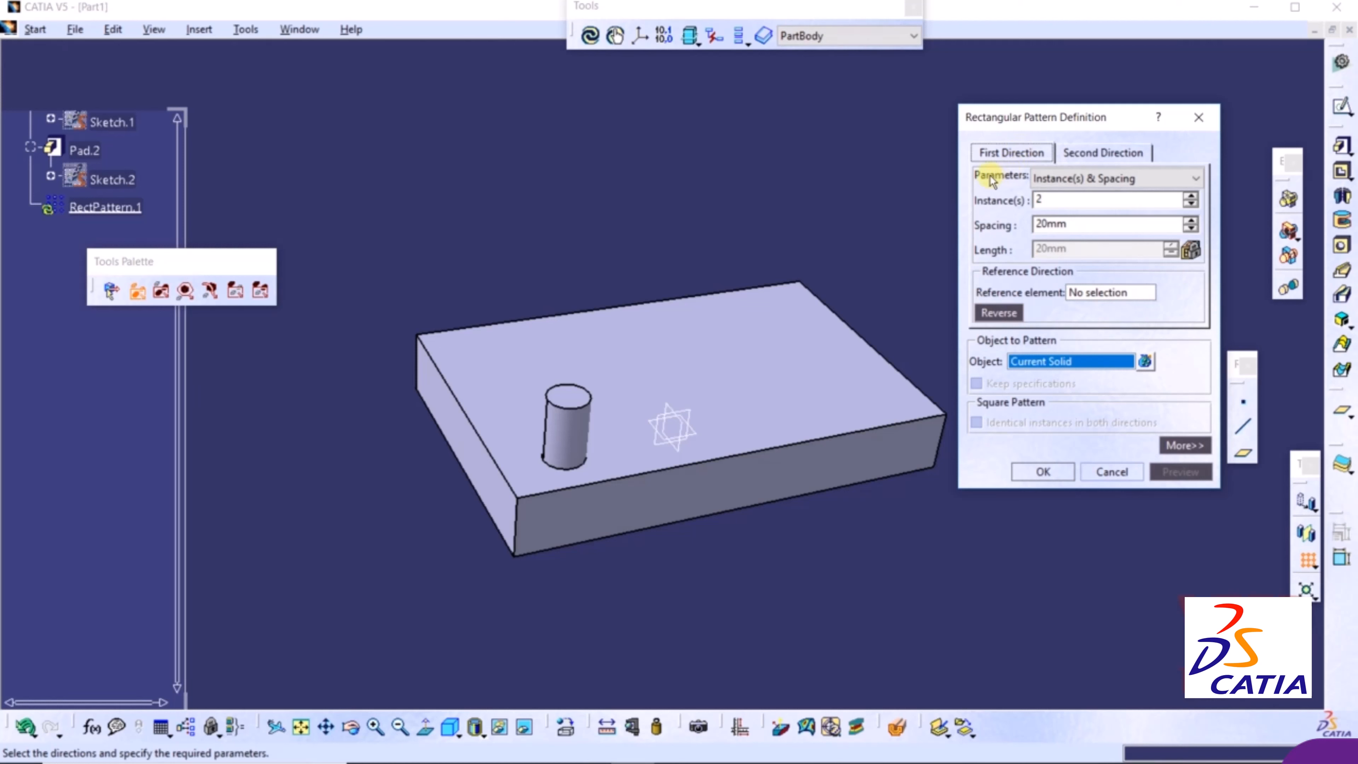
pyautogui.click(1151, 180)
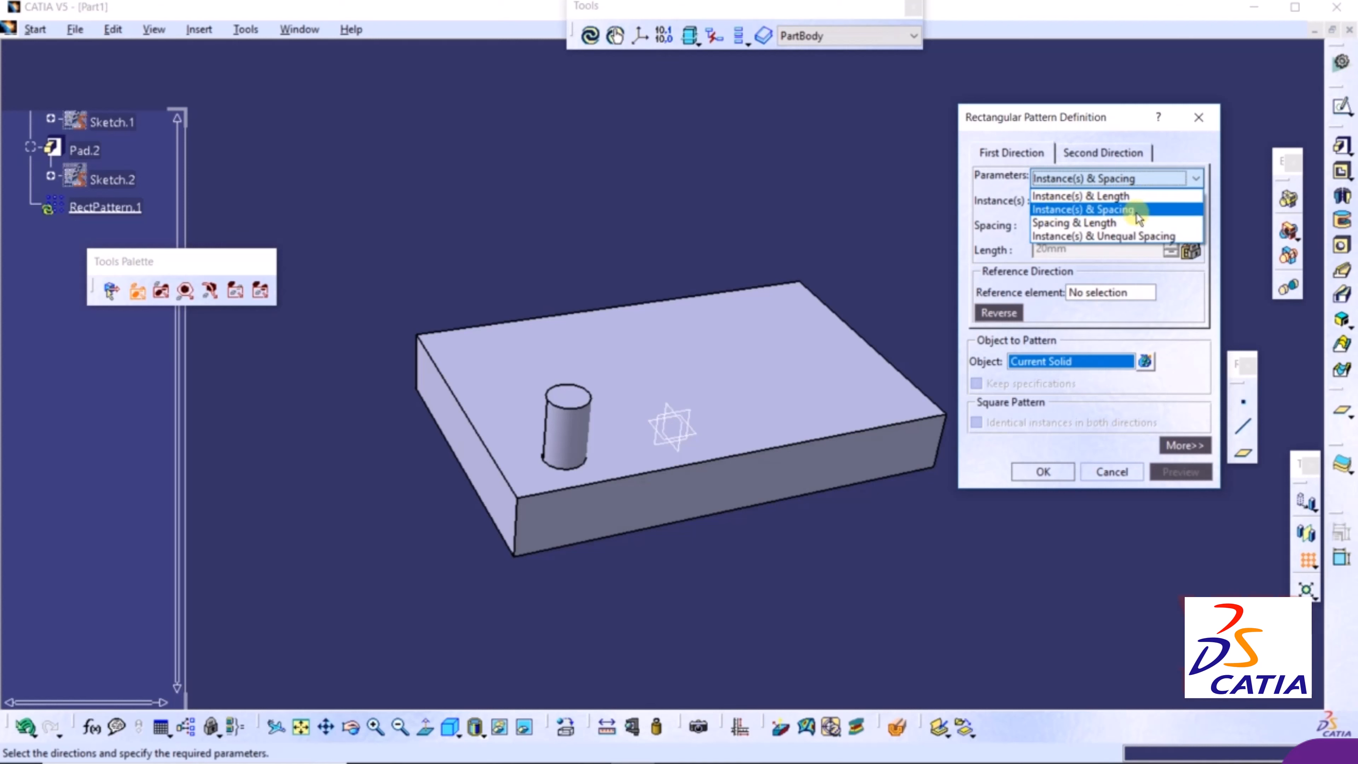
pyautogui.click(1054, 210)
pyautogui.doubleClick(1057, 206)
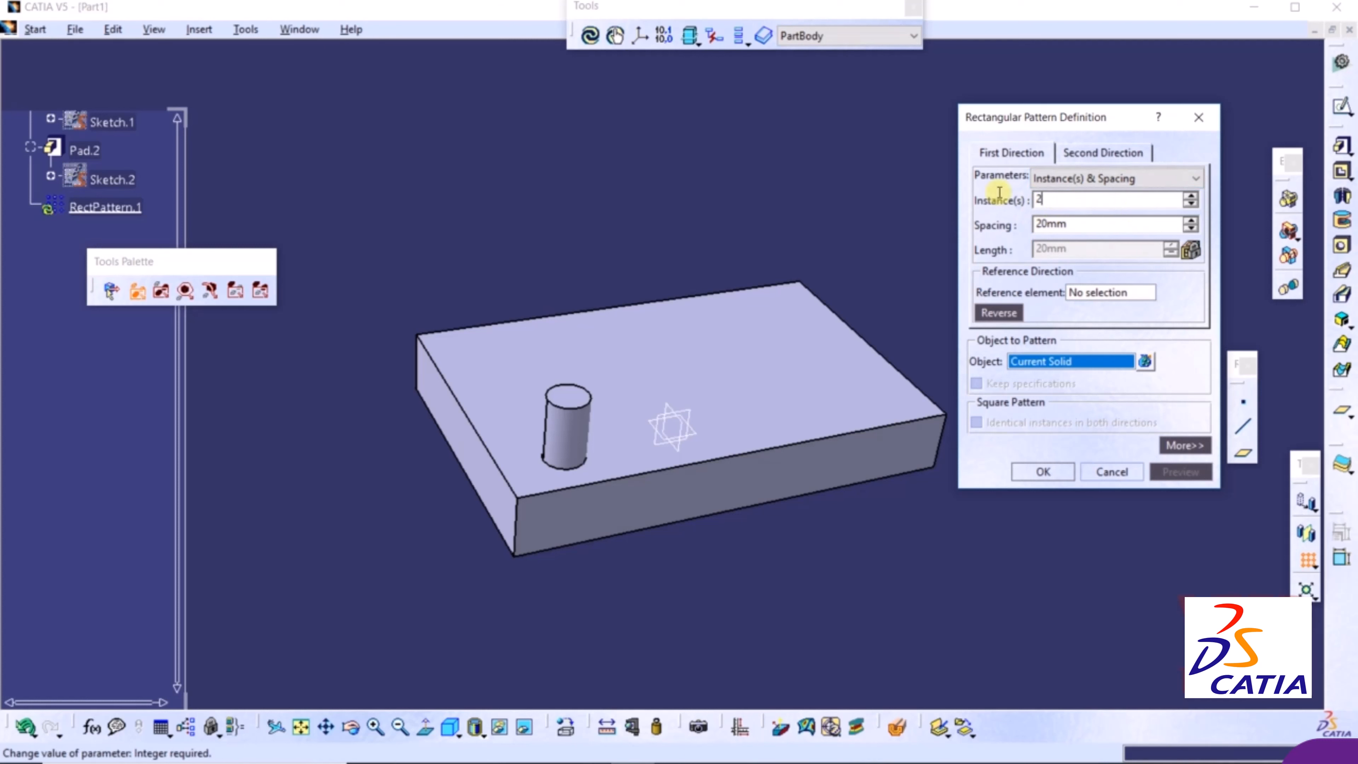
pyautogui.write('4')
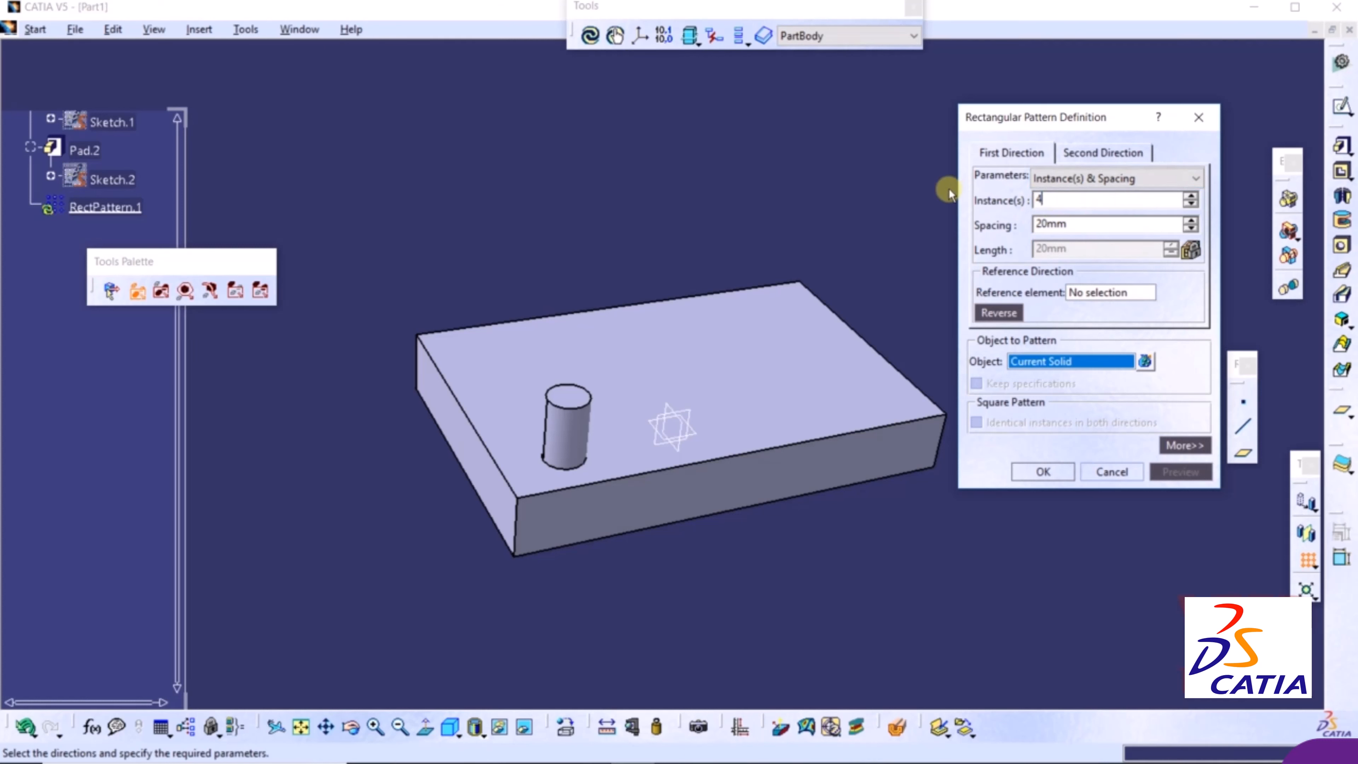
pyautogui.press('Tab')
pyautogui.write('1')
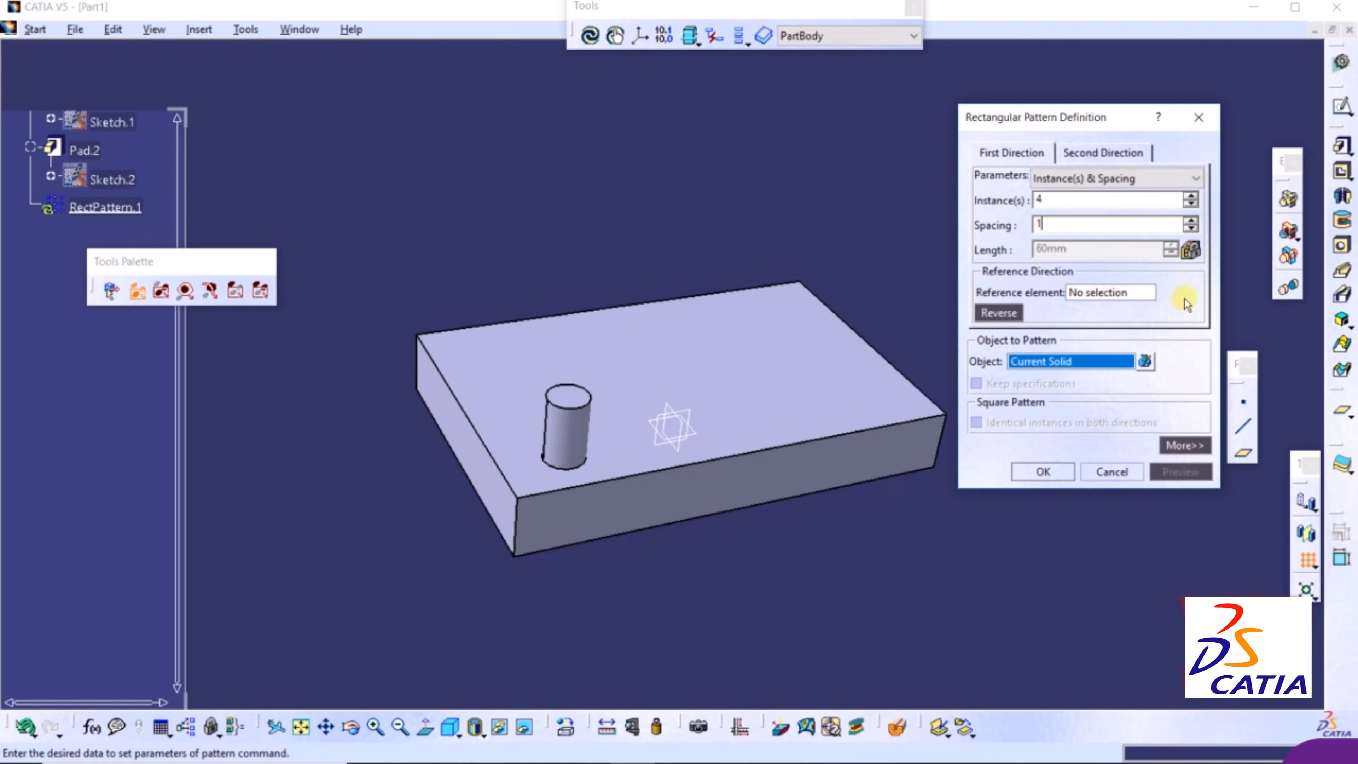
# Use the plate's long front upper edge as the pattern's reference direction and the cylinder pad as the object to pattern.
pyautogui.click(1109, 293)
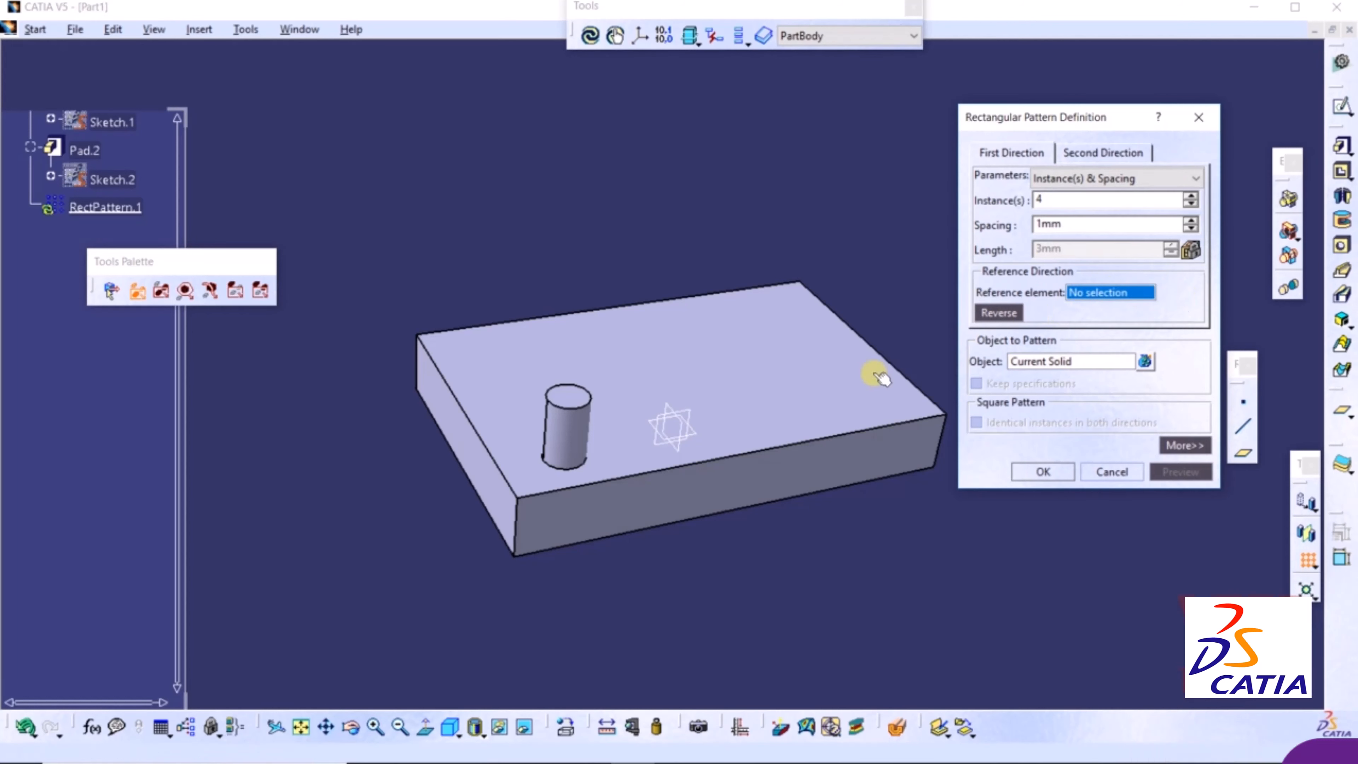
pyautogui.click(762, 454)
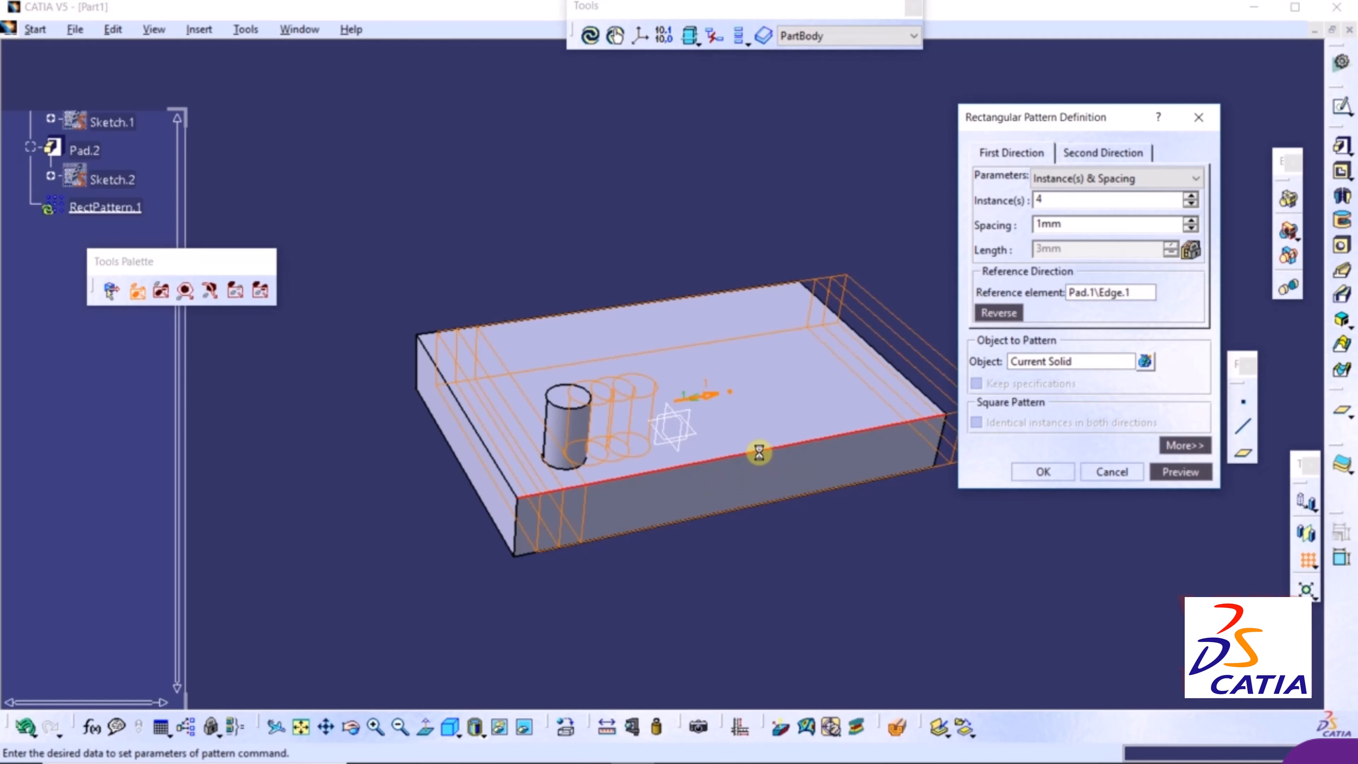
pyautogui.click(1046, 363)
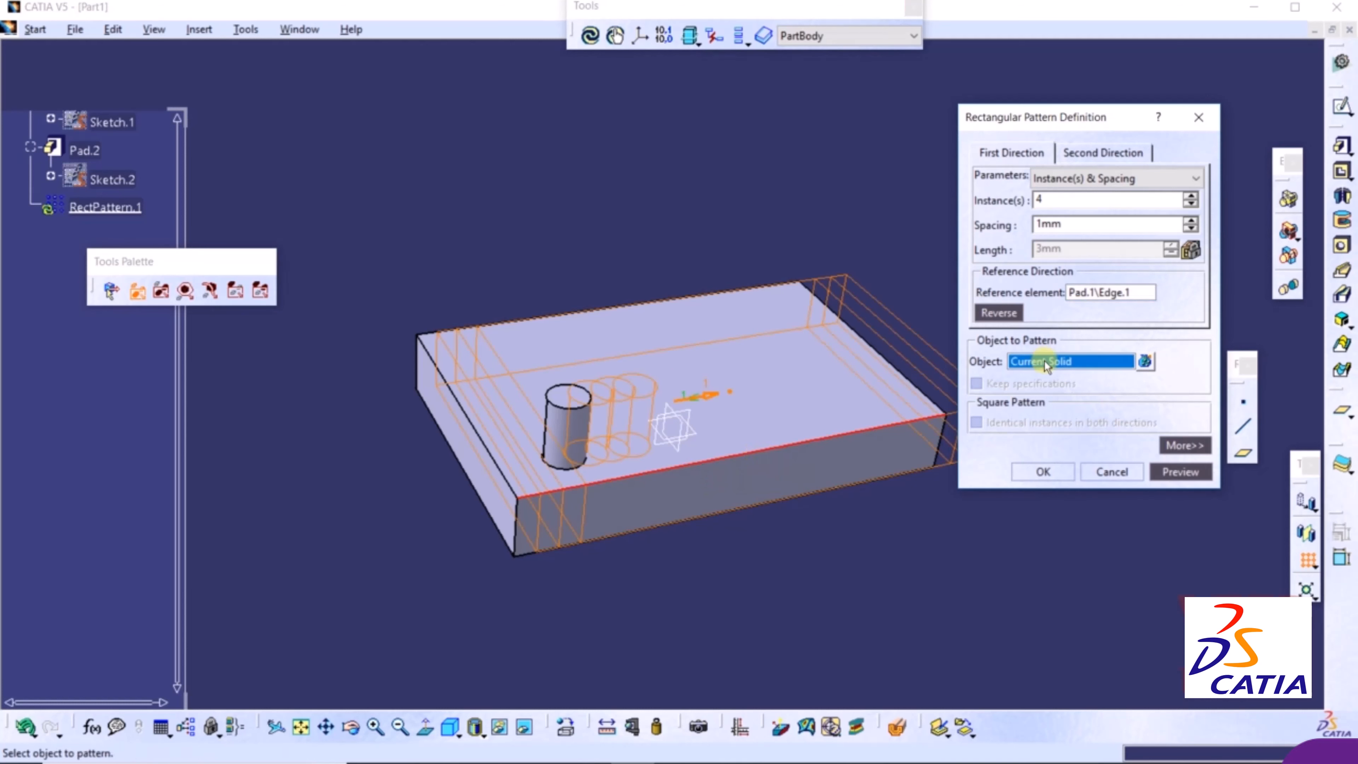
pyautogui.click(566, 413)
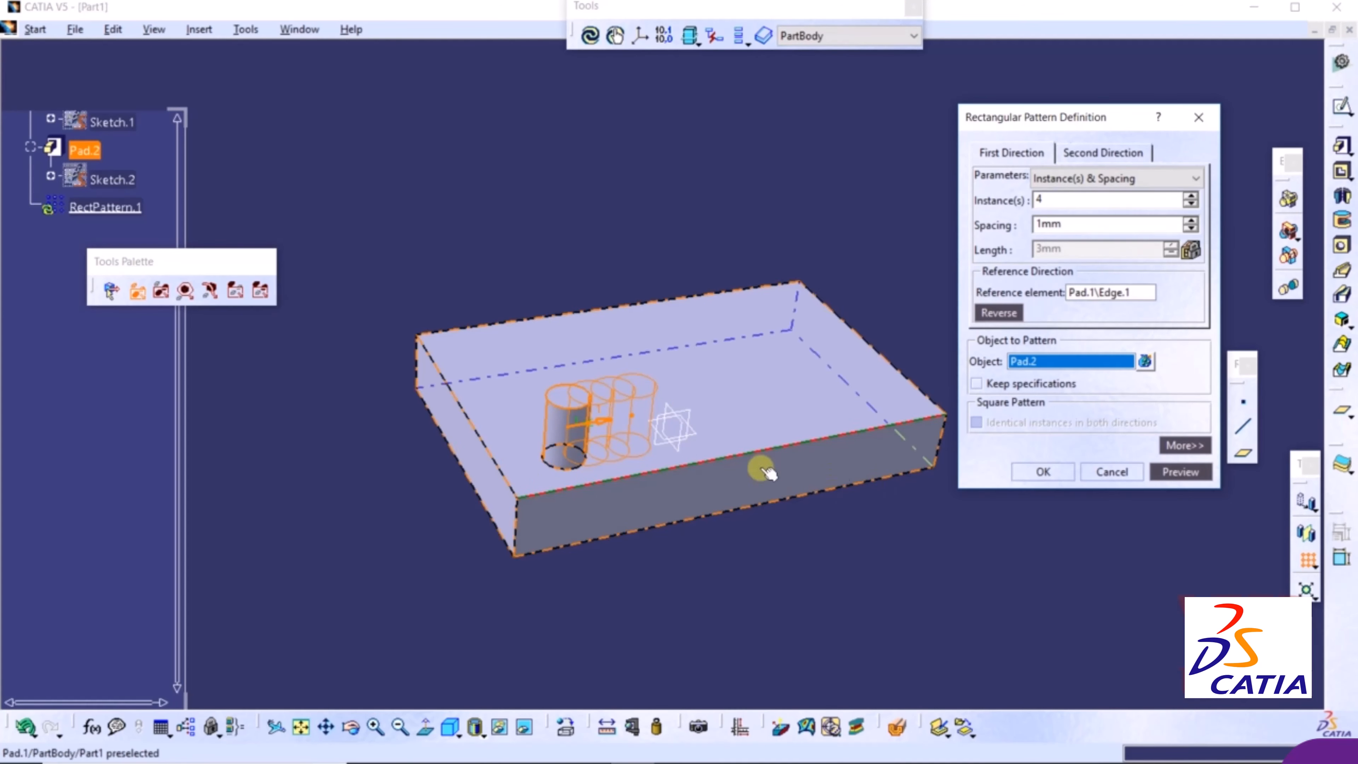
# Set the first direction's spacing to 5 mm and create the pattern of four cylinders.
pyautogui.click(1191, 221)
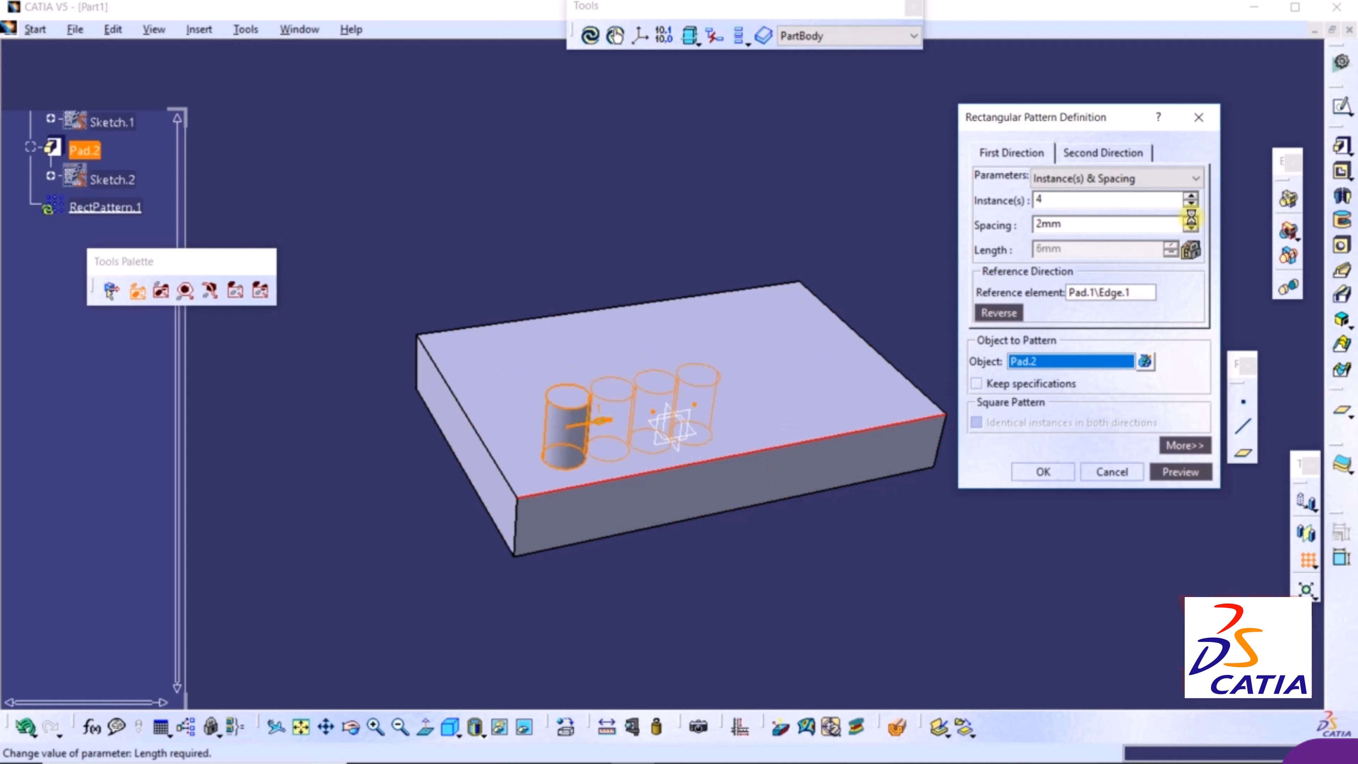
pyautogui.click(1192, 221)
pyautogui.click(1191, 221)
pyautogui.click(1191, 221)
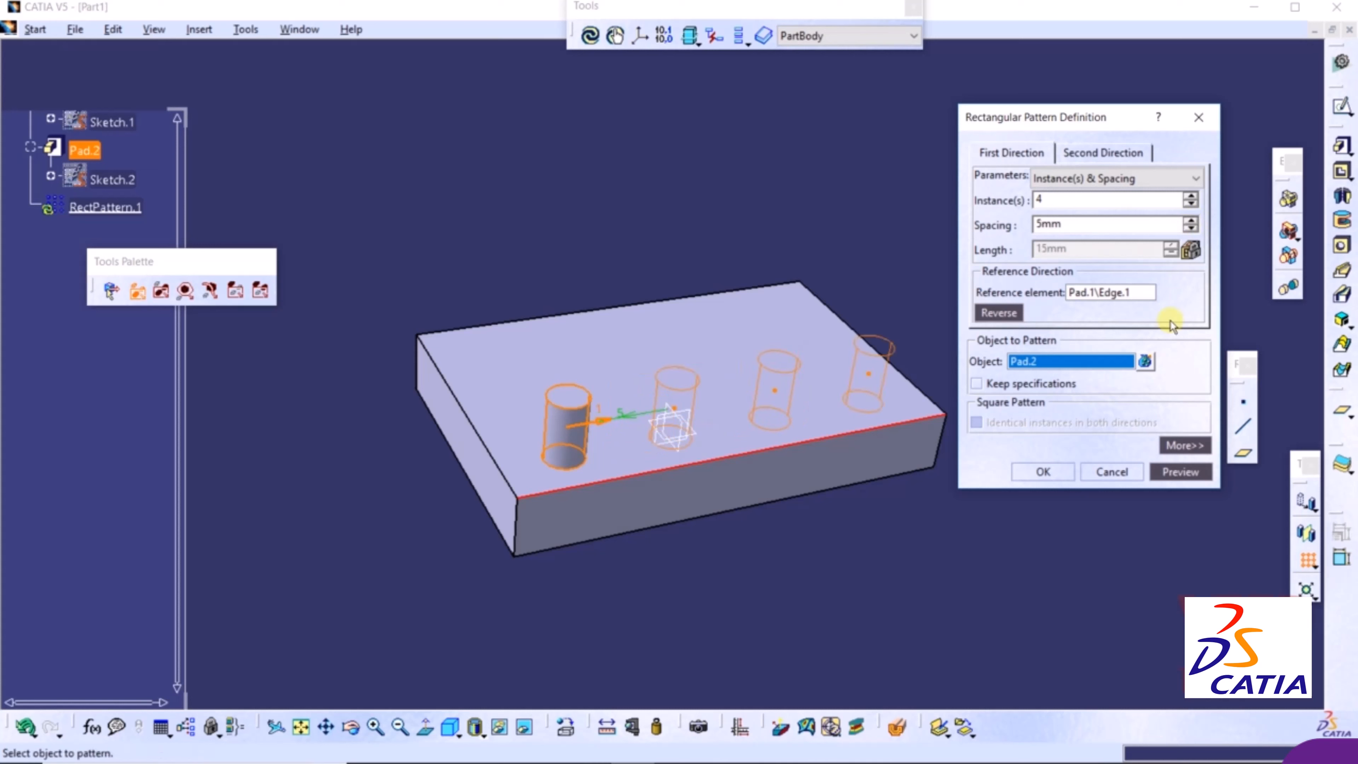
pyautogui.click(1057, 473)
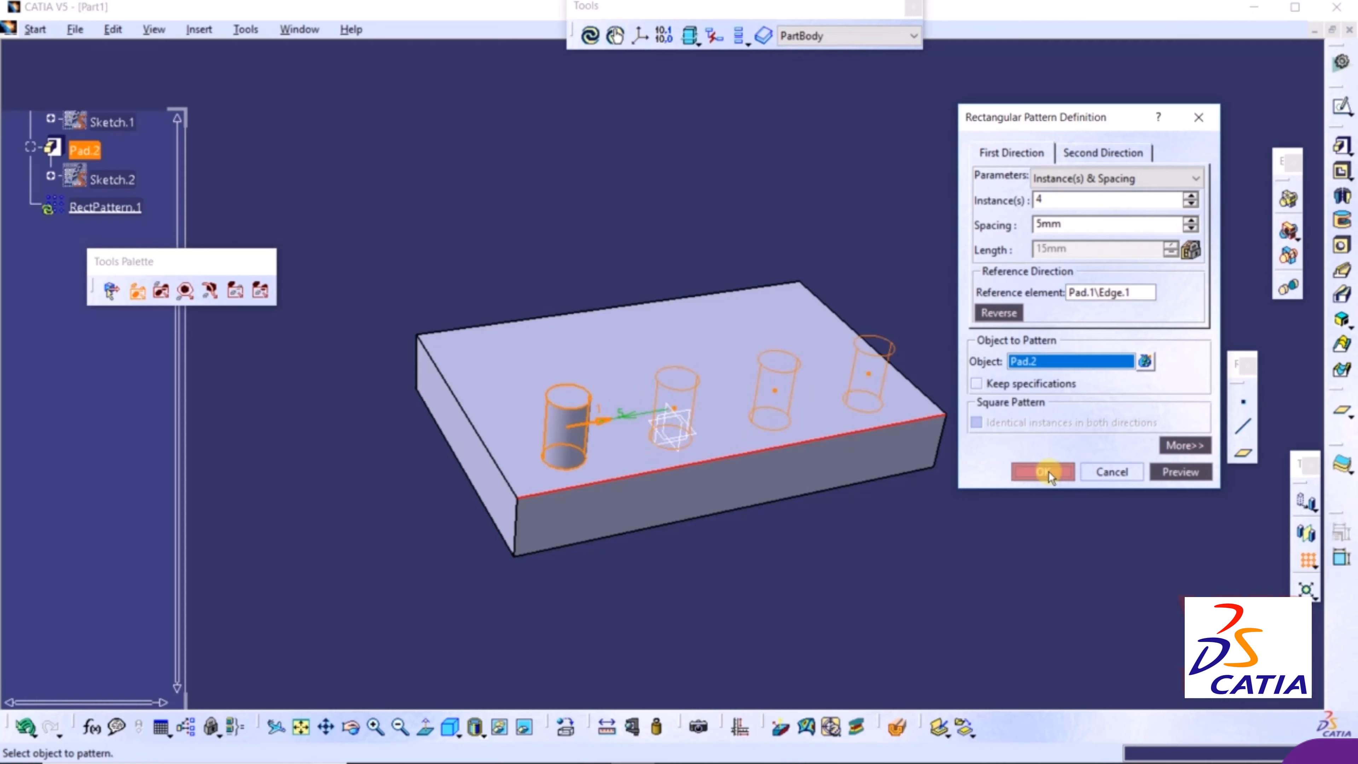
pyautogui.moveTo(1054, 249); pyautogui.dragTo(973, 260, button='middle')
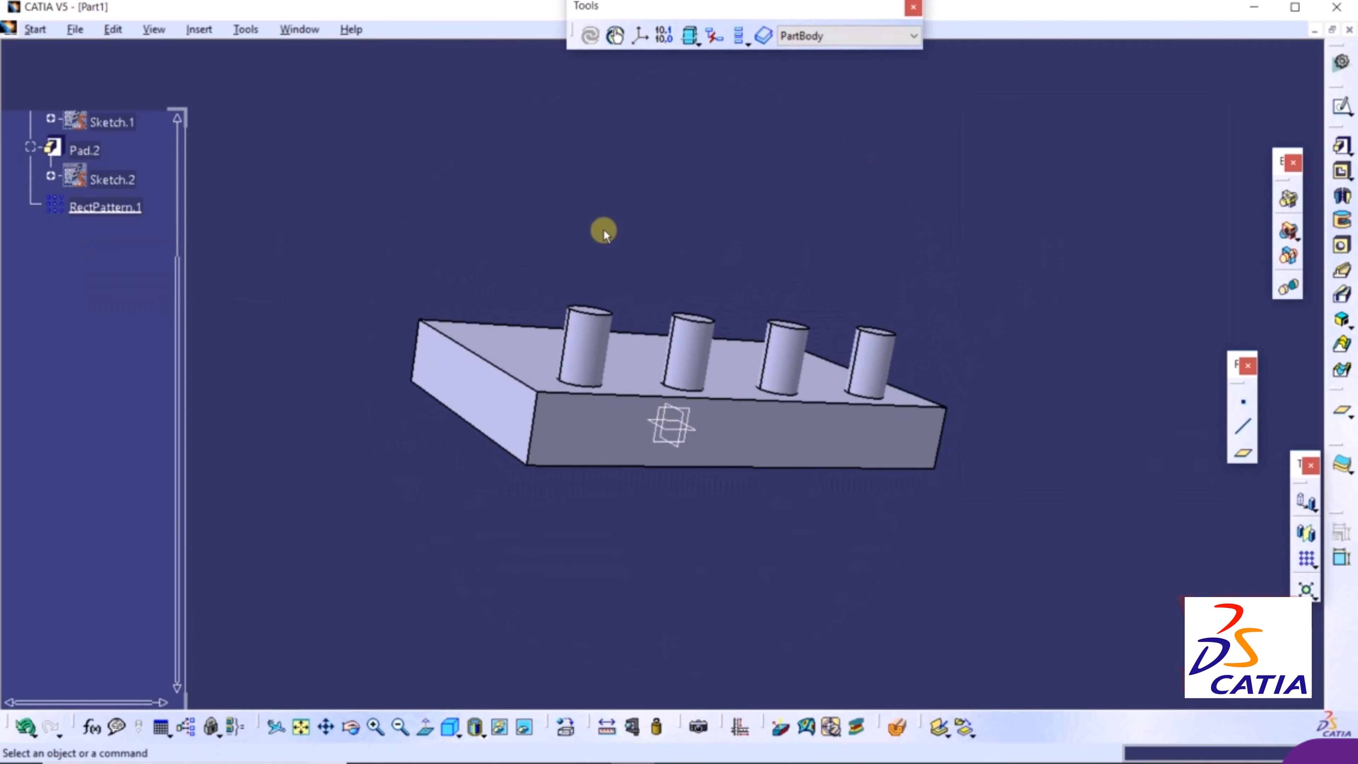
pyautogui.moveTo(607, 231); pyautogui.dragTo(454, 342, button='middle')
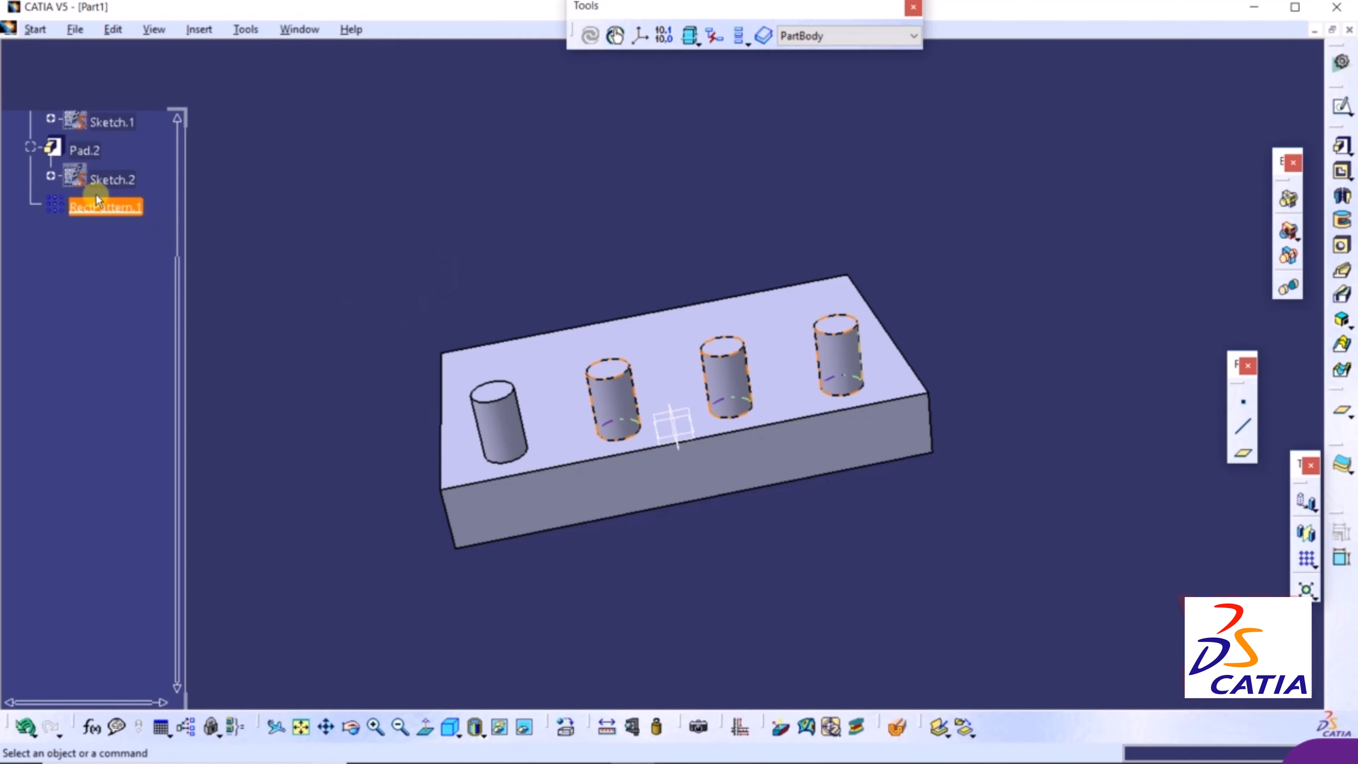
# Reopen the rectangular pattern, try reversing its first direction, and flip it back.
pyautogui.doubleClick(105, 208)
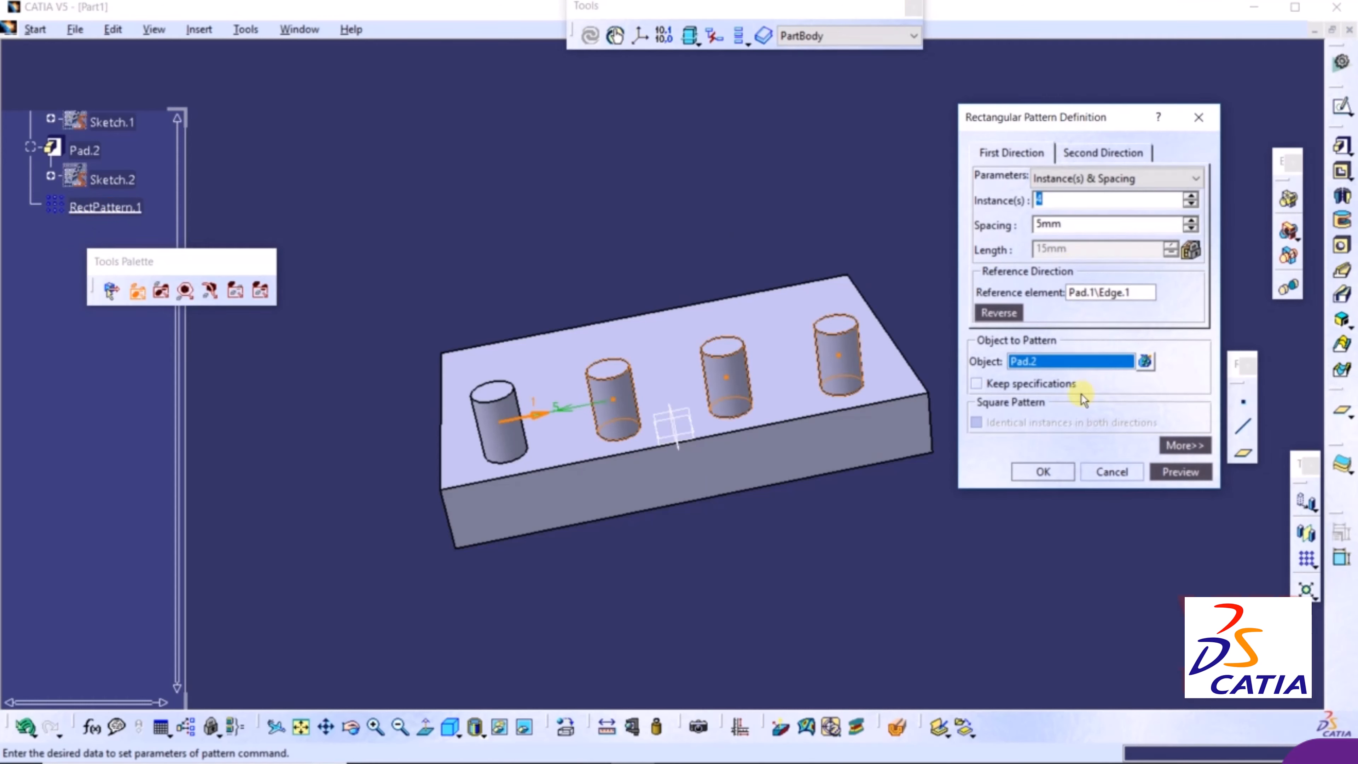
pyautogui.click(999, 314)
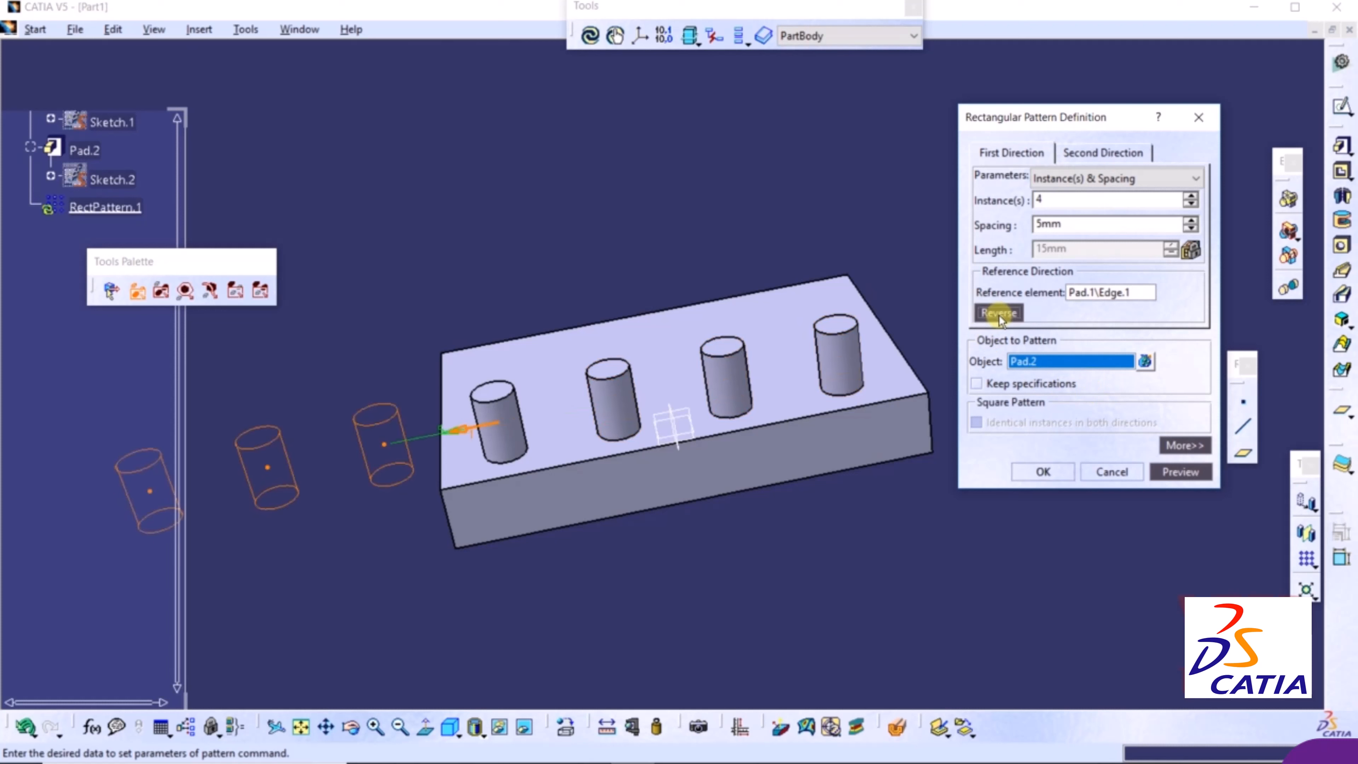
pyautogui.click(999, 314)
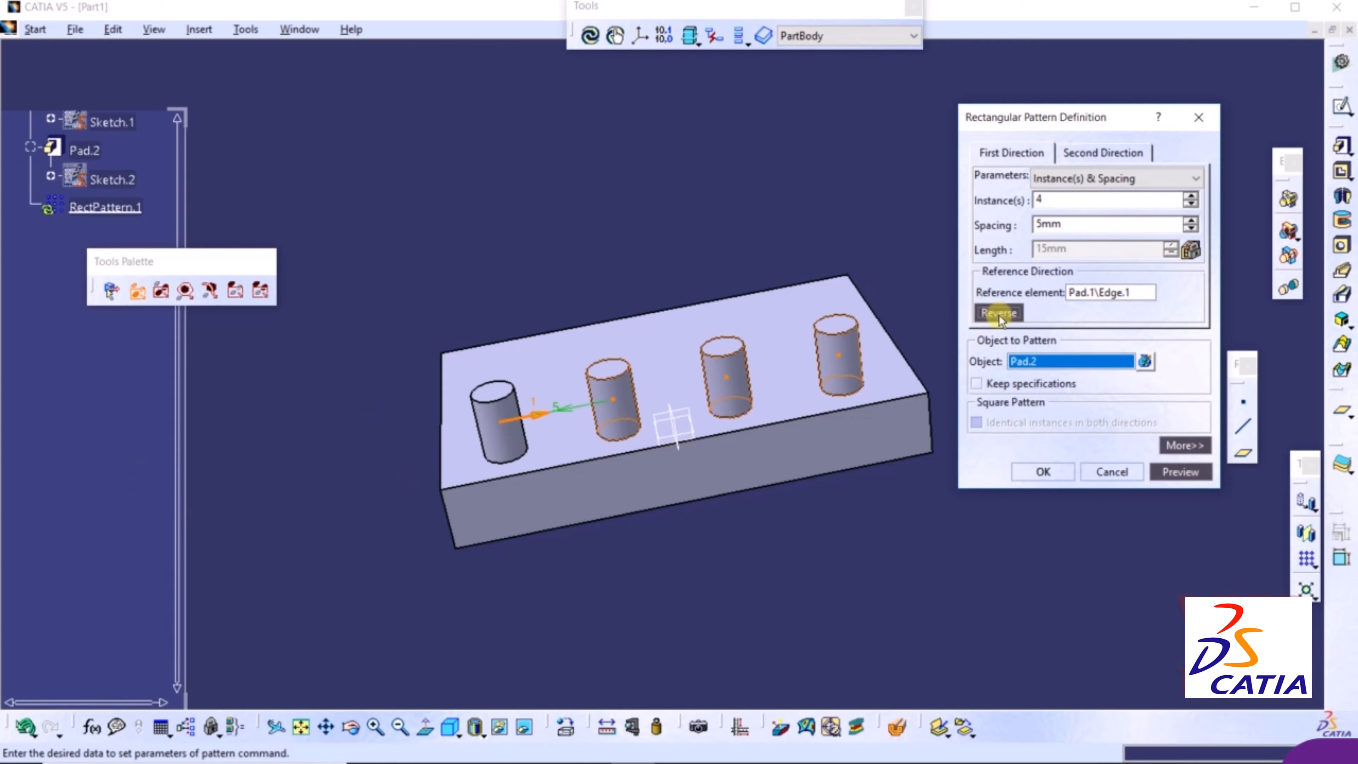
# Try the Instance(s) & Length definition for the first direction, nudging the length up and down, and return to Instance(s) & Spacing.
pyautogui.click(1076, 181)
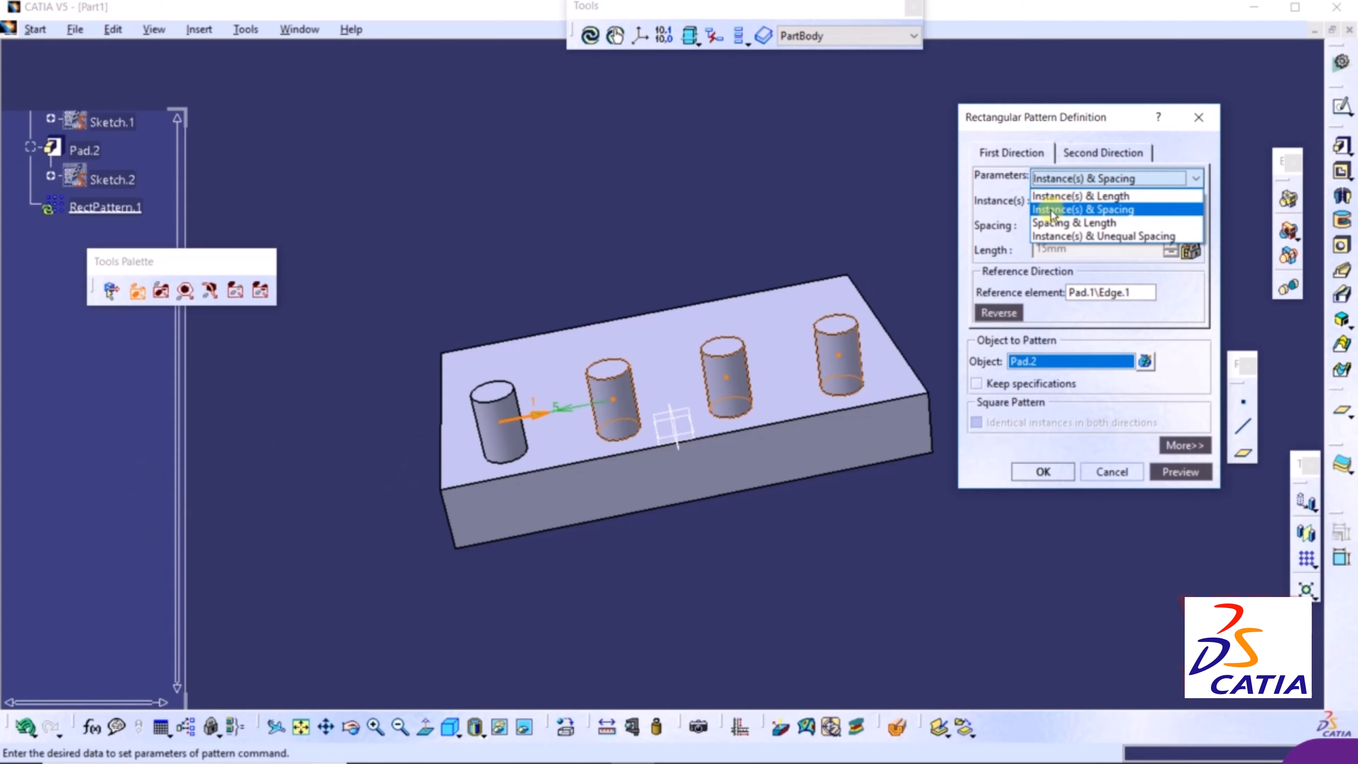
pyautogui.click(1051, 200)
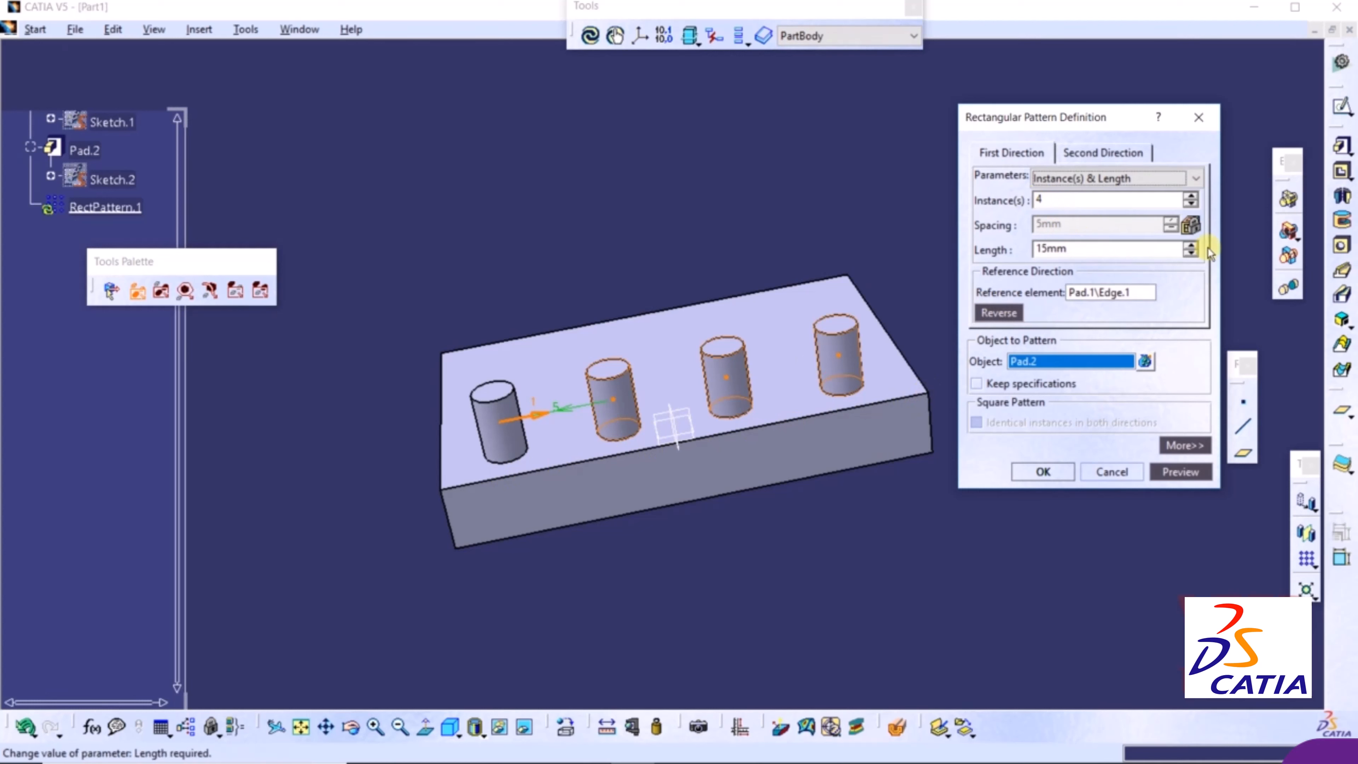
pyautogui.click(1189, 245)
pyautogui.click(1190, 252)
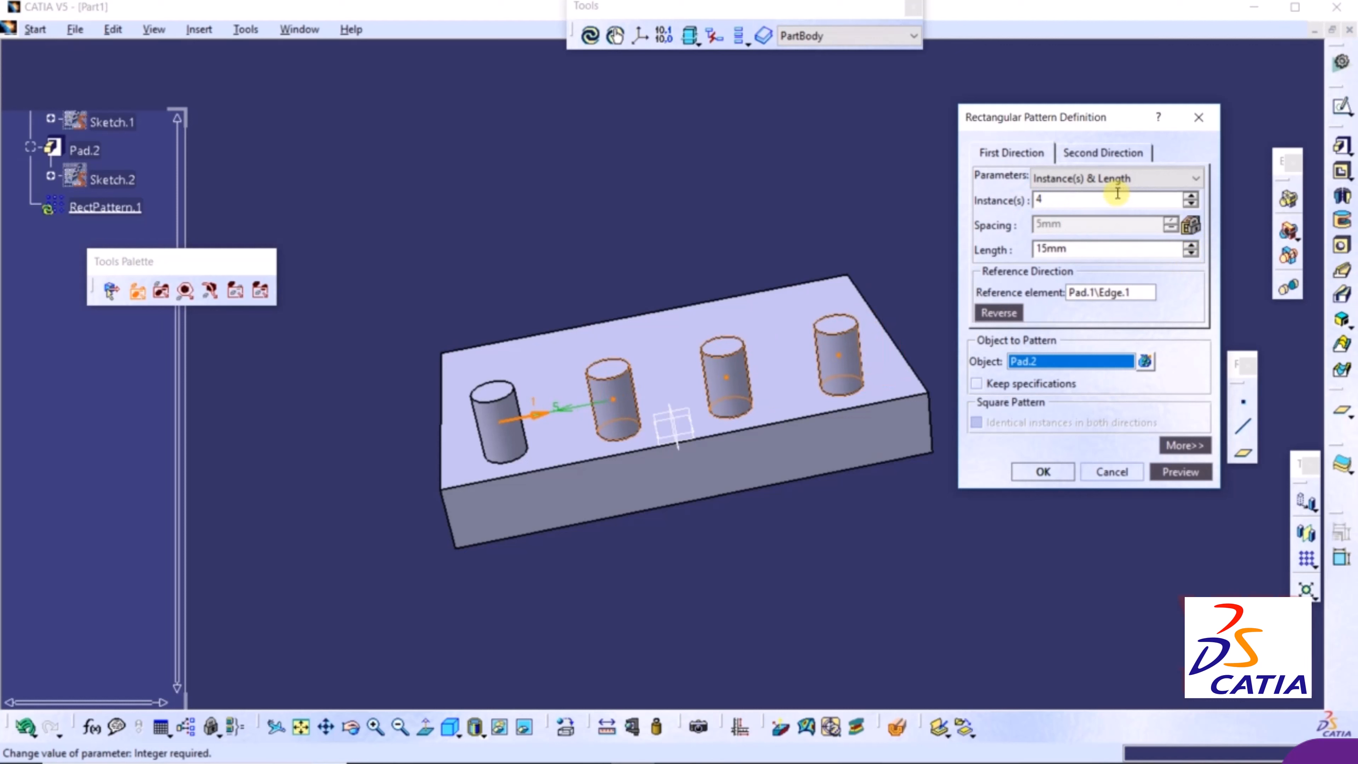
pyautogui.click(1101, 178)
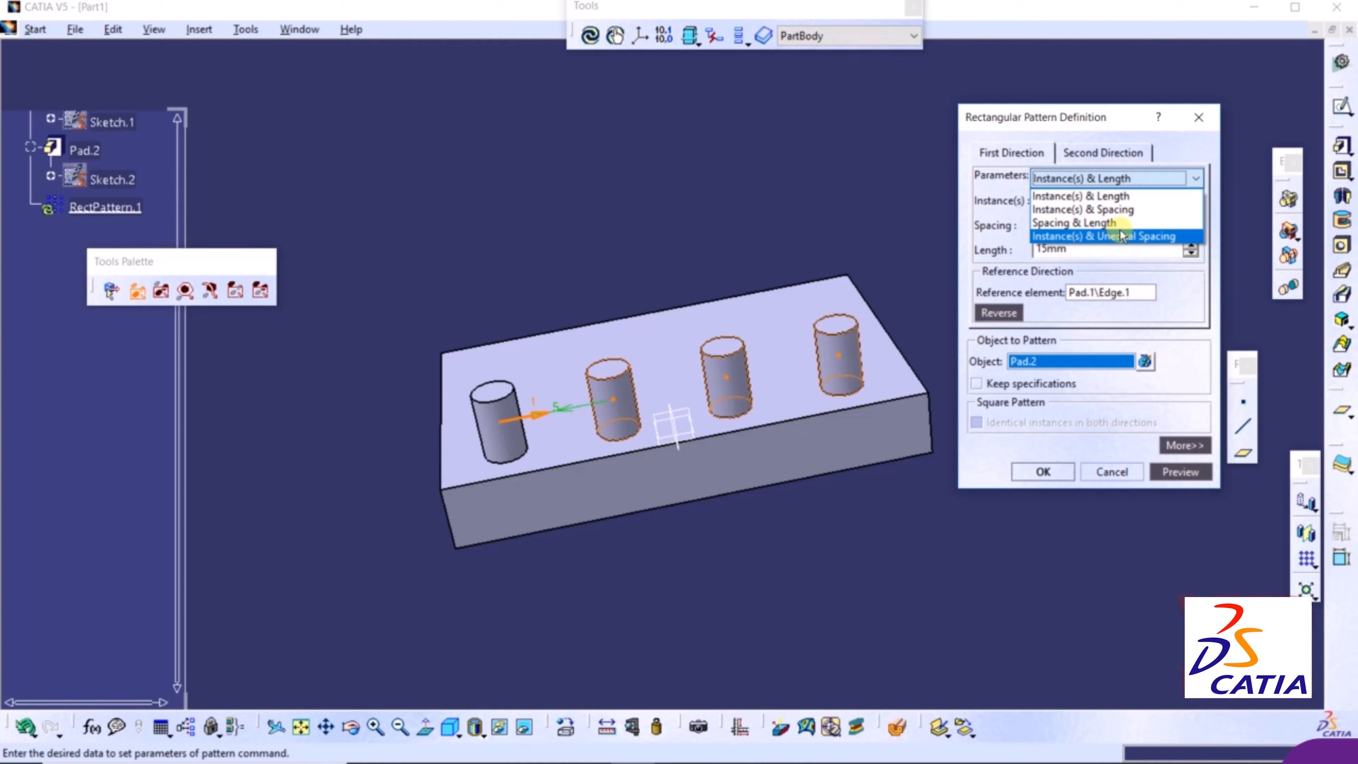
pyautogui.click(1125, 209)
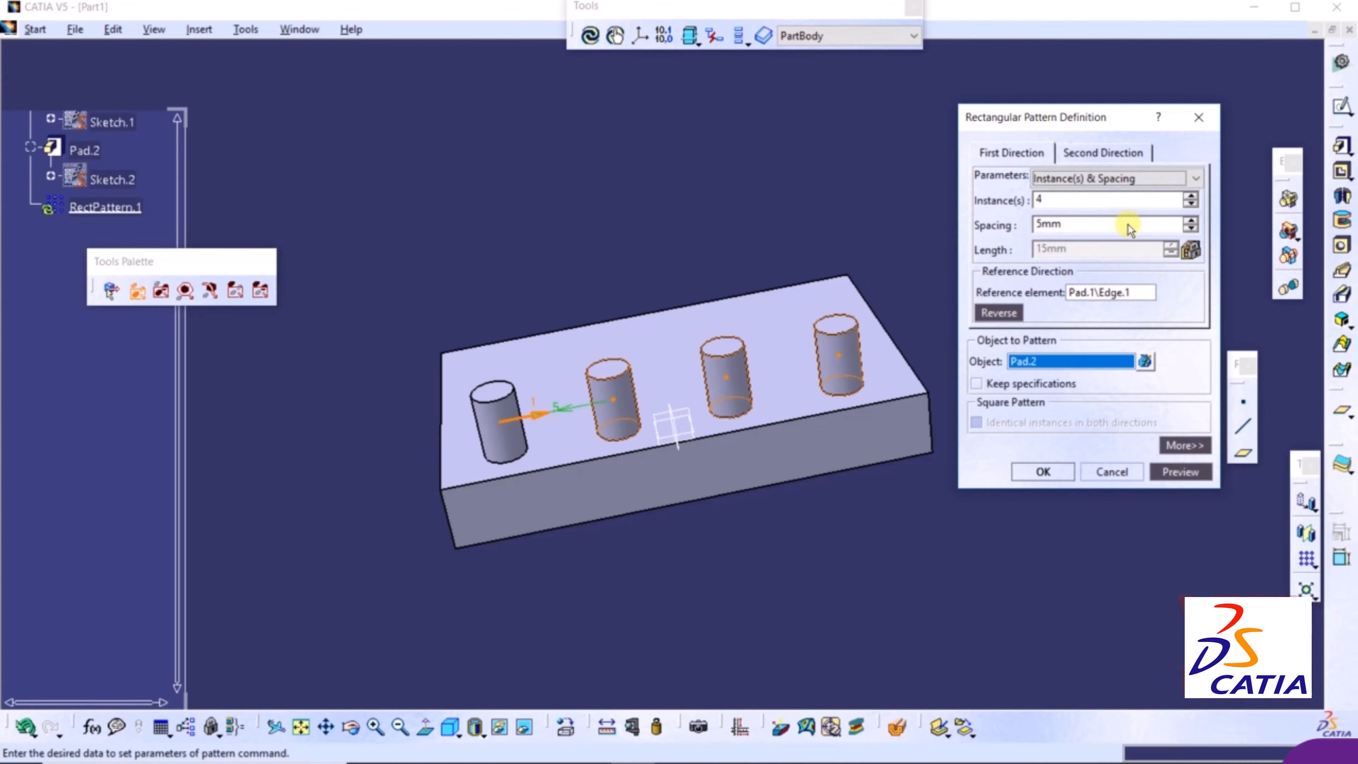
# Try placing the original cylinder in row 2 and row 3 of direction 1, and cancel the pattern edit.
pyautogui.click(1184, 445)
pyautogui.moveTo(733, 213); pyautogui.dragTo(616, 232, button='middle')
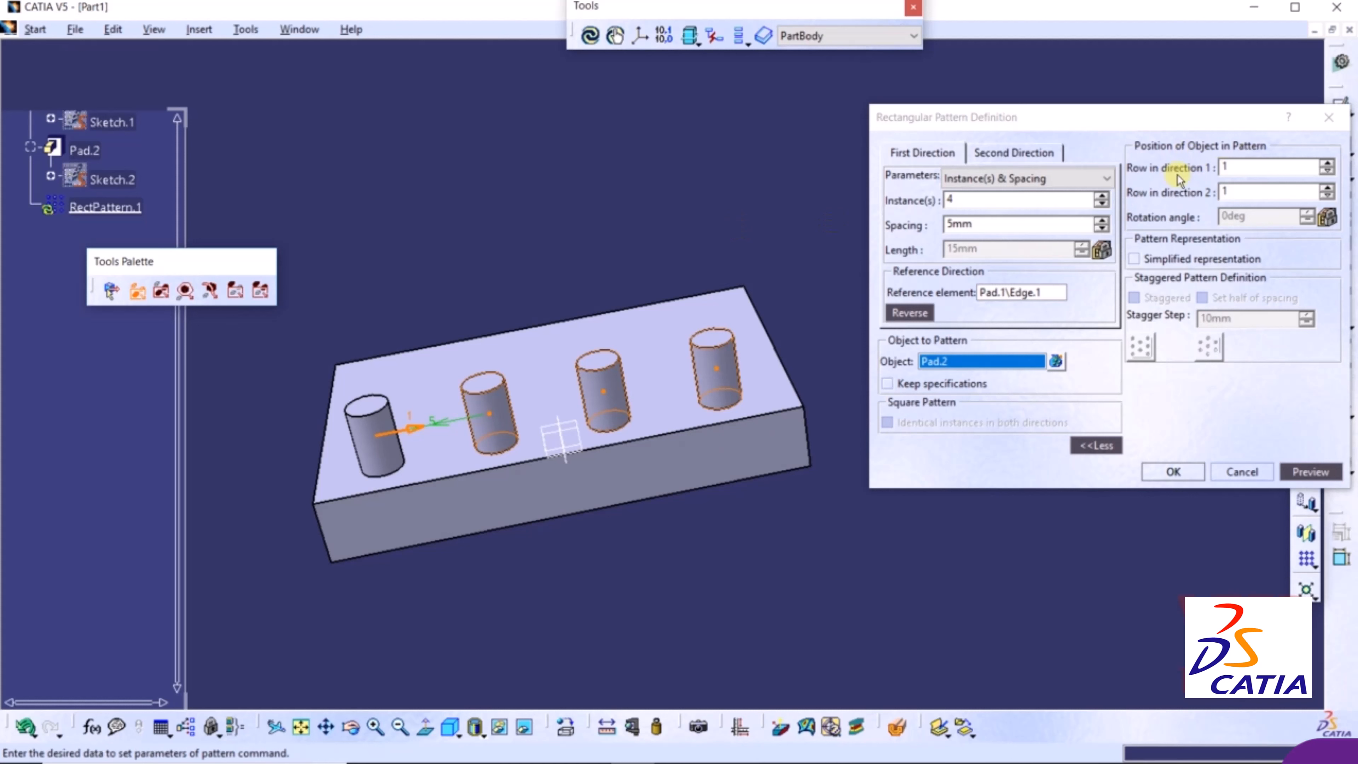
pyautogui.click(1267, 170)
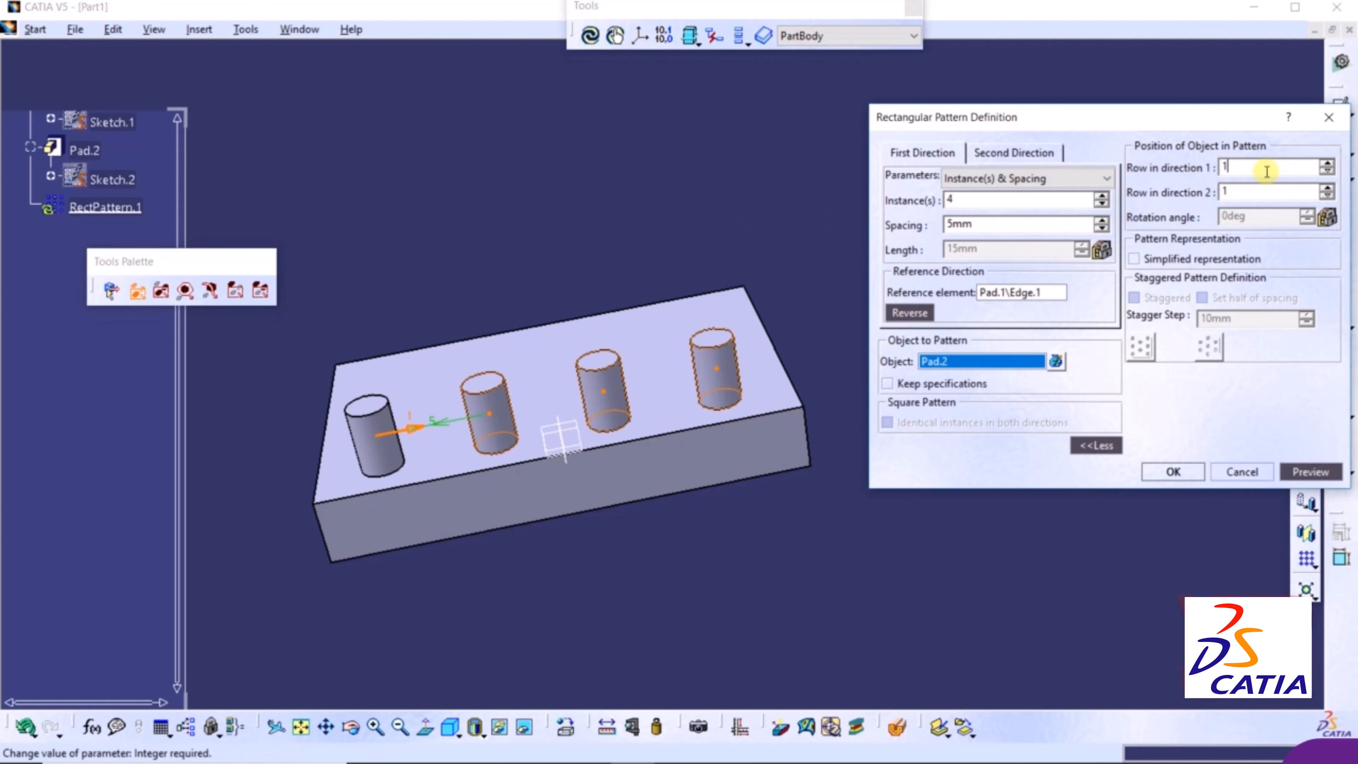
pyautogui.click(1246, 192)
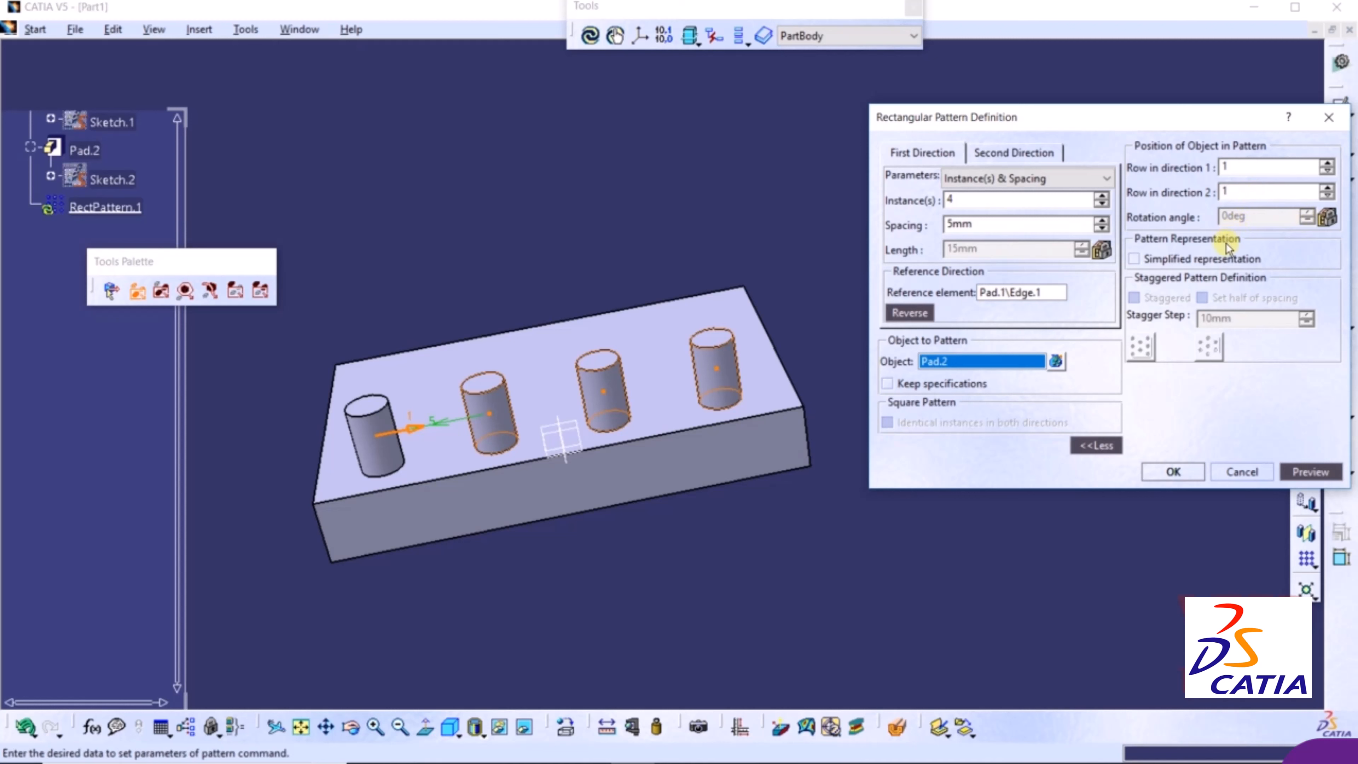
pyautogui.click(1326, 163)
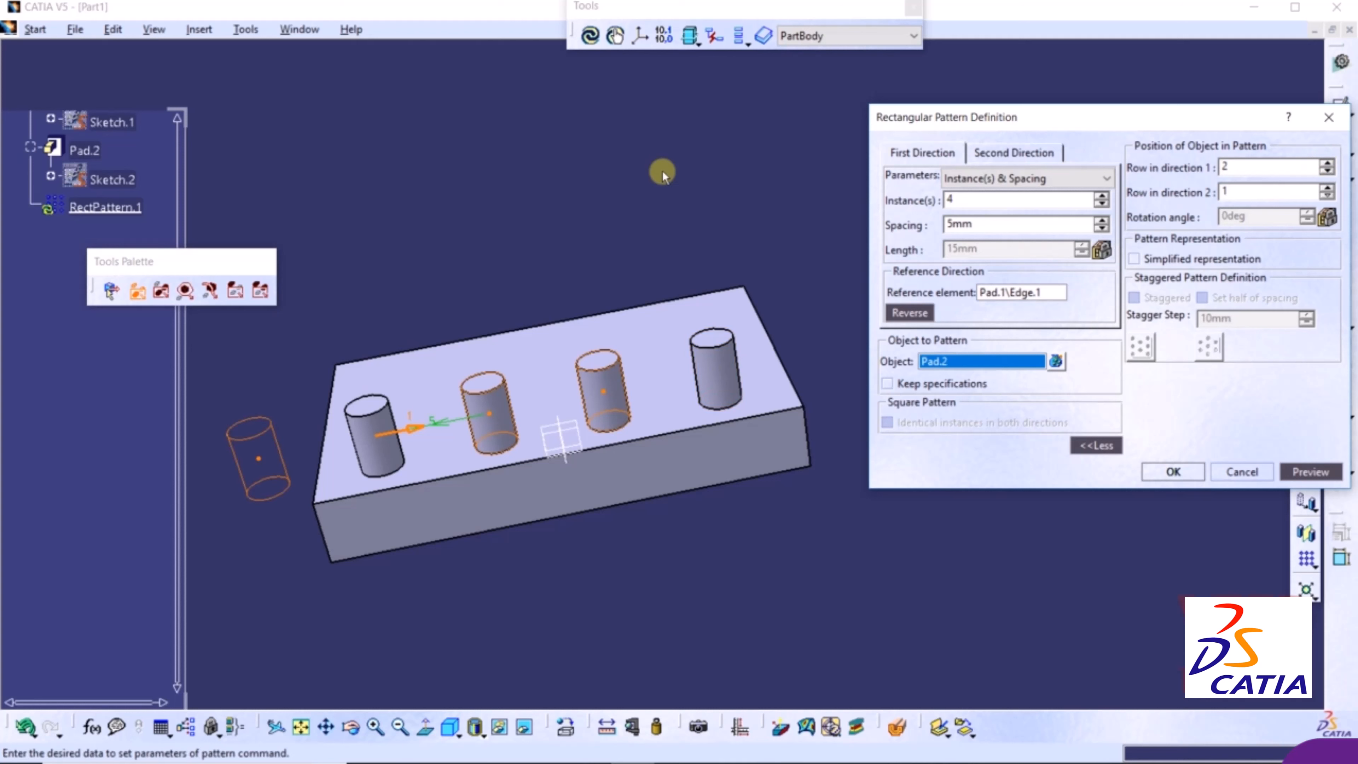
pyautogui.moveTo(662, 171); pyautogui.dragTo(733, 195, button='middle')
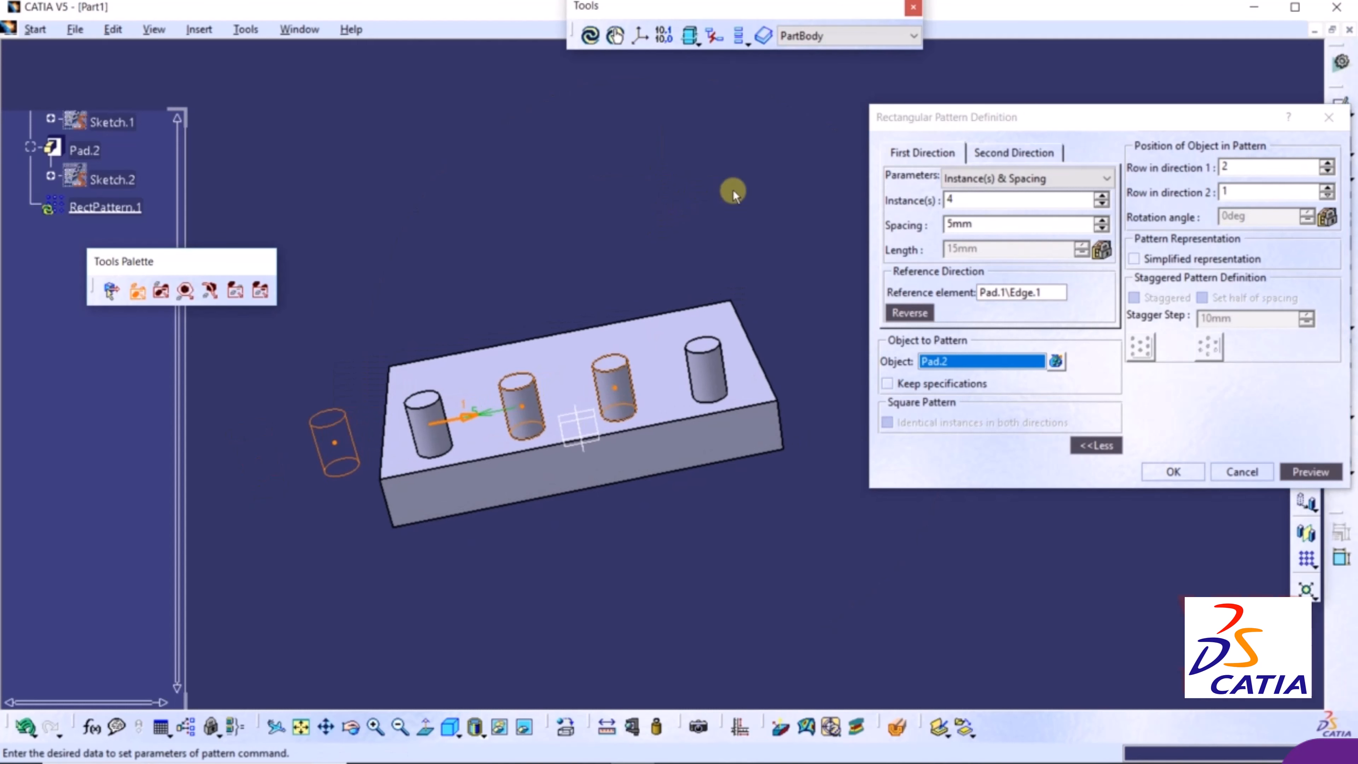
pyautogui.click(1328, 163)
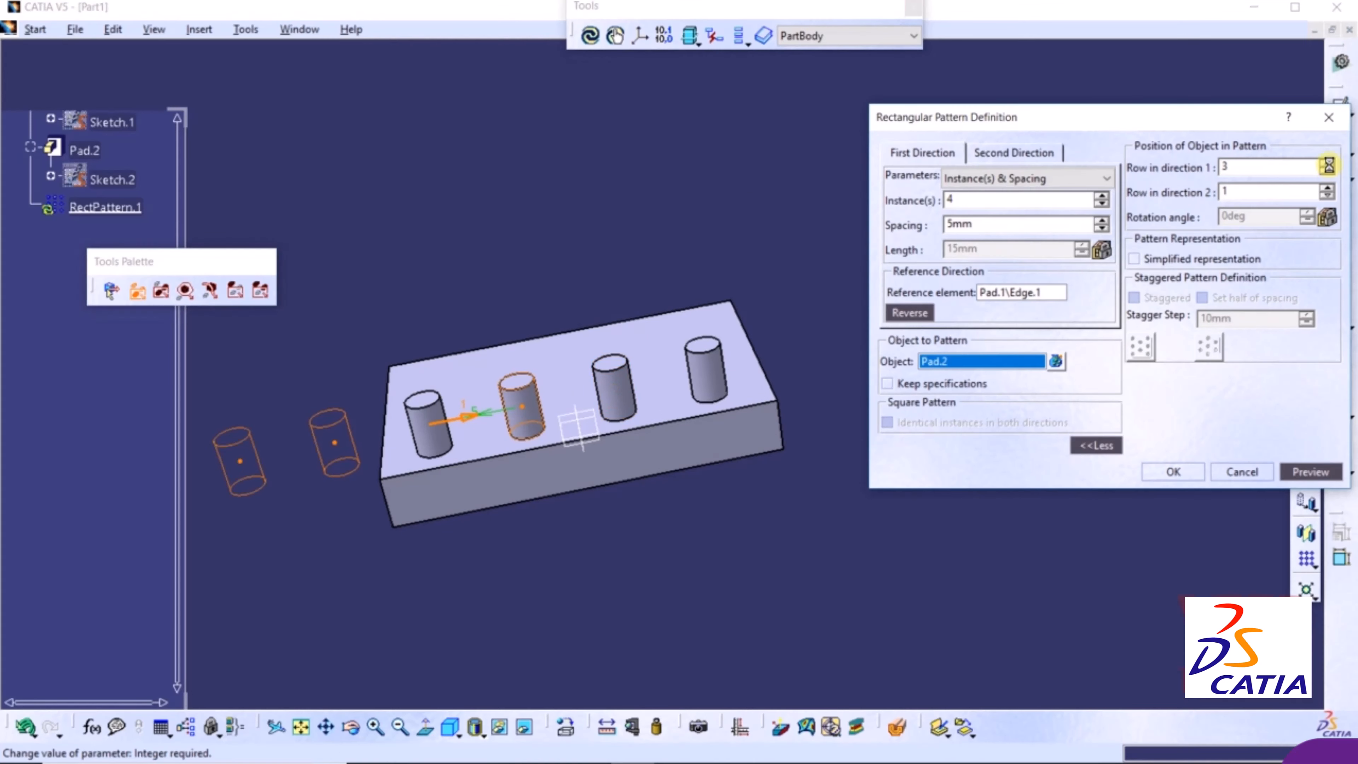
pyautogui.click(1327, 197)
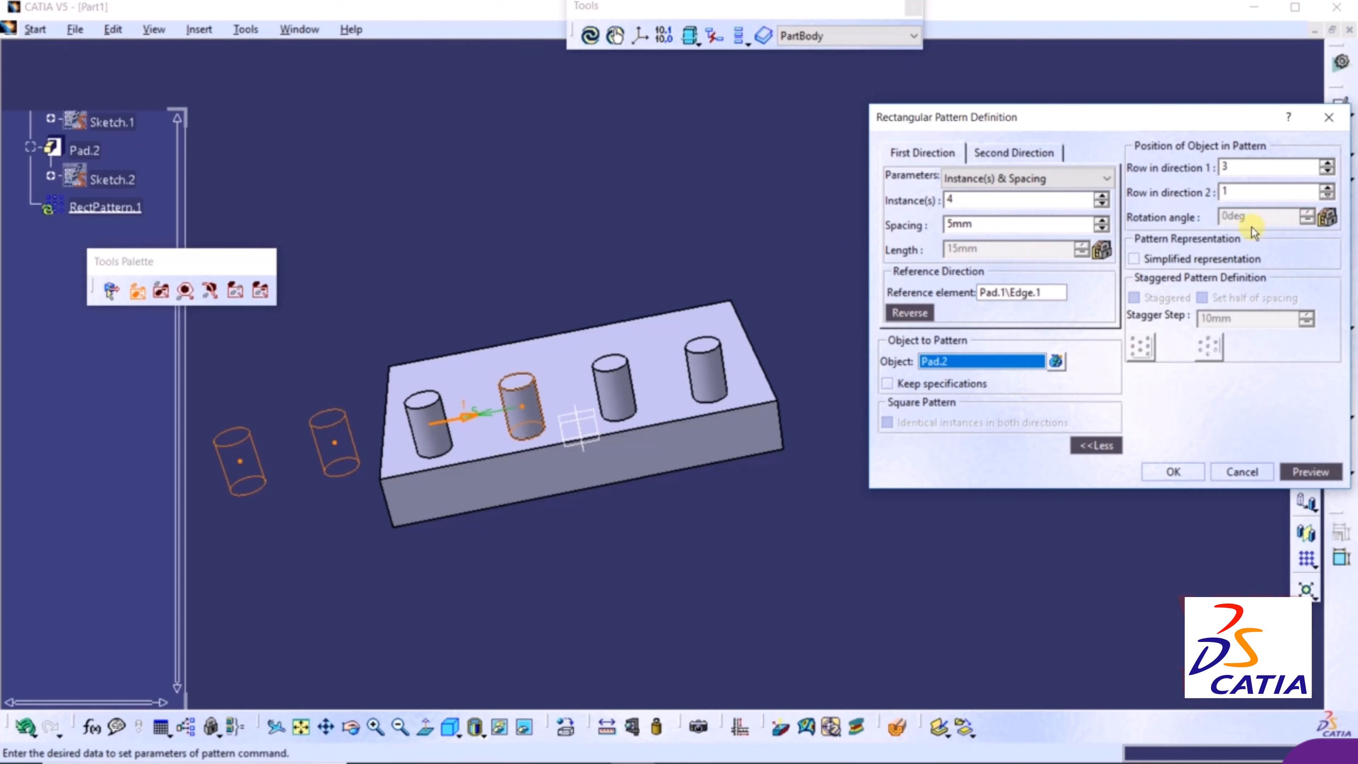
pyautogui.click(1241, 472)
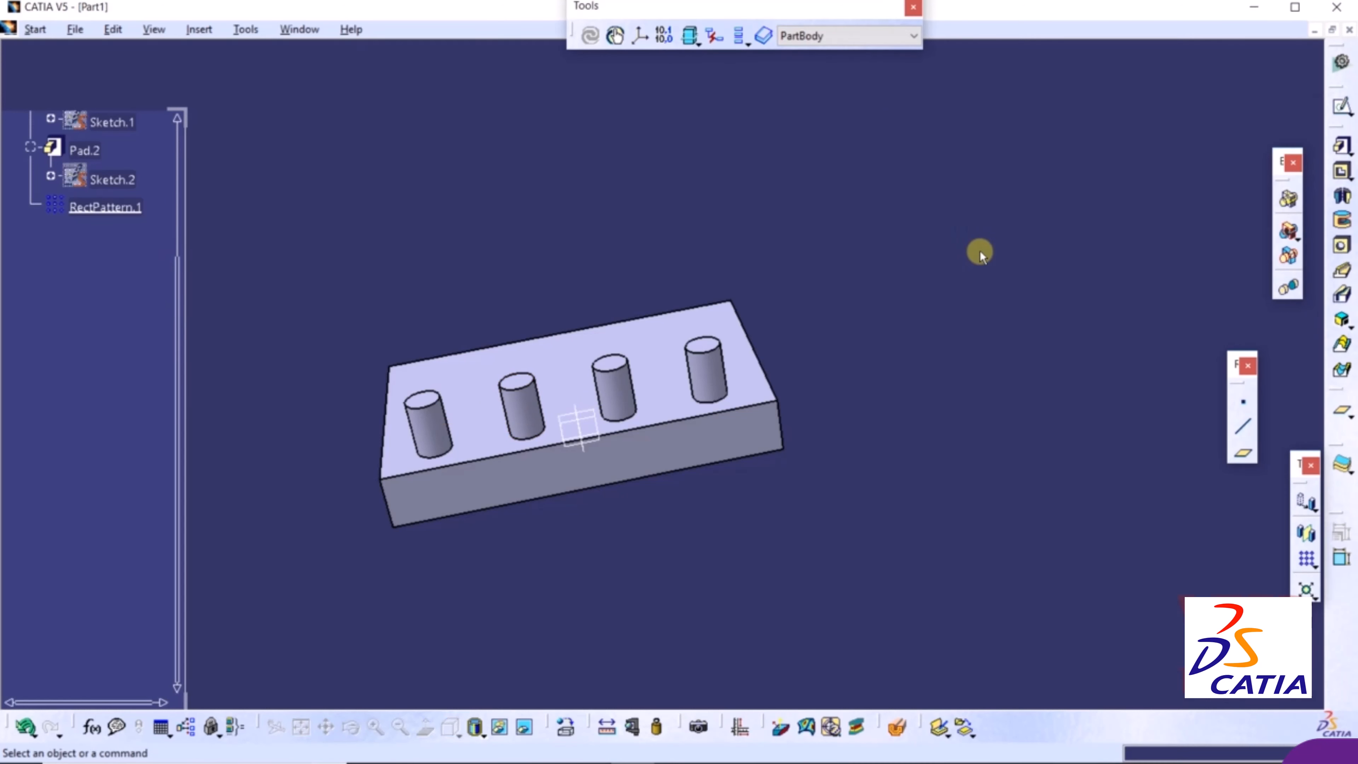
# Reopen the rectangular pattern and use the plate's short upper edge beside the original cylinder as the second direction's reference.
pyautogui.doubleClick(105, 207)
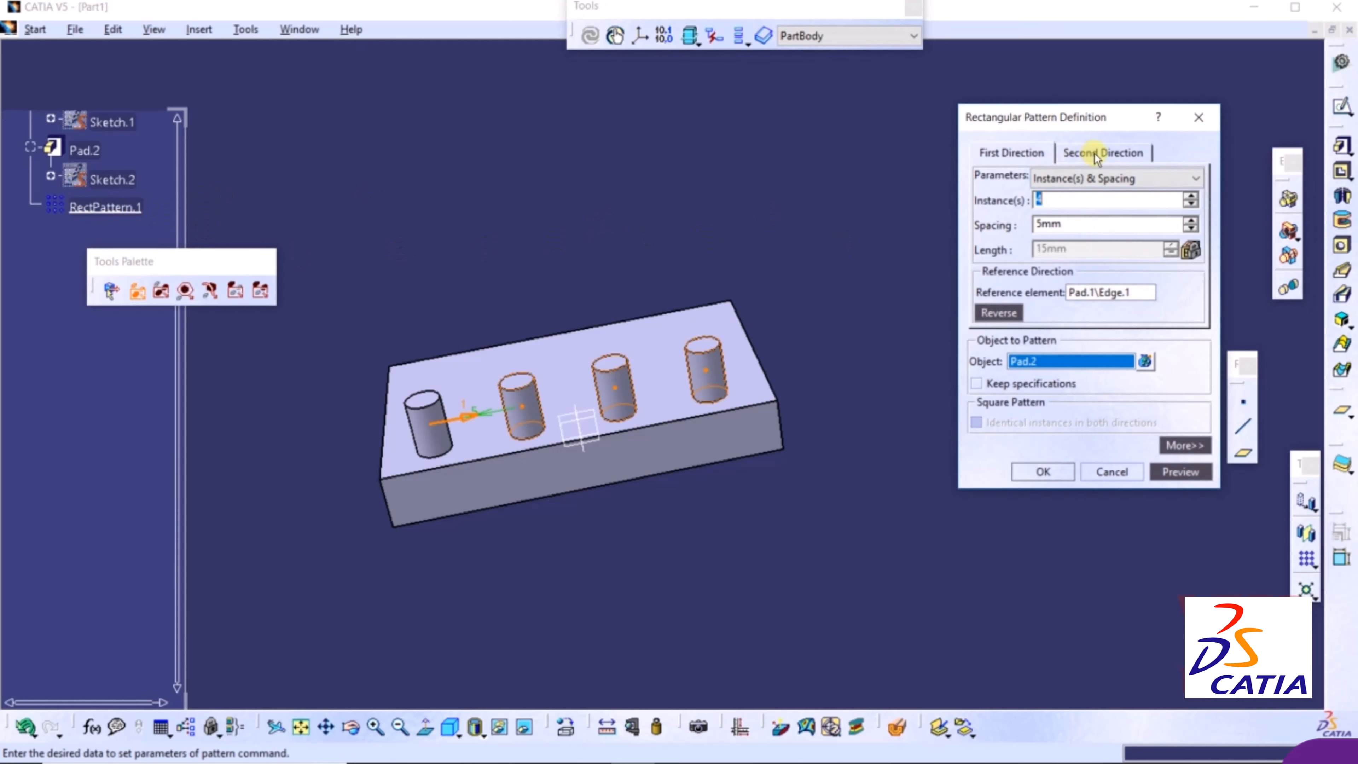
pyautogui.click(1095, 155)
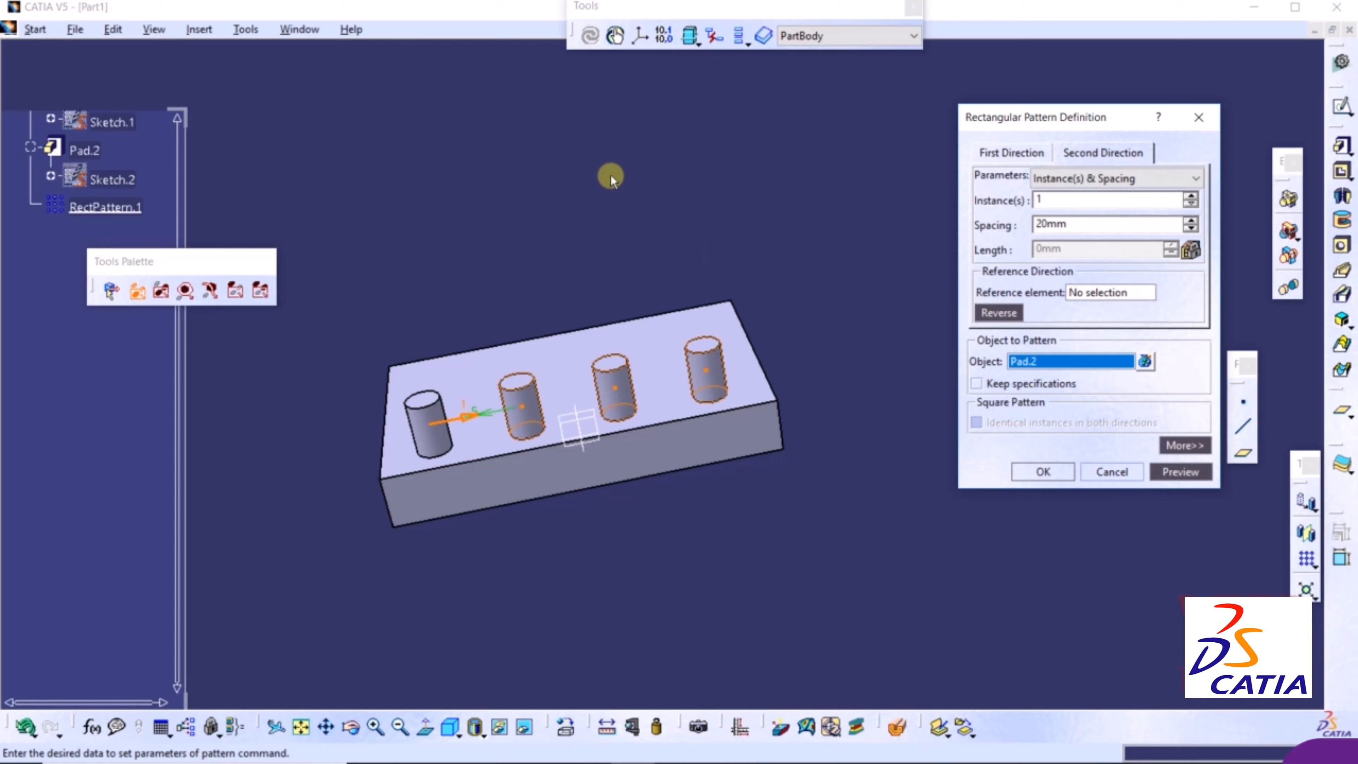
pyautogui.moveTo(534, 177); pyautogui.dragTo(821, 239, button='middle')
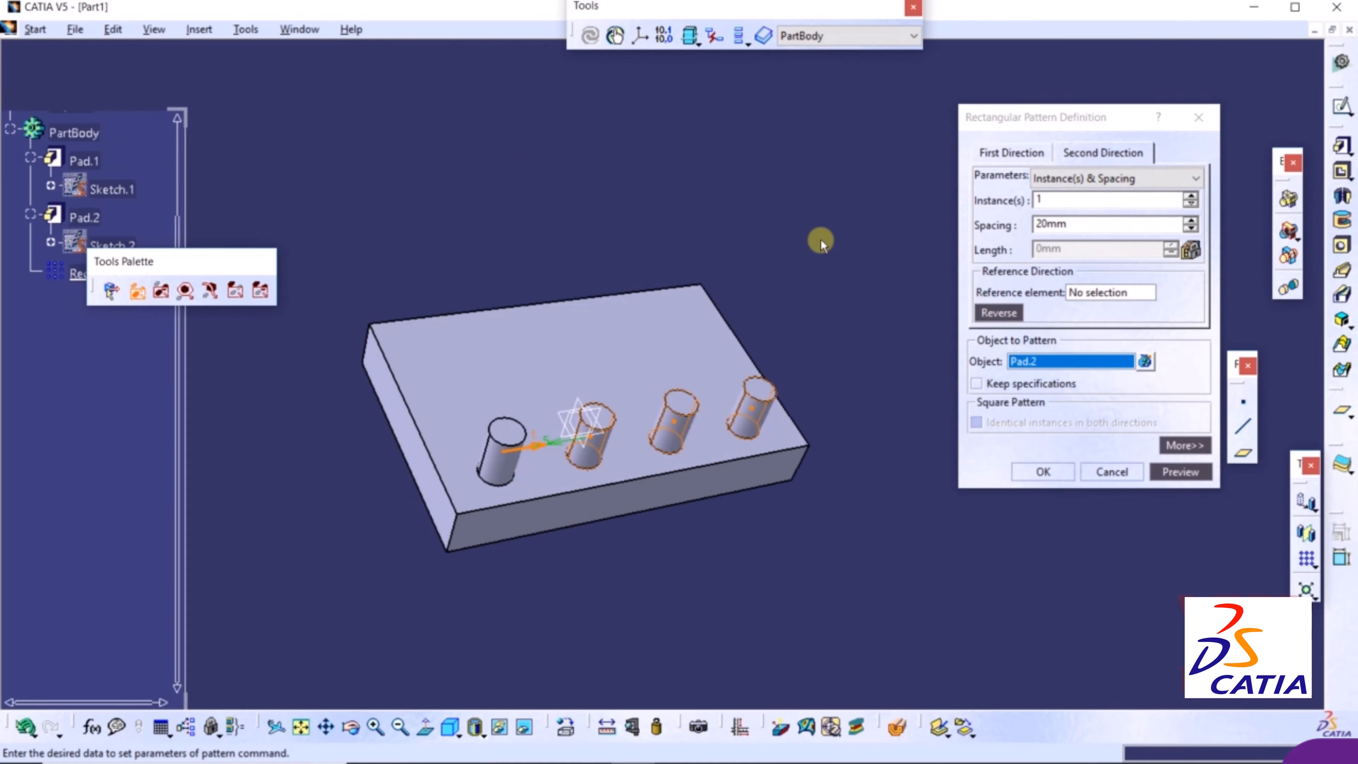
pyautogui.click(1104, 298)
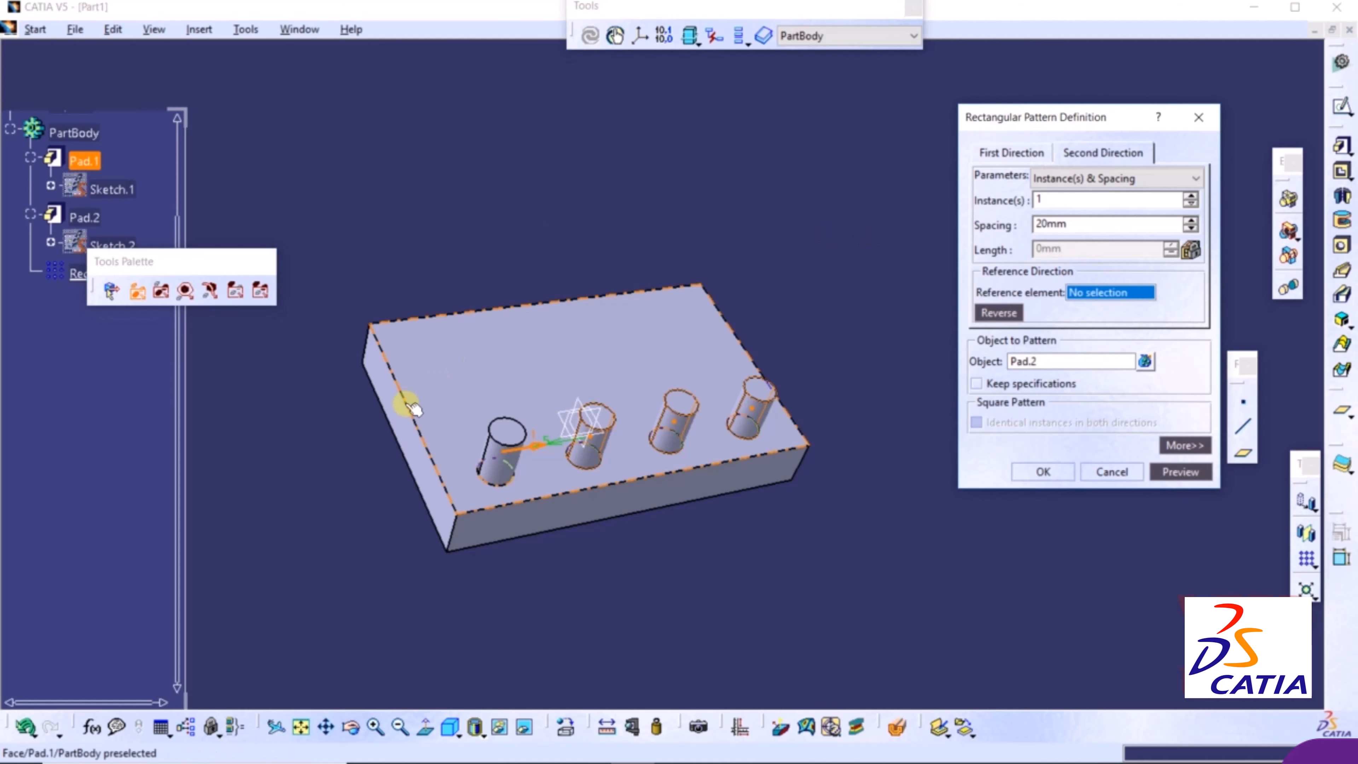
pyautogui.click(419, 424)
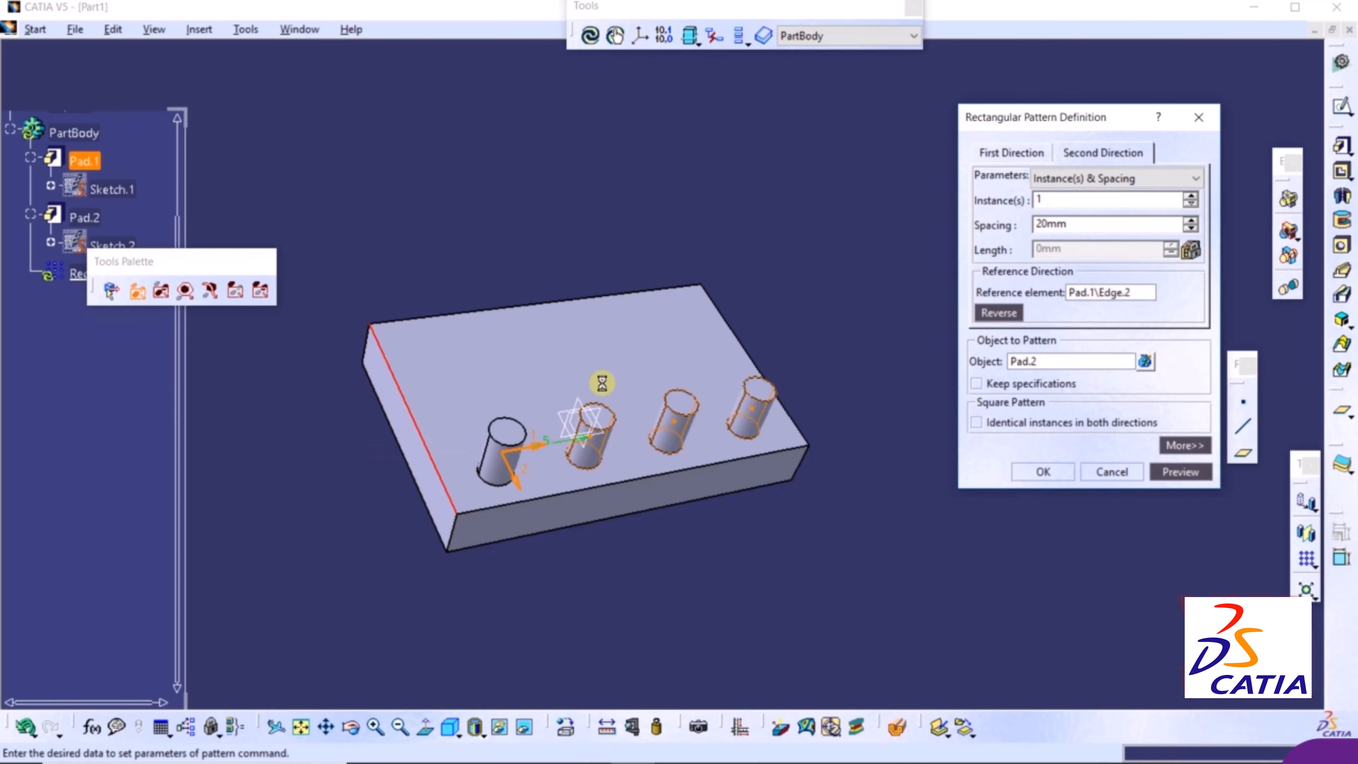
# Give the second direction 3 instances at 5 mm spacing, reverse it to run across the plate, and apply the pattern.
pyautogui.click(1190, 198)
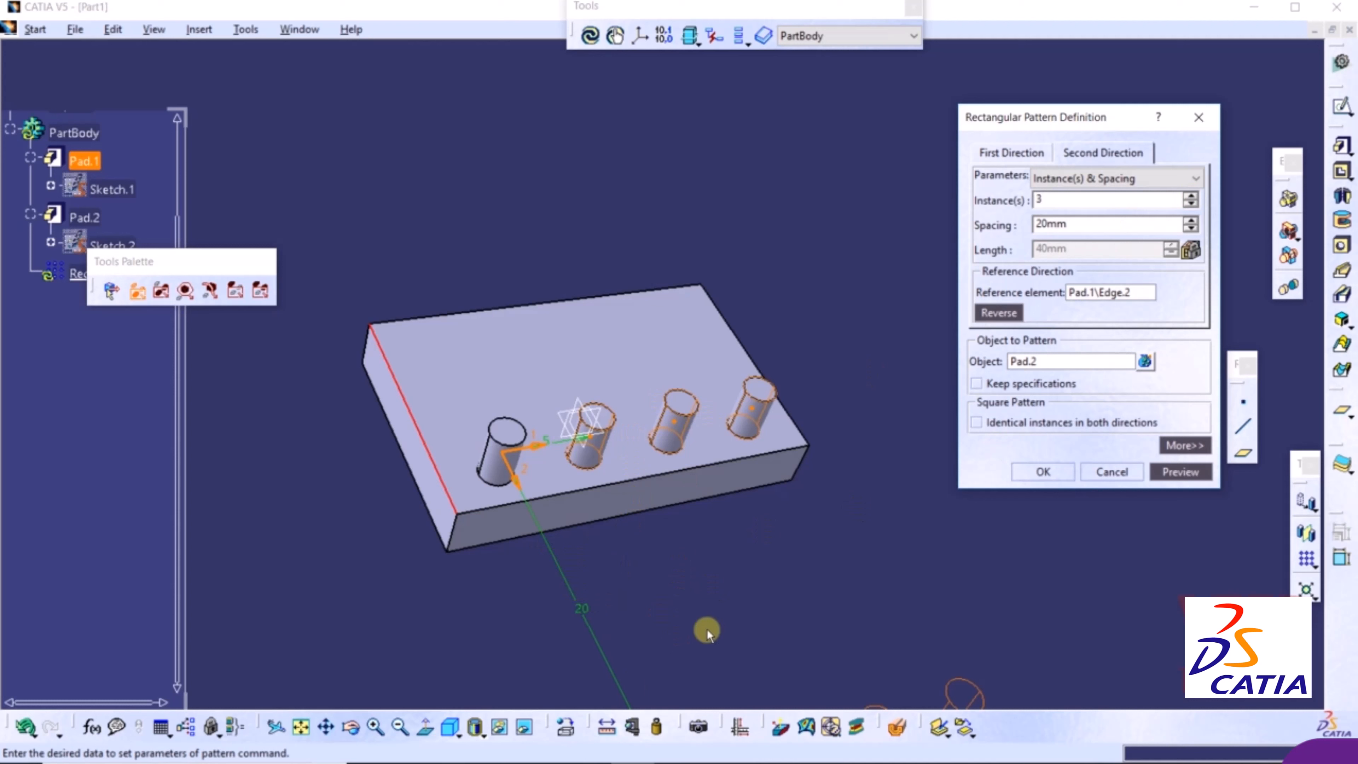
pyautogui.click(999, 313)
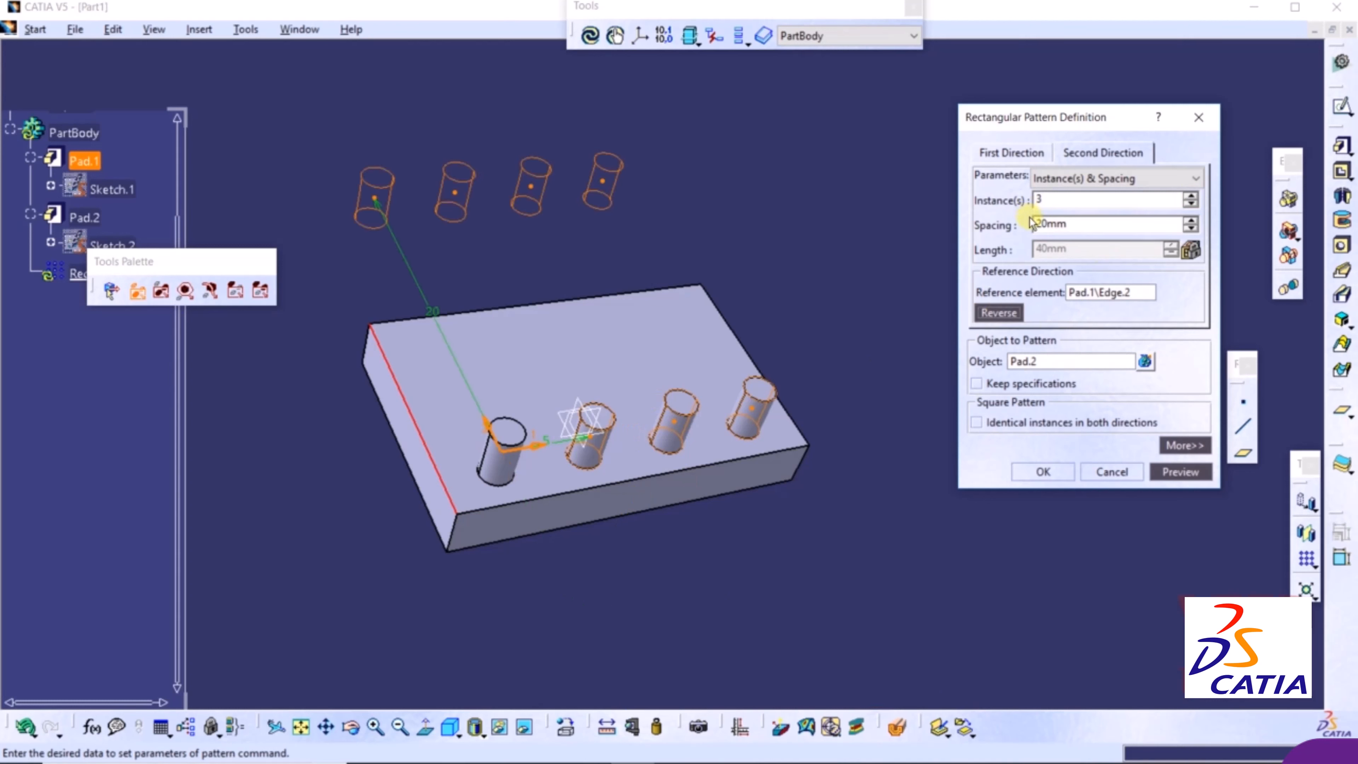
pyautogui.doubleClick(1105, 223)
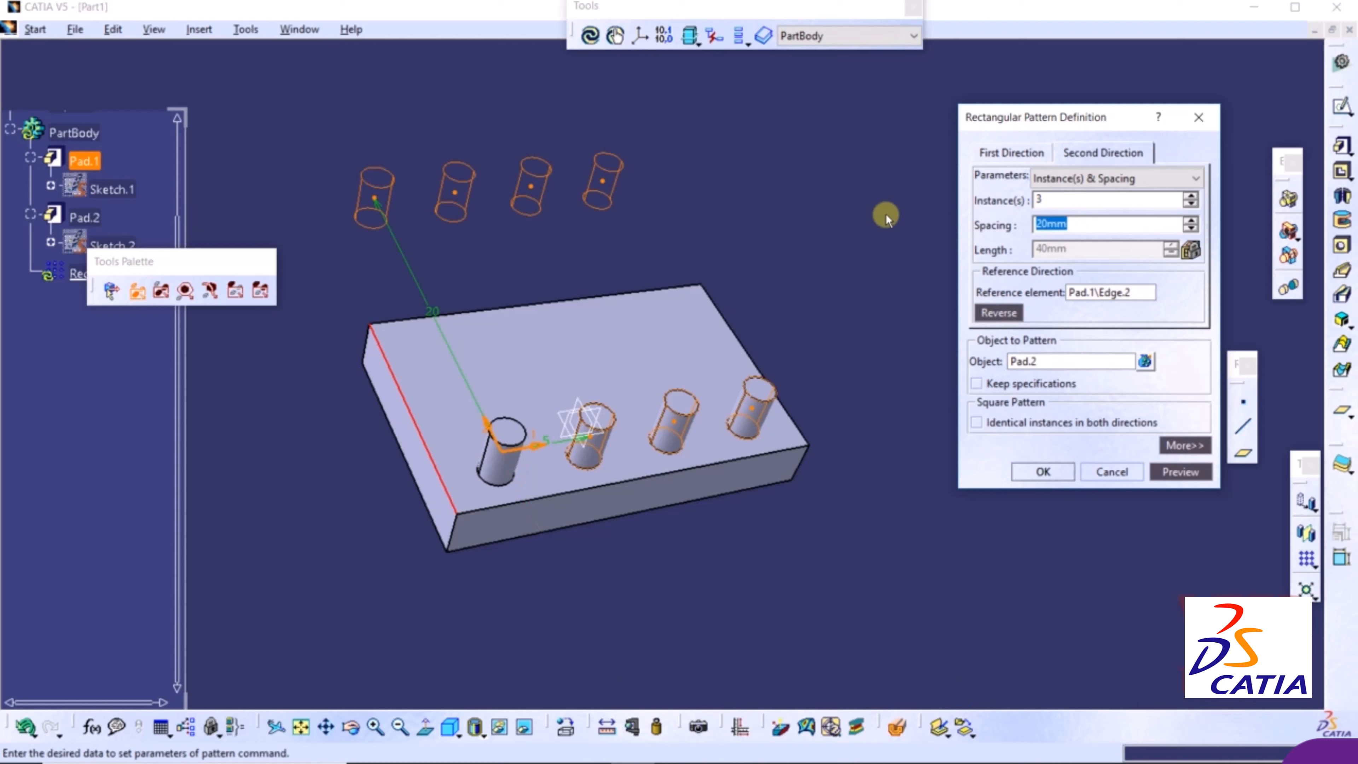
pyautogui.write('3')
pyautogui.click(1192, 222)
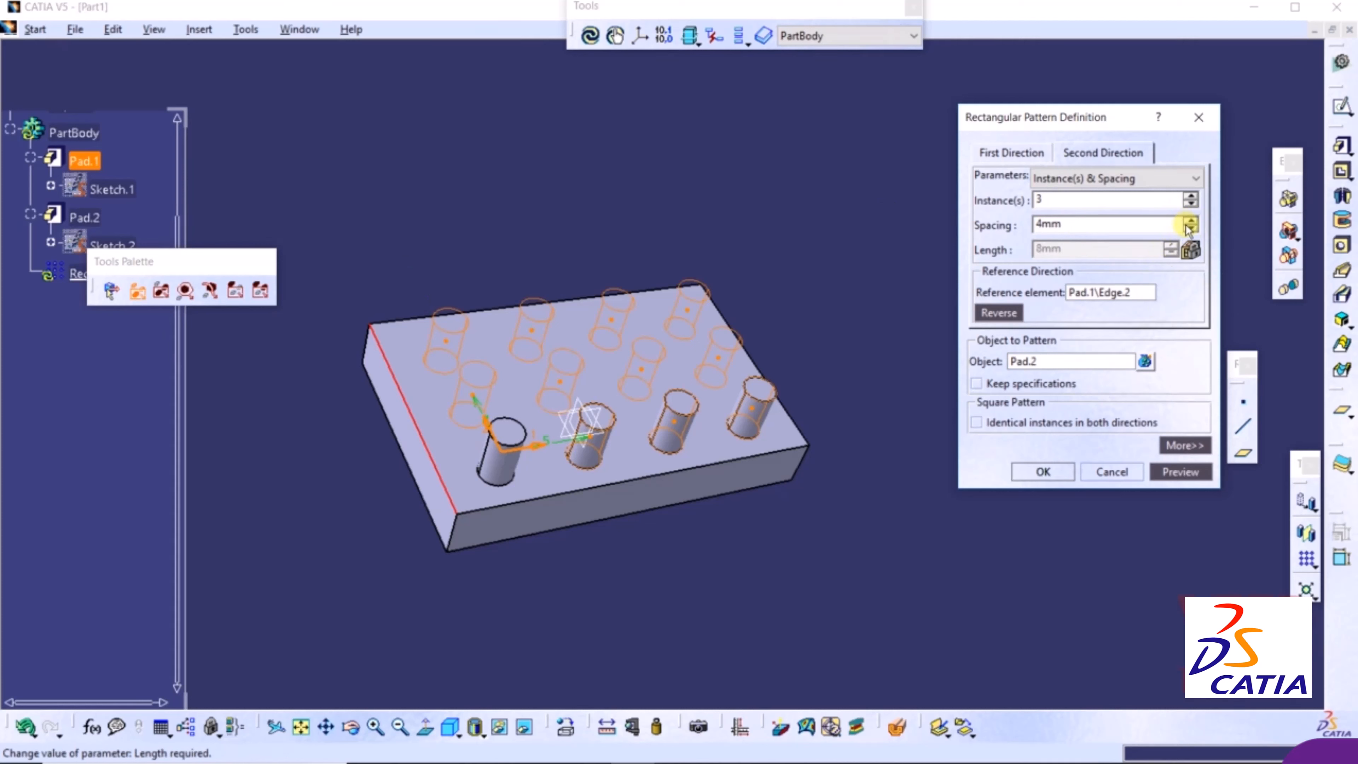
pyautogui.click(1189, 220)
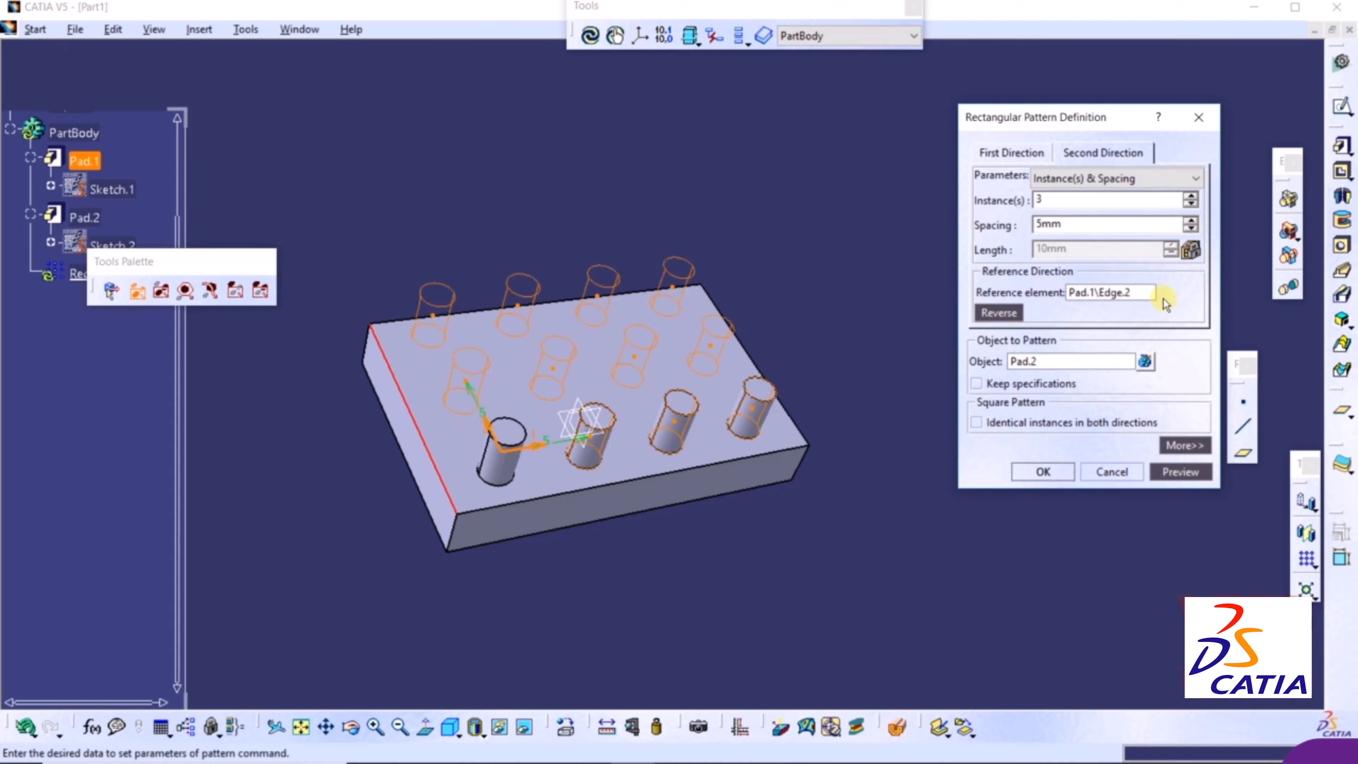
pyautogui.click(1044, 471)
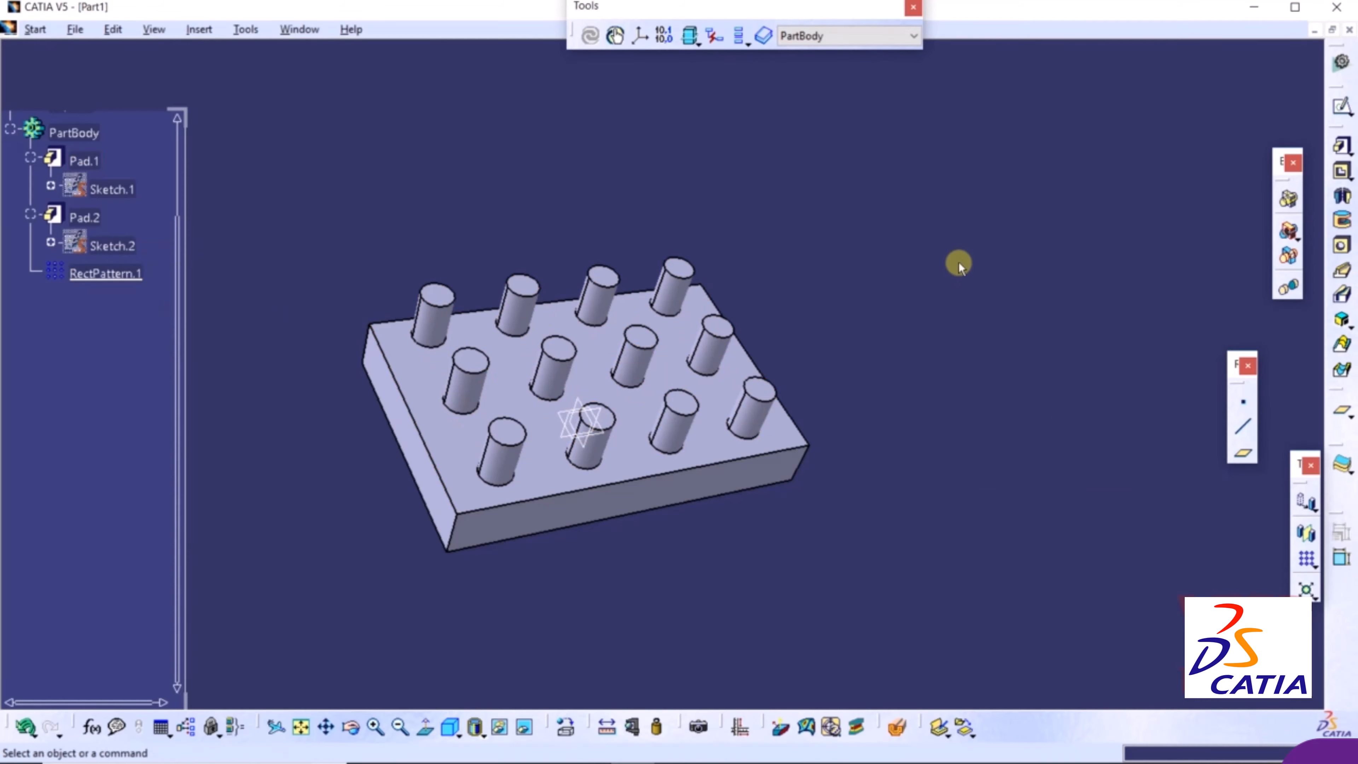
# Reopen the rectangular pattern with its extended options and try placing the original cylinder in row 3 of direction 1.
pyautogui.moveTo(958, 262)
pyautogui.mouseDown(button='middle')
pyautogui.moveTo(830, 294)
pyautogui.moveTo(730, 425)
pyautogui.moveTo(876, 303)
pyautogui.moveTo(982, 260)
pyautogui.moveTo(946, 309)
pyautogui.moveTo(948, 243)
pyautogui.mouseUp(button='middle')
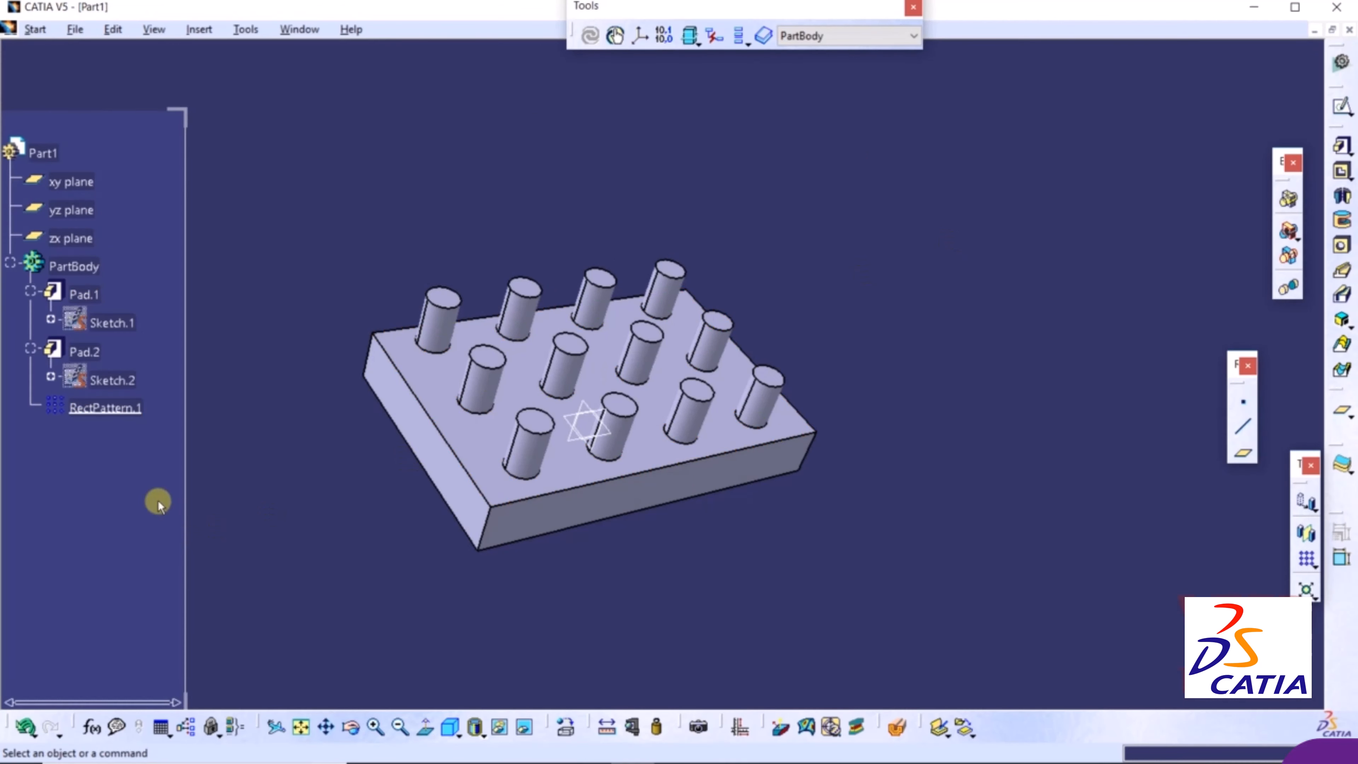
pyautogui.doubleClick(114, 412)
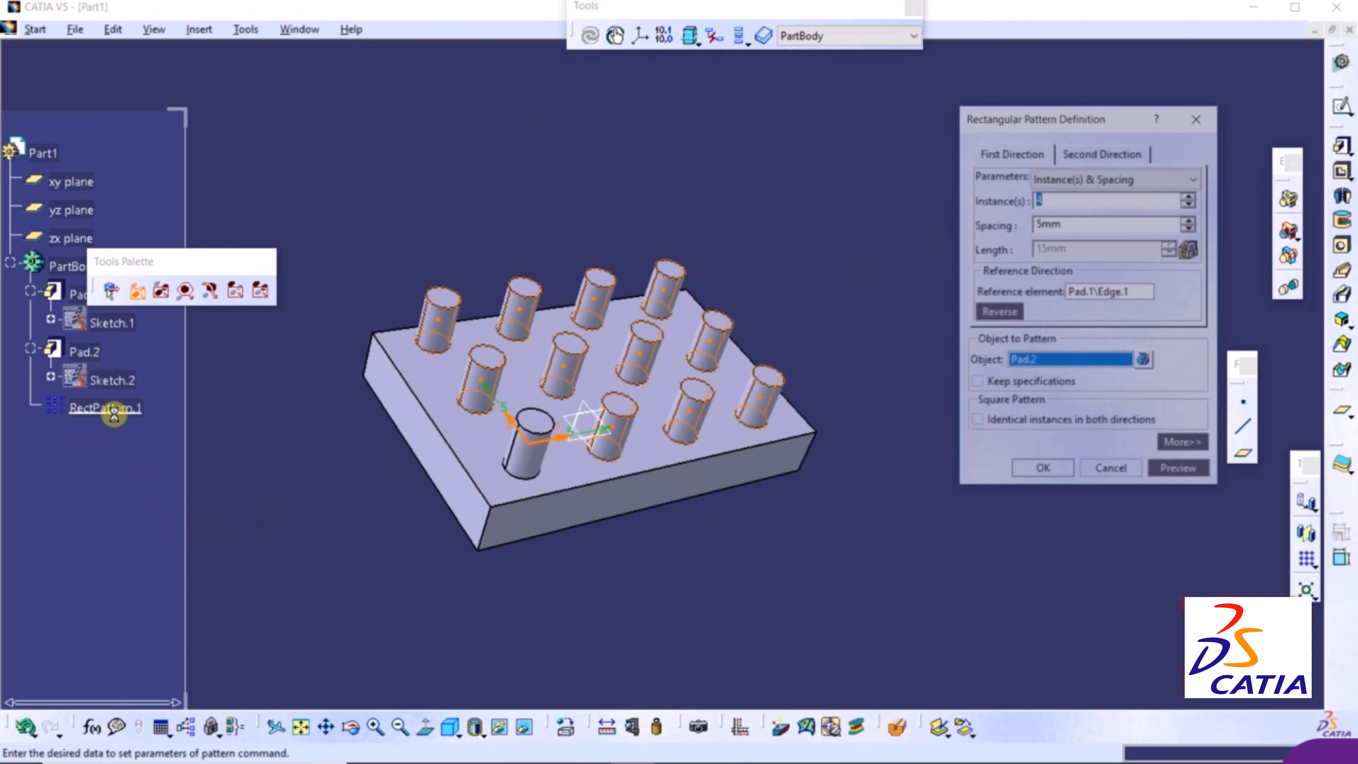
pyautogui.click(1184, 446)
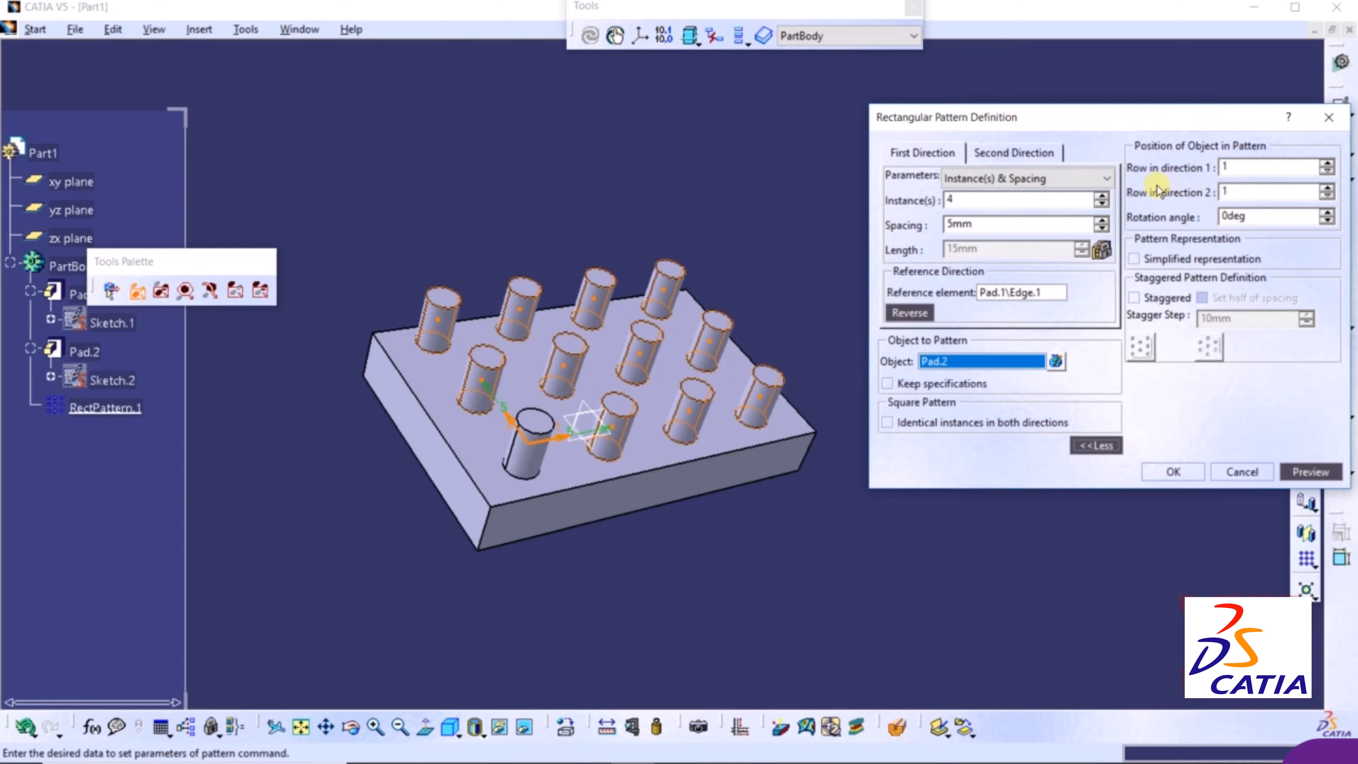
pyautogui.click(1327, 164)
pyautogui.click(1327, 162)
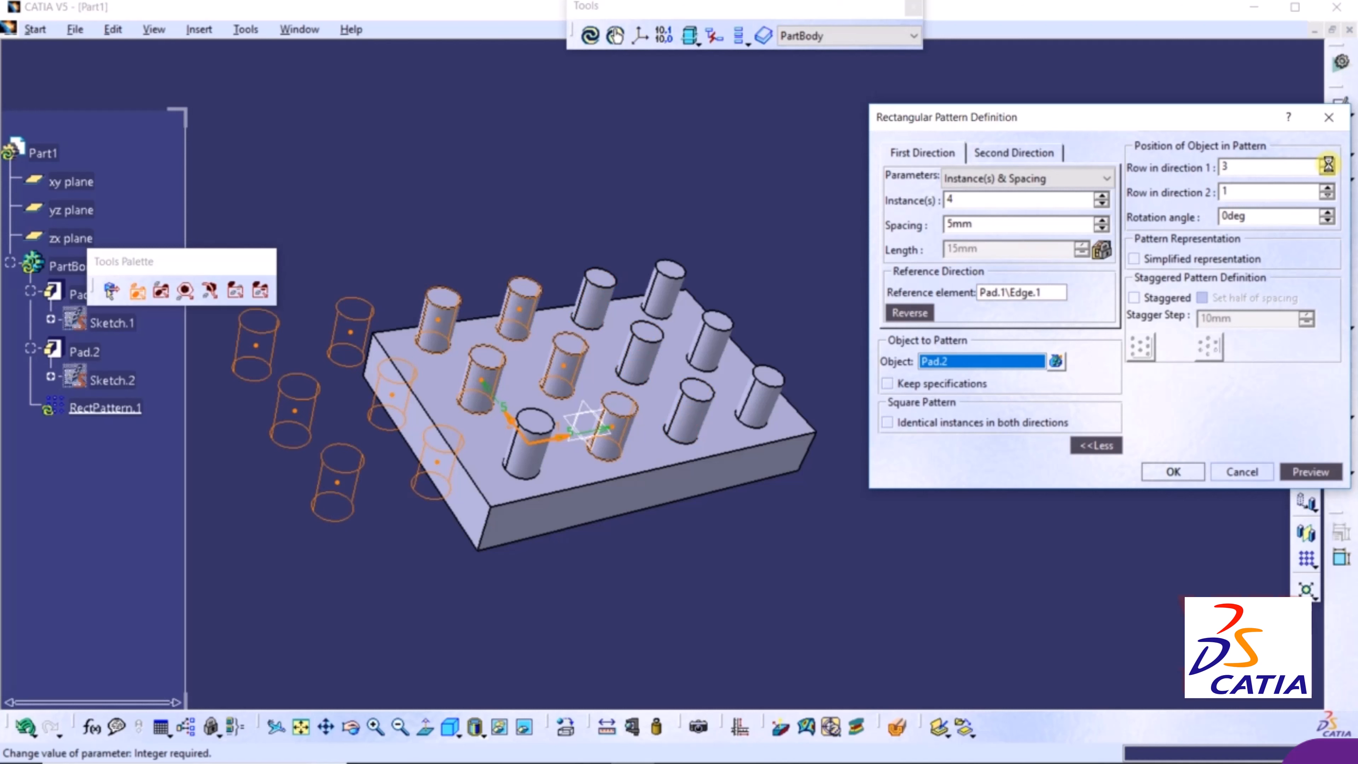
# Try placing the original cylinder in rows 4 and 2 of direction 2, and return both row positions to 1.
pyautogui.click(1327, 187)
pyautogui.click(1327, 188)
pyautogui.click(1328, 189)
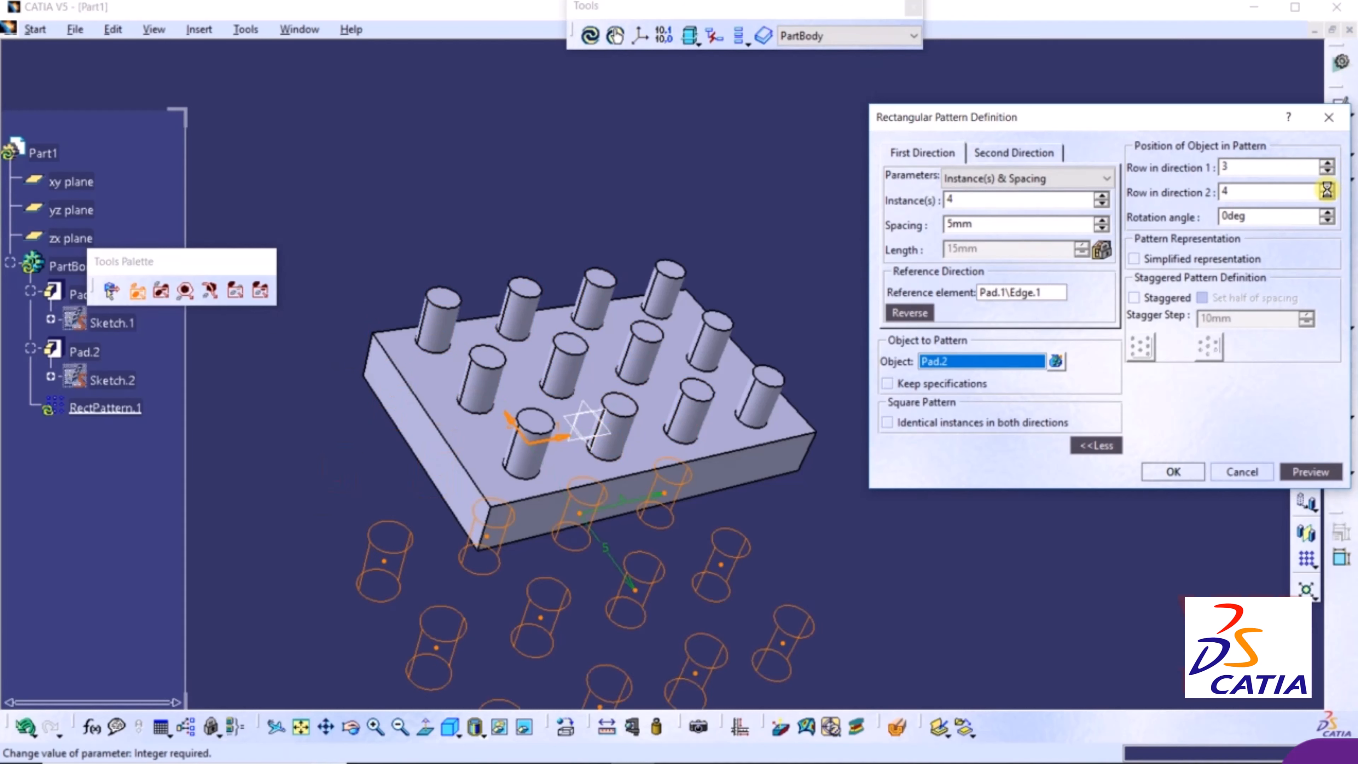
pyautogui.click(1328, 197)
pyautogui.click(1327, 197)
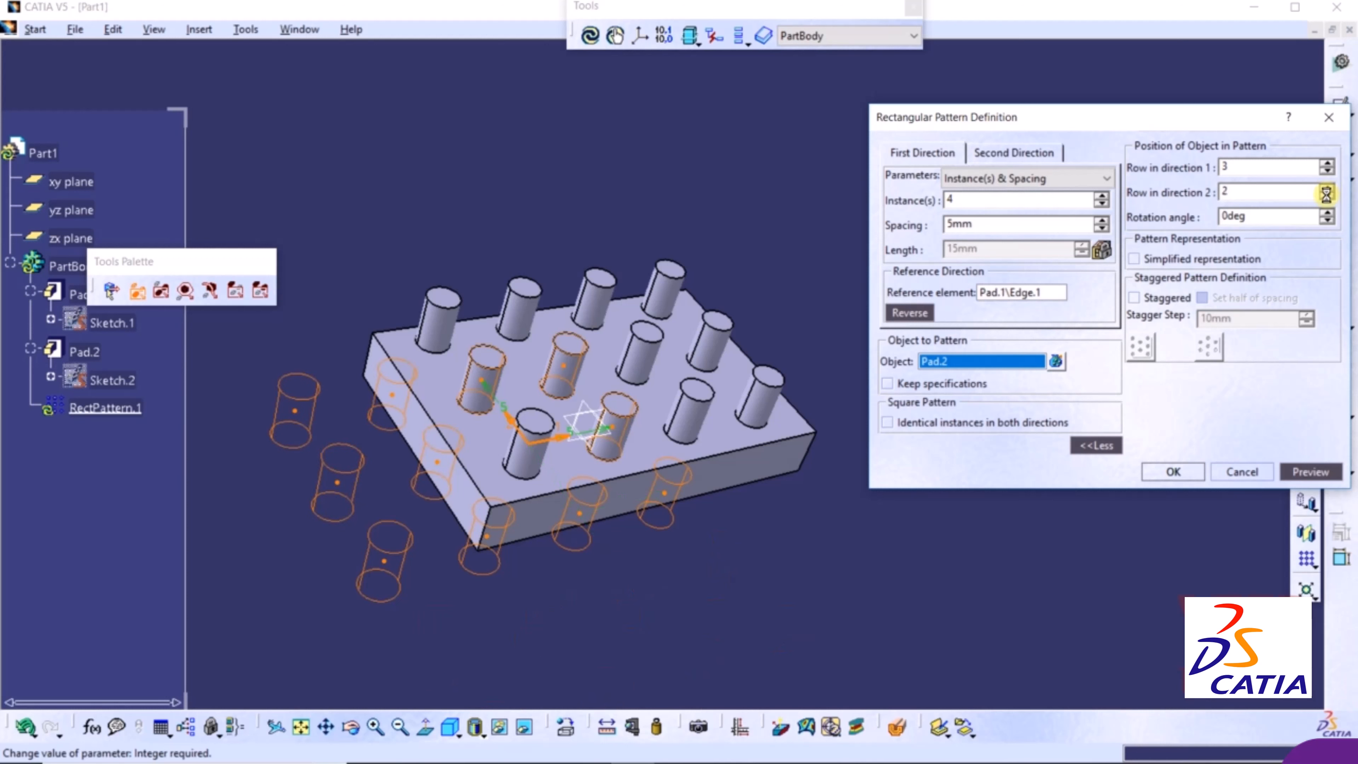
pyautogui.click(1327, 197)
pyautogui.click(1327, 171)
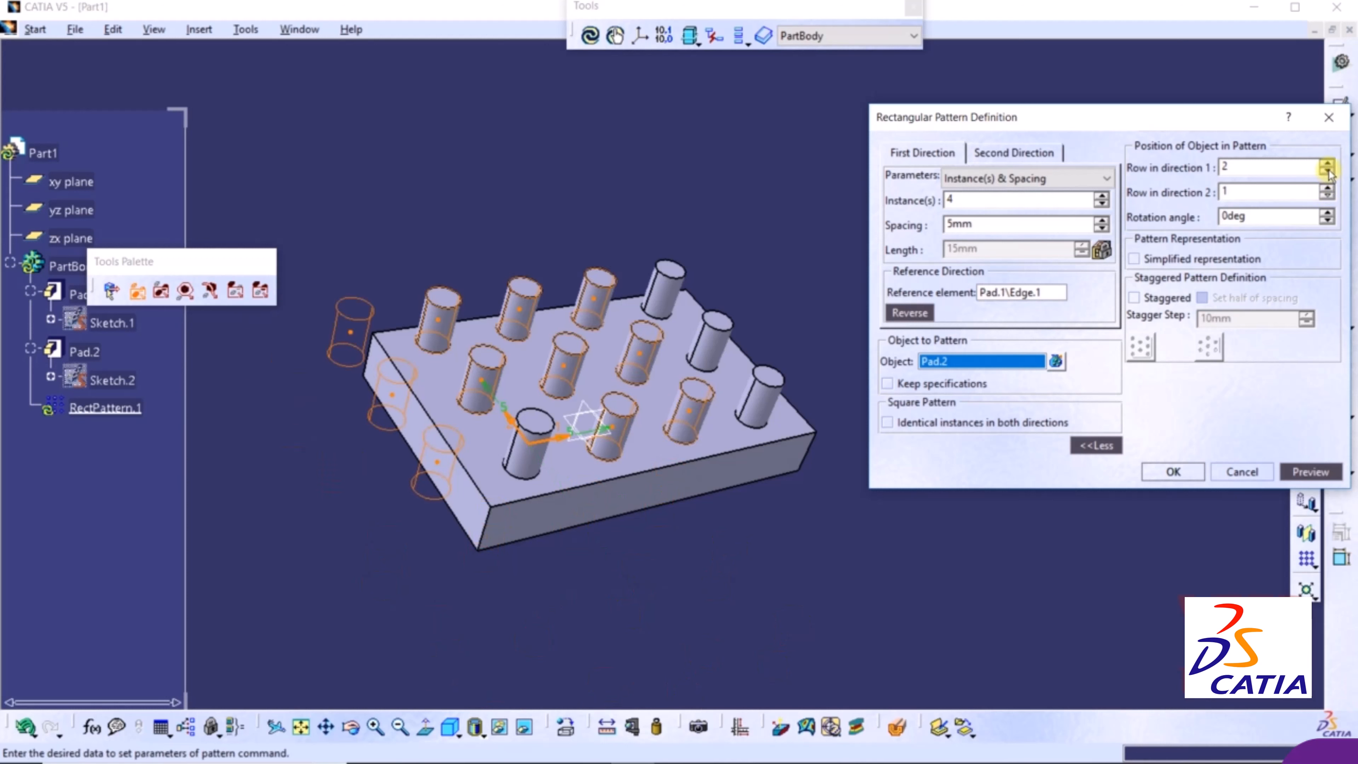
pyautogui.click(1329, 172)
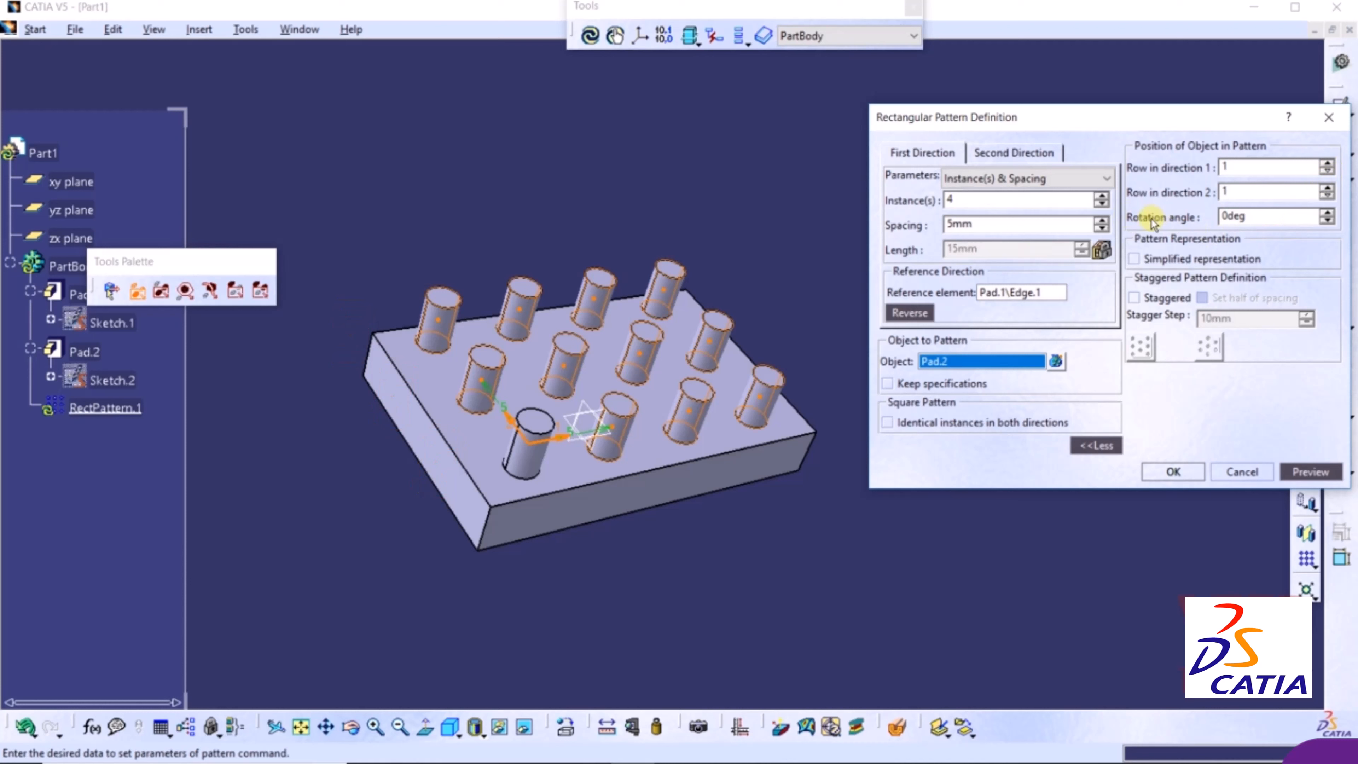
# Try rotating the pattern by 25, 40 and 60 degrees, and reset the rotation angle to 0.
pyautogui.doubleClick(1315, 217)
pyautogui.write('25')
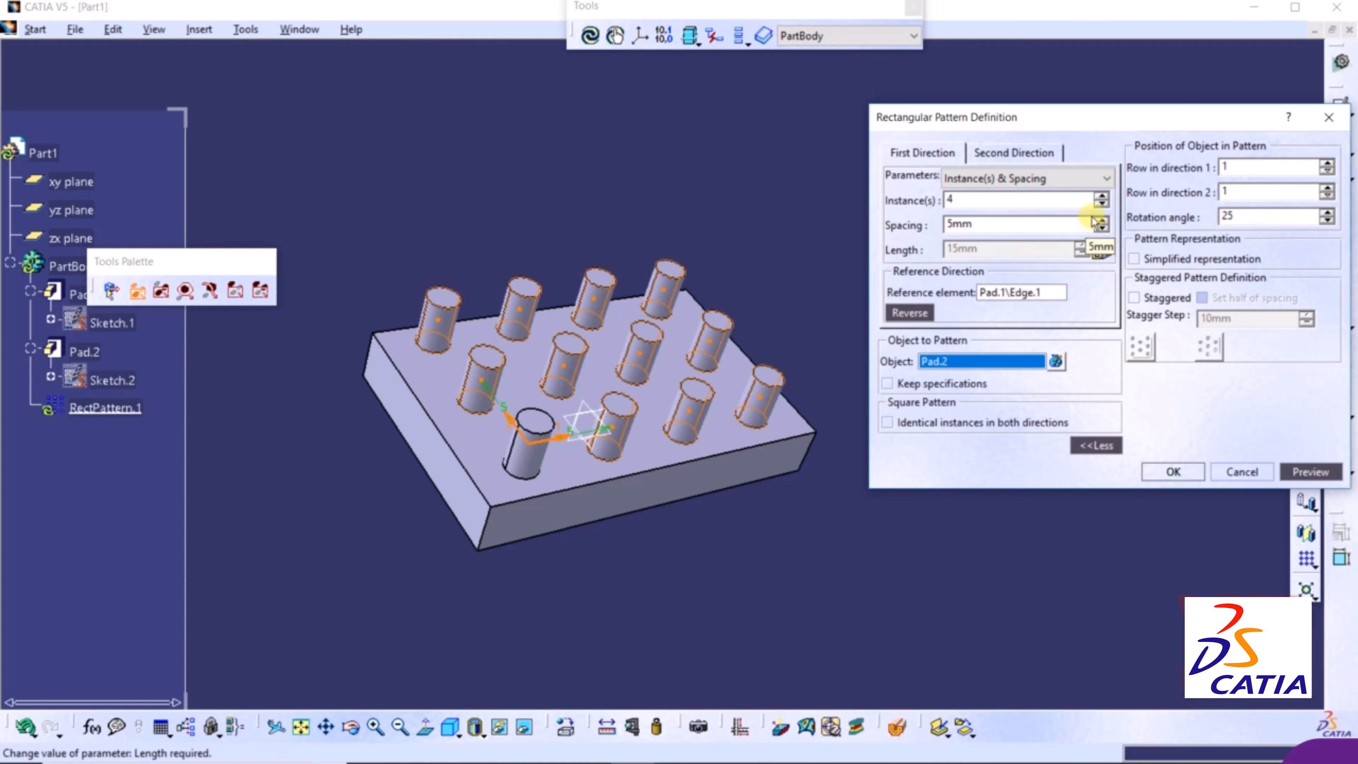
pyautogui.click(1329, 214)
pyautogui.click(1328, 213)
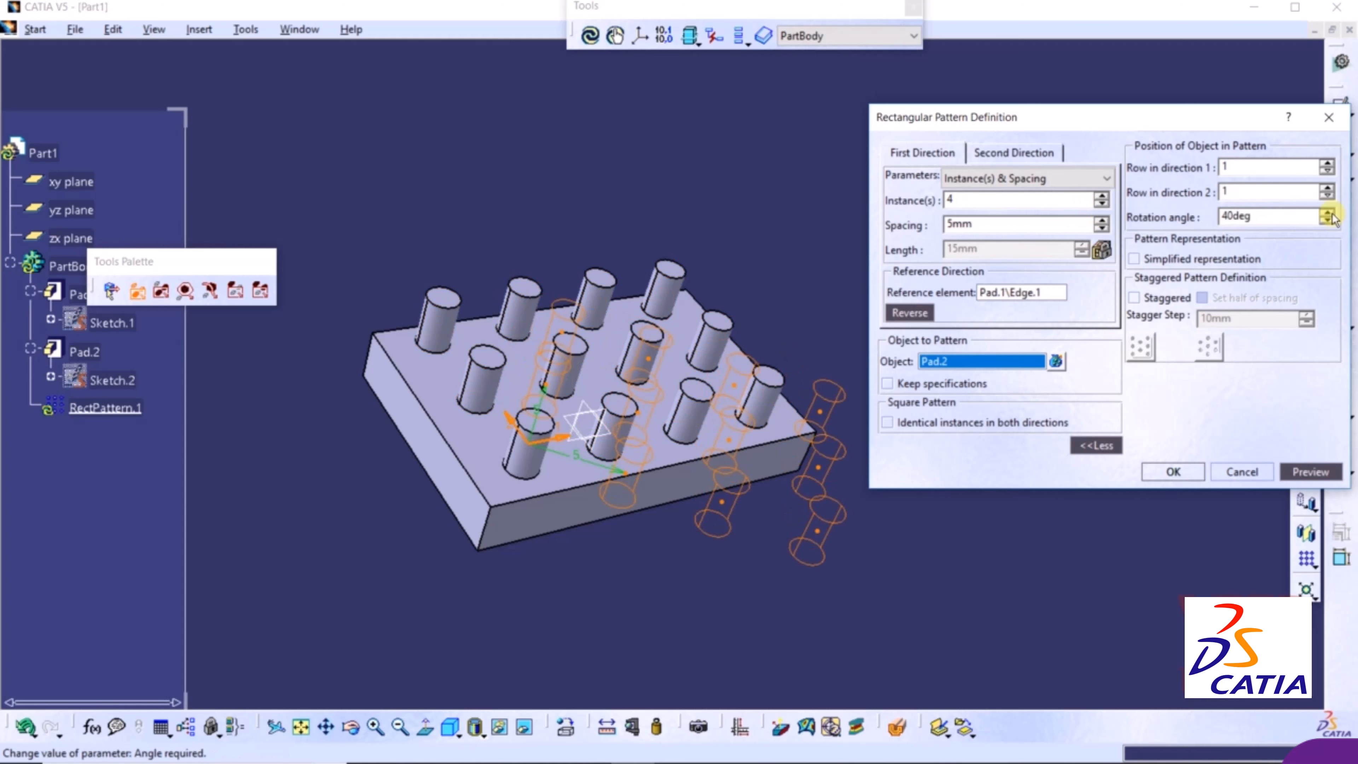
pyautogui.click(1328, 214)
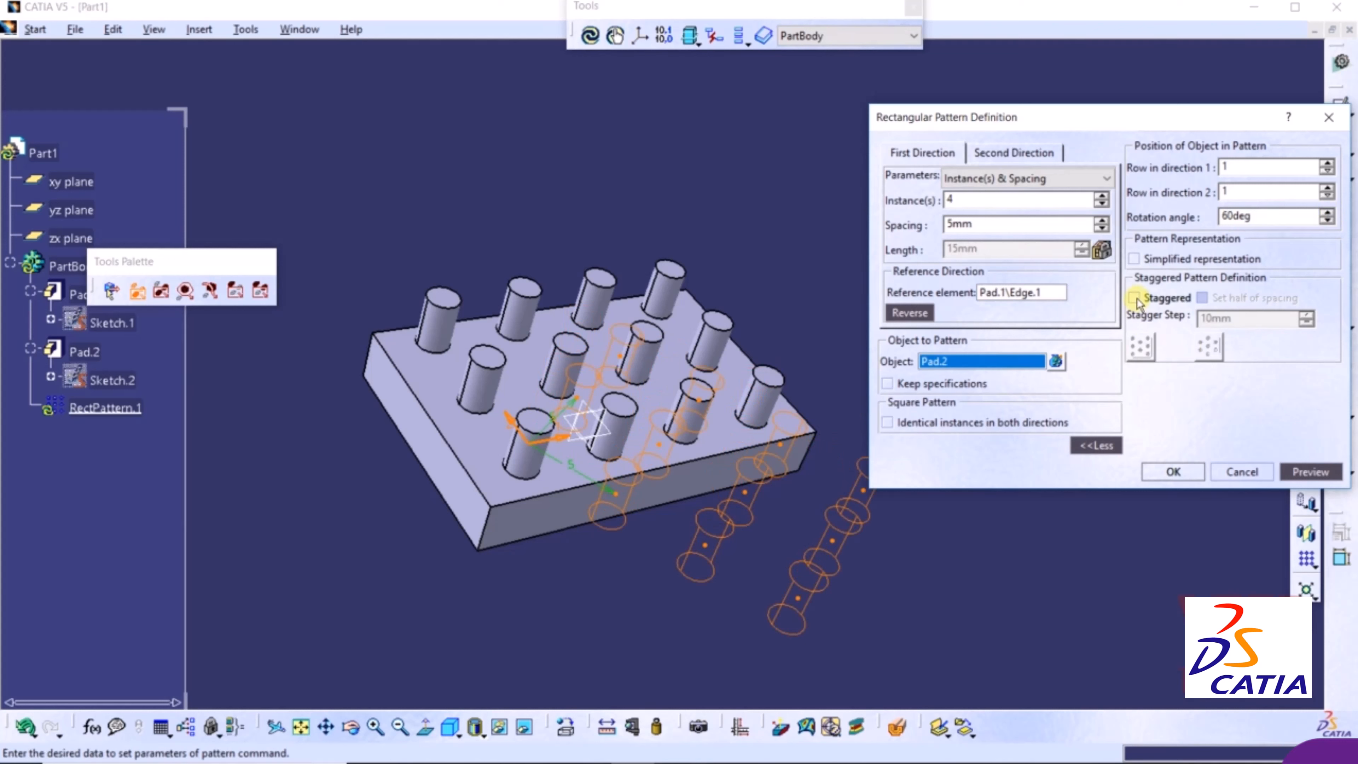
pyautogui.doubleClick(1282, 215)
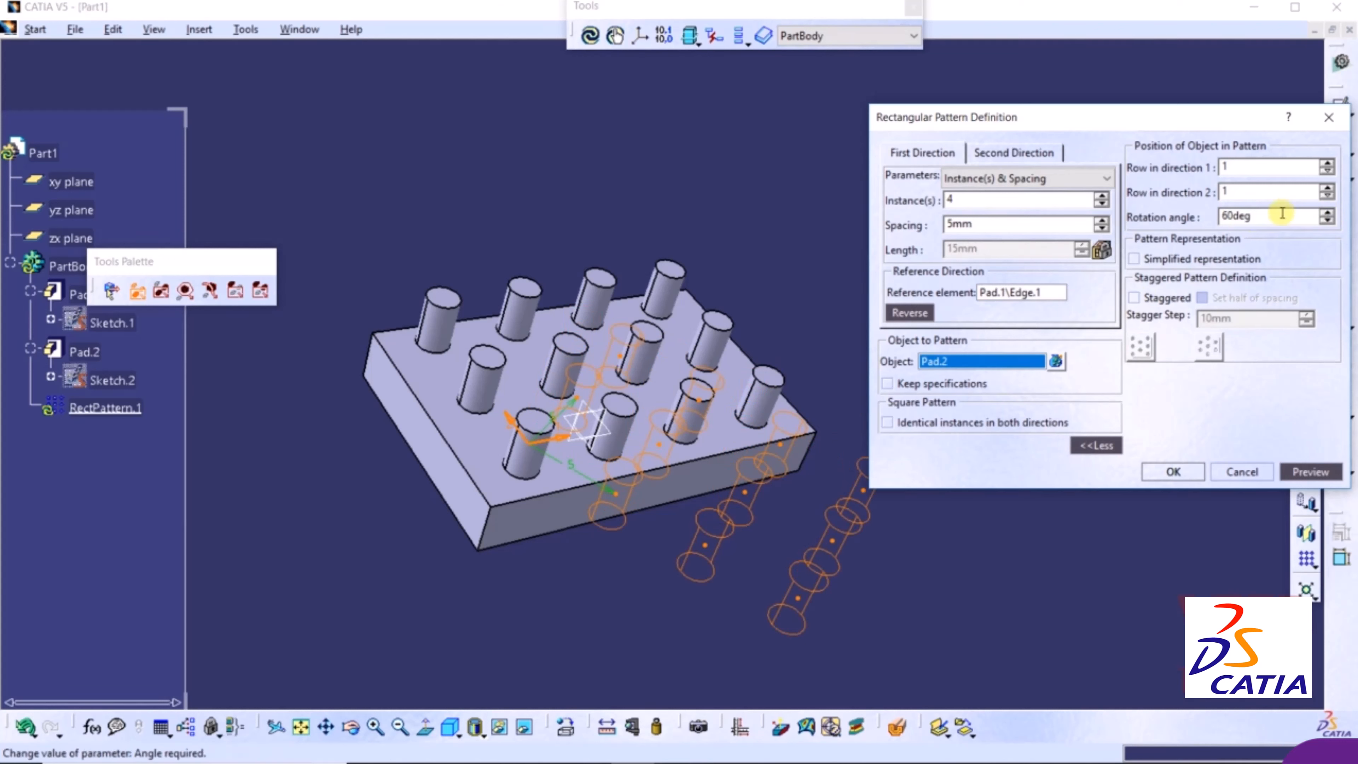
pyautogui.write('0')
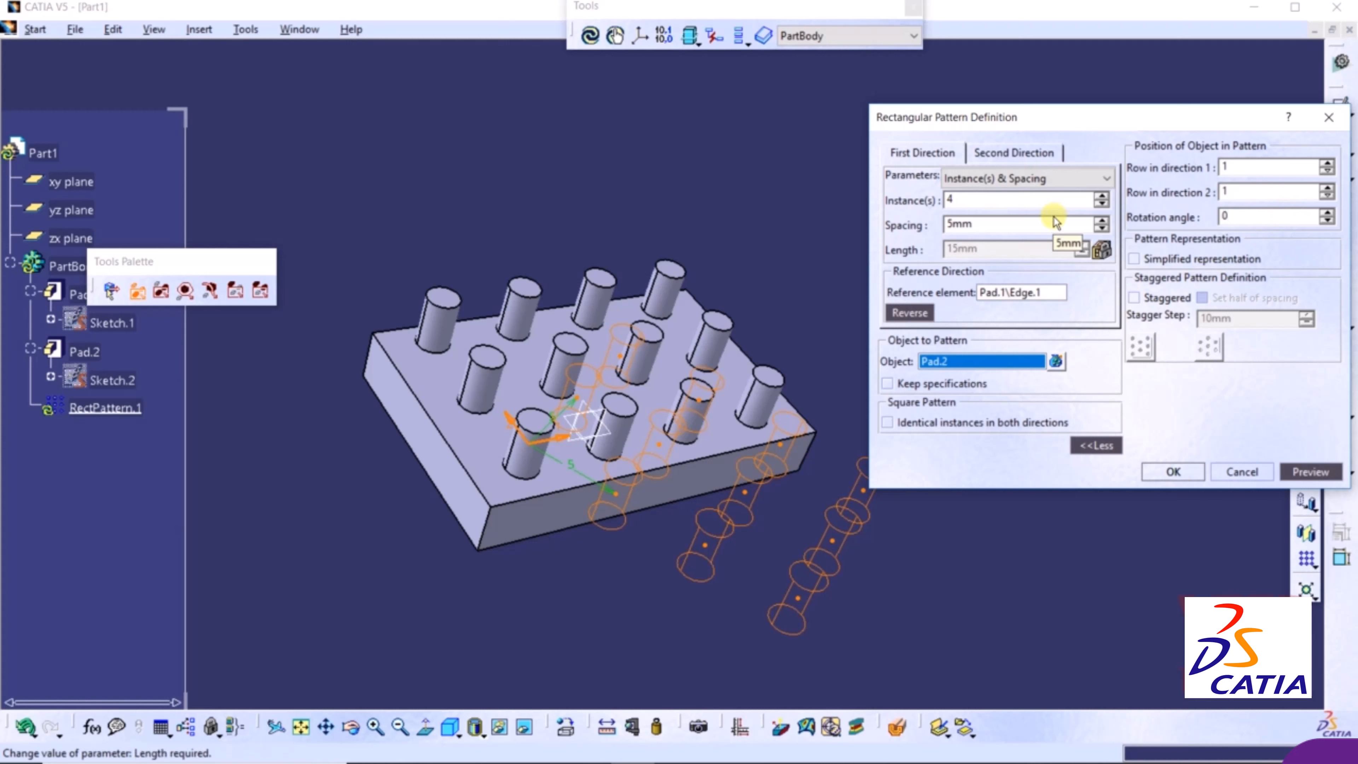
pyautogui.press('Return')
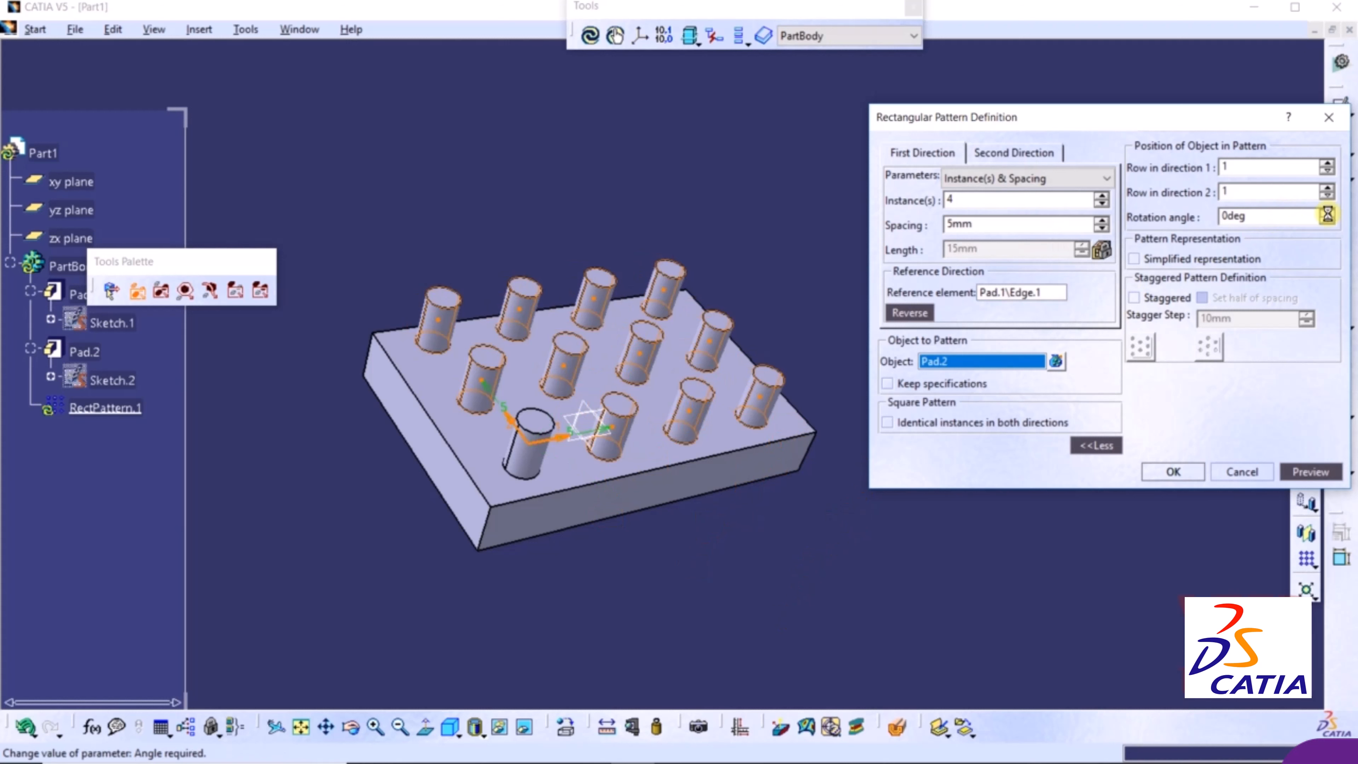
# Try the staggered arrangement for the cylinders, switch it off again, and apply the rectangular pattern.
pyautogui.click(1141, 302)
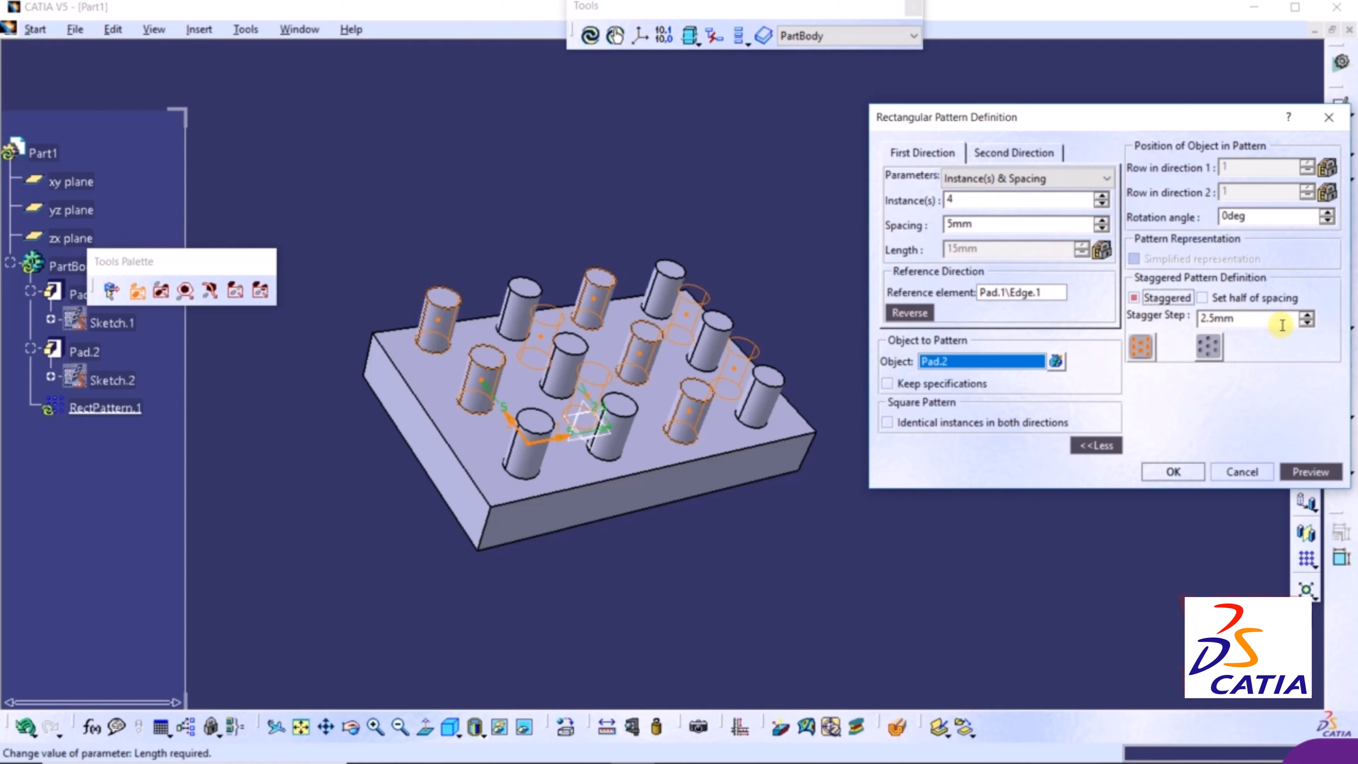
pyautogui.click(1147, 299)
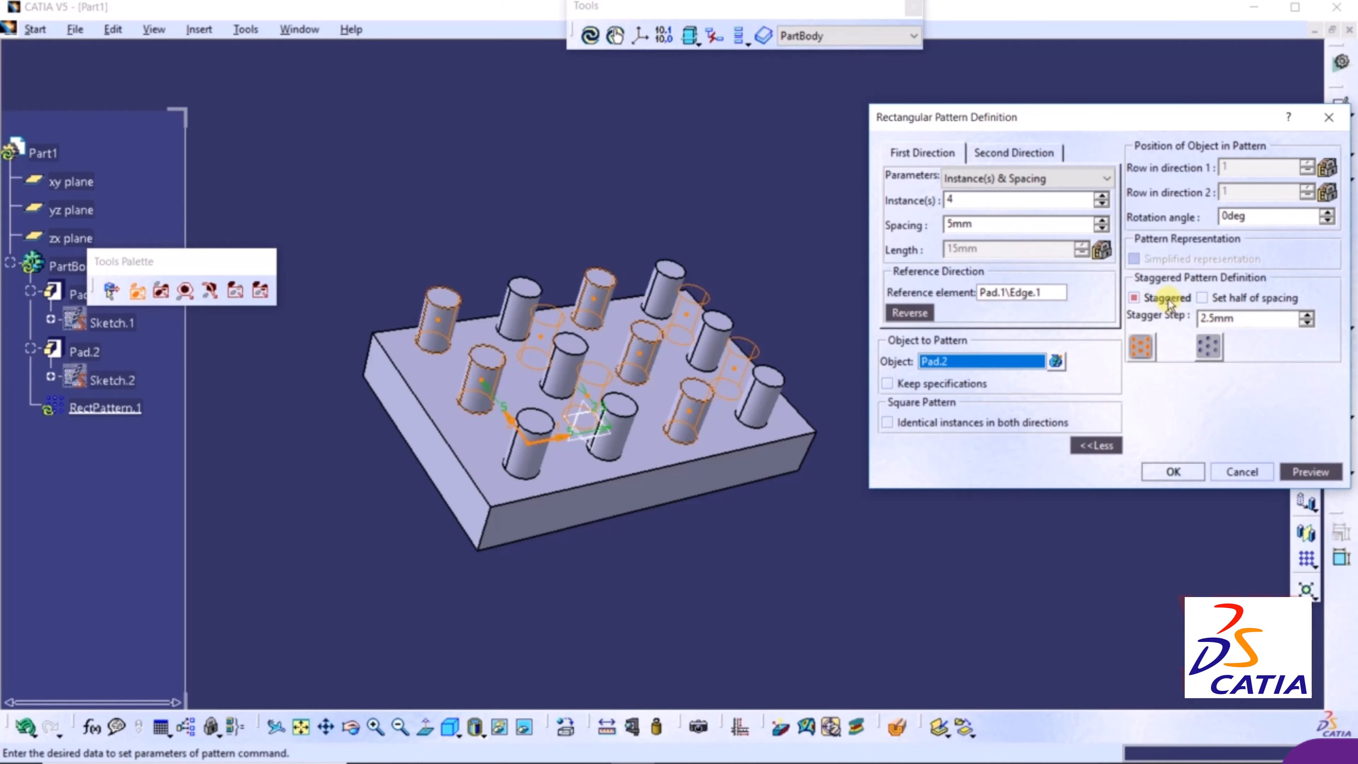
pyautogui.click(1135, 298)
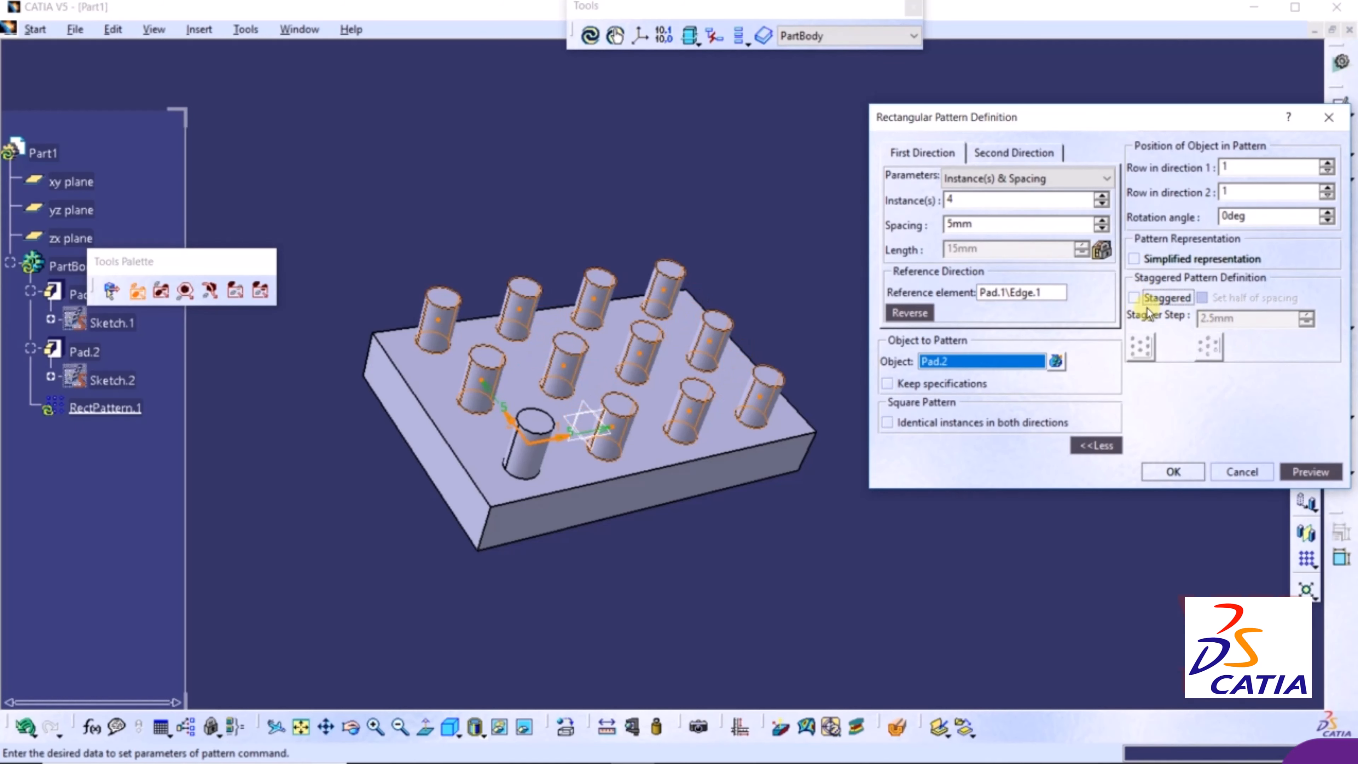
pyautogui.click(1174, 472)
pyautogui.click(898, 252)
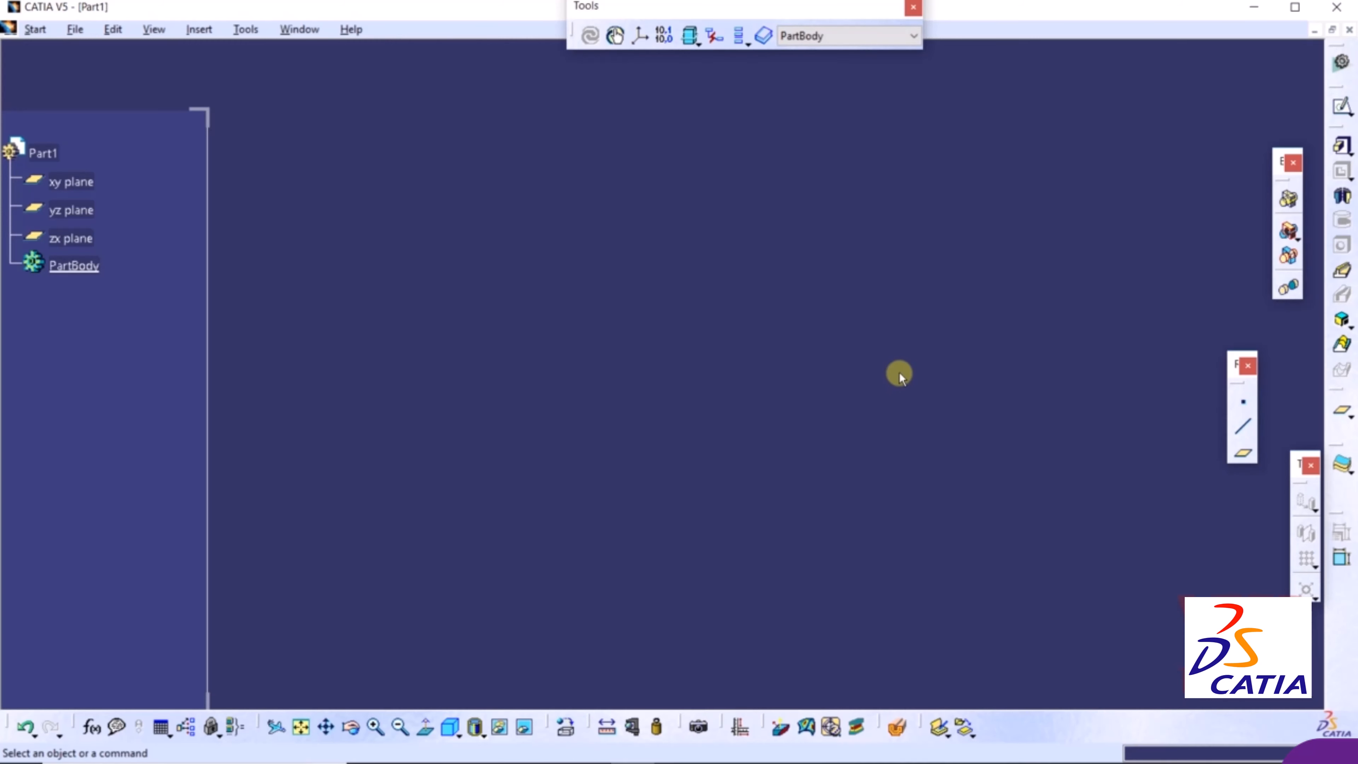
# Pad a 2 mm thick disc from a circle of about 9.4 mm radius centred at the origin on the xy plane.
pyautogui.click(1343, 146)
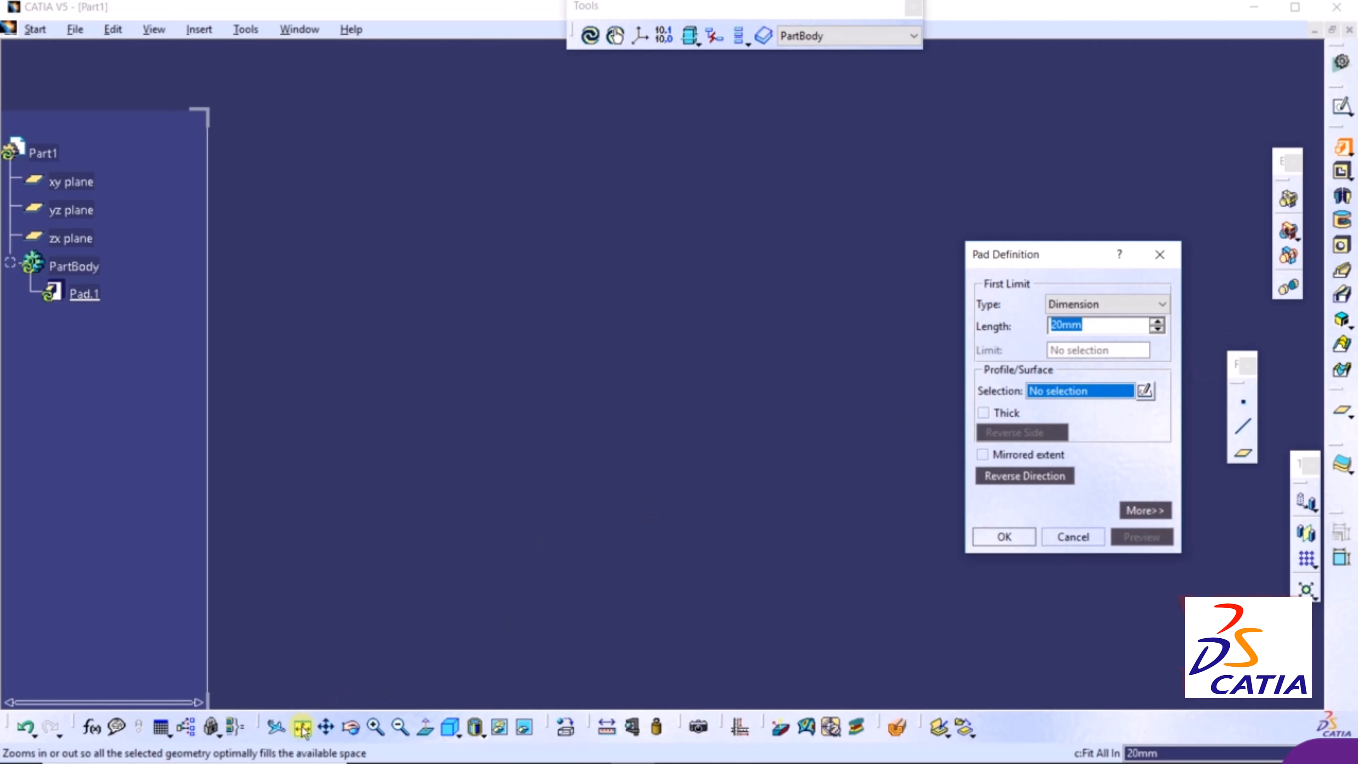
pyautogui.click(451, 726)
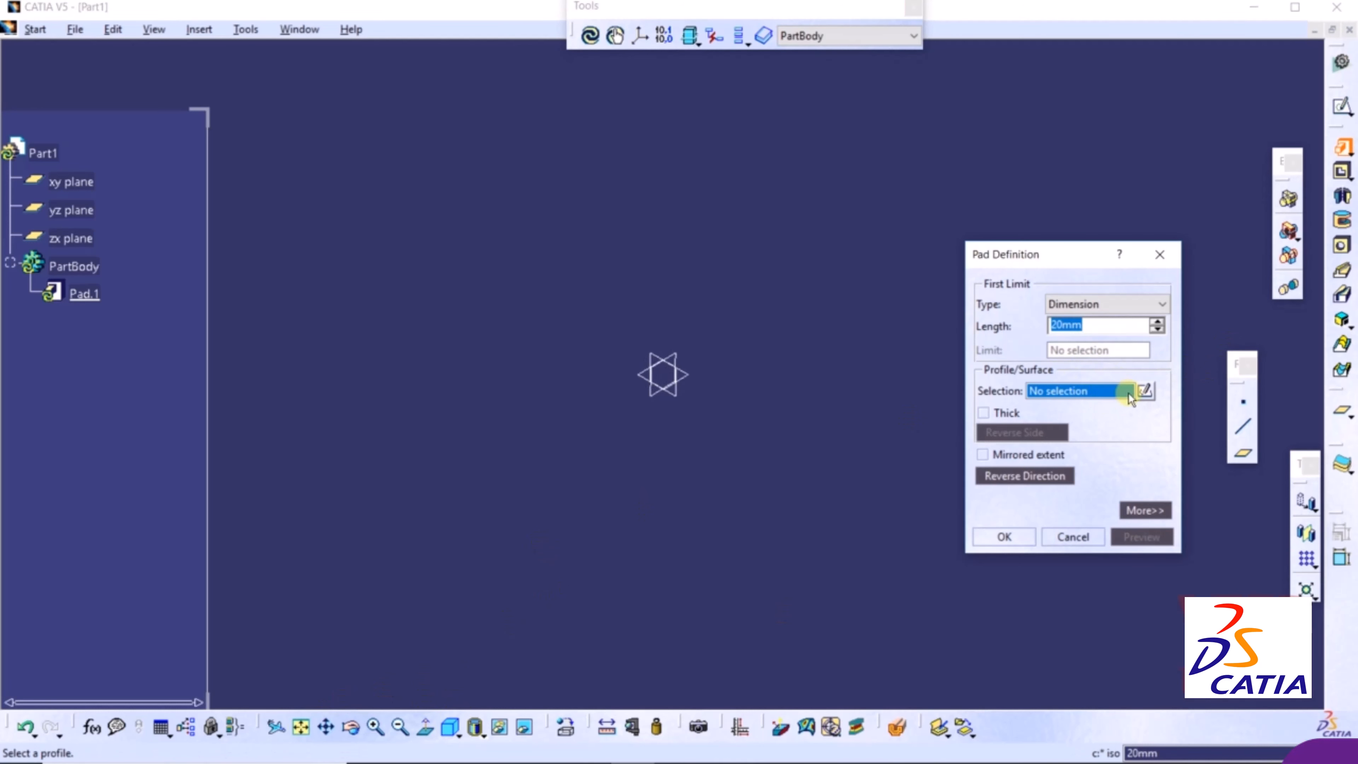
pyautogui.click(1144, 392)
pyautogui.click(685, 374)
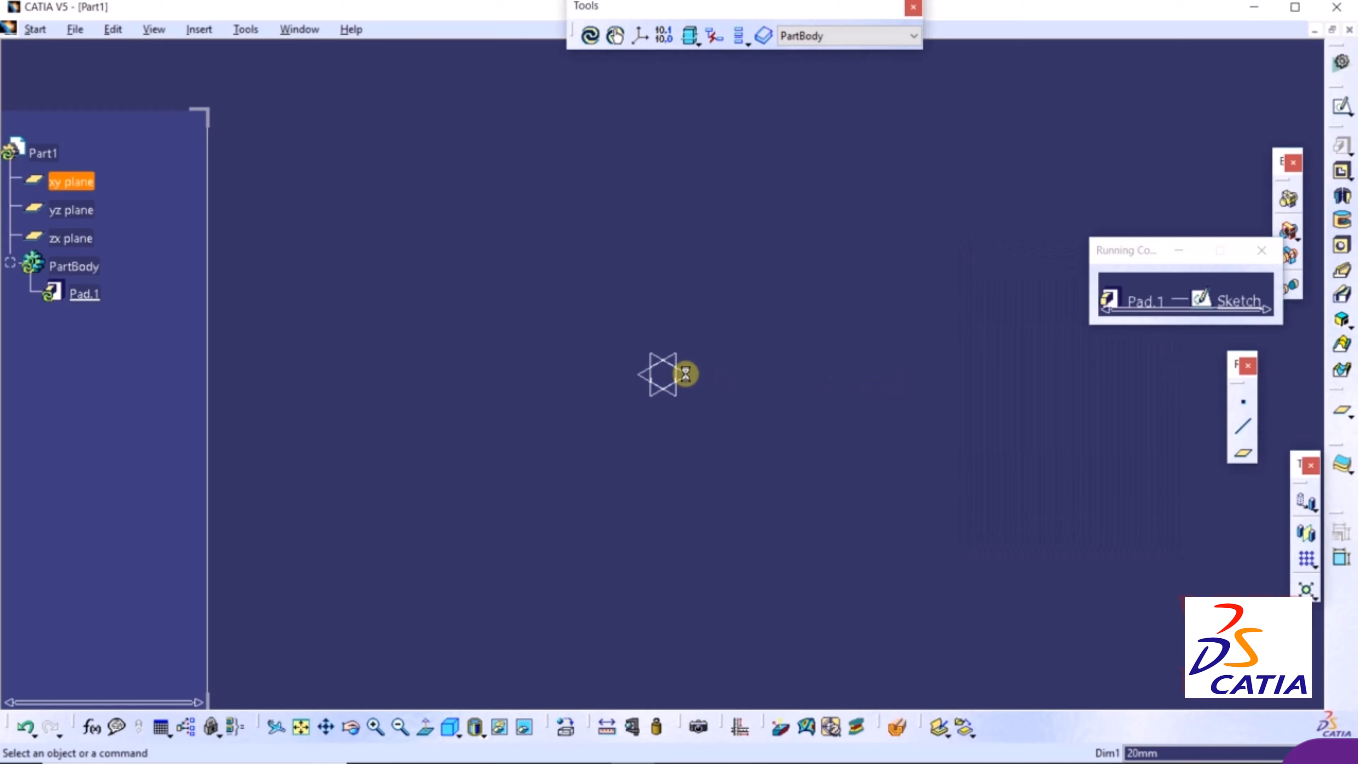
pyautogui.click(1342, 298)
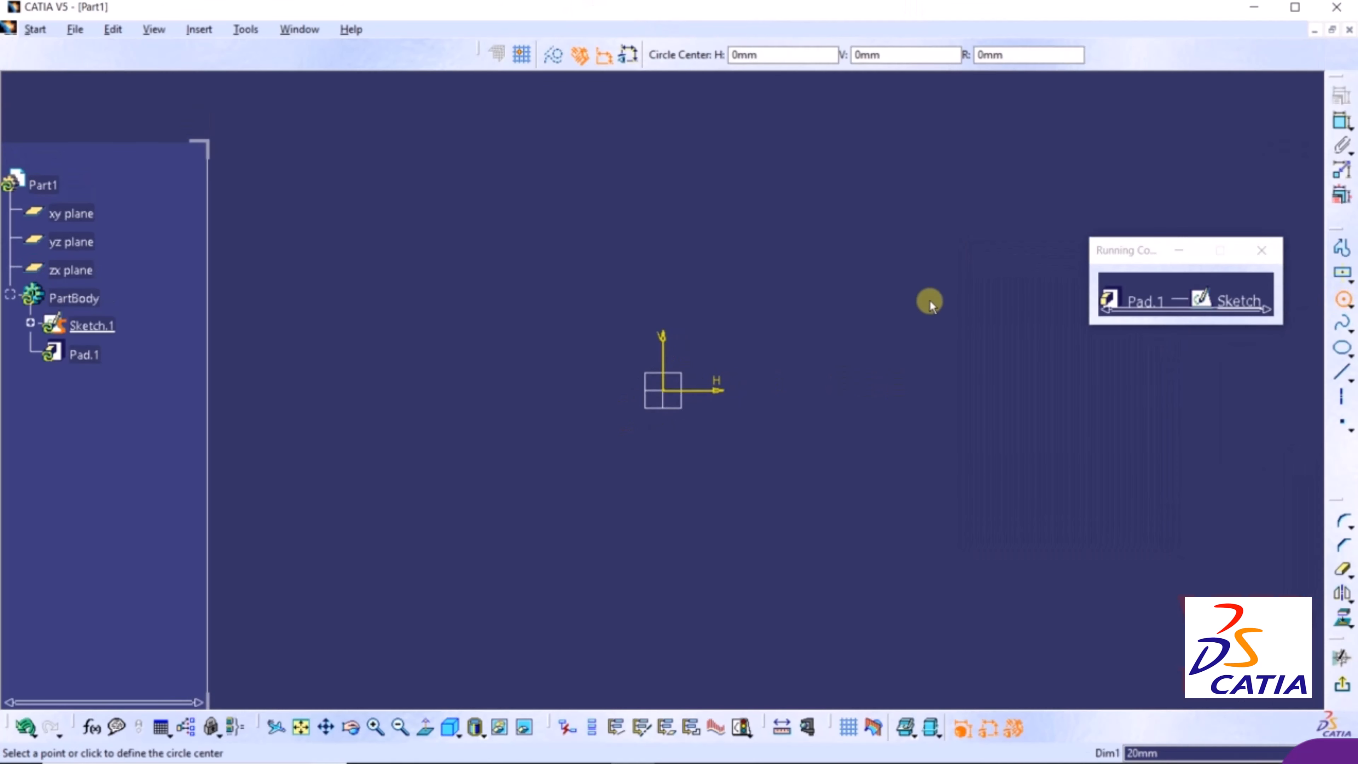
pyautogui.click(664, 390)
pyautogui.click(810, 173)
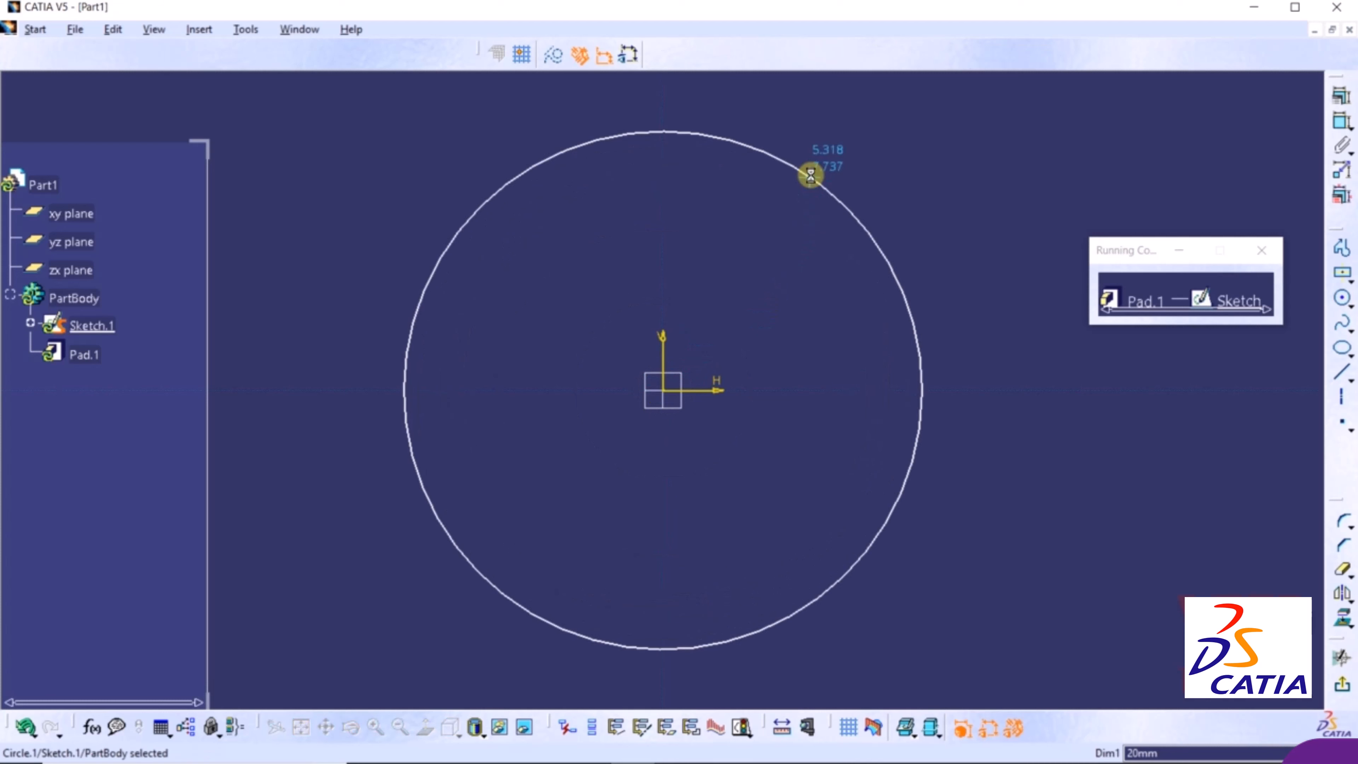
pyautogui.click(1342, 565)
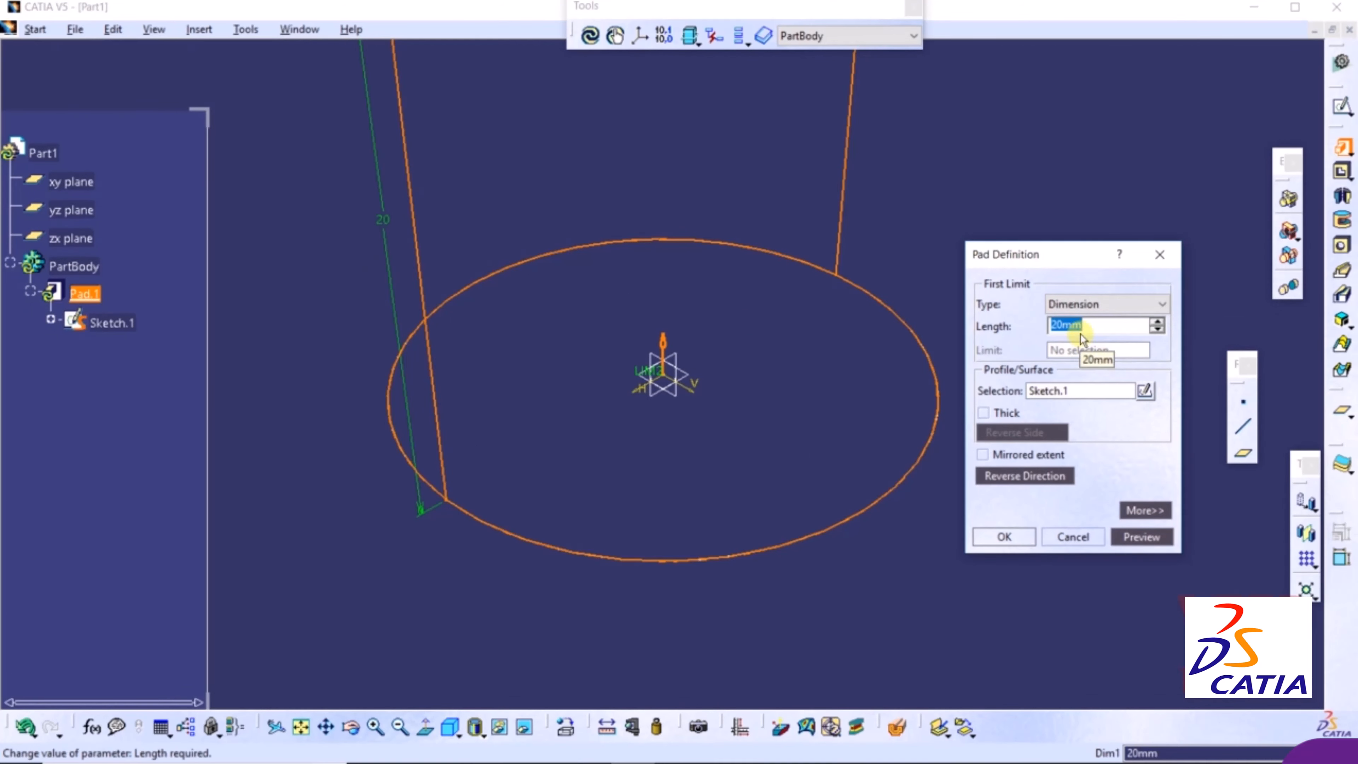
pyautogui.click(1006, 536)
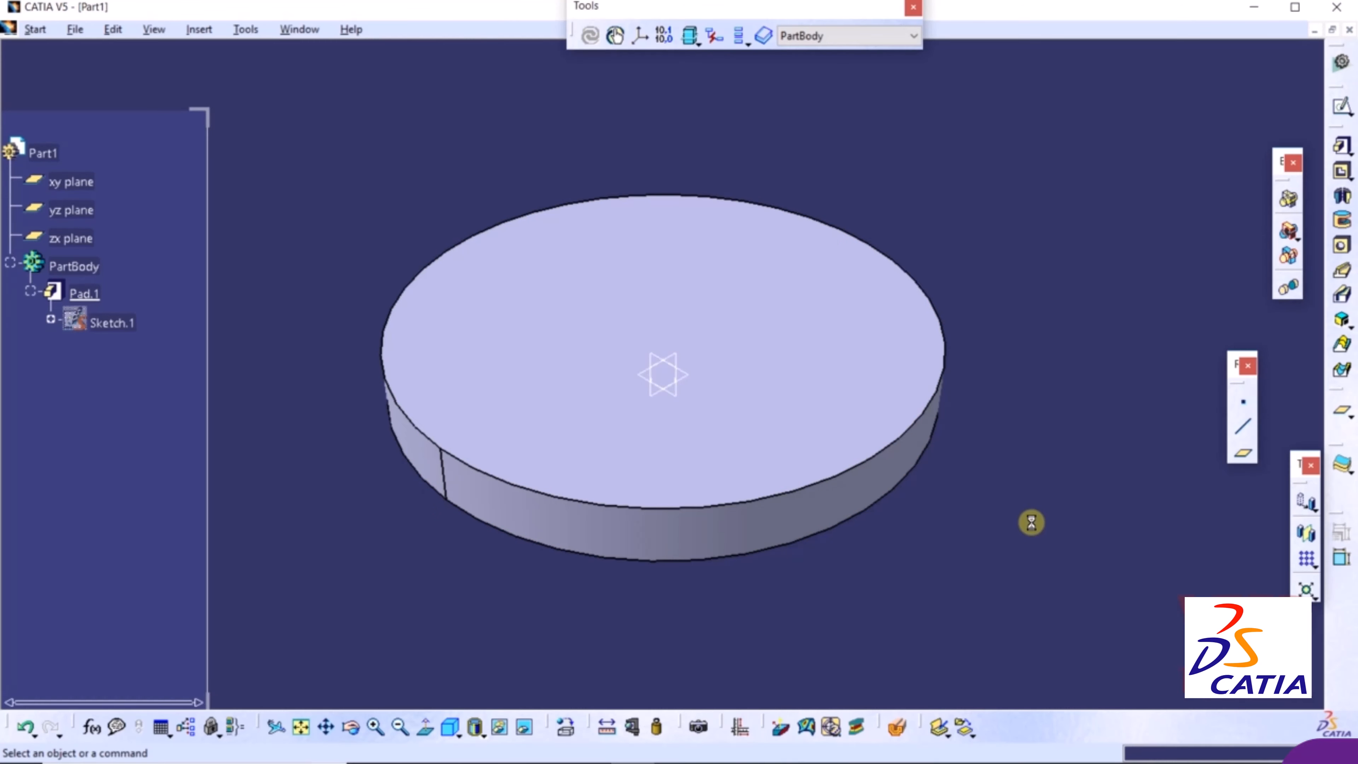
# For a new pad, sketch a small circle on the disc's top face, about 6.9 mm from the centre along the vertical axis.
pyautogui.click(1343, 145)
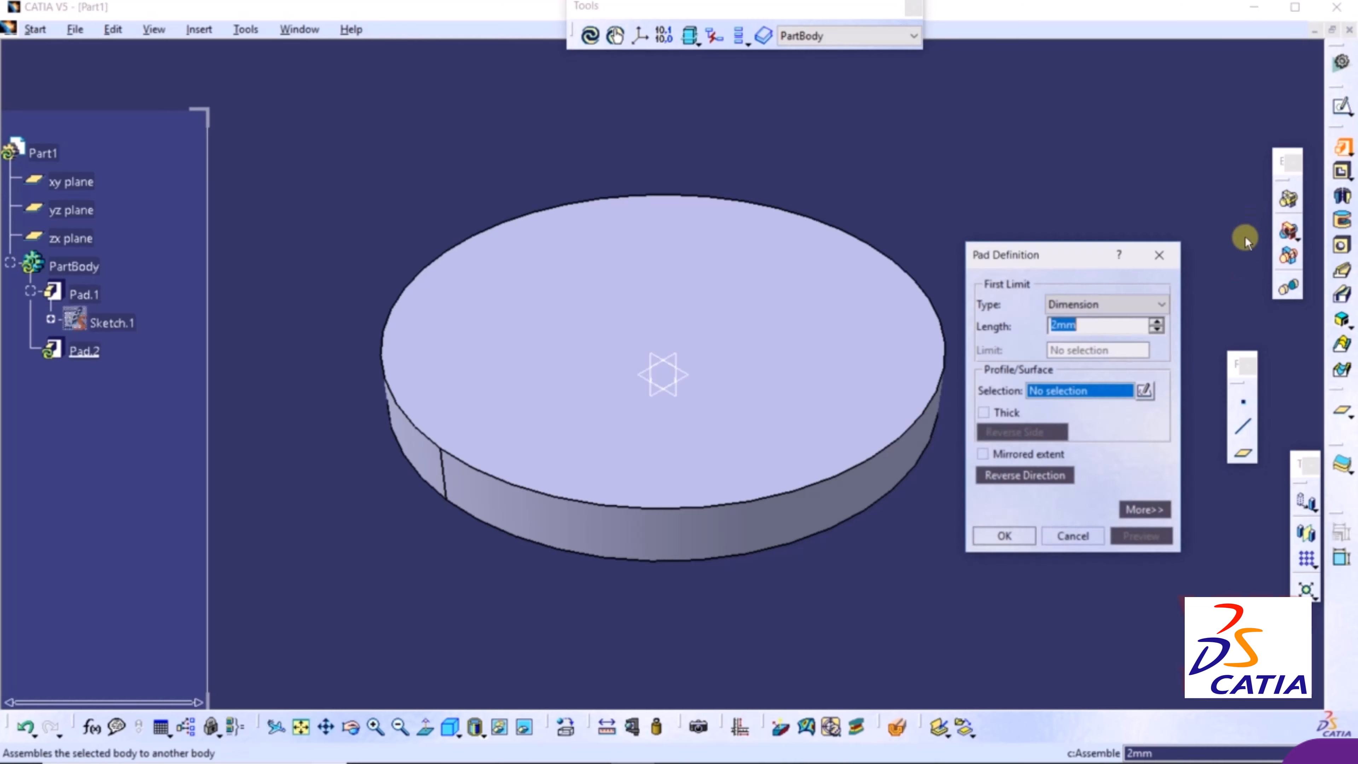
pyautogui.click(1144, 390)
pyautogui.click(787, 277)
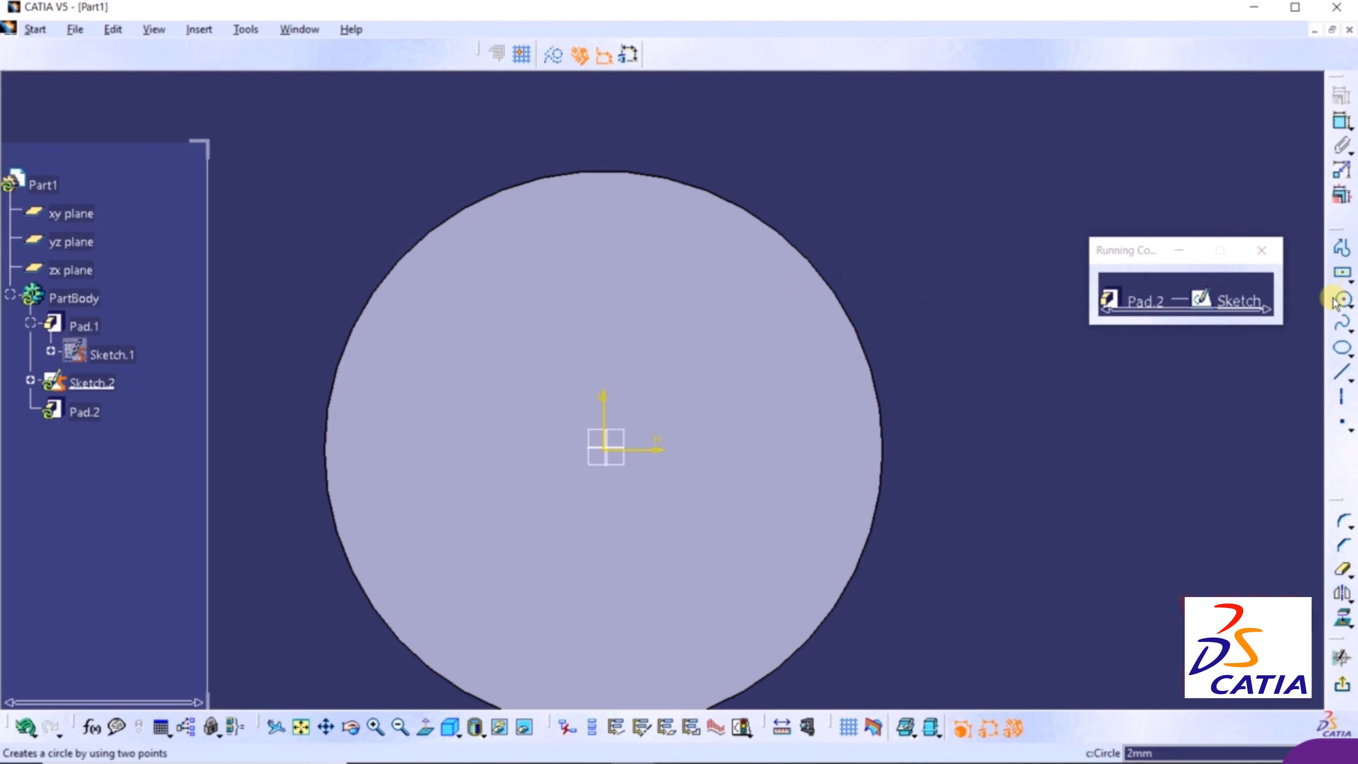
pyautogui.click(1339, 301)
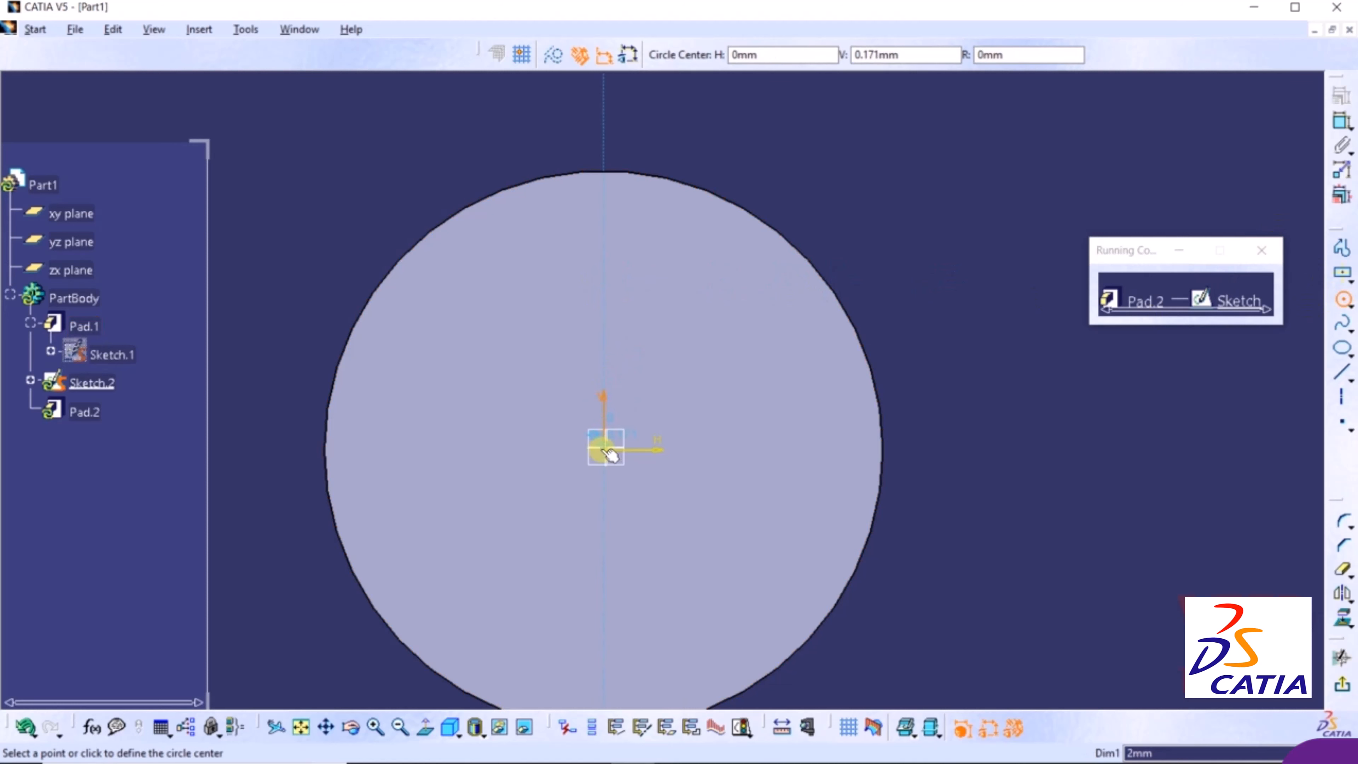
pyautogui.click(603, 246)
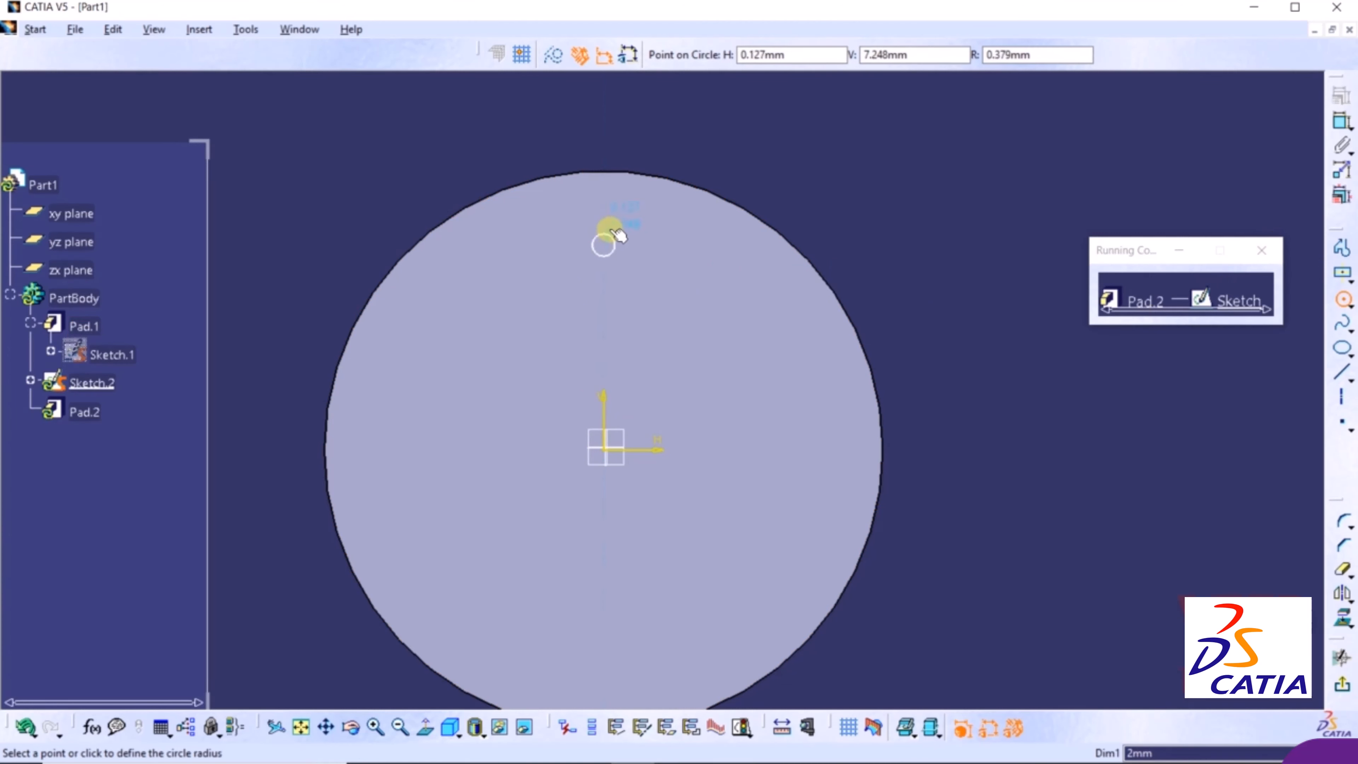
pyautogui.click(610, 220)
# Extrude the small circle 3 mm upward from the disc to form a cylinder.
pyautogui.click(1342, 684)
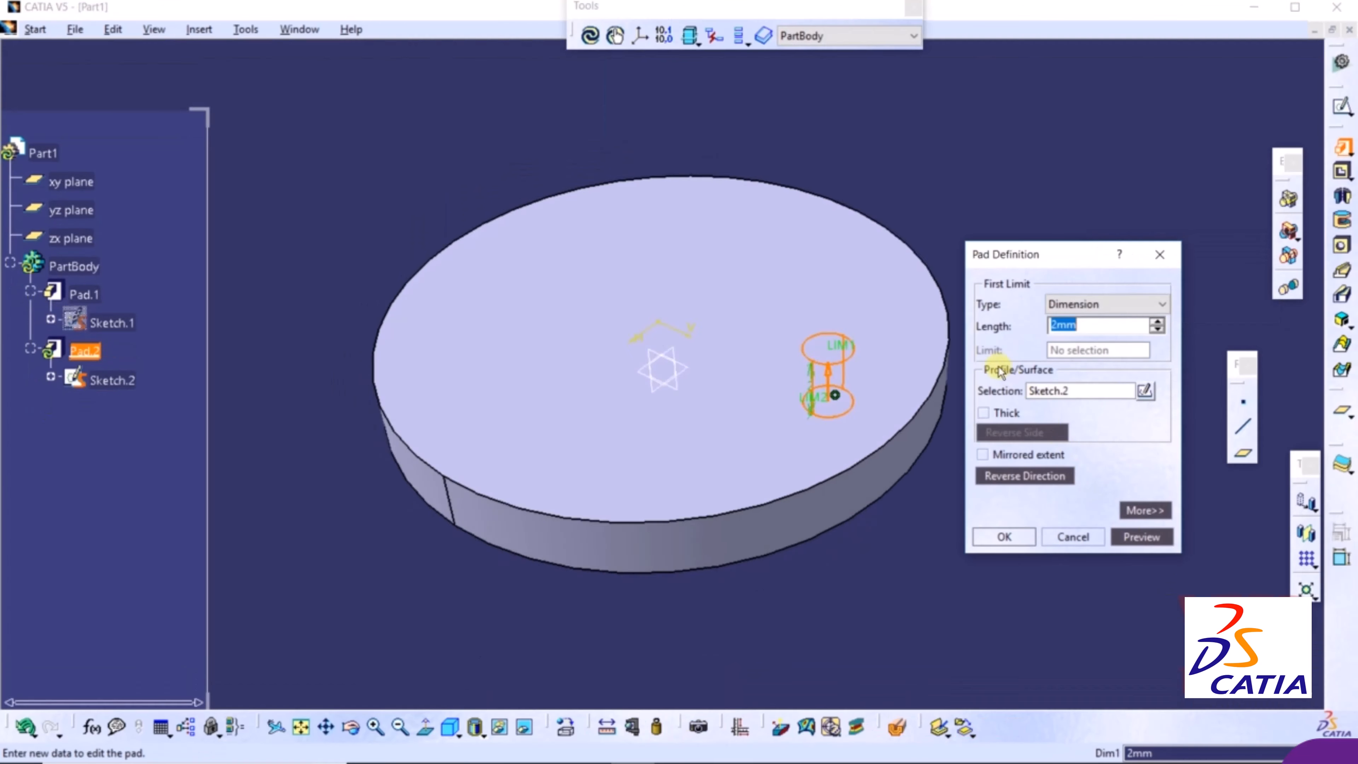
pyautogui.click(1157, 321)
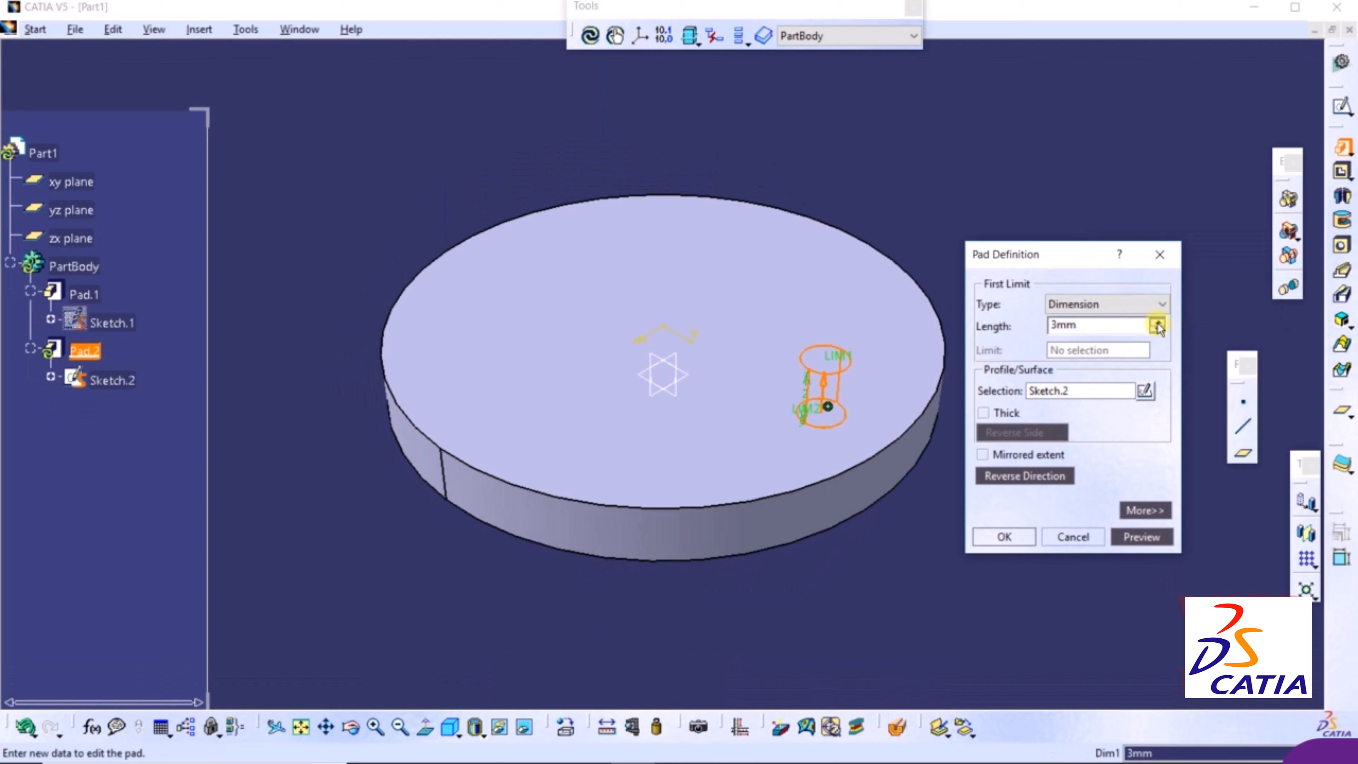
pyautogui.click(1012, 535)
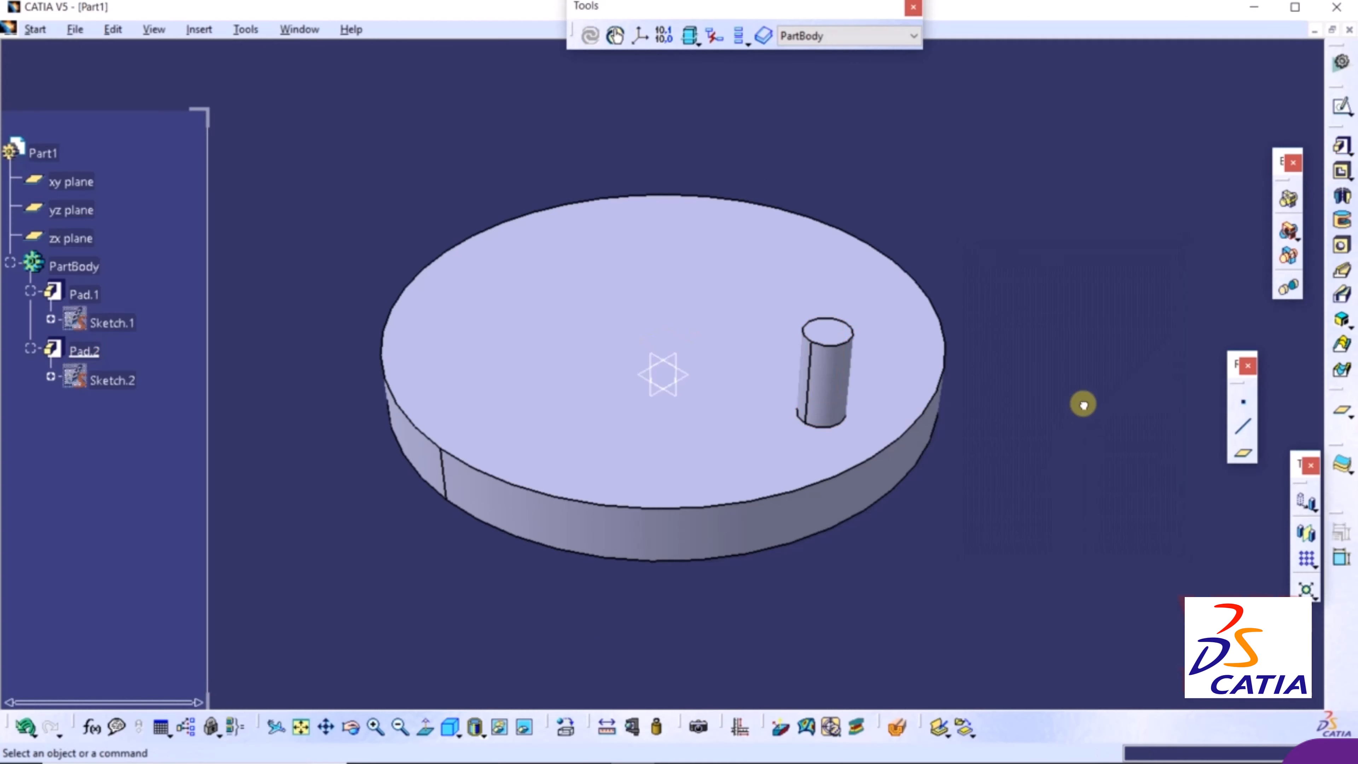
# Start a circular pattern of the cylinder using Instance(s) & angular spacing, with the disc's side face as the reference element.
pyautogui.moveTo(1137, 331); pyautogui.dragTo(513, 481, button='middle')
pyautogui.moveTo(1182, 241)
pyautogui.mouseDown(button='middle')
pyautogui.moveTo(1114, 377)
pyautogui.moveTo(889, 446)
pyautogui.moveTo(879, 355)
pyautogui.moveTo(867, 388)
pyautogui.moveTo(1050, 345)
pyautogui.moveTo(1034, 381)
pyautogui.mouseUp(button='middle')
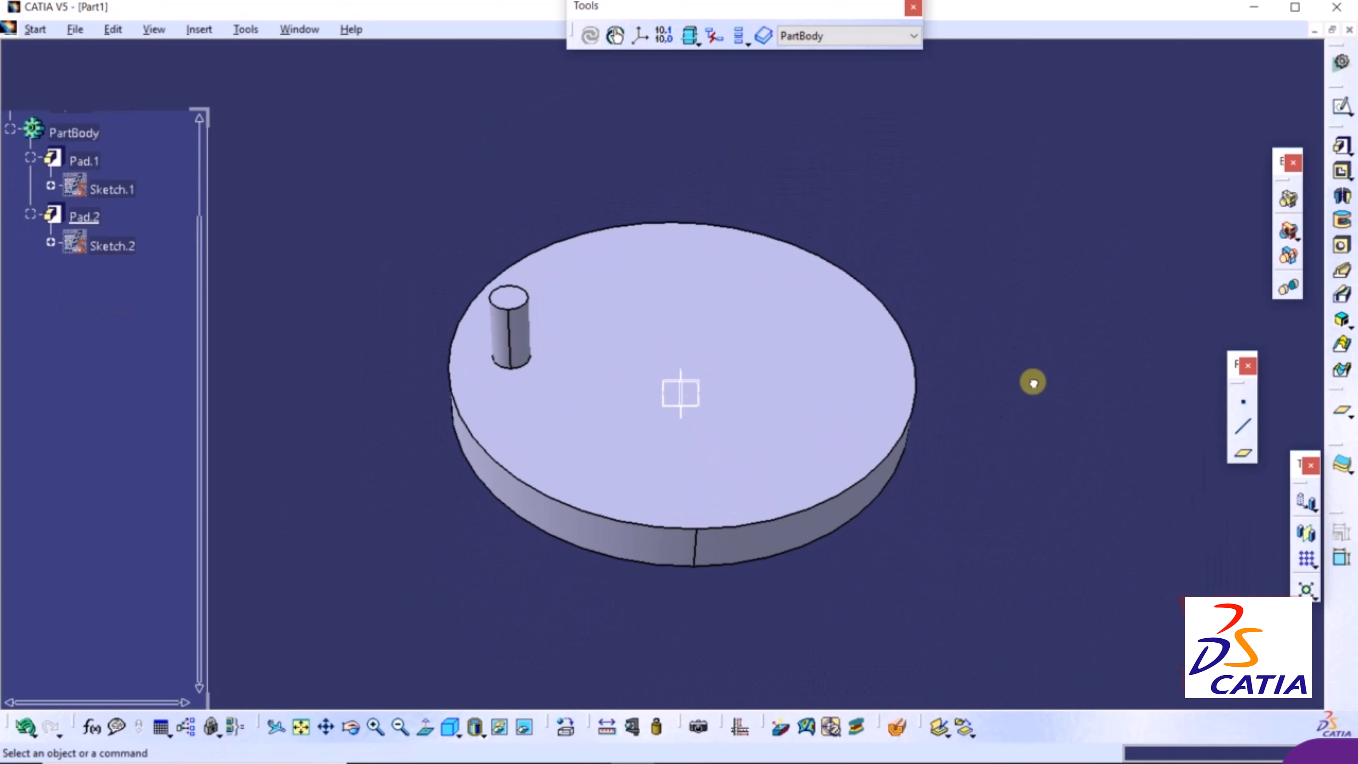
pyautogui.click(1311, 565)
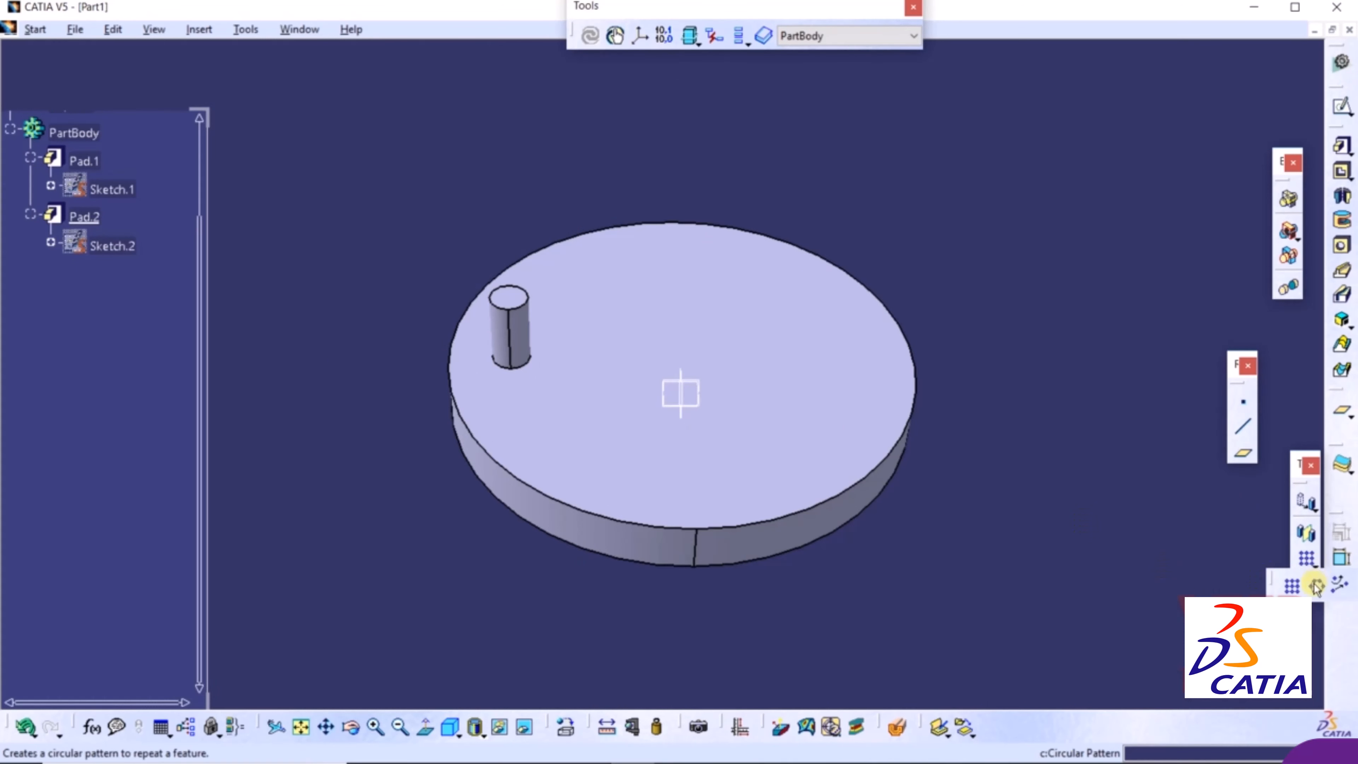
pyautogui.click(1316, 587)
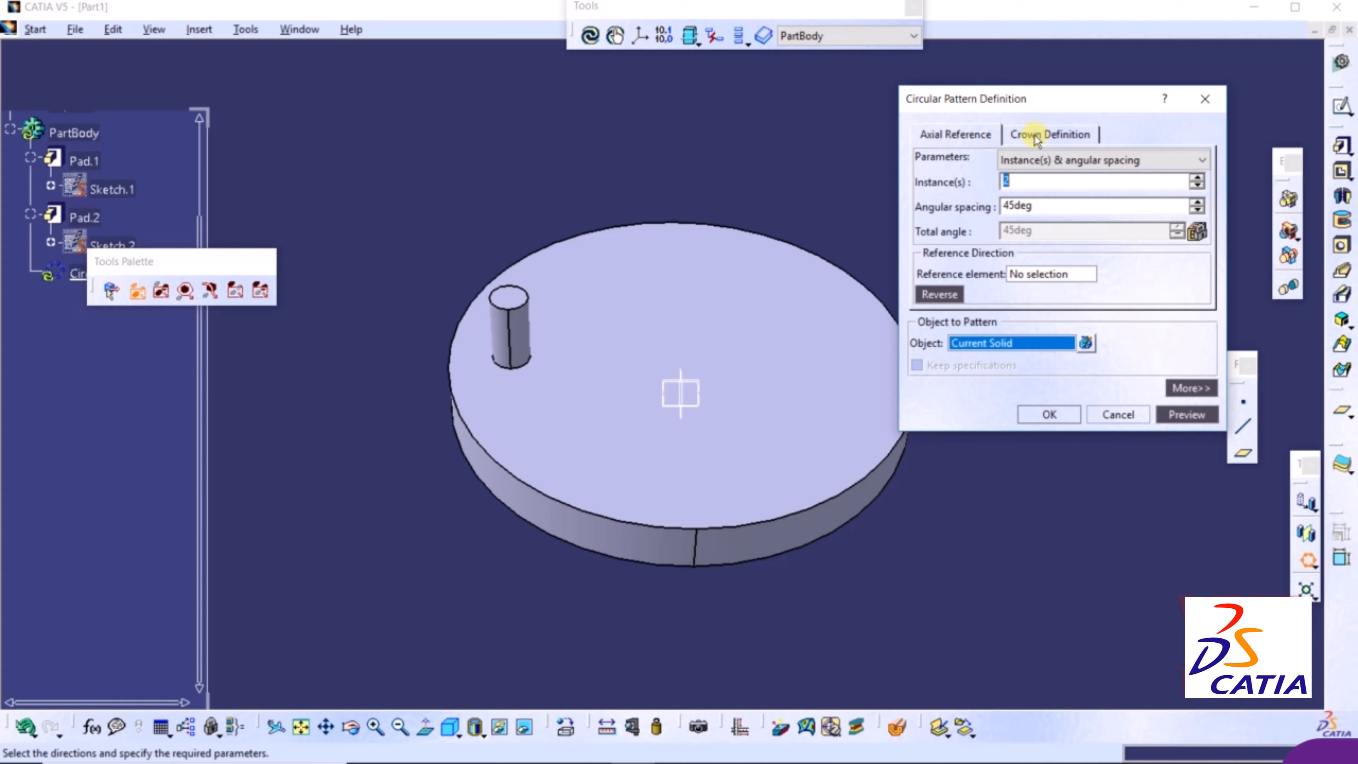
pyautogui.click(1074, 164)
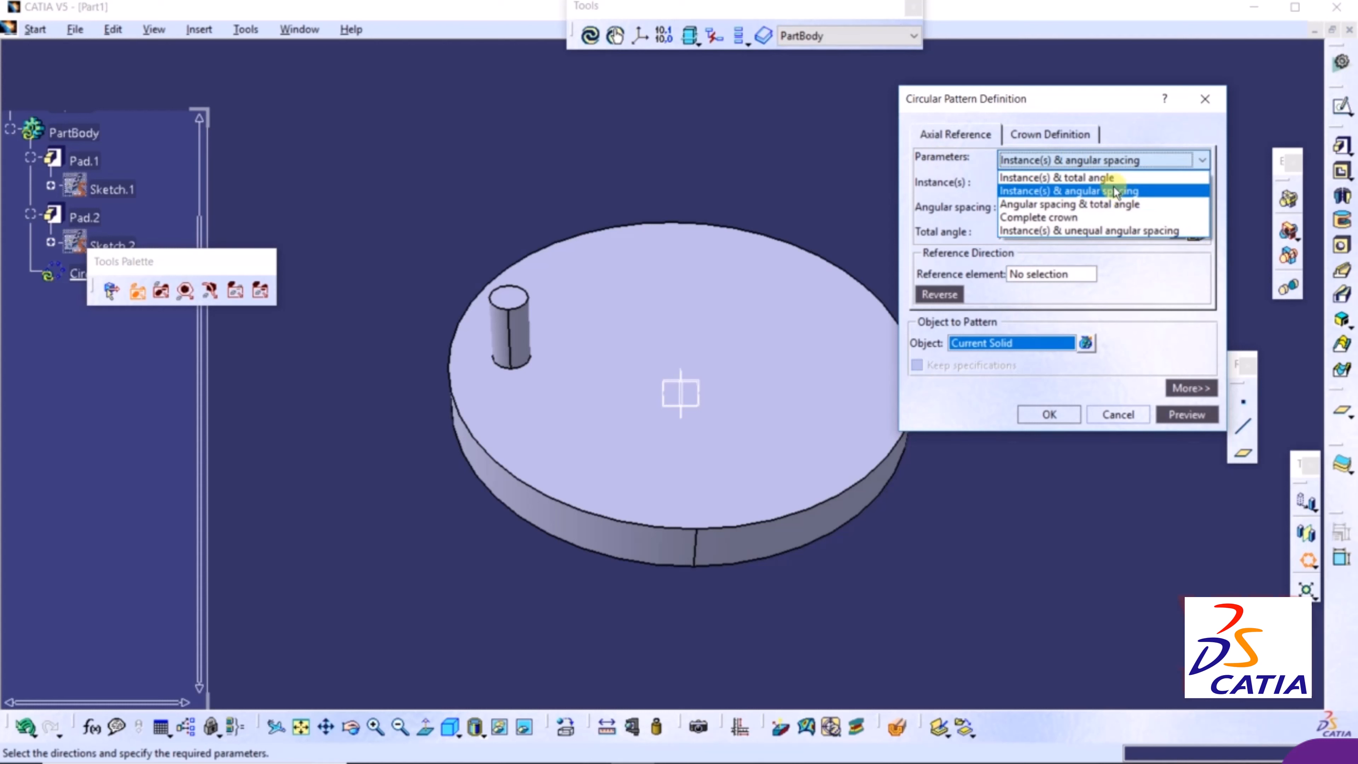
pyautogui.click(1095, 192)
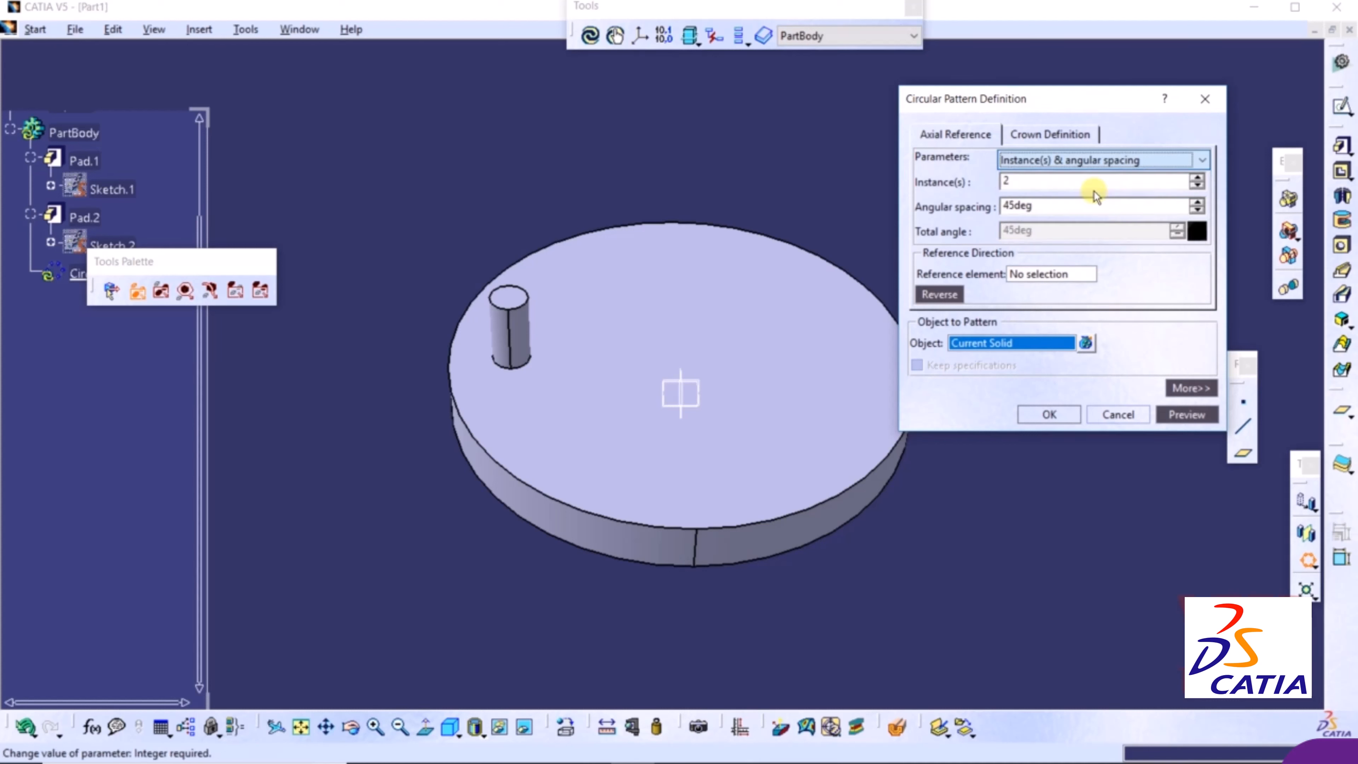
pyautogui.click(1063, 278)
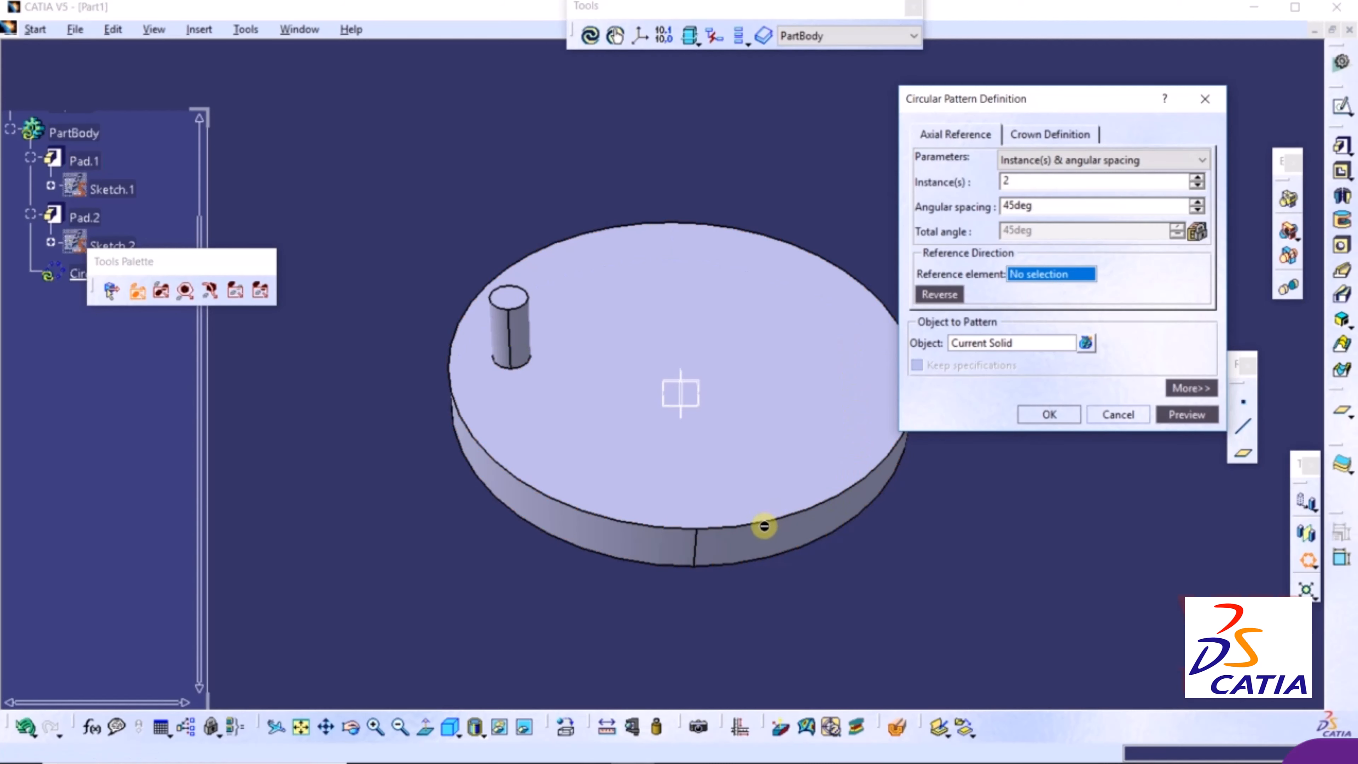
pyautogui.click(738, 534)
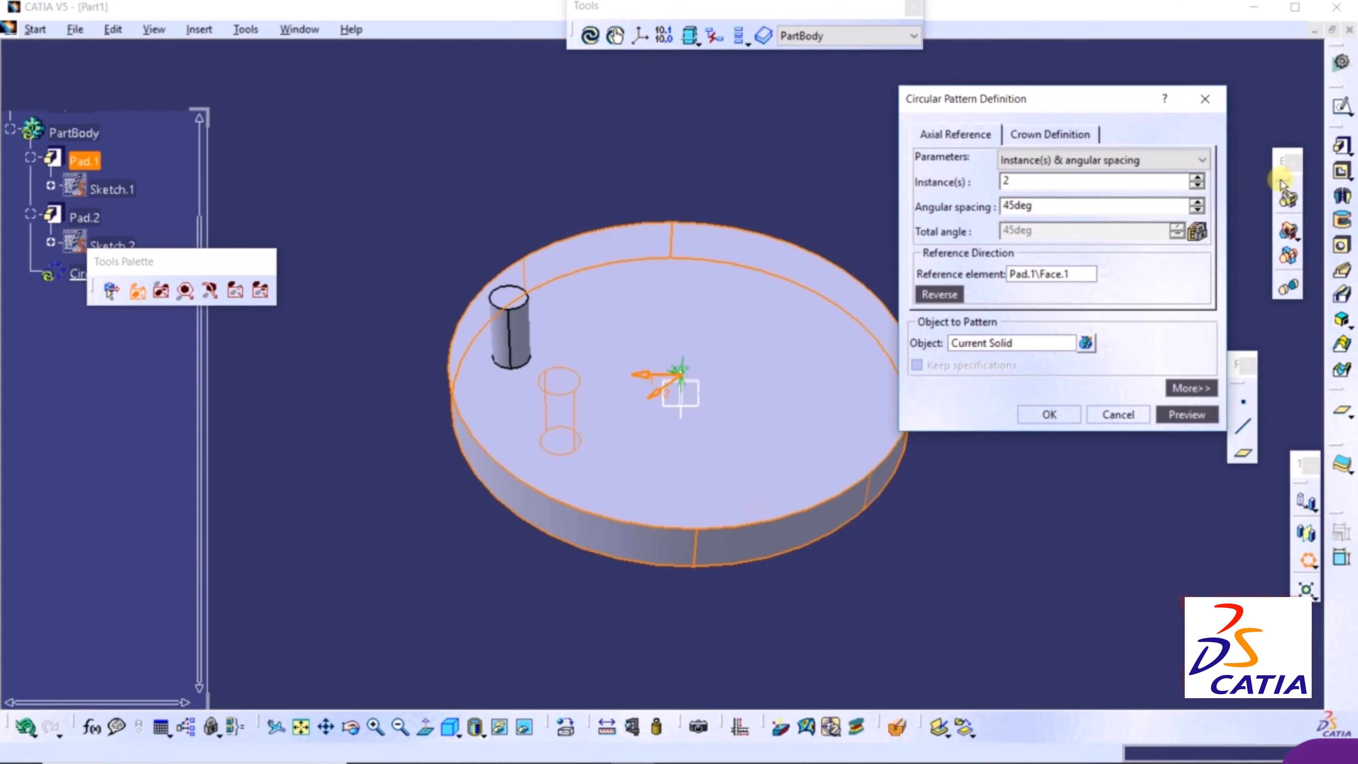
# Set the circular pattern to 6 instances with 60-degree angular spacing and apply it.
pyautogui.click(1198, 178)
pyautogui.click(1198, 179)
pyautogui.click(1197, 178)
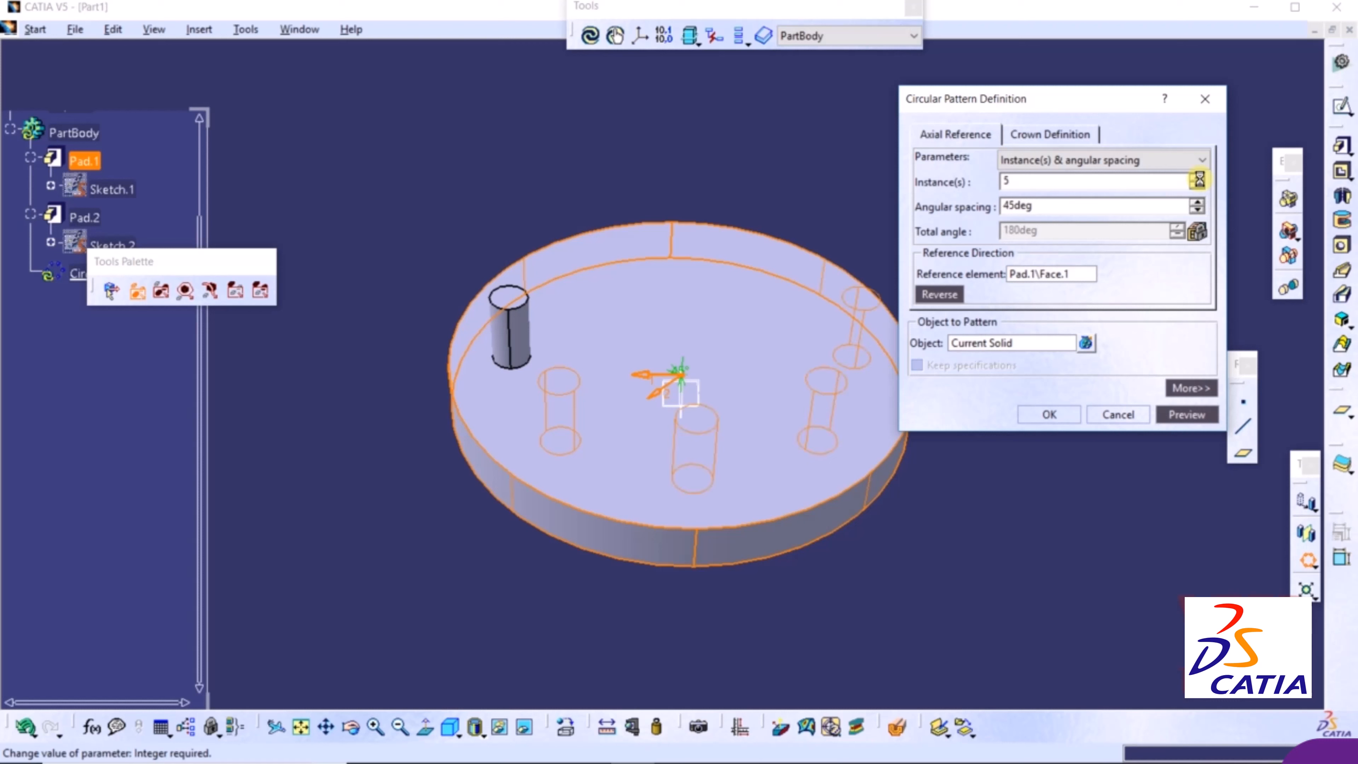
pyautogui.click(1198, 178)
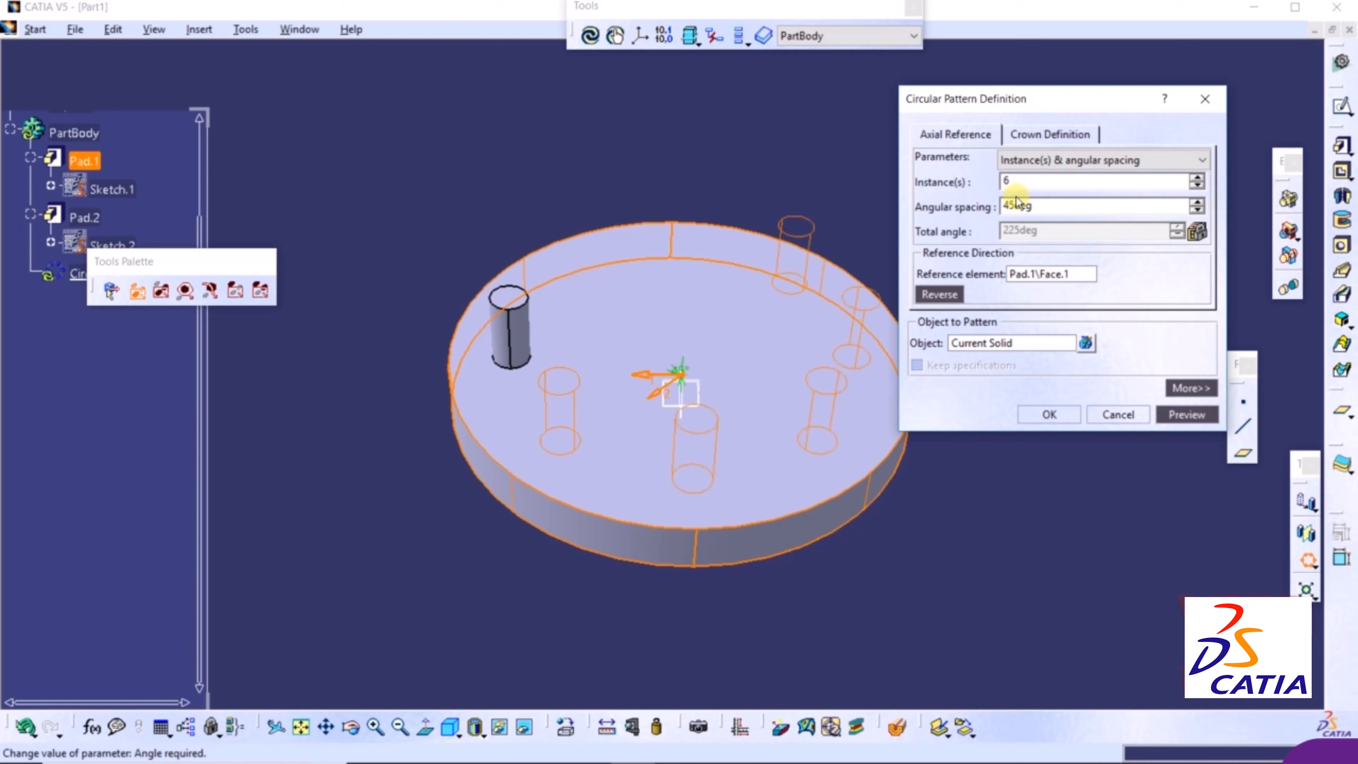
pyautogui.moveTo(1049, 206); pyautogui.dragTo(955, 211)
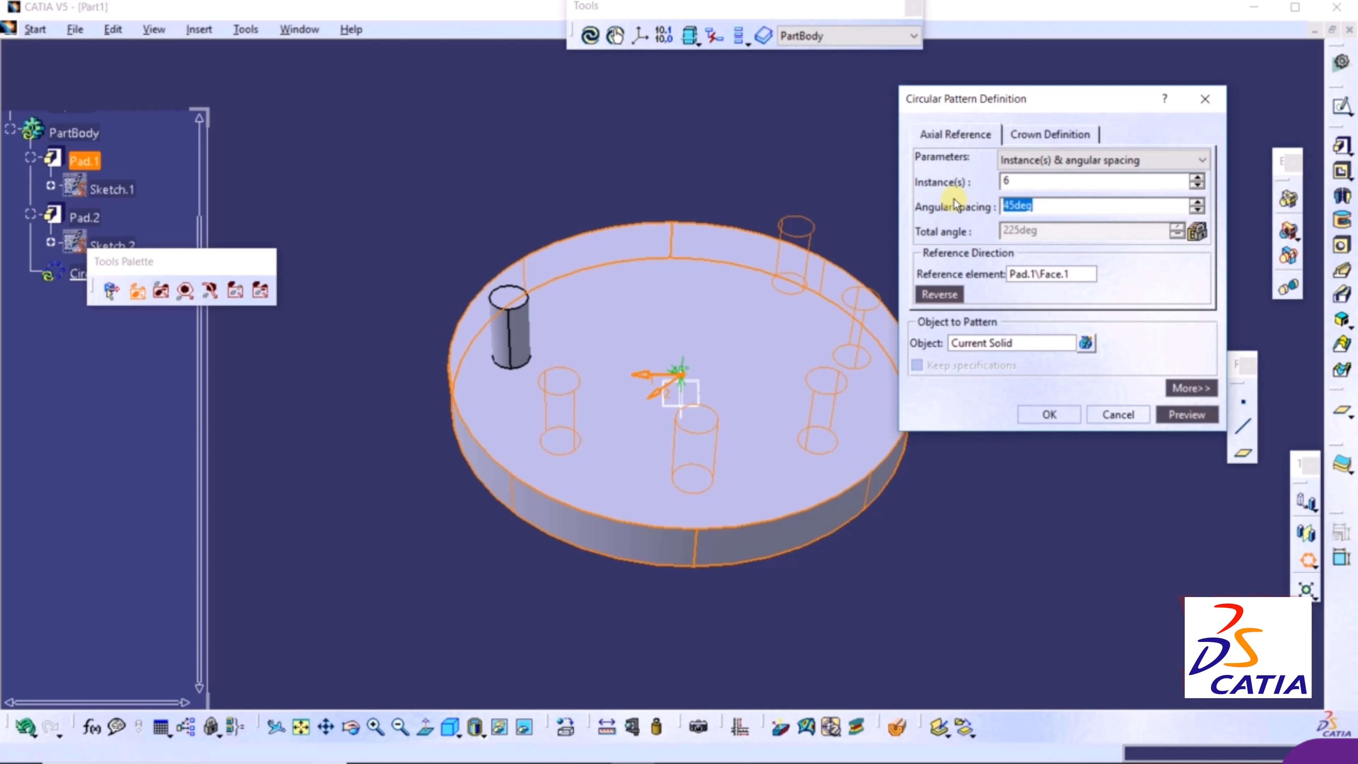
pyautogui.write('30')
pyautogui.click(1049, 415)
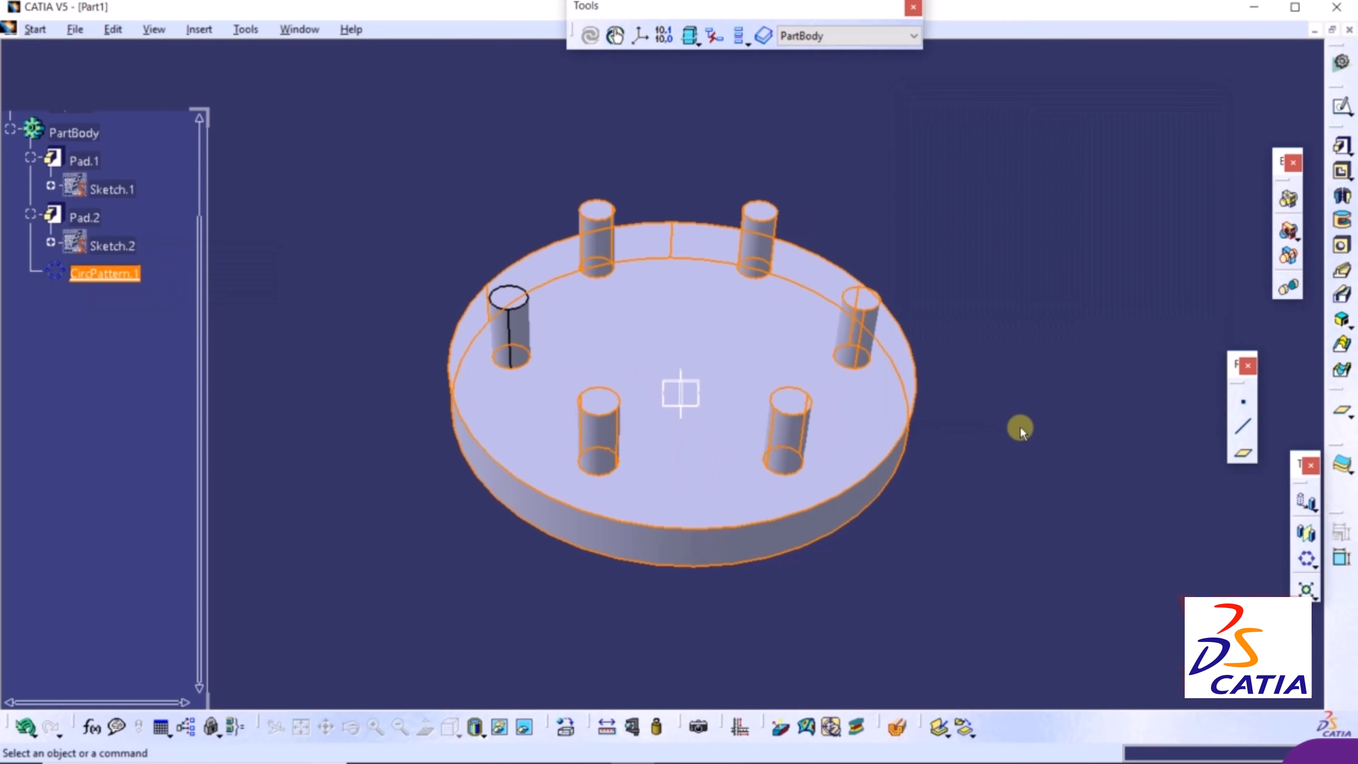
pyautogui.moveTo(1054, 249); pyautogui.dragTo(940, 408, button='middle')
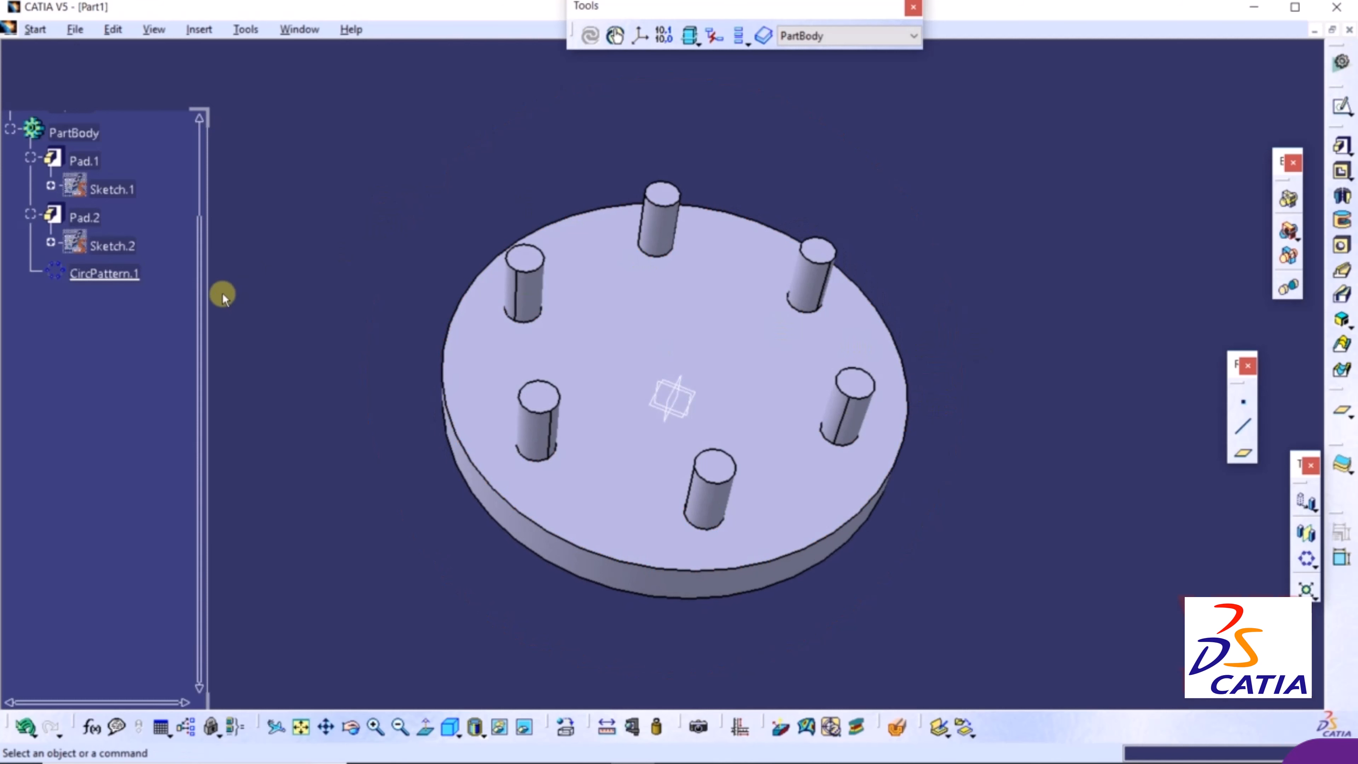
# Edit the circular pattern's crown to Circle(s) & circle spacing with 2 circles, and choose the original cylinder as the object to pattern.
pyautogui.doubleClick(105, 273)
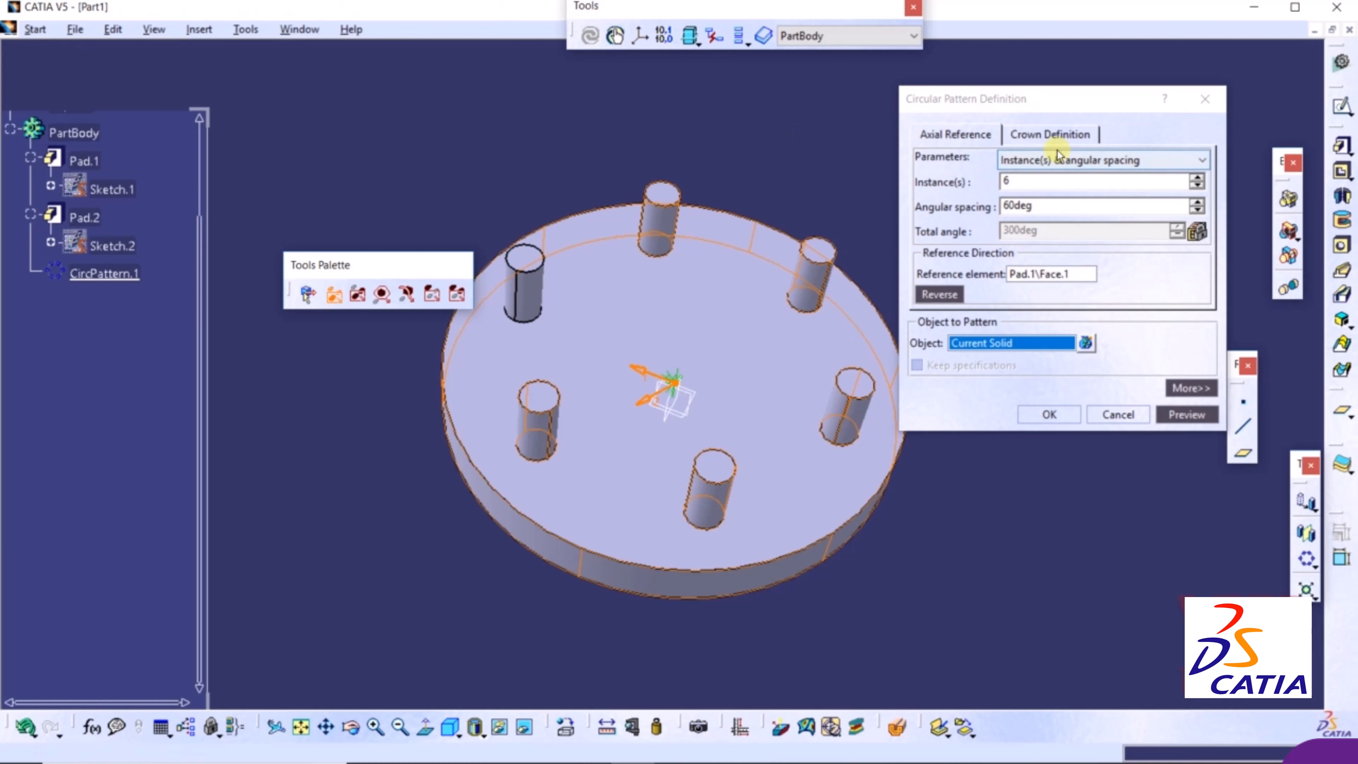
pyautogui.click(1034, 165)
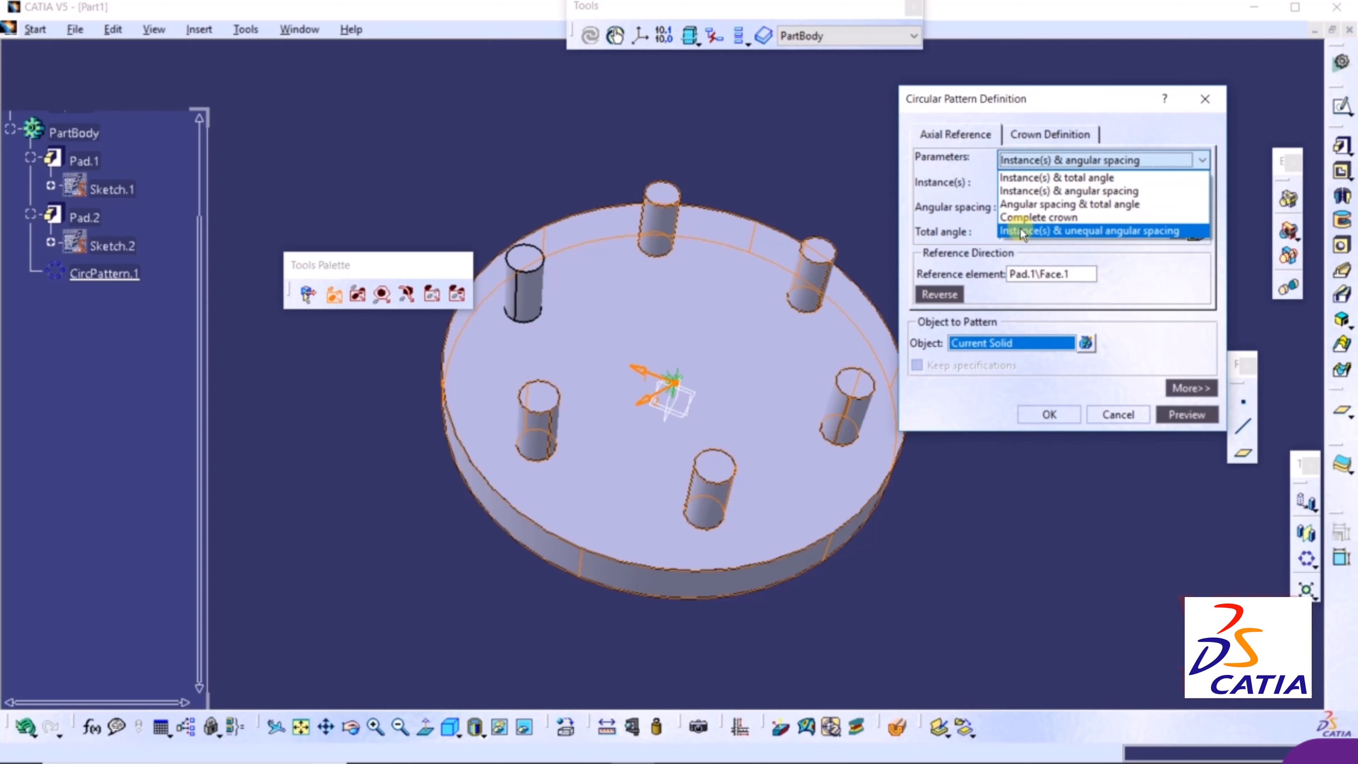
pyautogui.click(1034, 197)
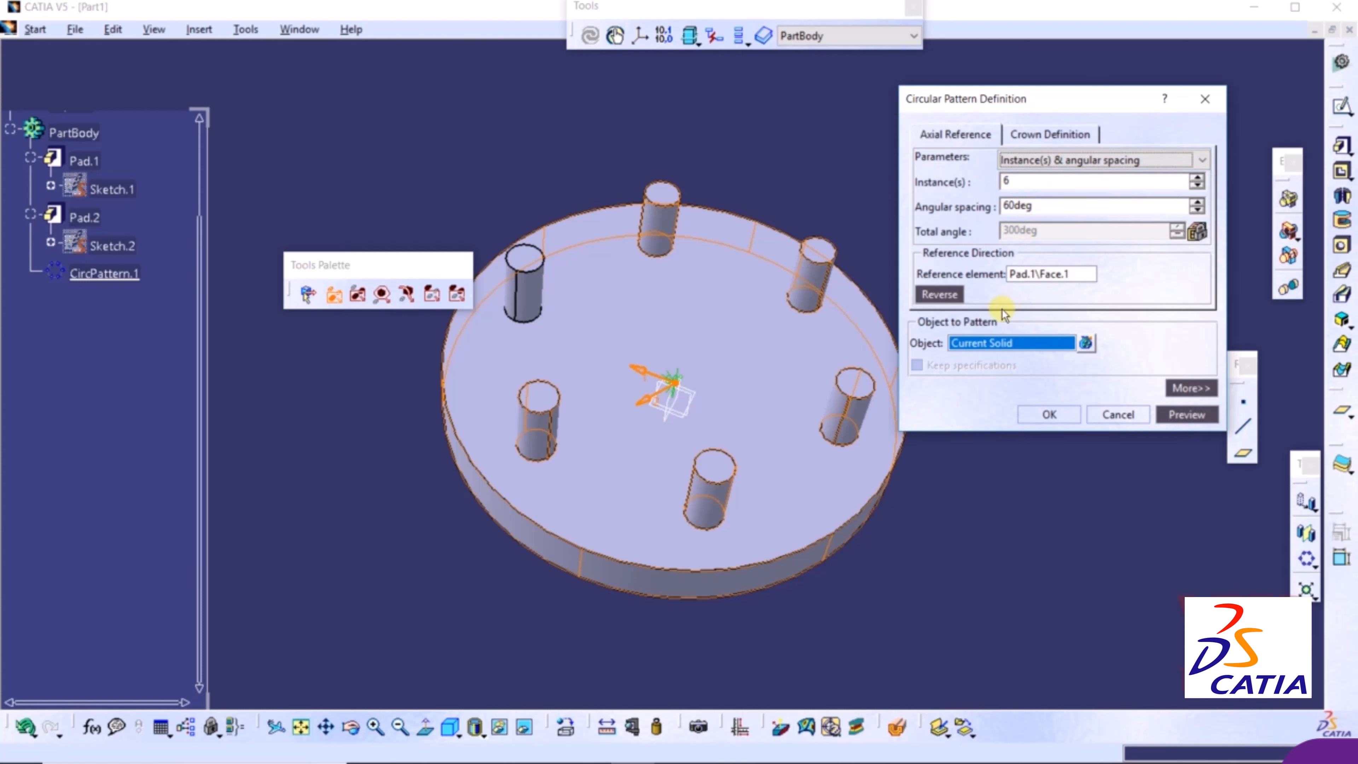
pyautogui.click(1036, 137)
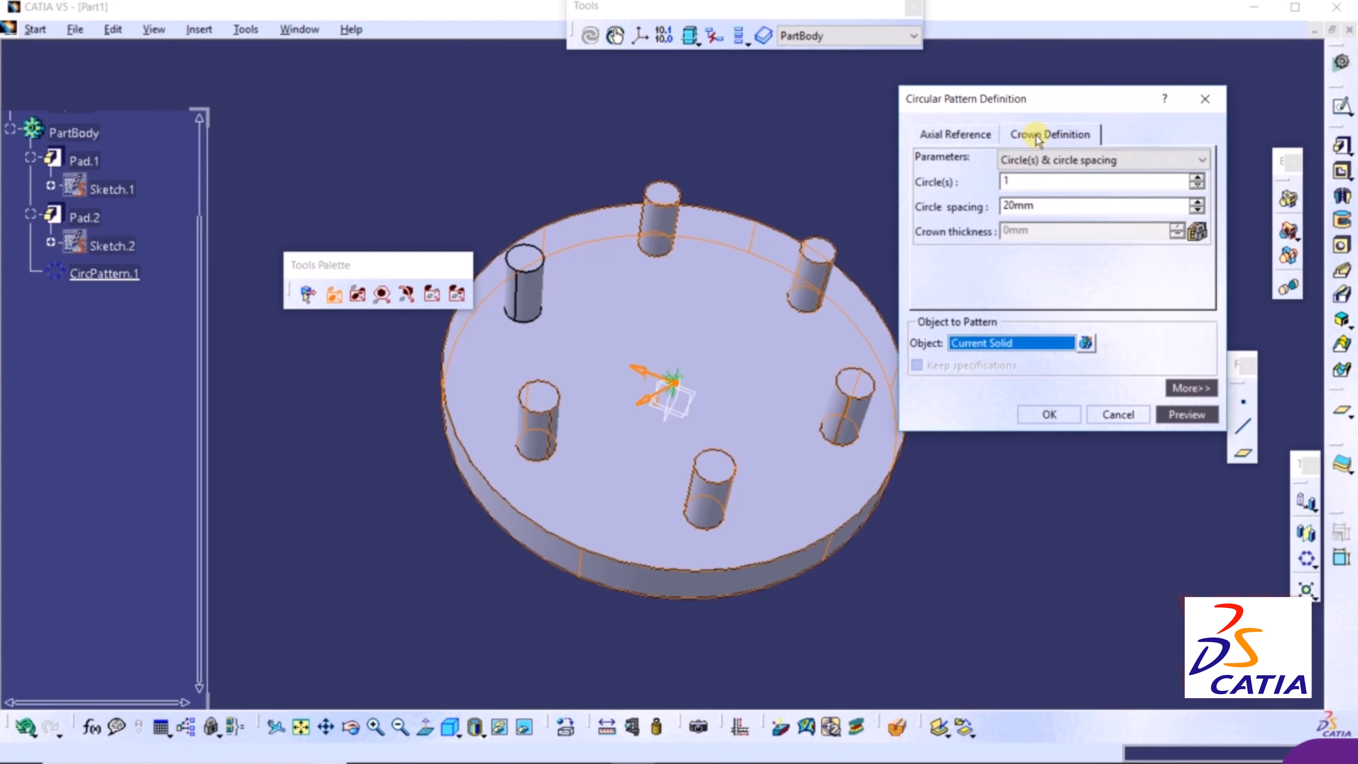
pyautogui.click(1050, 160)
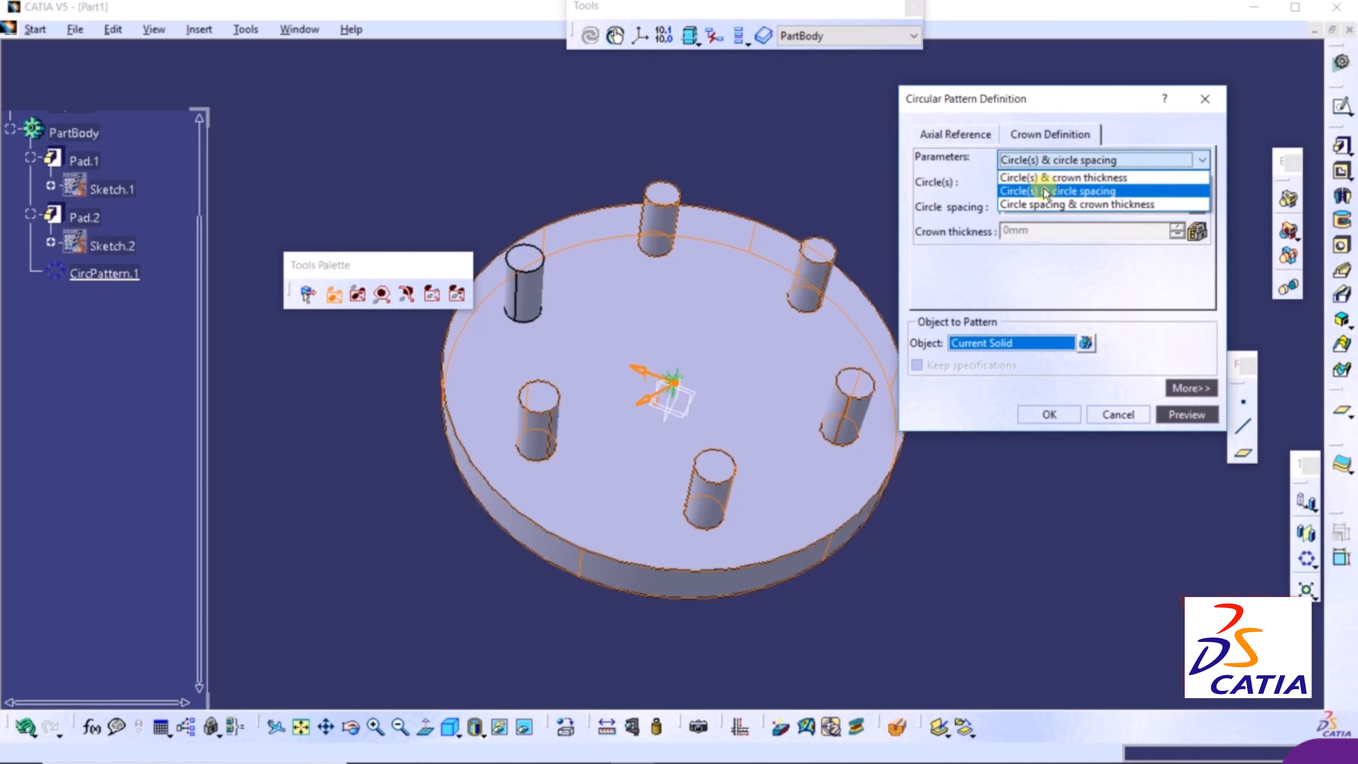
pyautogui.click(1029, 191)
pyautogui.click(1196, 178)
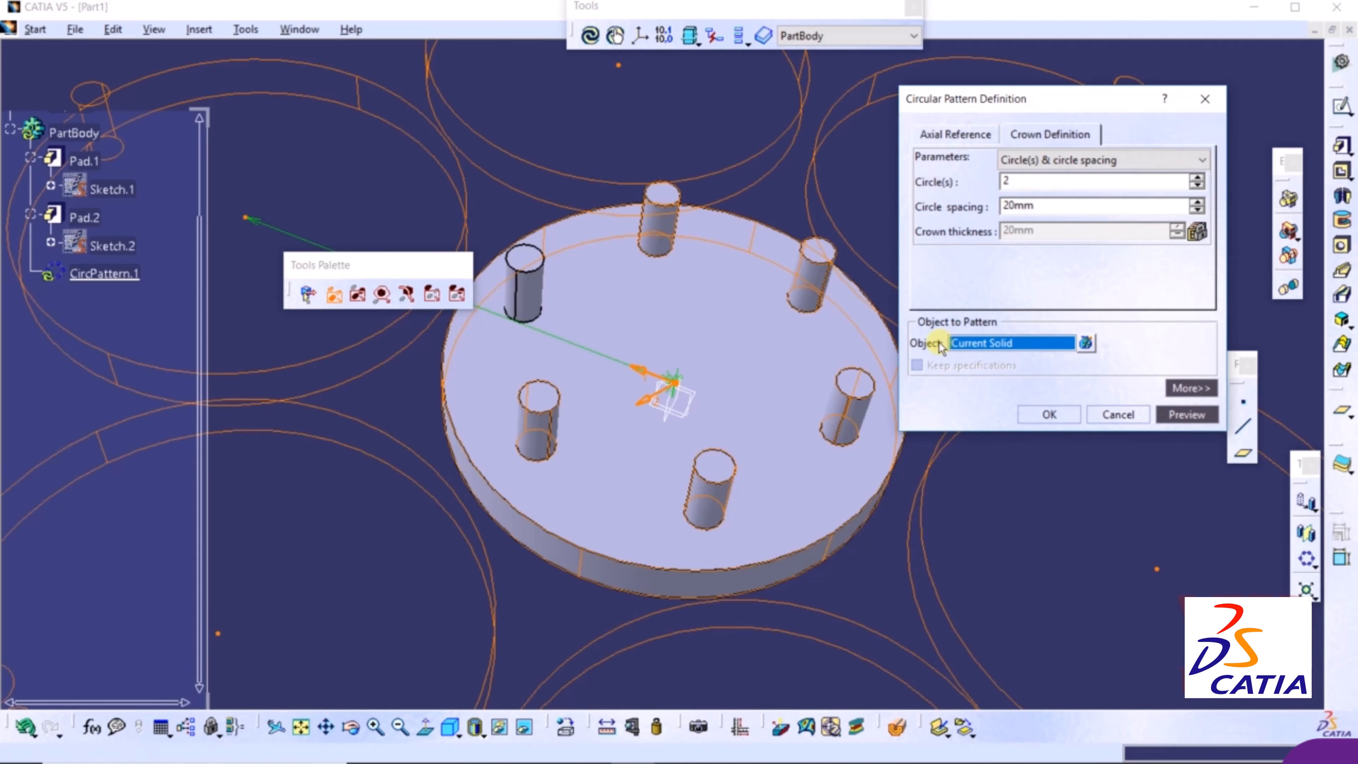
pyautogui.click(530, 288)
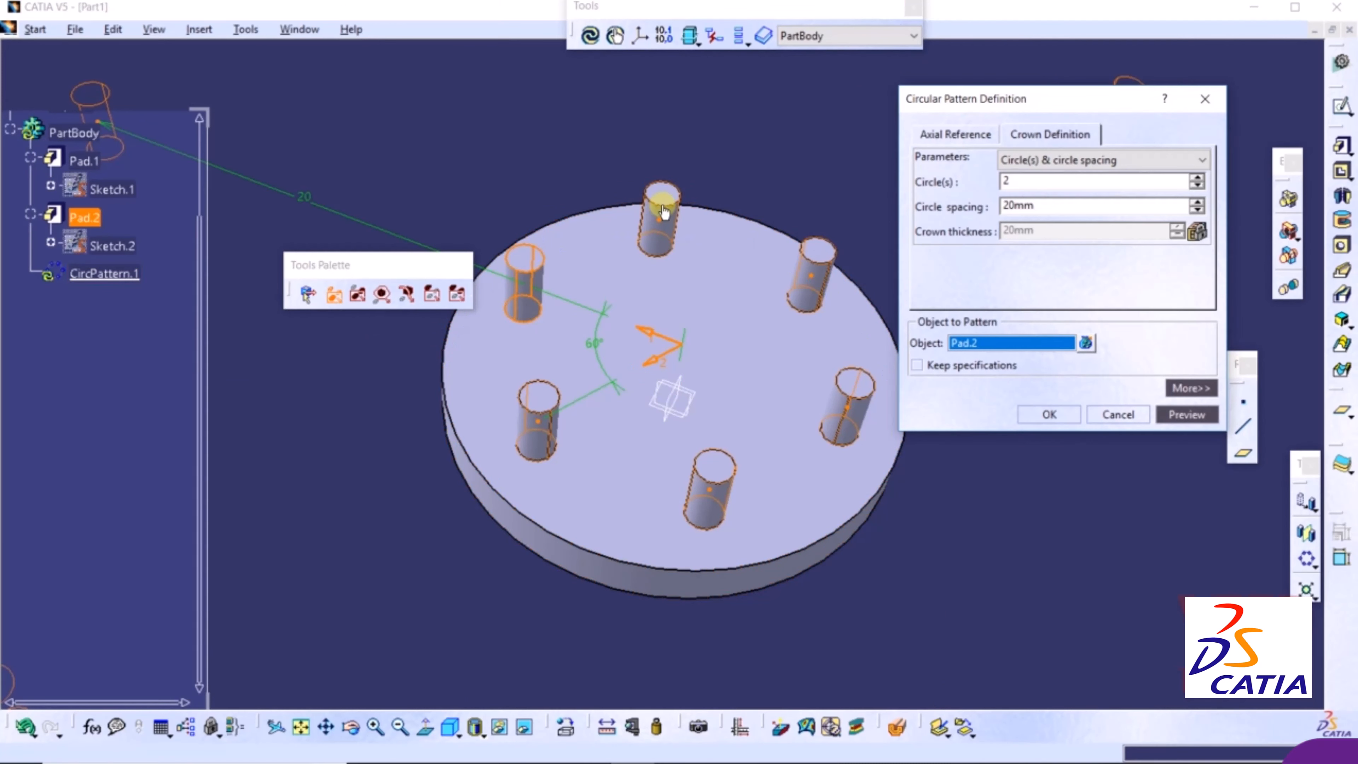
# Set the circle spacing to -3 mm and apply the pattern edit.
pyautogui.doubleClick(1020, 206)
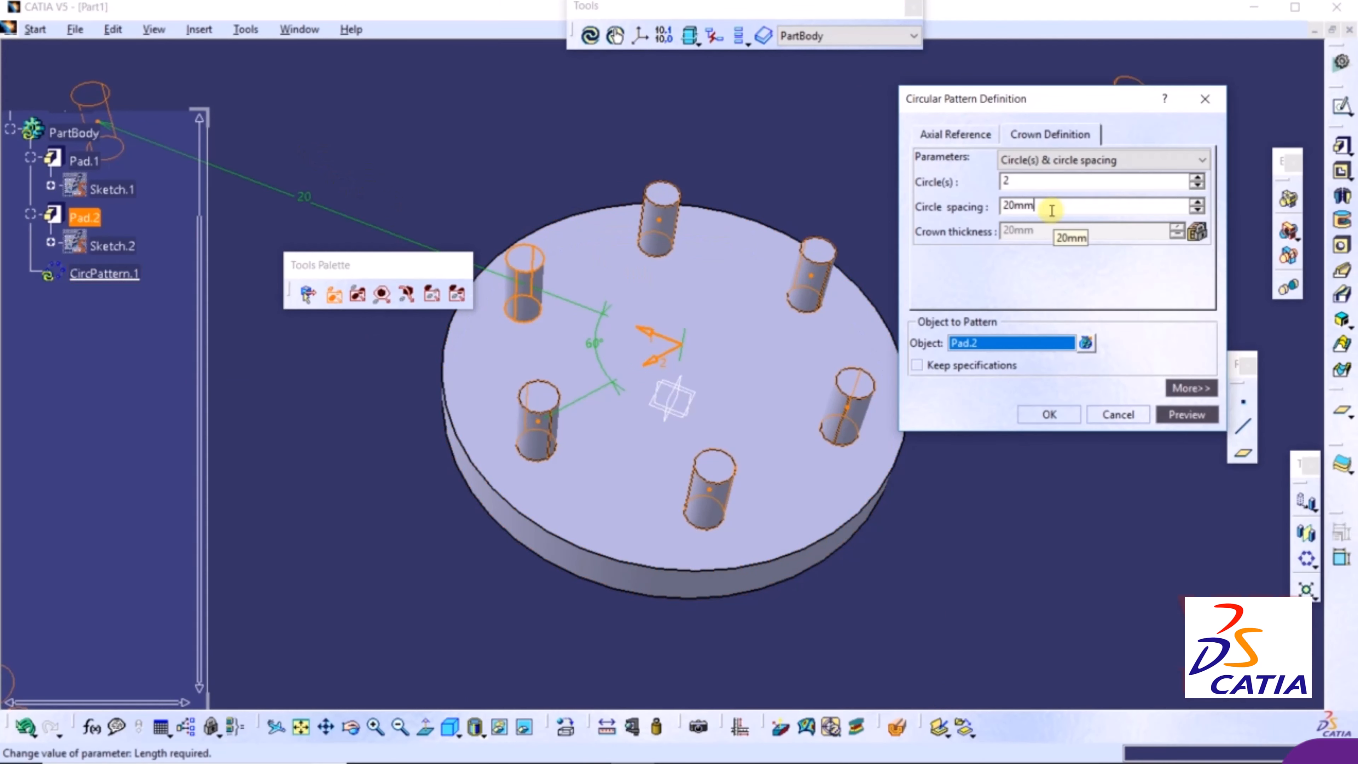
pyautogui.write('2')
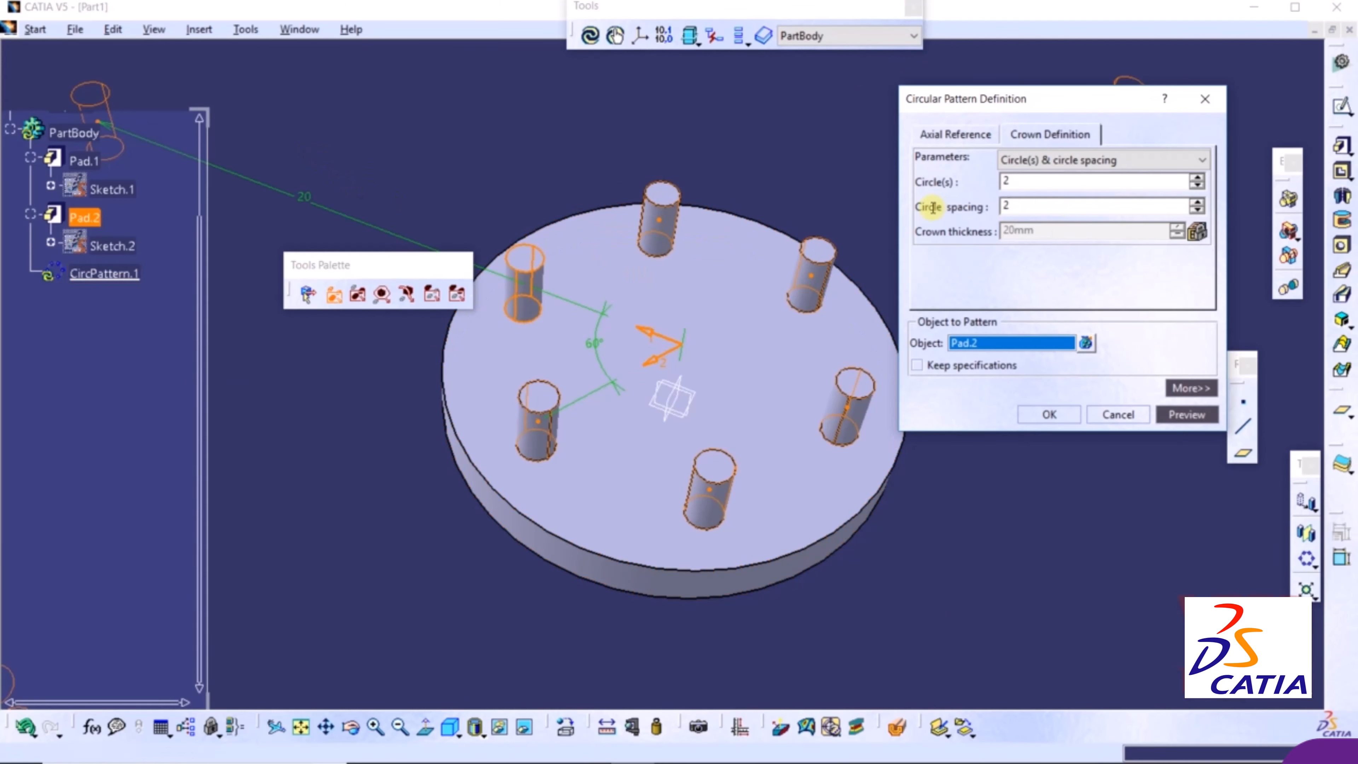
pyautogui.click(1196, 203)
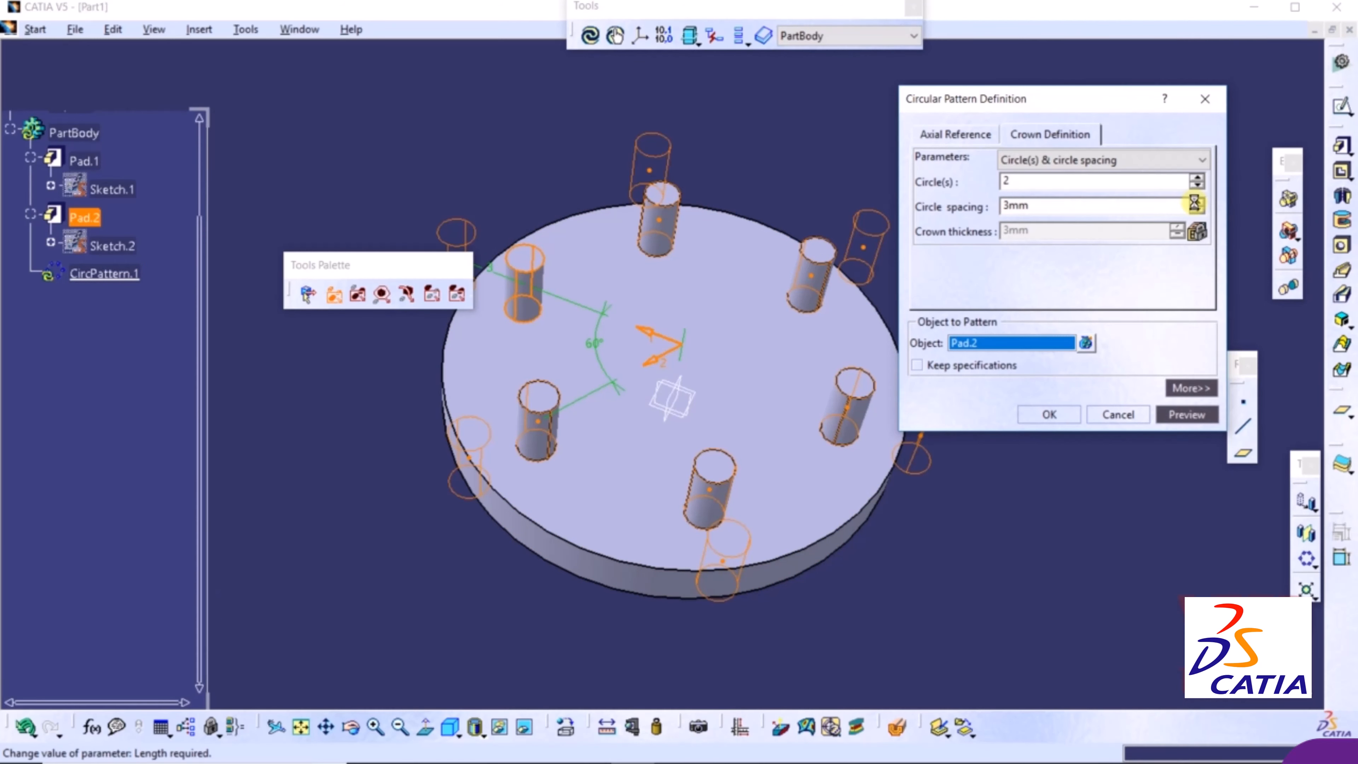
pyautogui.click(1196, 214)
pyautogui.click(1197, 214)
pyautogui.click(1197, 214)
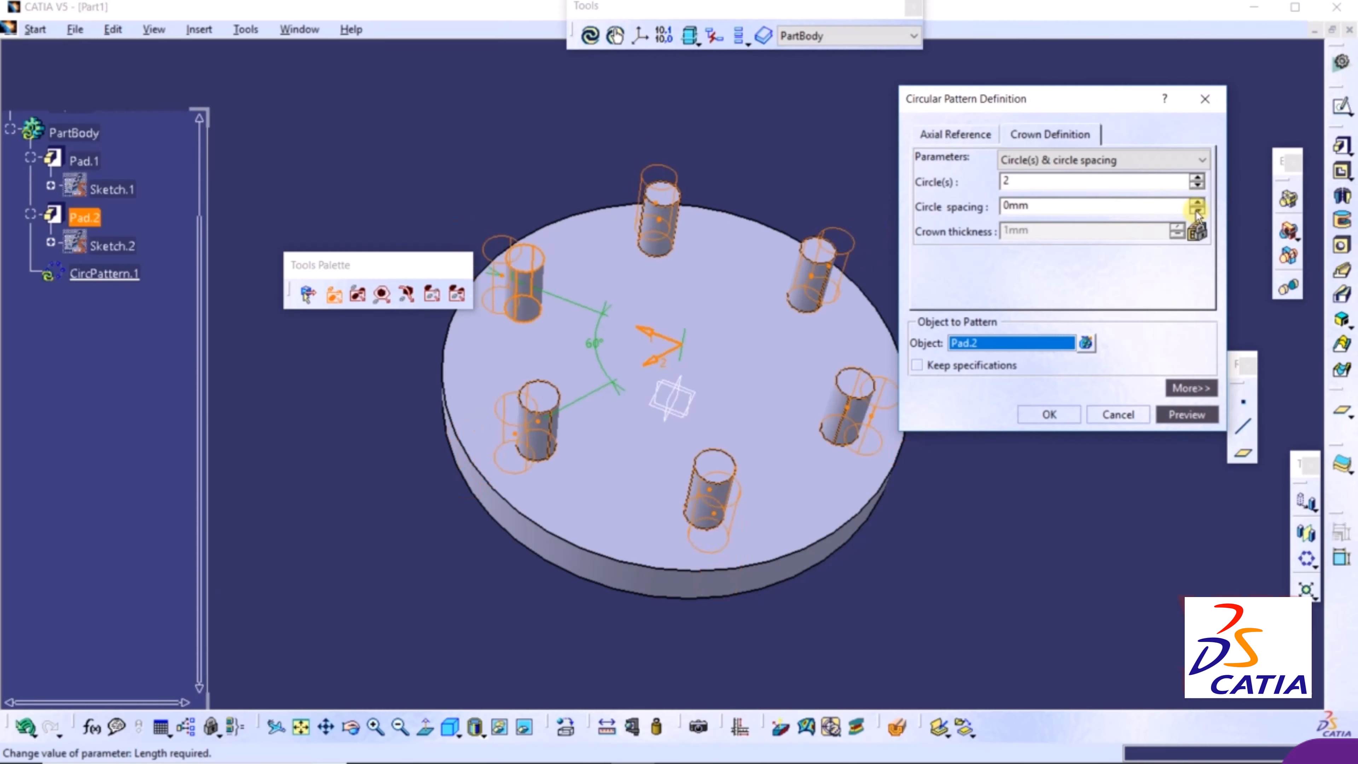
pyautogui.click(1197, 214)
pyautogui.click(1196, 214)
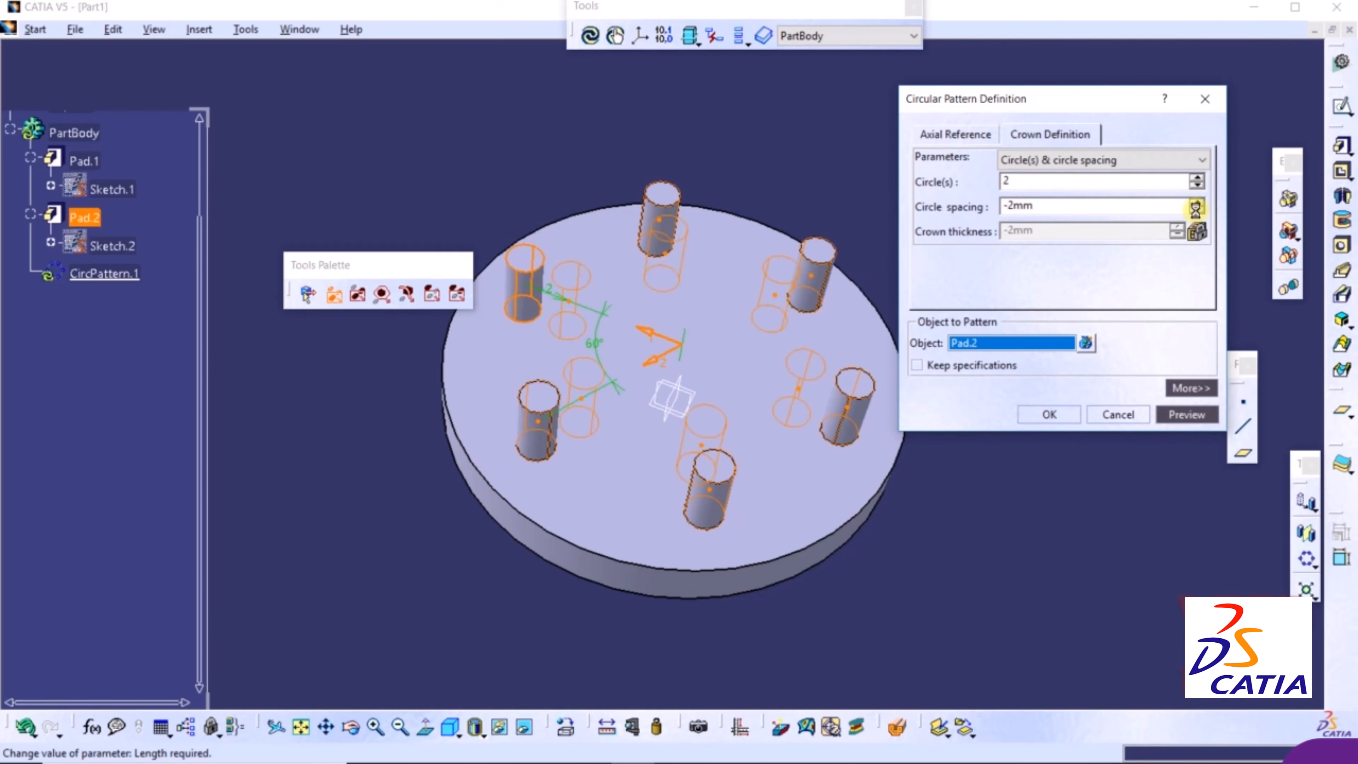
pyautogui.click(1197, 214)
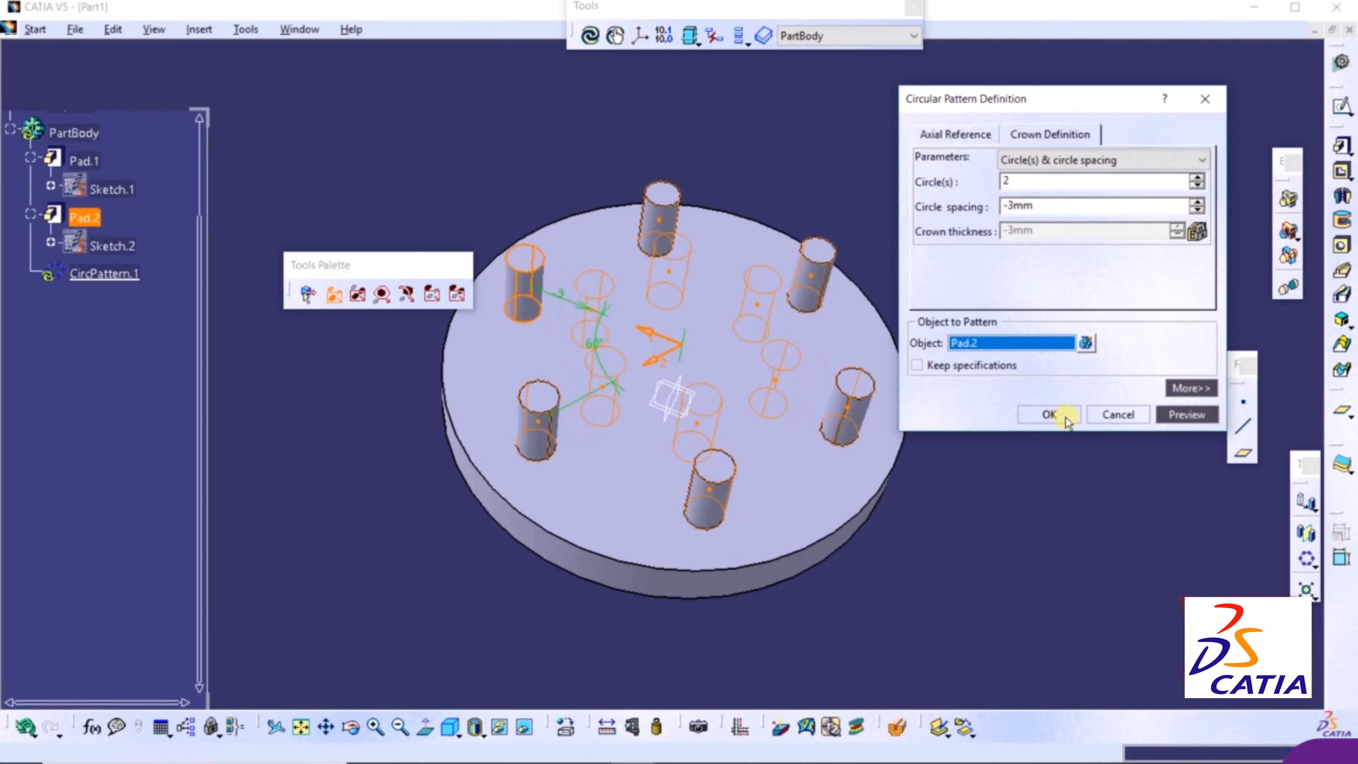
pyautogui.click(1050, 414)
pyautogui.moveTo(992, 218); pyautogui.dragTo(958, 249, button='middle')
# Reopen the circular pattern's definition and examine its extended options and crown settings.
pyautogui.click(105, 341)
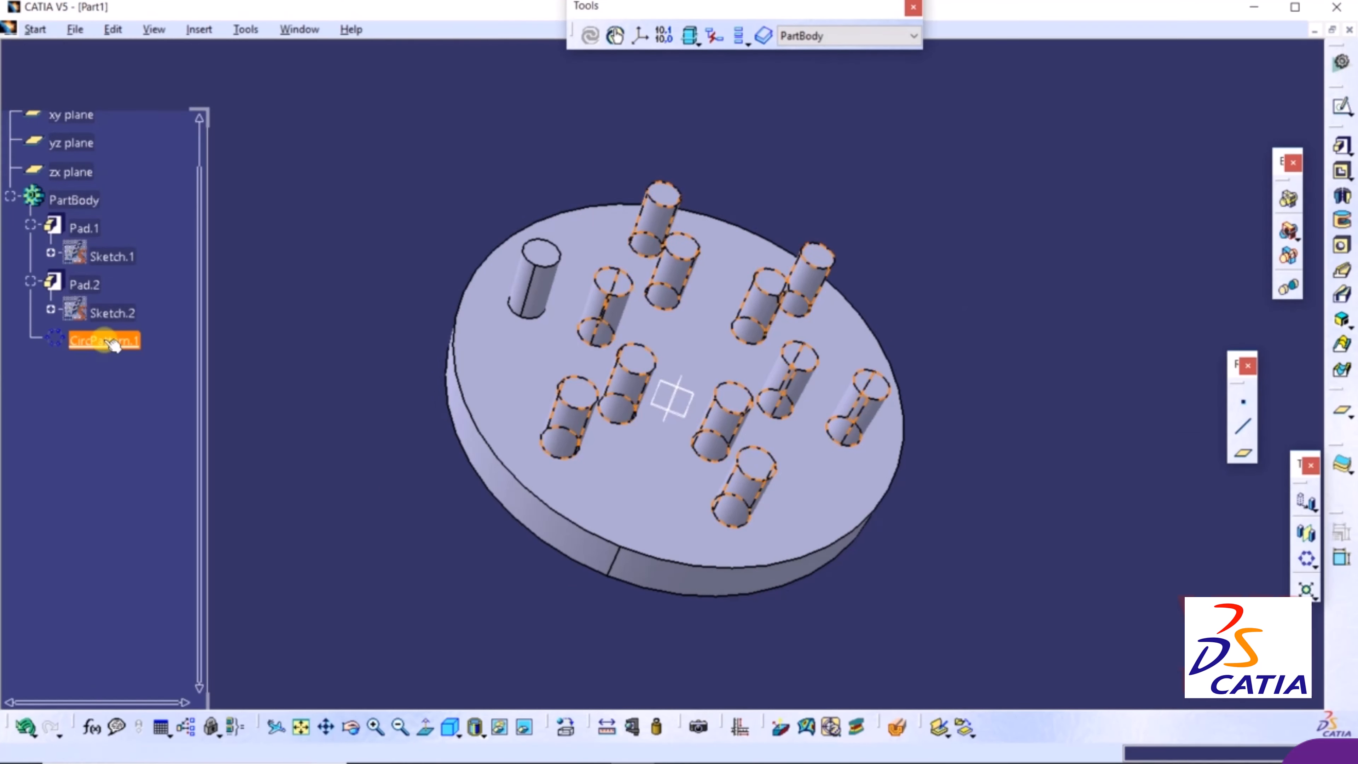
pyautogui.doubleClick(110, 341)
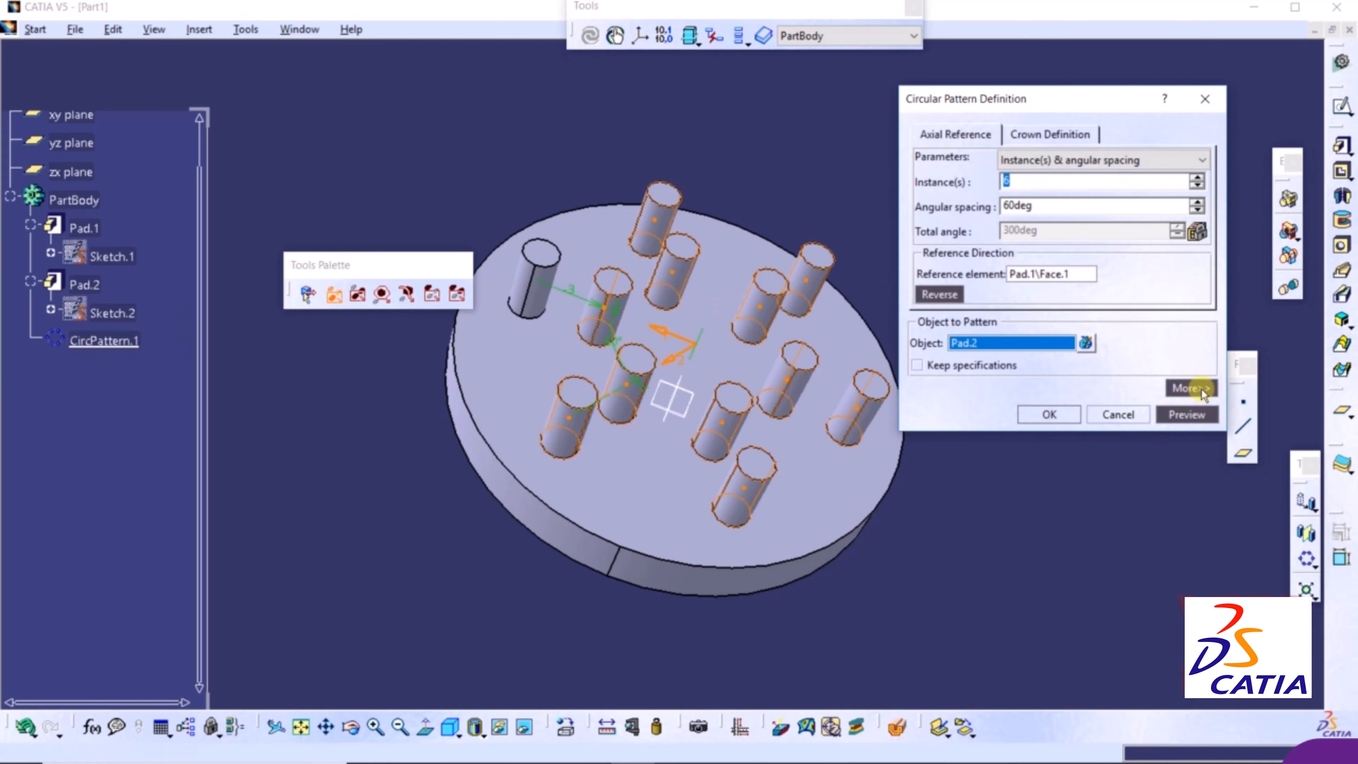
pyautogui.click(1192, 388)
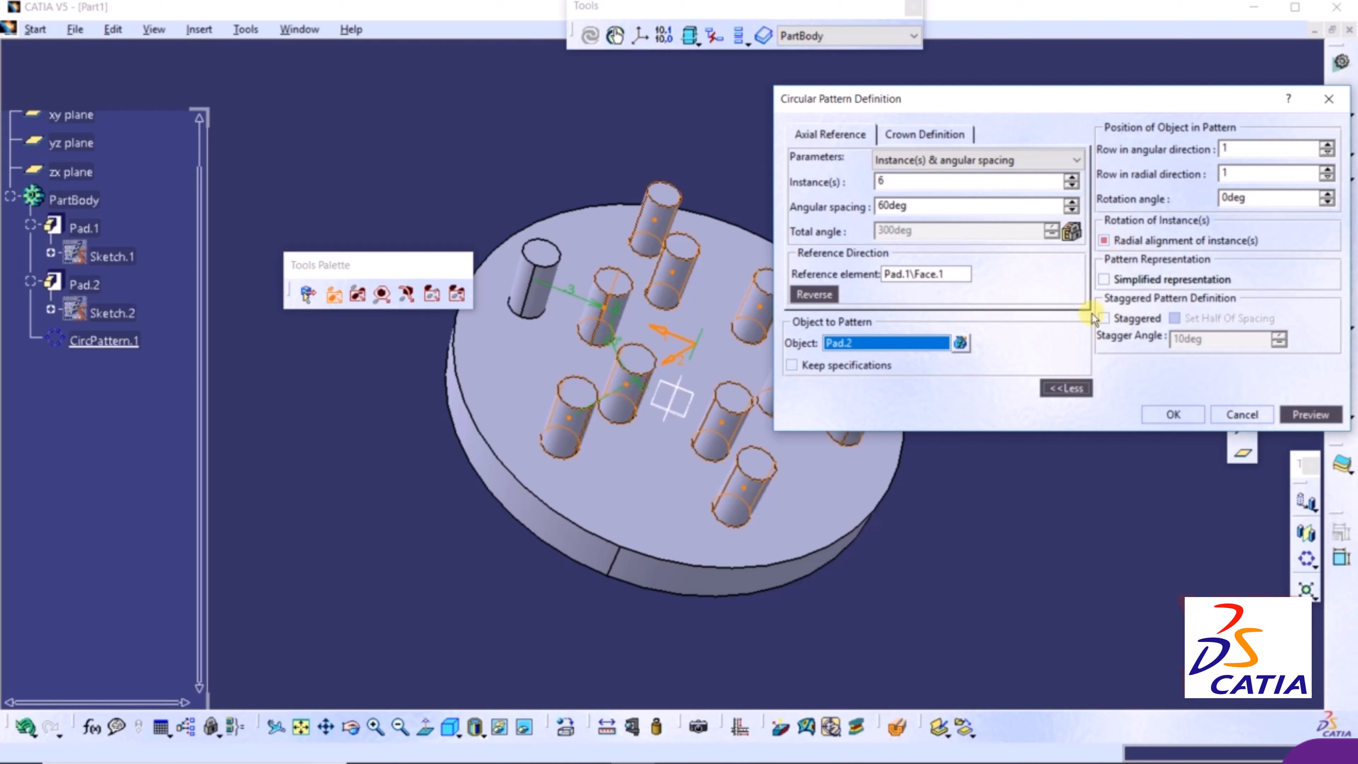
pyautogui.click(1072, 388)
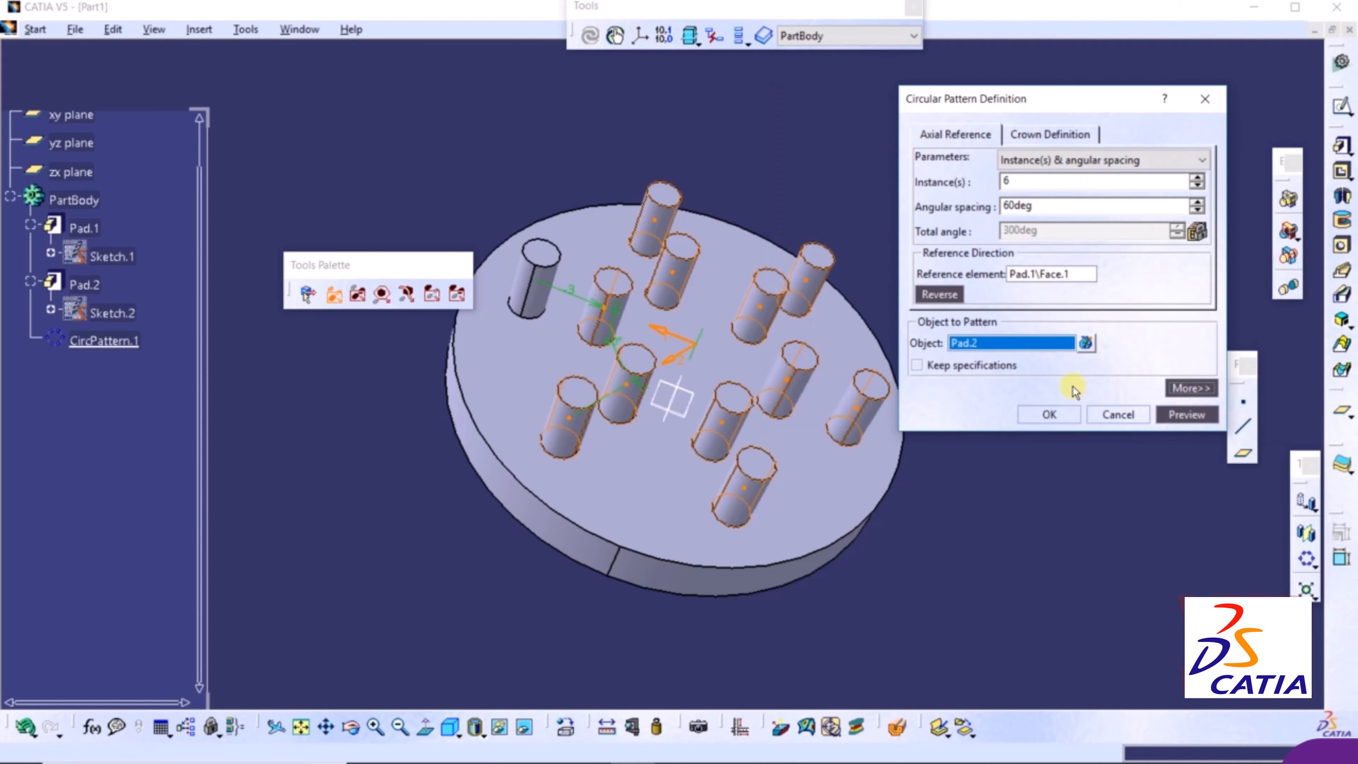
pyautogui.click(1043, 129)
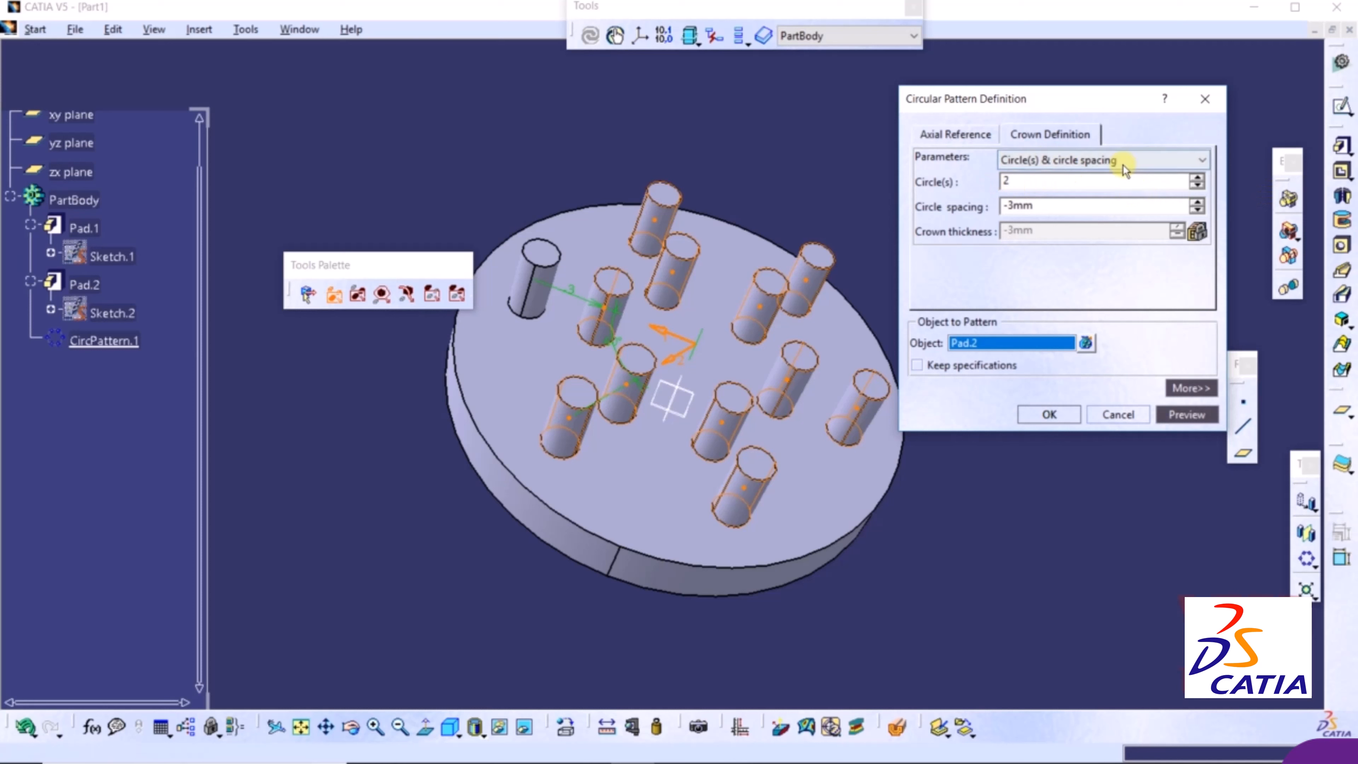
pyautogui.click(1049, 415)
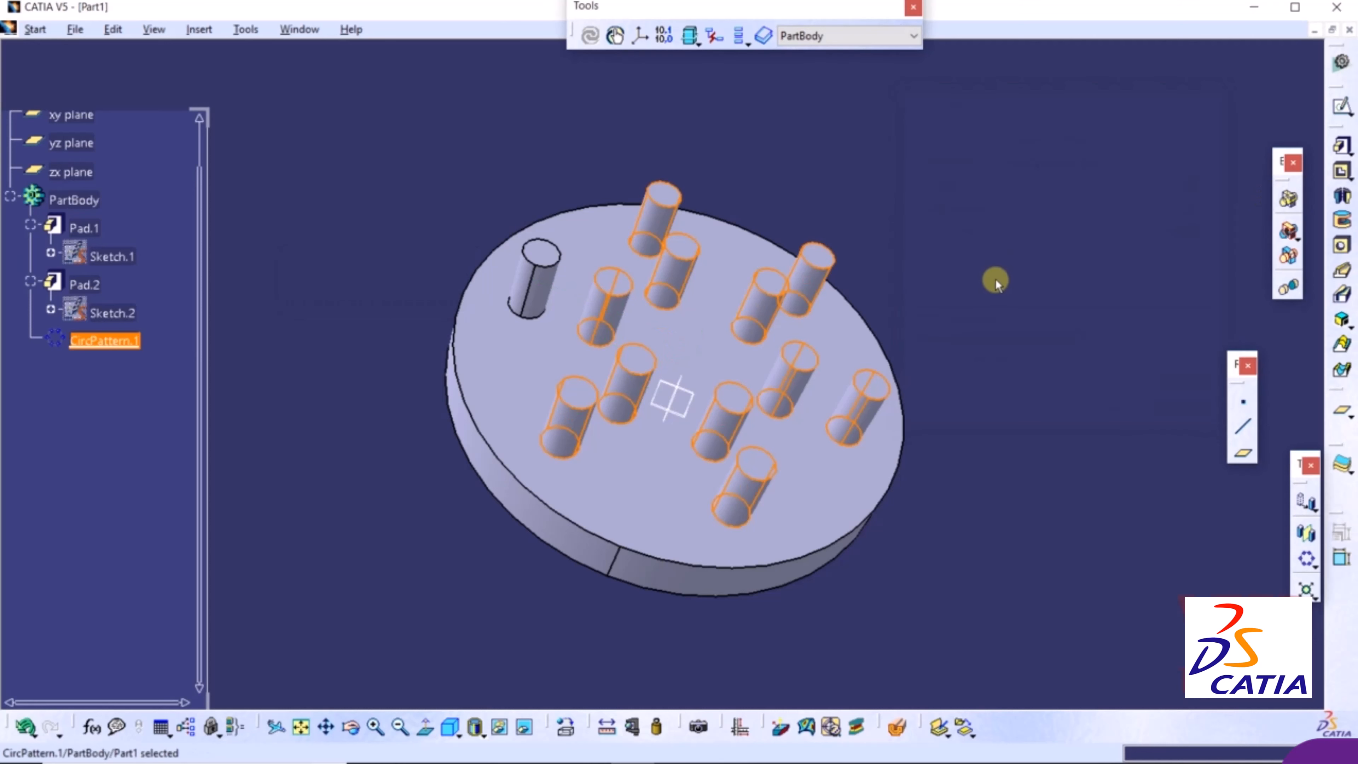
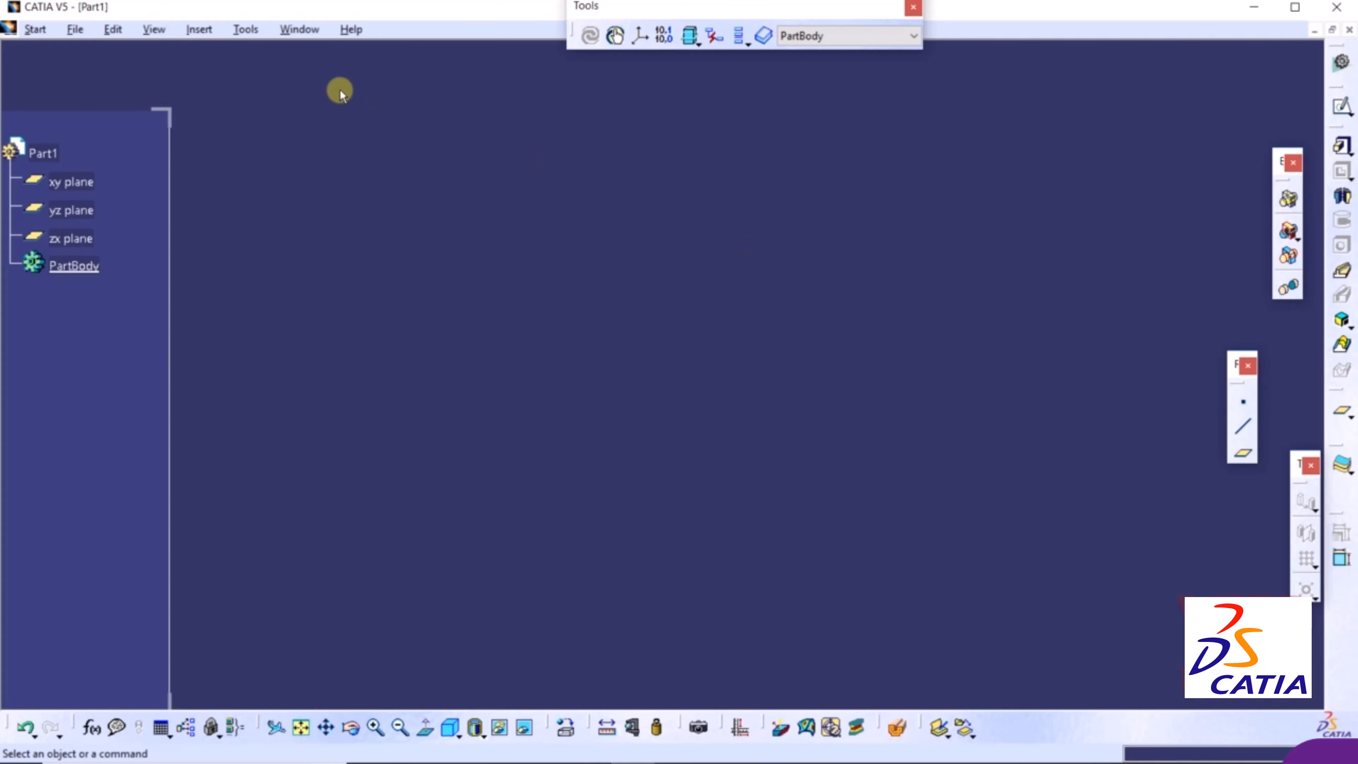
# Open UserPattern.CATPart from the modifiyng features project folder.
pyautogui.click(75, 29)
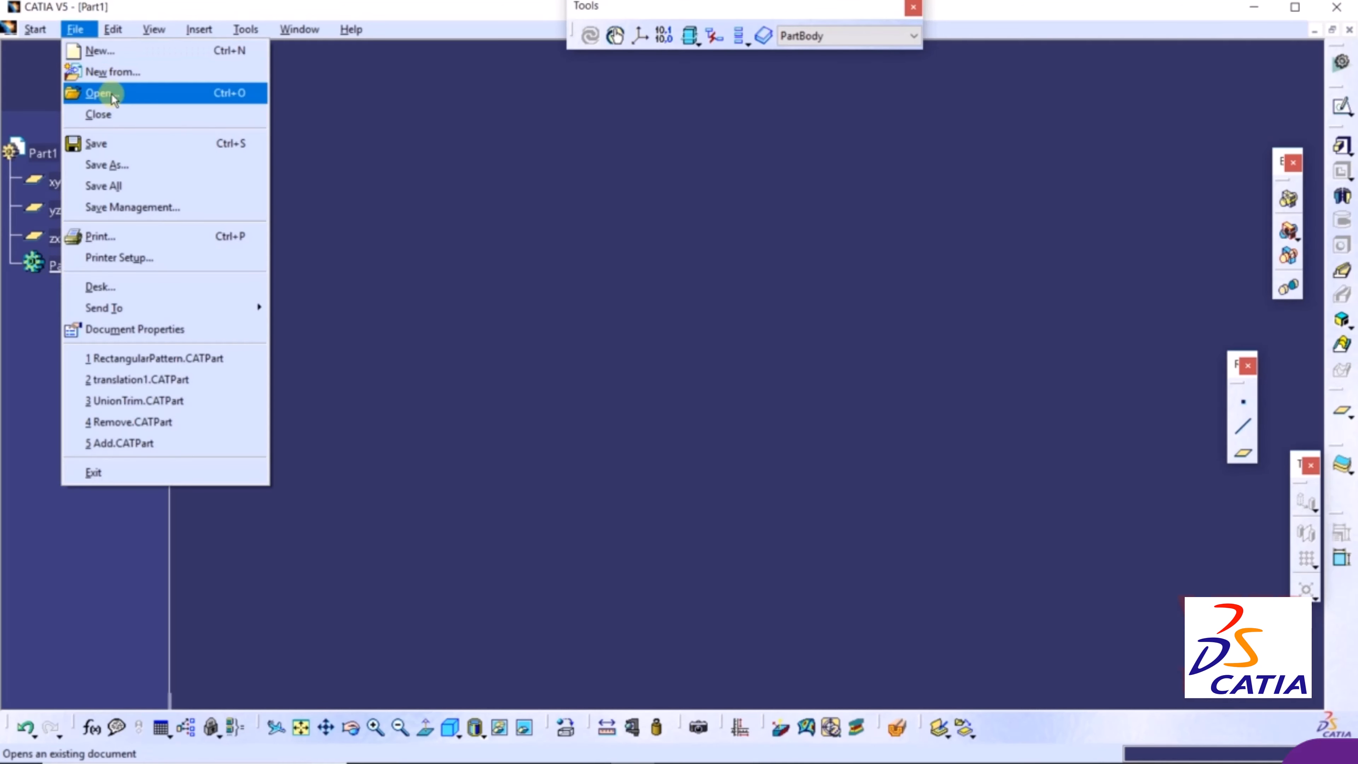
pyautogui.click(96, 92)
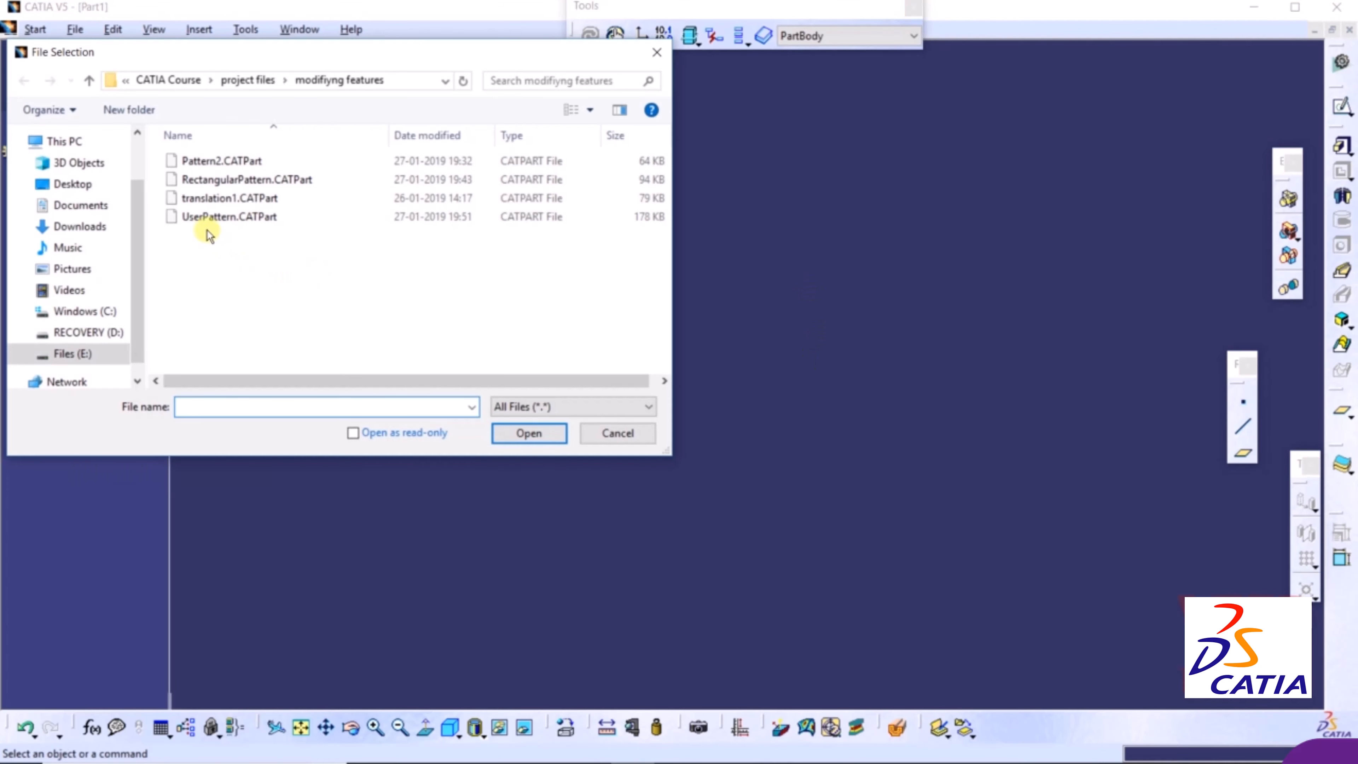
pyautogui.click(203, 219)
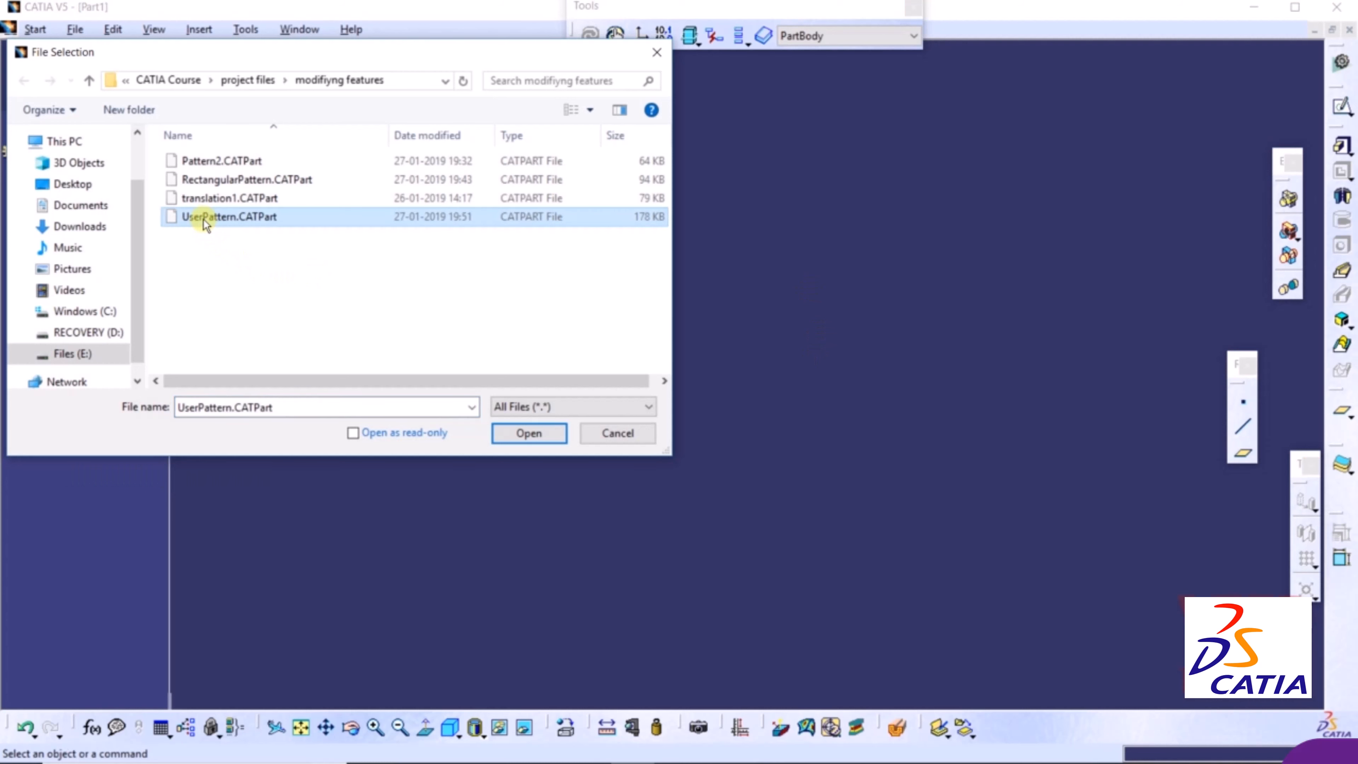
pyautogui.click(523, 434)
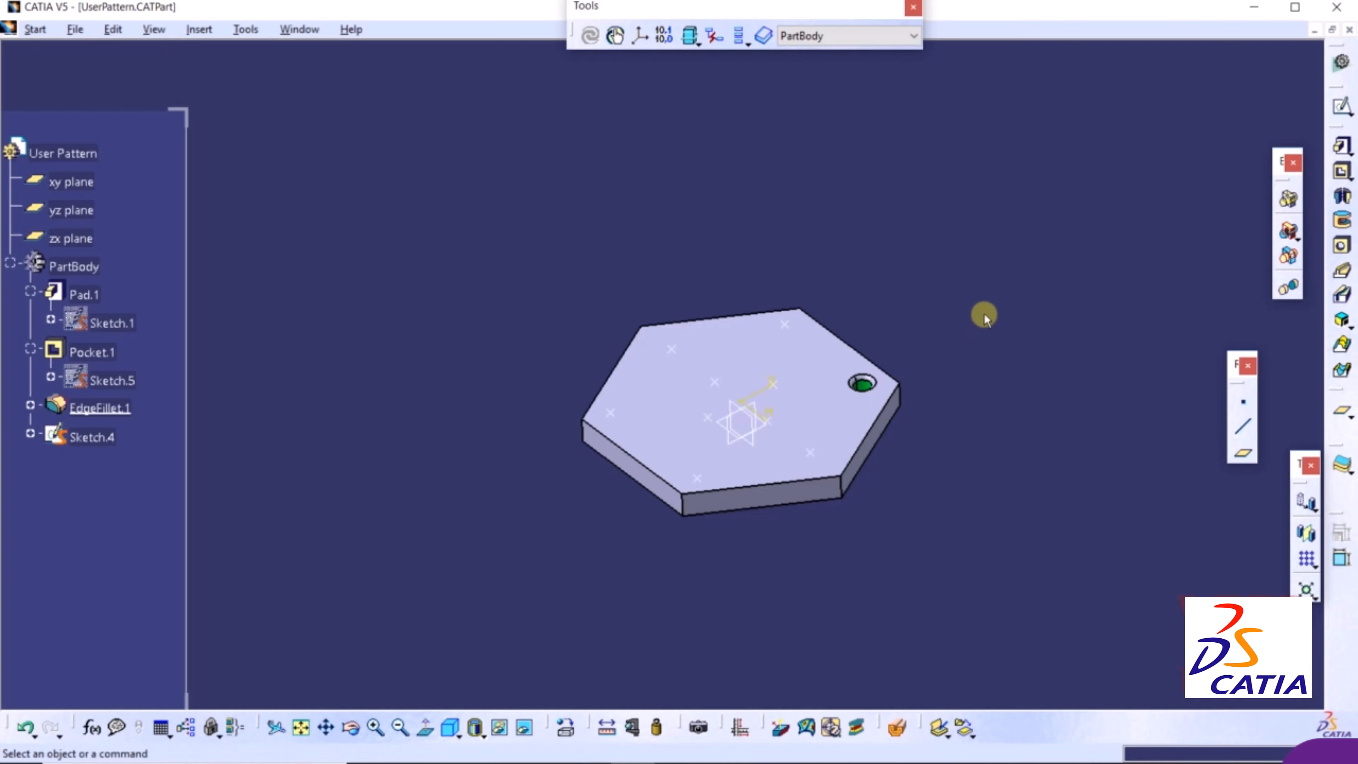
# Examine the points of Sketch.4 in the tree and their locations on the hexagonal plate.
pyautogui.moveTo(991, 288); pyautogui.dragTo(991, 225, button='middle')
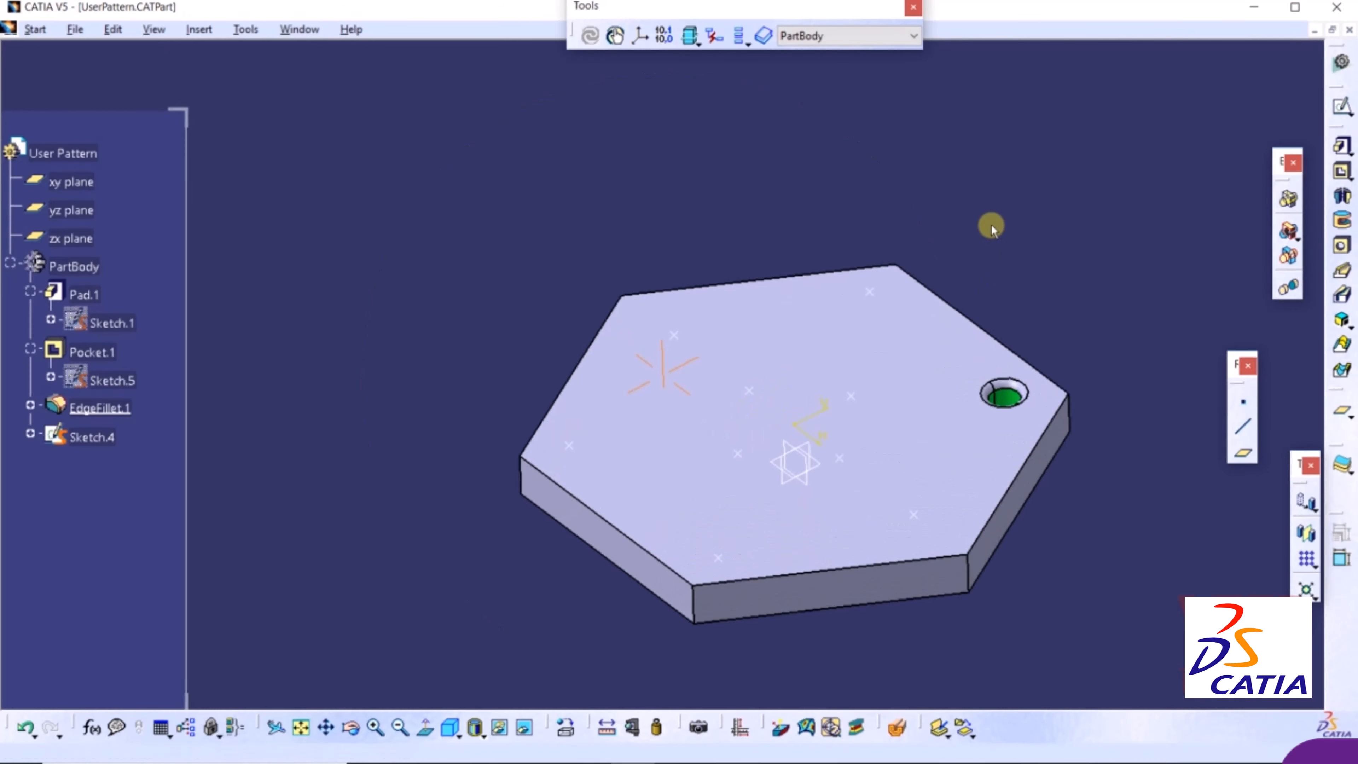
pyautogui.scroll(-2, 540, 243)
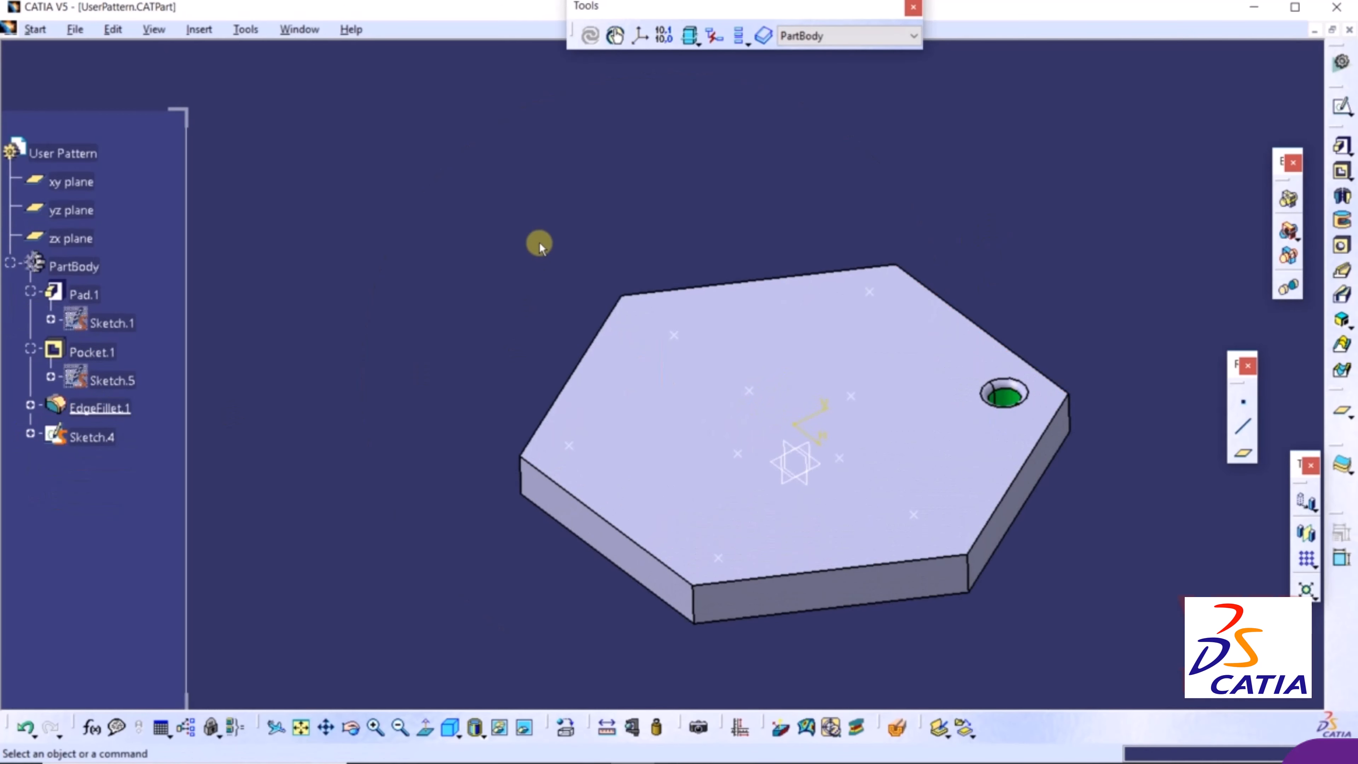
pyautogui.moveTo(1019, 282); pyautogui.dragTo(916, 368, button='middle')
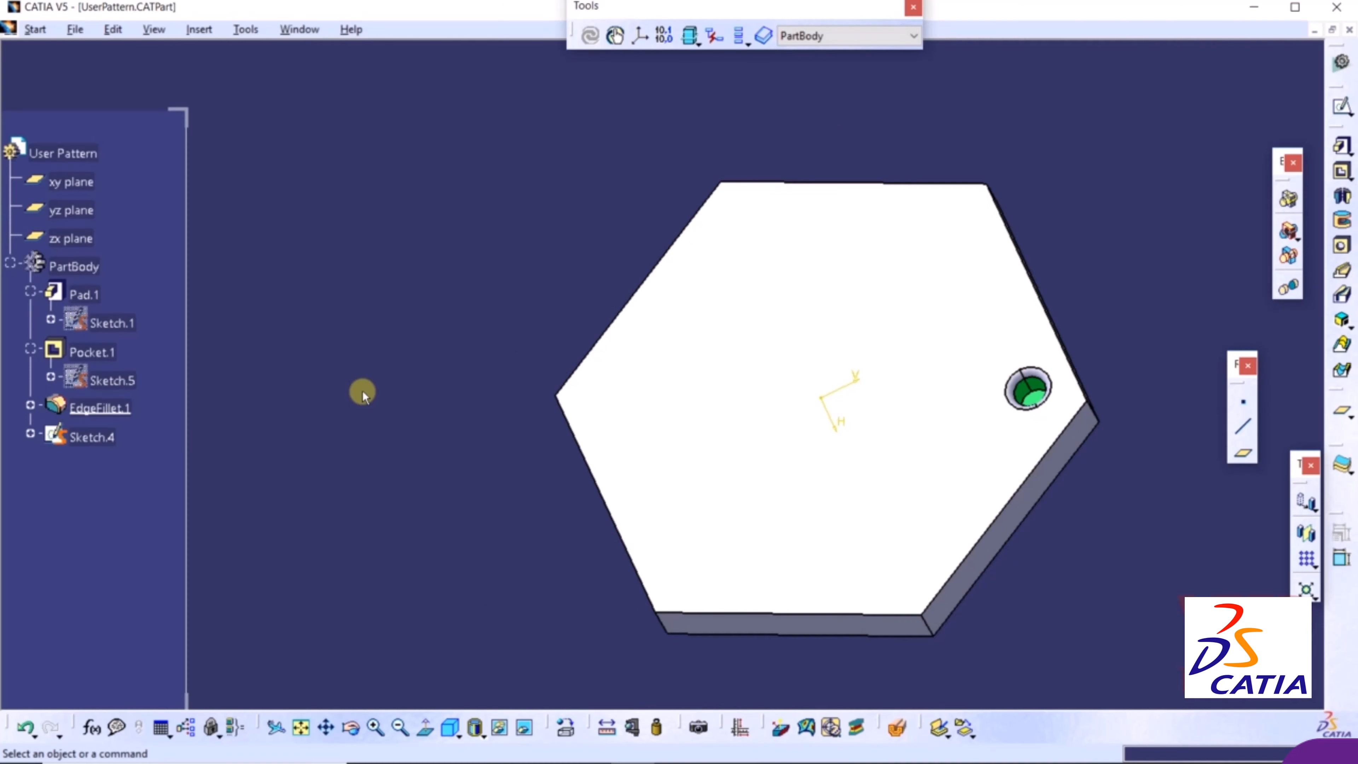
pyautogui.moveTo(362, 390); pyautogui.dragTo(300, 462, button='middle')
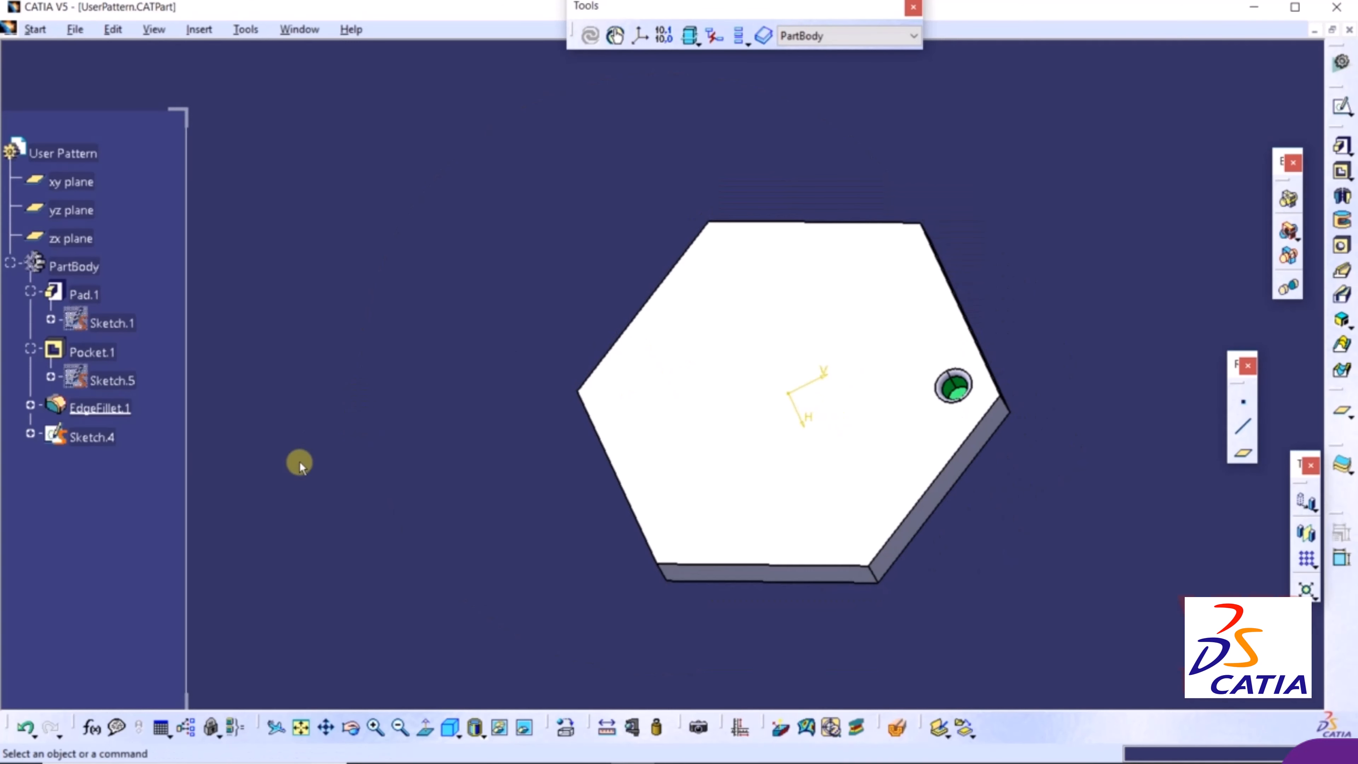
pyautogui.click(30, 433)
pyautogui.click(51, 493)
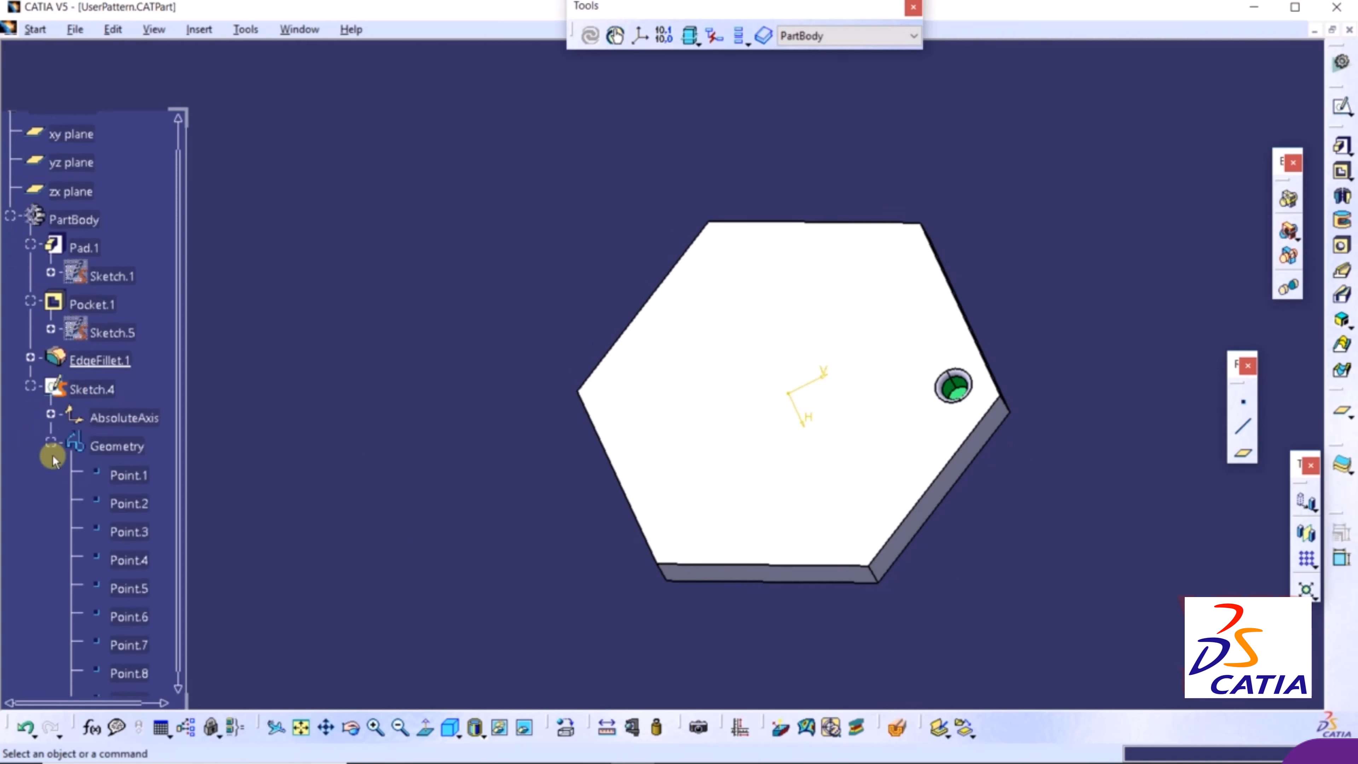
pyautogui.click(51, 443)
pyautogui.click(51, 443)
pyautogui.click(128, 480)
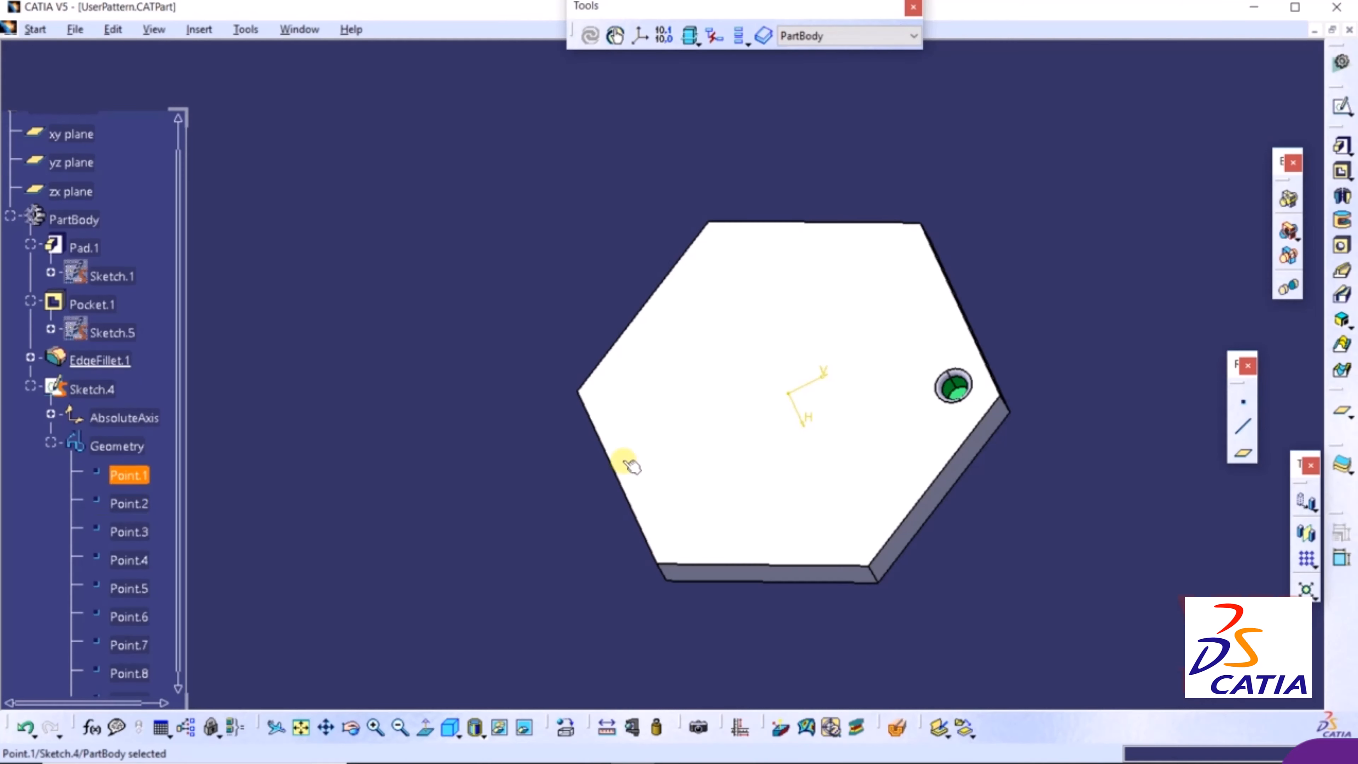
pyautogui.click(258, 491)
pyautogui.click(92, 395)
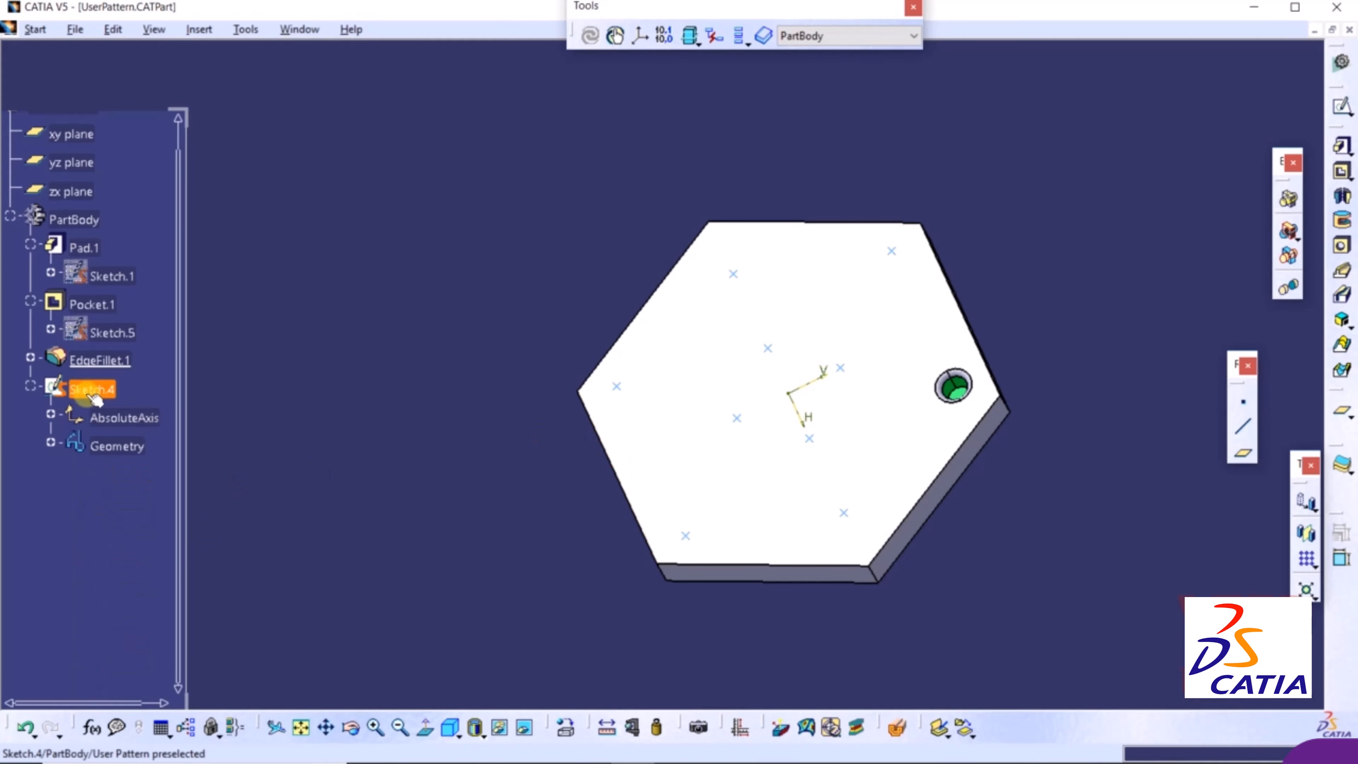
pyautogui.rightClick(92, 395)
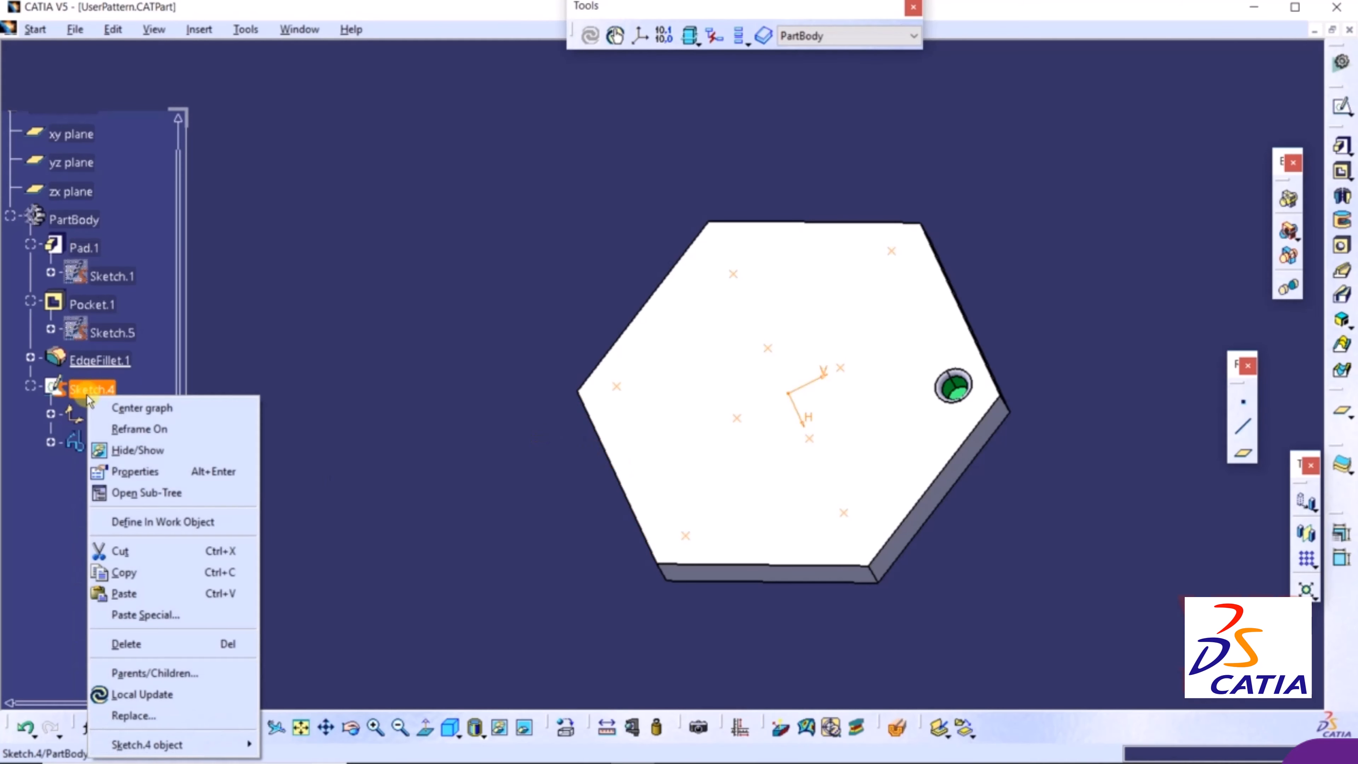
pyautogui.click(187, 452)
pyautogui.moveTo(466, 540)
pyautogui.mouseDown(button='middle')
pyautogui.moveTo(488, 462)
pyautogui.moveTo(470, 527)
pyautogui.moveTo(521, 455)
pyautogui.moveTo(494, 464)
pyautogui.moveTo(652, 471)
pyautogui.mouseUp(button='middle')
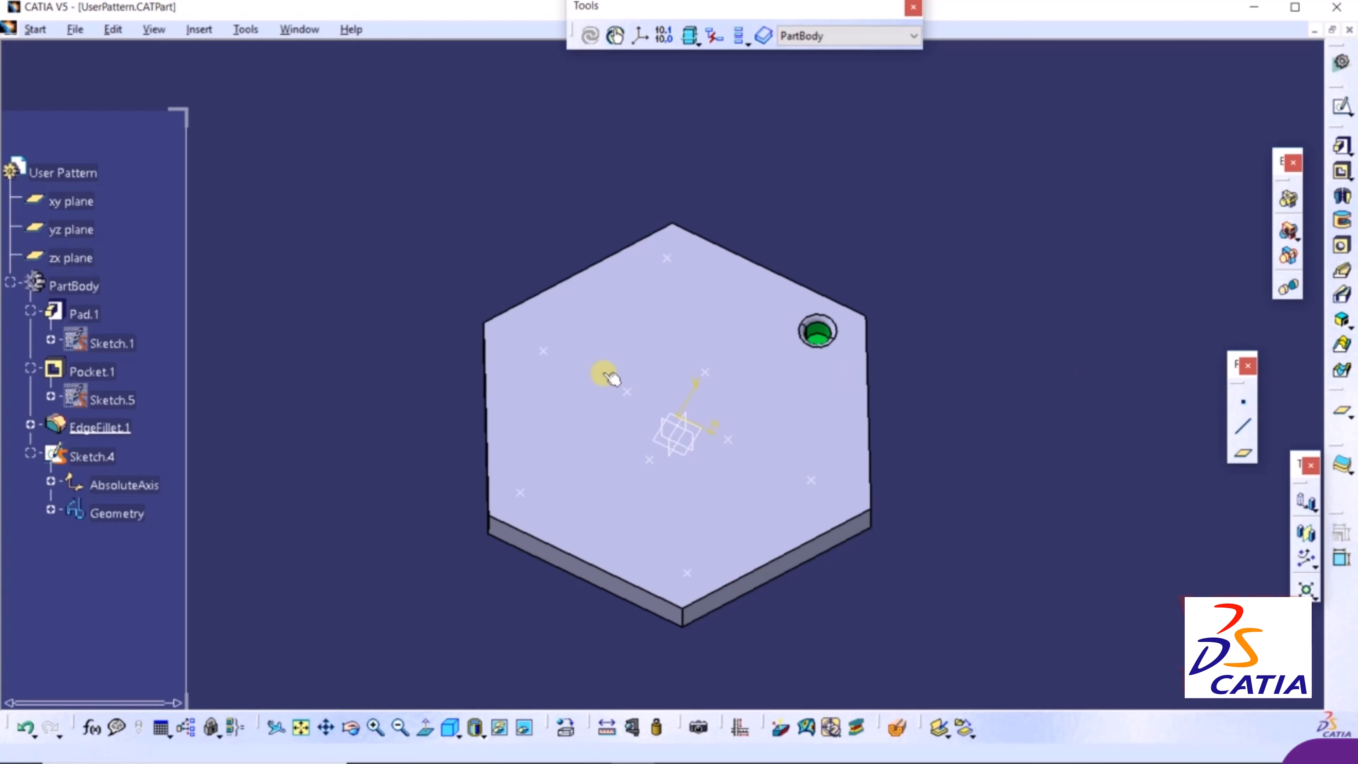
# Create a User Pattern of Pocket.1 and EdgeFillet.1 using the points of Sketch.4 as positions.
pyautogui.click(90, 373)
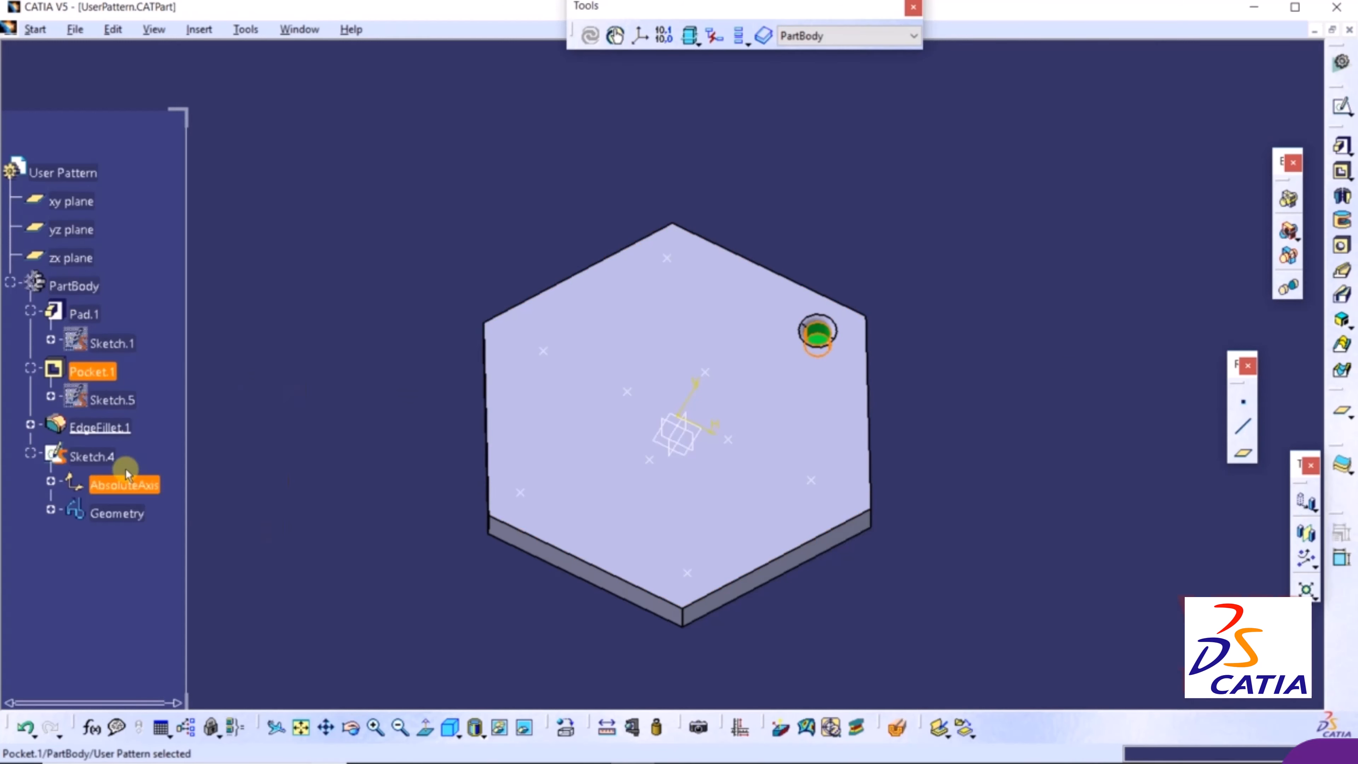
pyautogui.keyDown('ctrl'); pyautogui.click(102, 429); pyautogui.keyUp('ctrl')
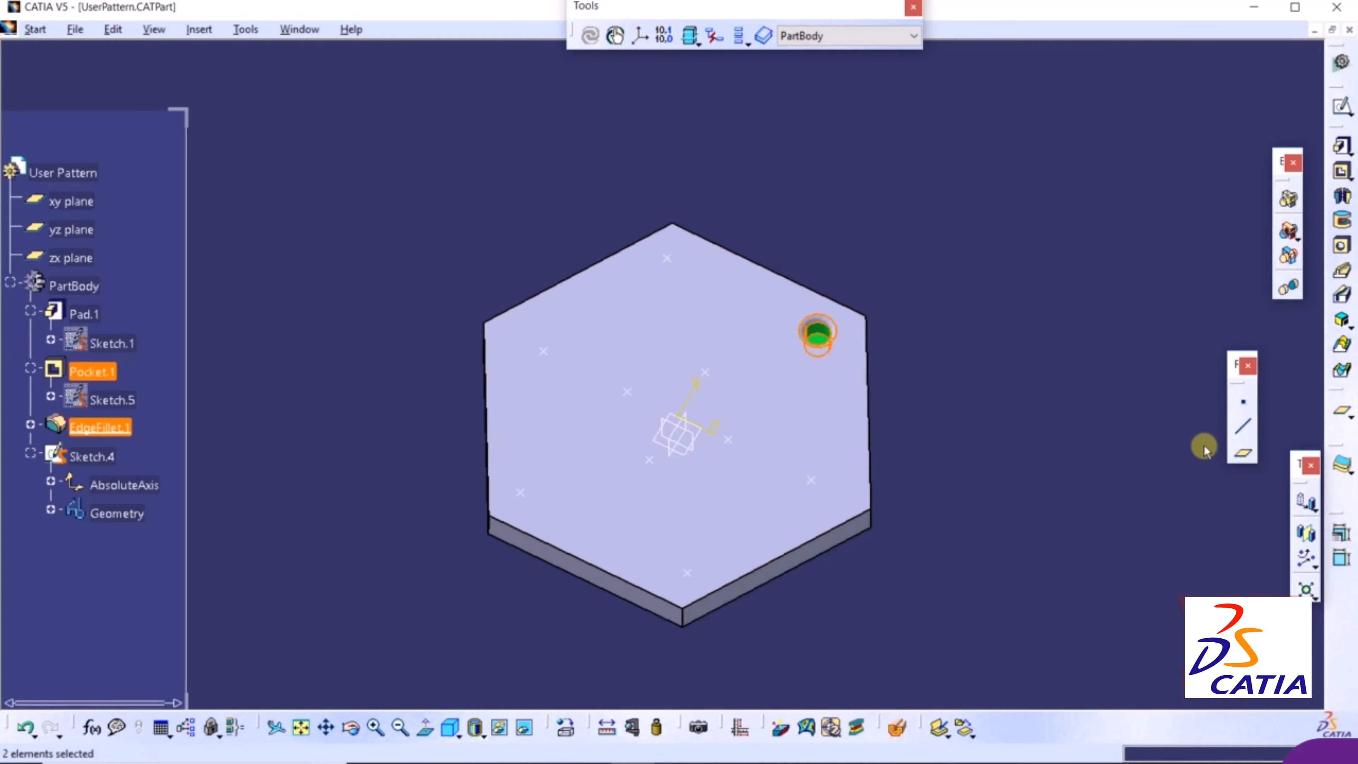
pyautogui.click(1317, 567)
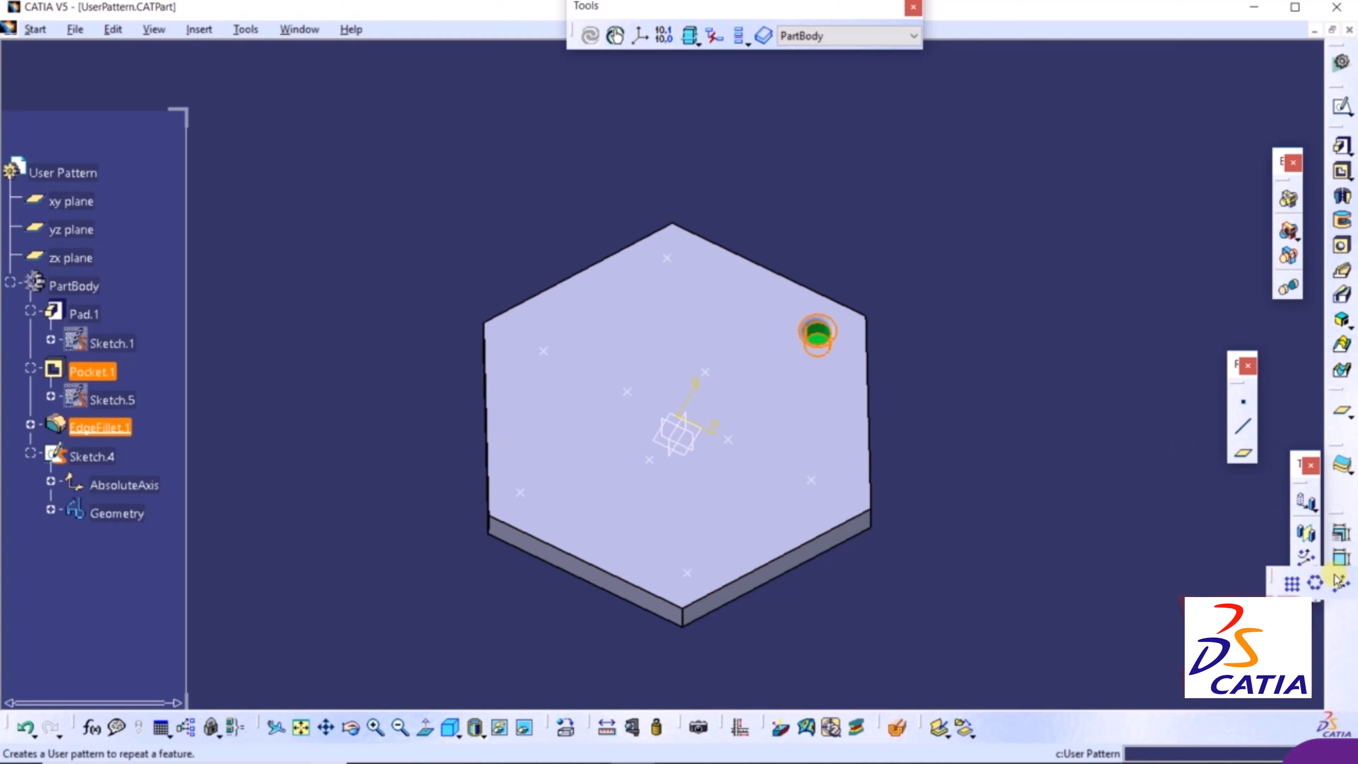
pyautogui.click(1340, 583)
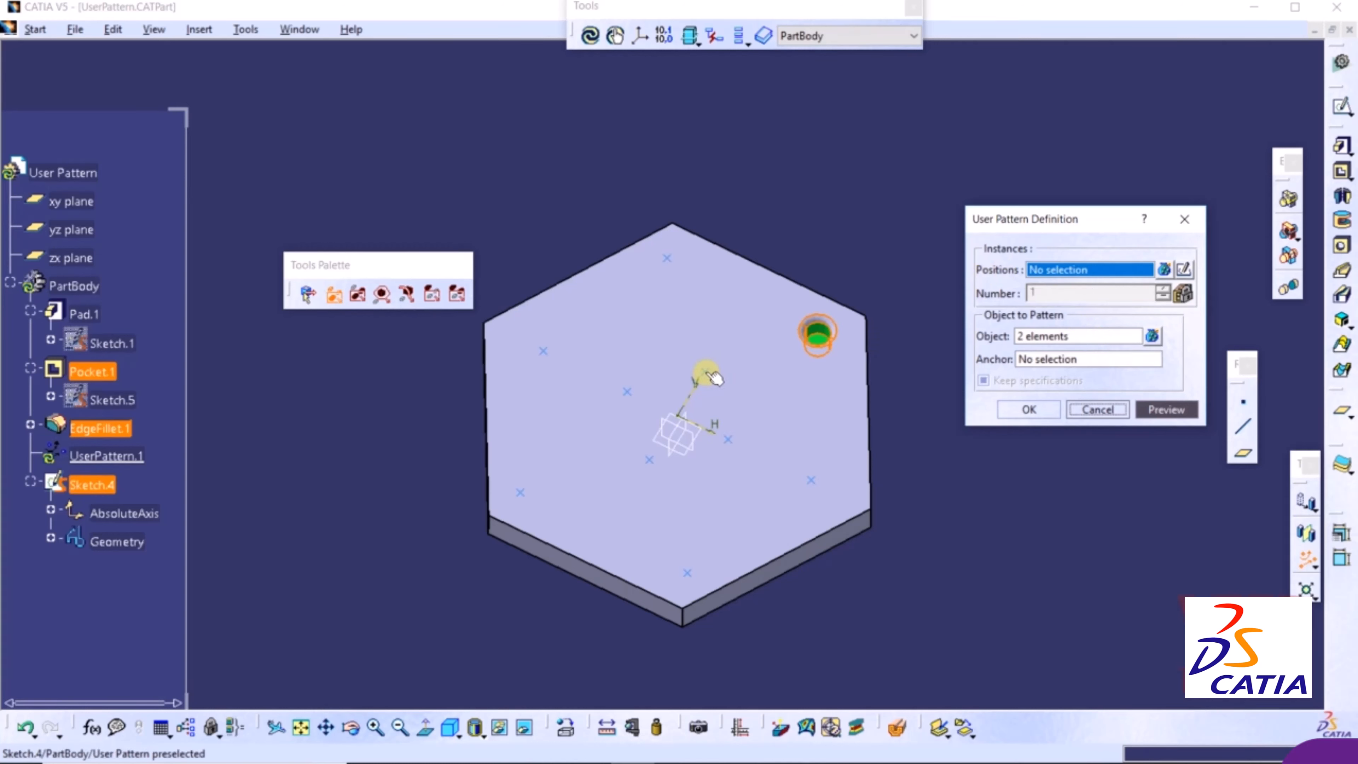
pyautogui.click(712, 376)
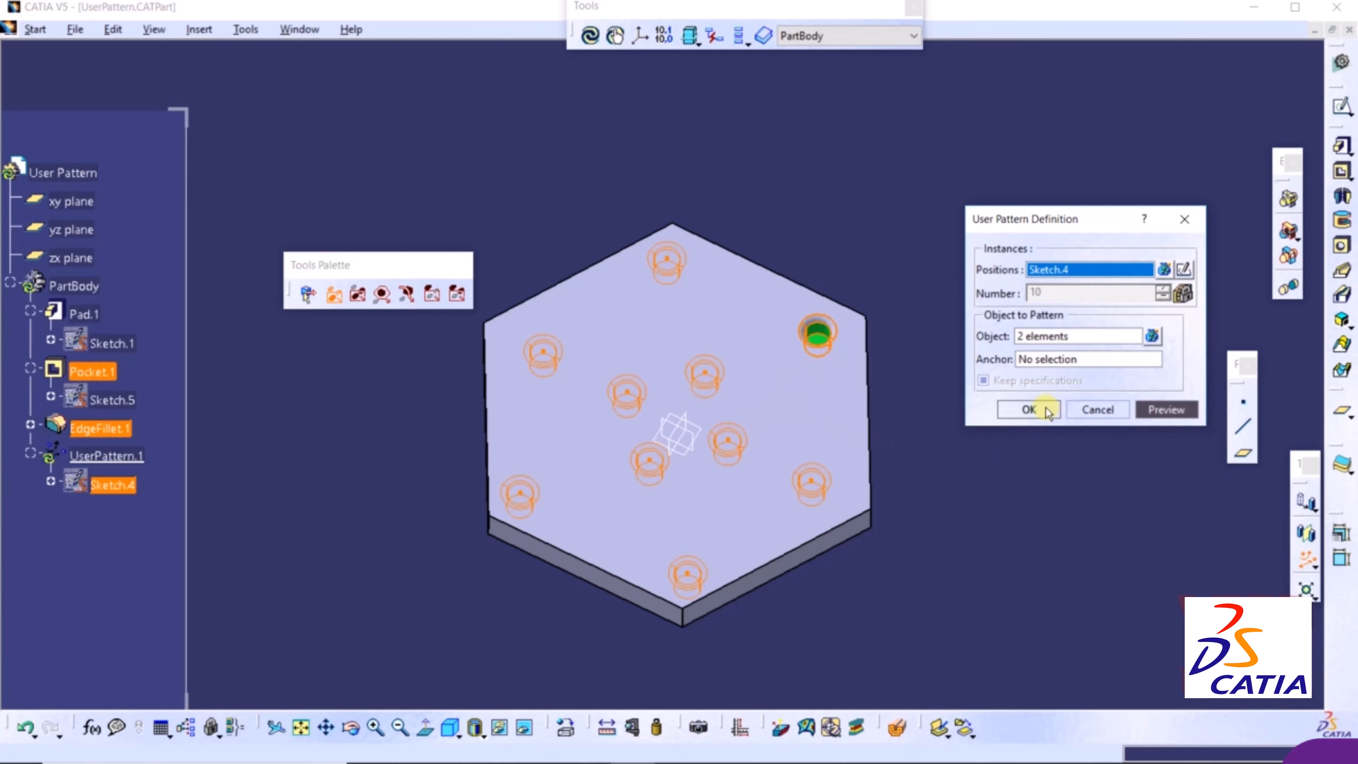
pyautogui.click(1028, 410)
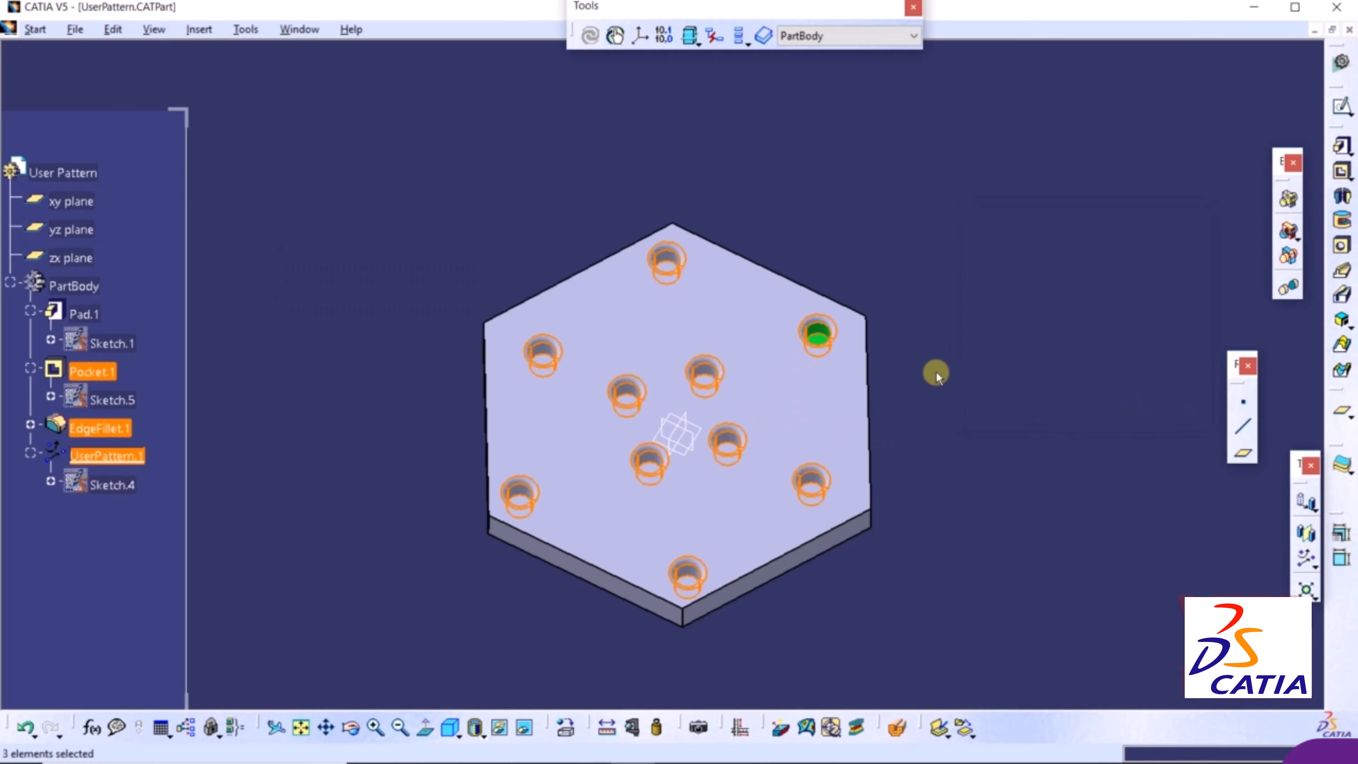
# Edit the user pattern to exclude the two inner hole instances nearest the original hole, and apply the change.
pyautogui.moveTo(956, 352); pyautogui.dragTo(995, 273, button='middle')
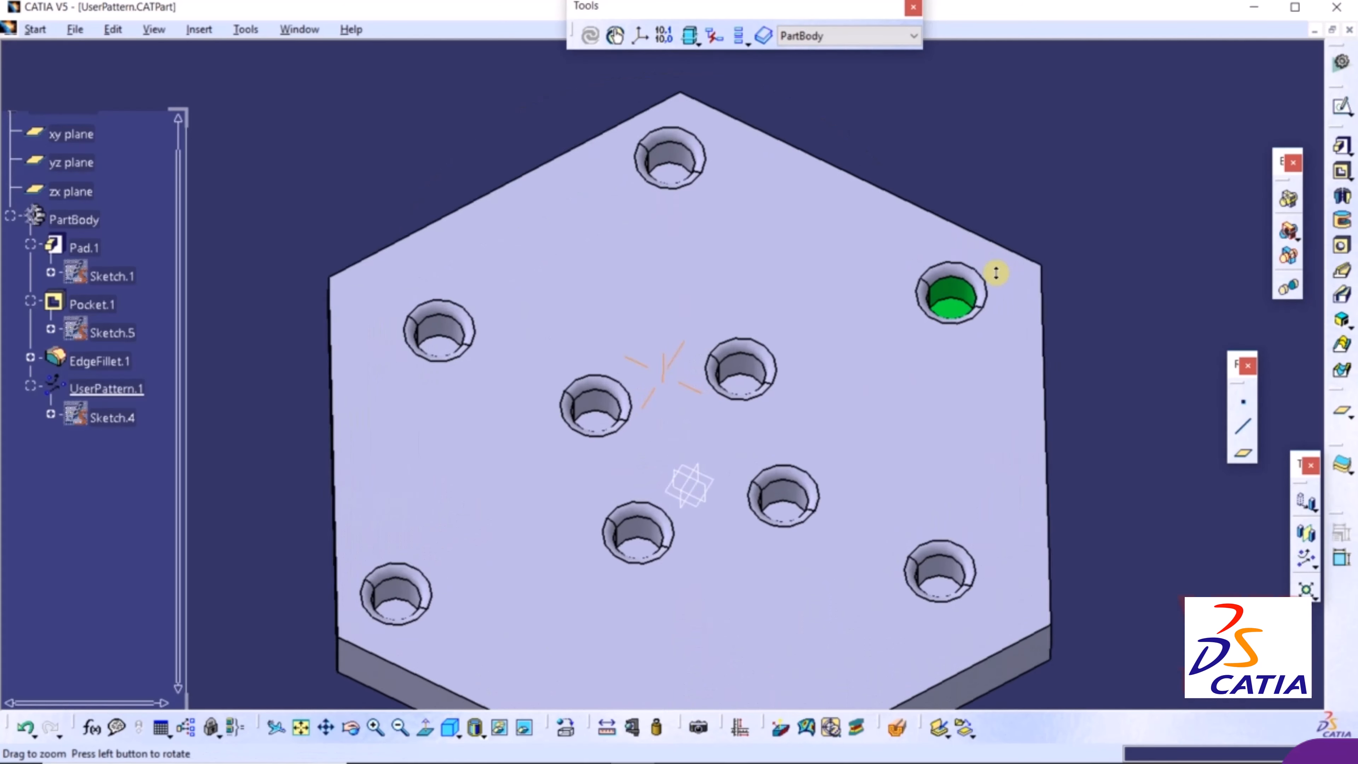
pyautogui.moveTo(1080, 358); pyautogui.dragTo(1058, 254, button='middle')
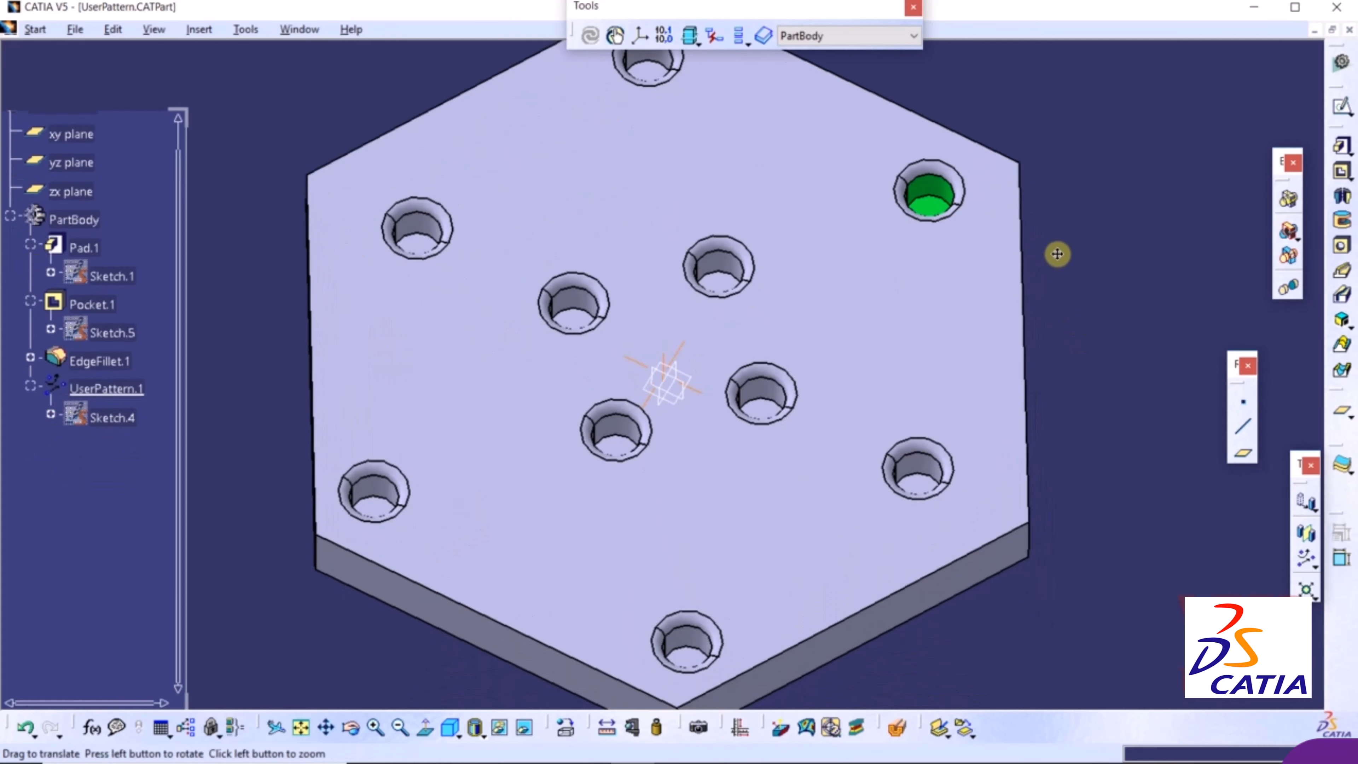
pyautogui.scroll(1, 1058, 254)
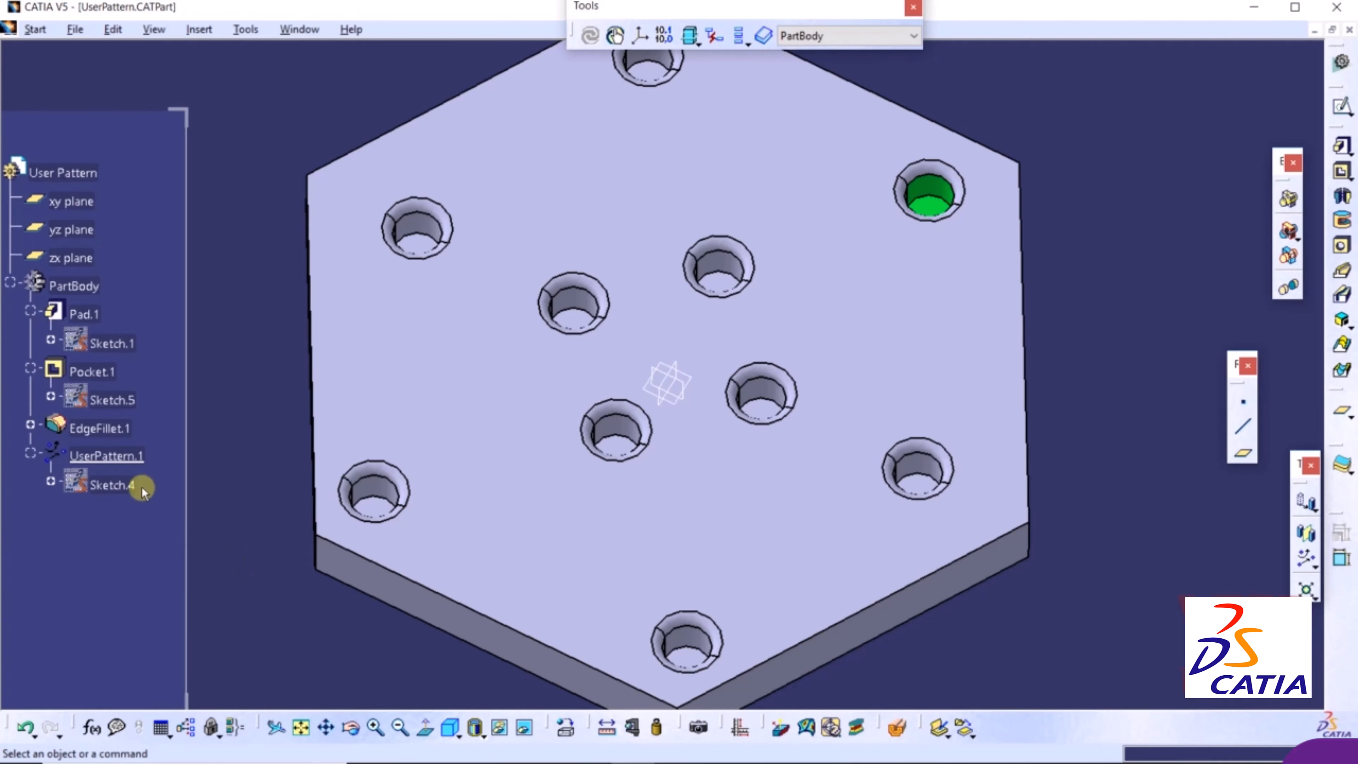
pyautogui.doubleClick(107, 456)
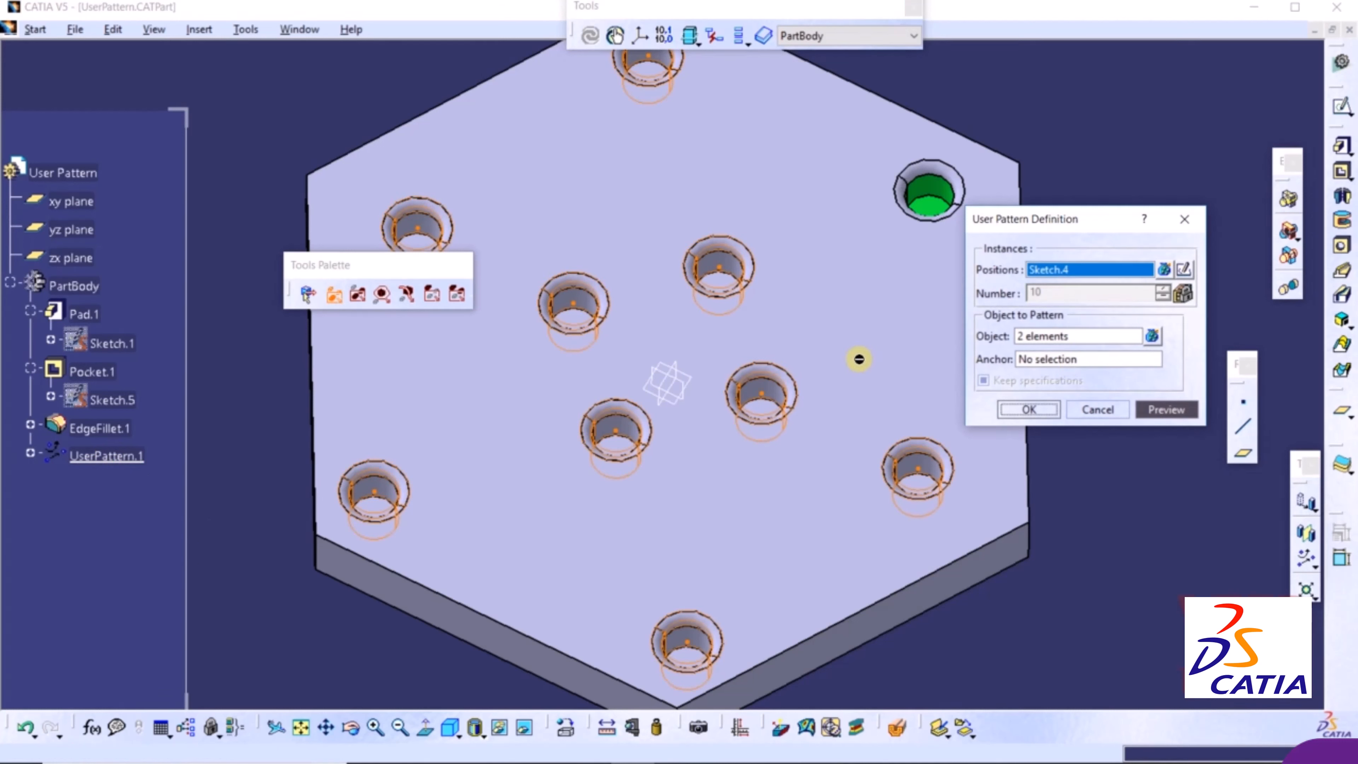
pyautogui.click(762, 399)
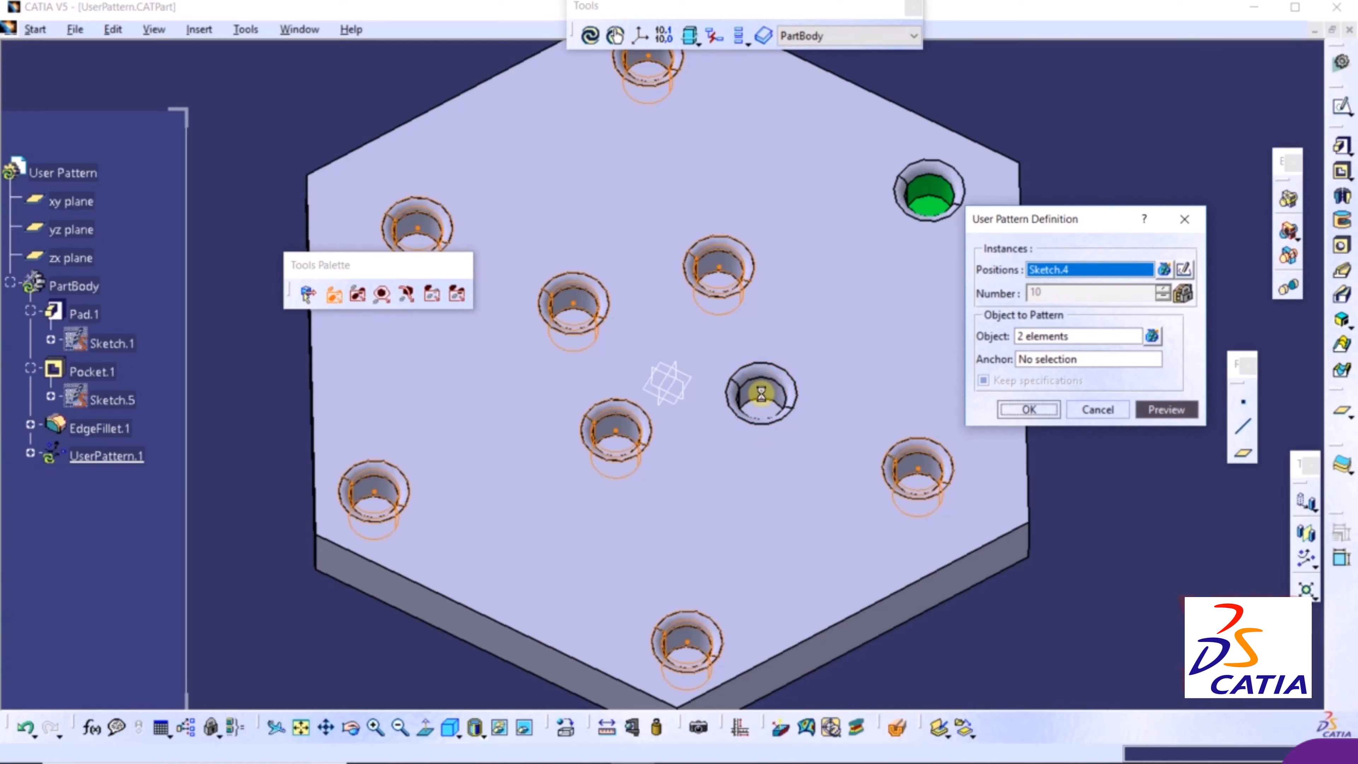
pyautogui.click(720, 271)
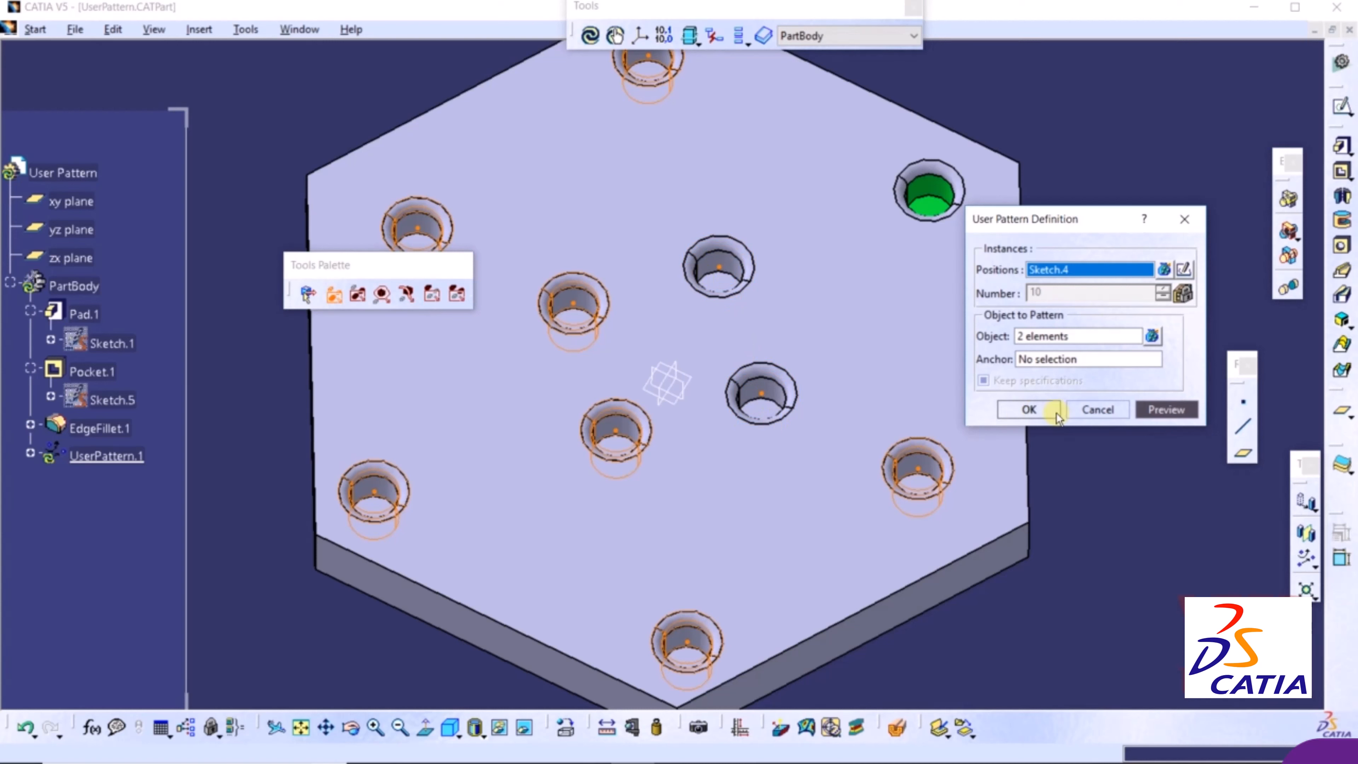
pyautogui.click(1029, 410)
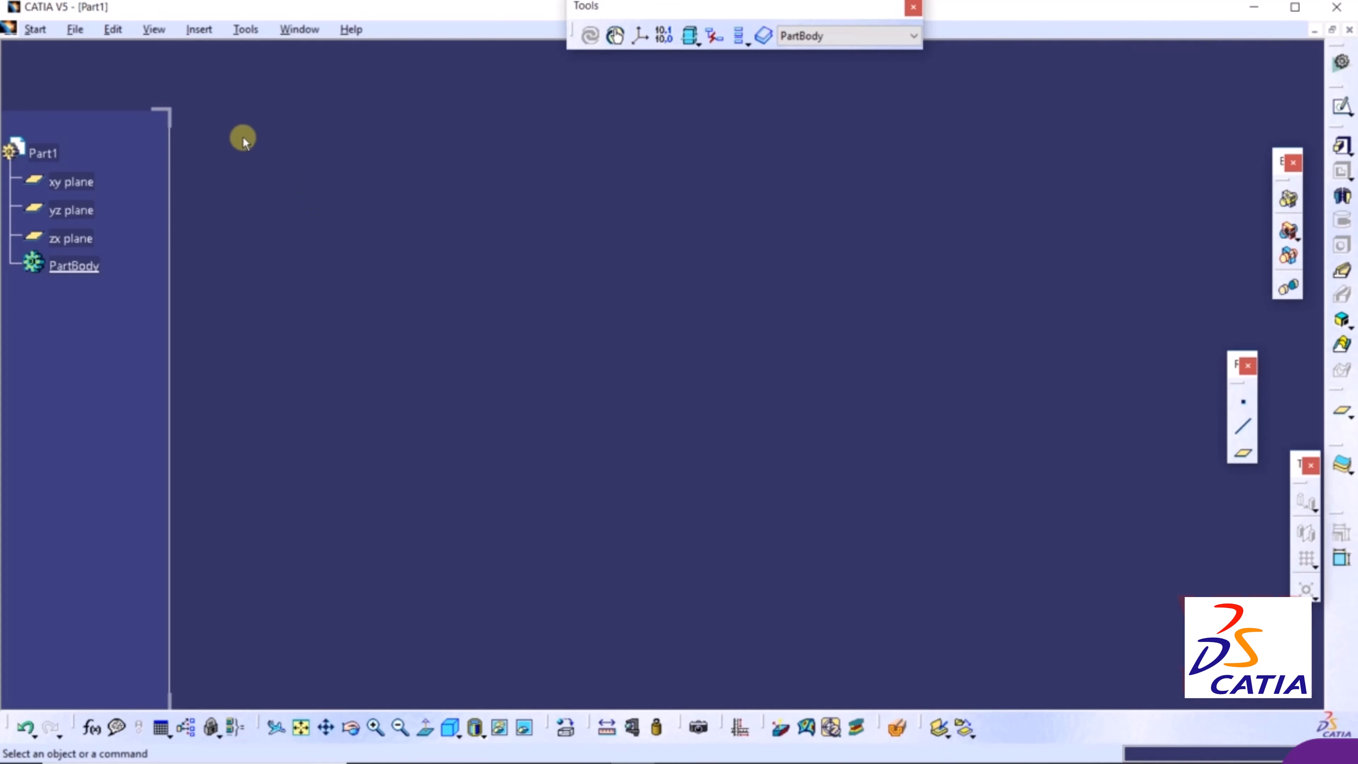
# Open RectangularPattern.CATPart from the modifiyng features project folder.
pyautogui.click(74, 29)
pyautogui.click(101, 93)
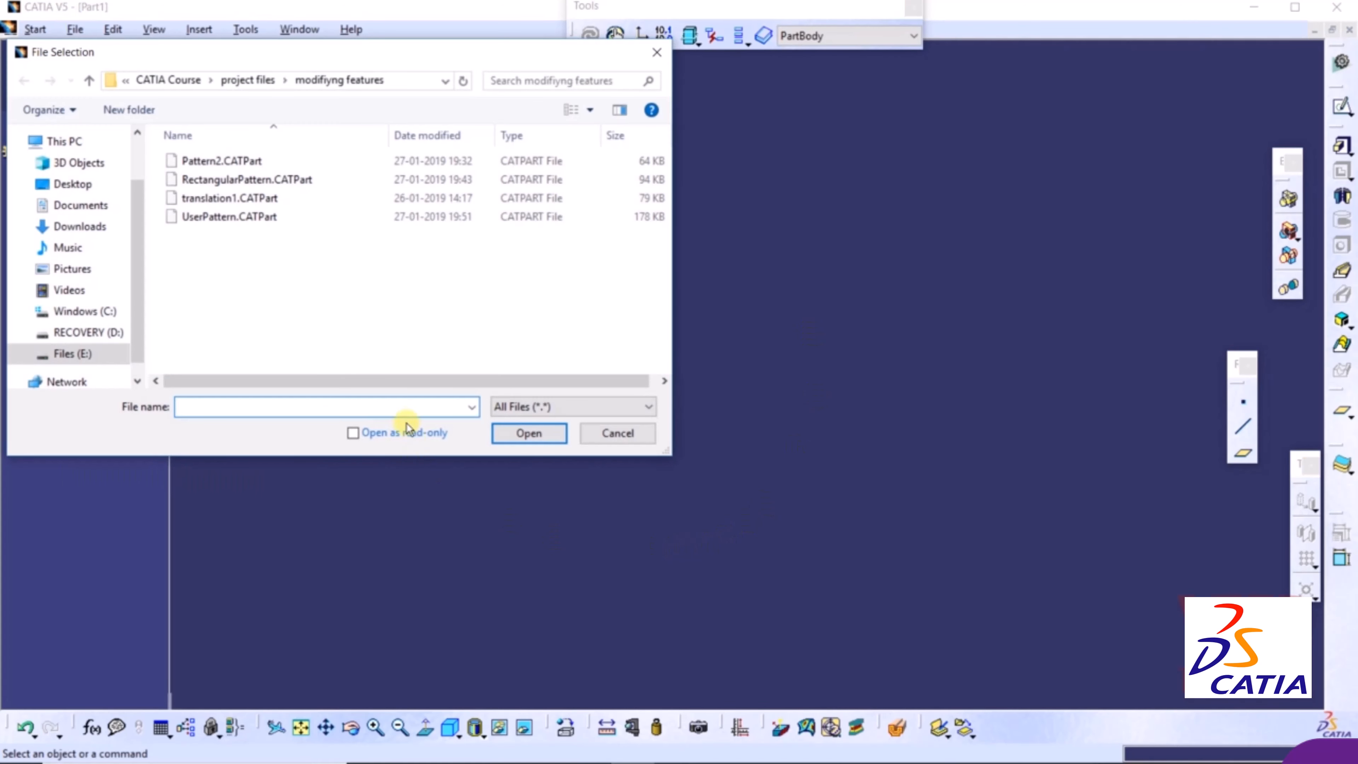
pyautogui.click(268, 185)
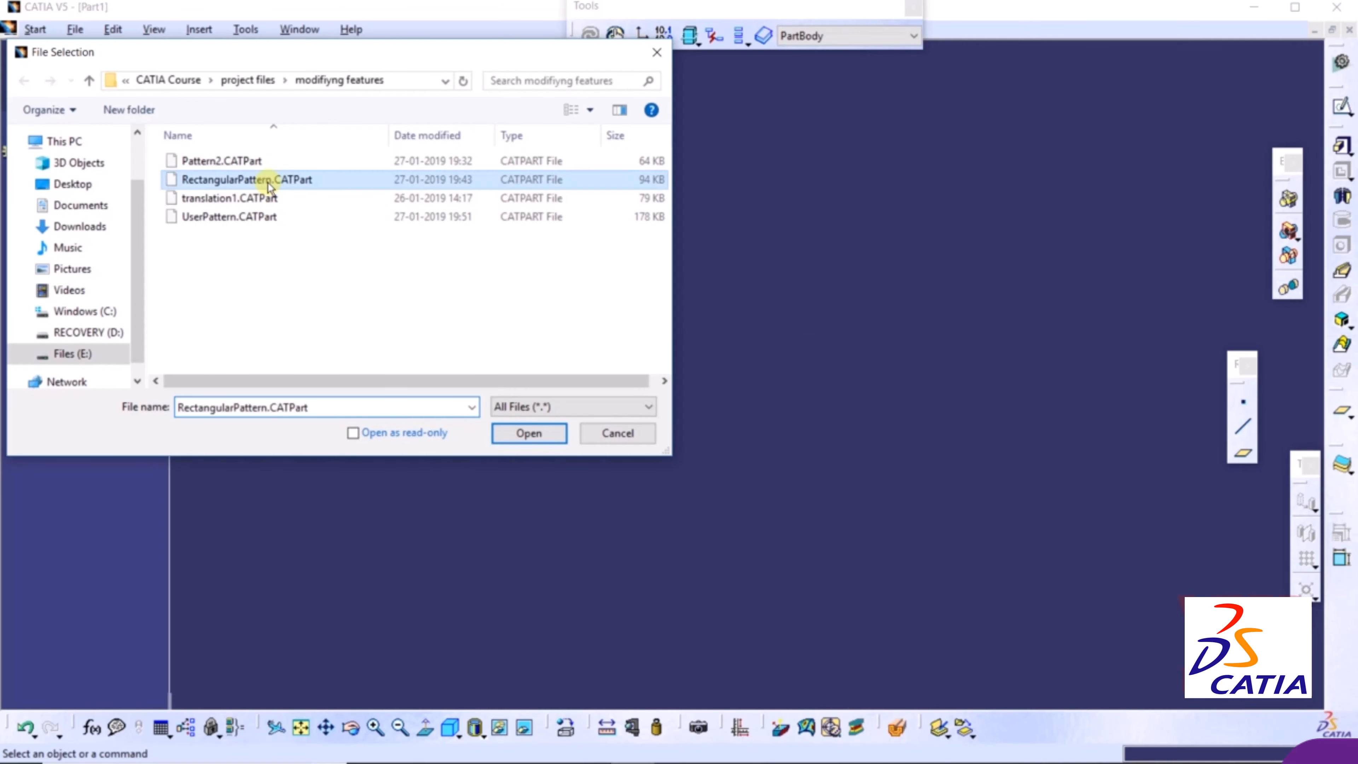
pyautogui.click(521, 432)
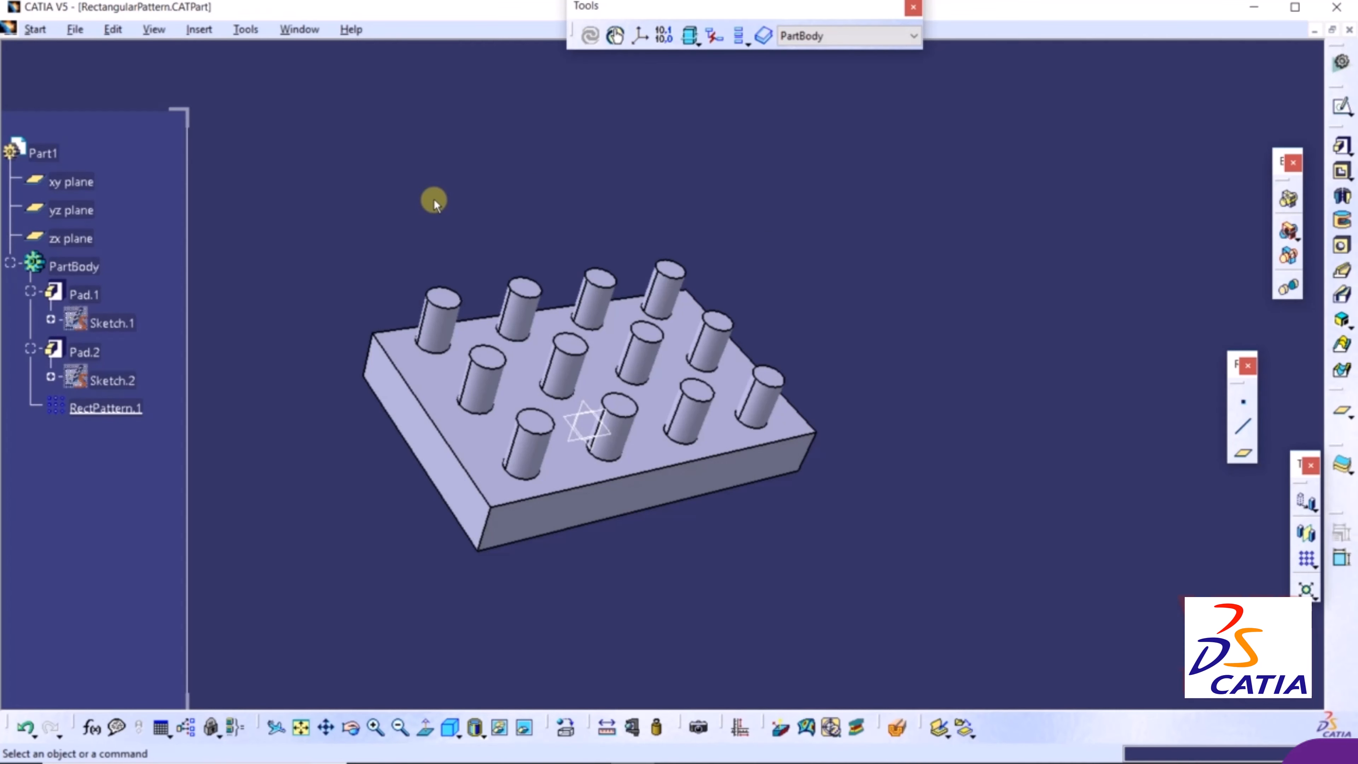
# Explode RectPattern.1 into individual pads with their own sketches.
pyautogui.moveTo(435, 203)
pyautogui.mouseDown(button='middle')
pyautogui.moveTo(321, 288)
pyautogui.moveTo(428, 266)
pyautogui.moveTo(434, 197)
pyautogui.mouseUp(button='middle')
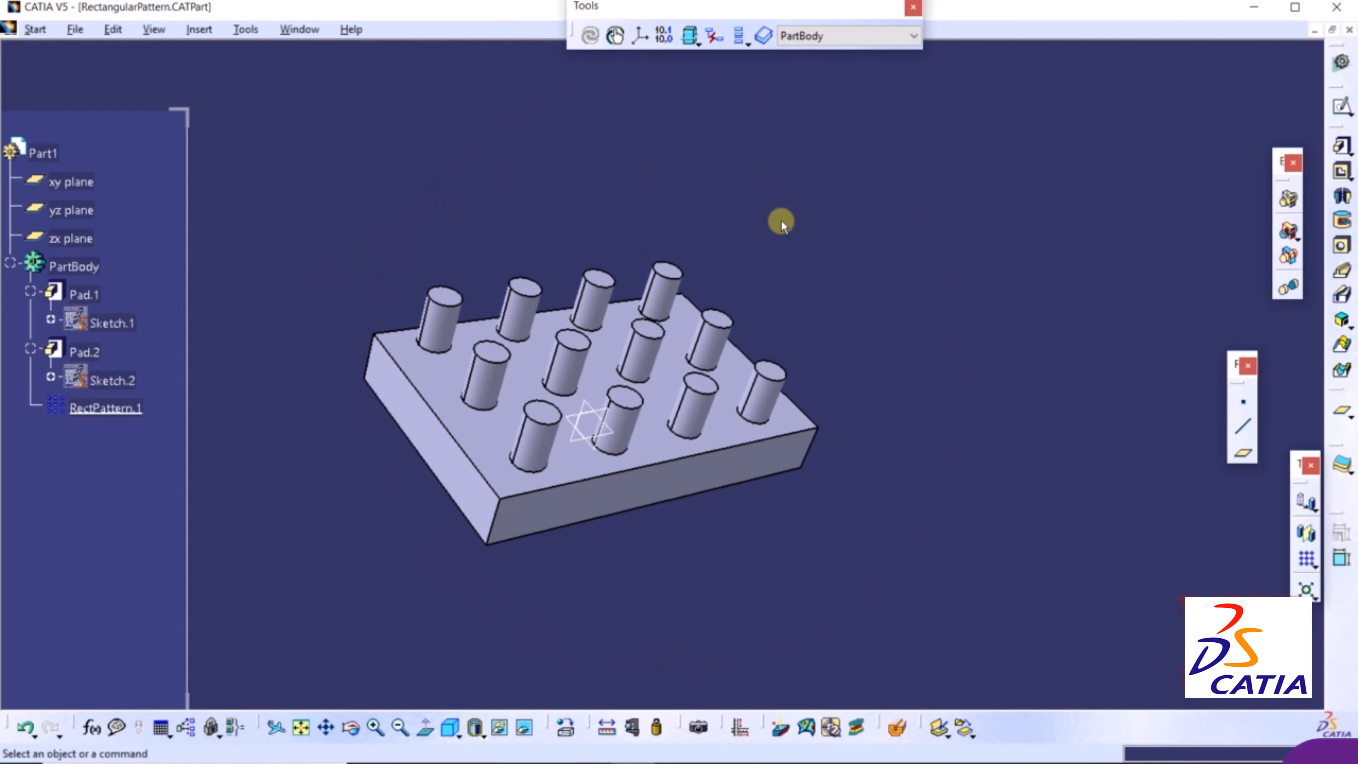
pyautogui.moveTo(781, 220); pyautogui.dragTo(856, 216, button='middle')
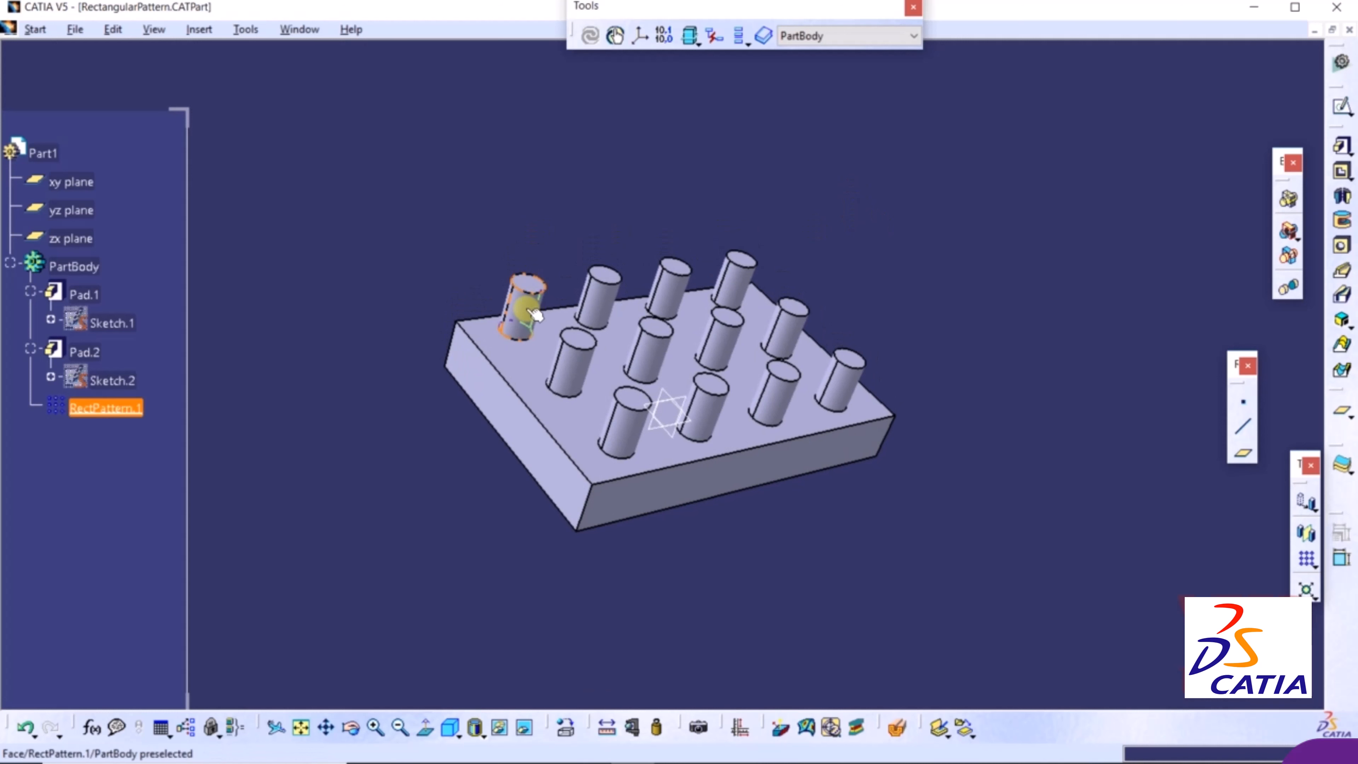
pyautogui.moveTo(534, 313); pyautogui.dragTo(585, 161, button='middle')
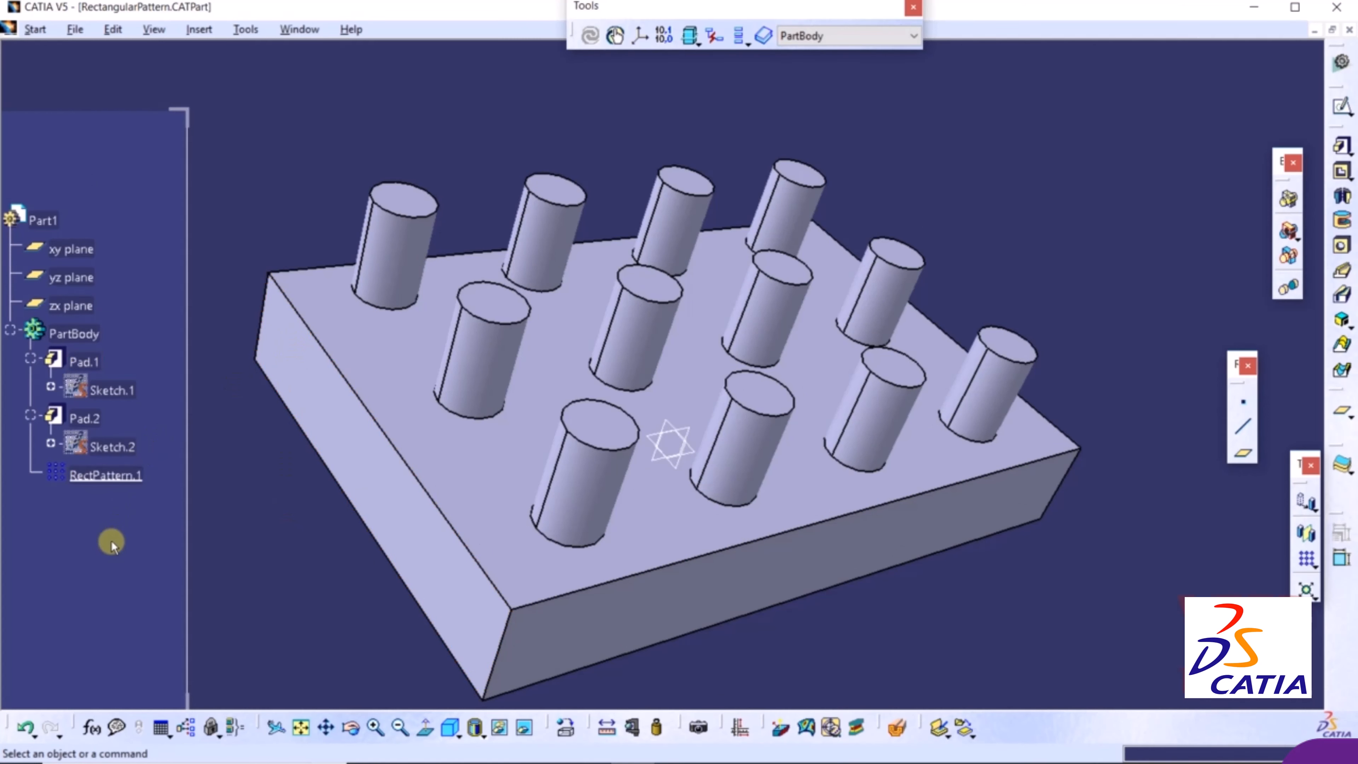
pyautogui.scroll(-2, 111, 540)
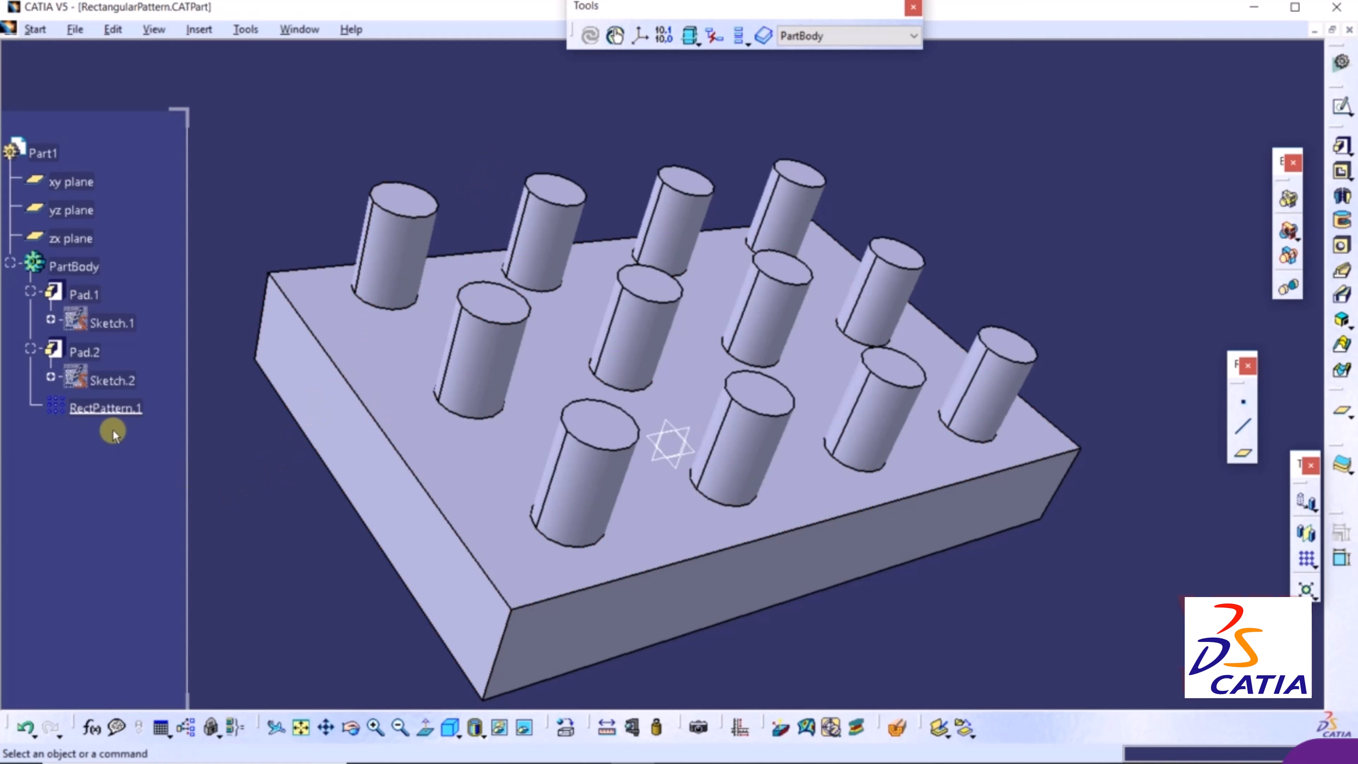
pyautogui.doubleClick(112, 412)
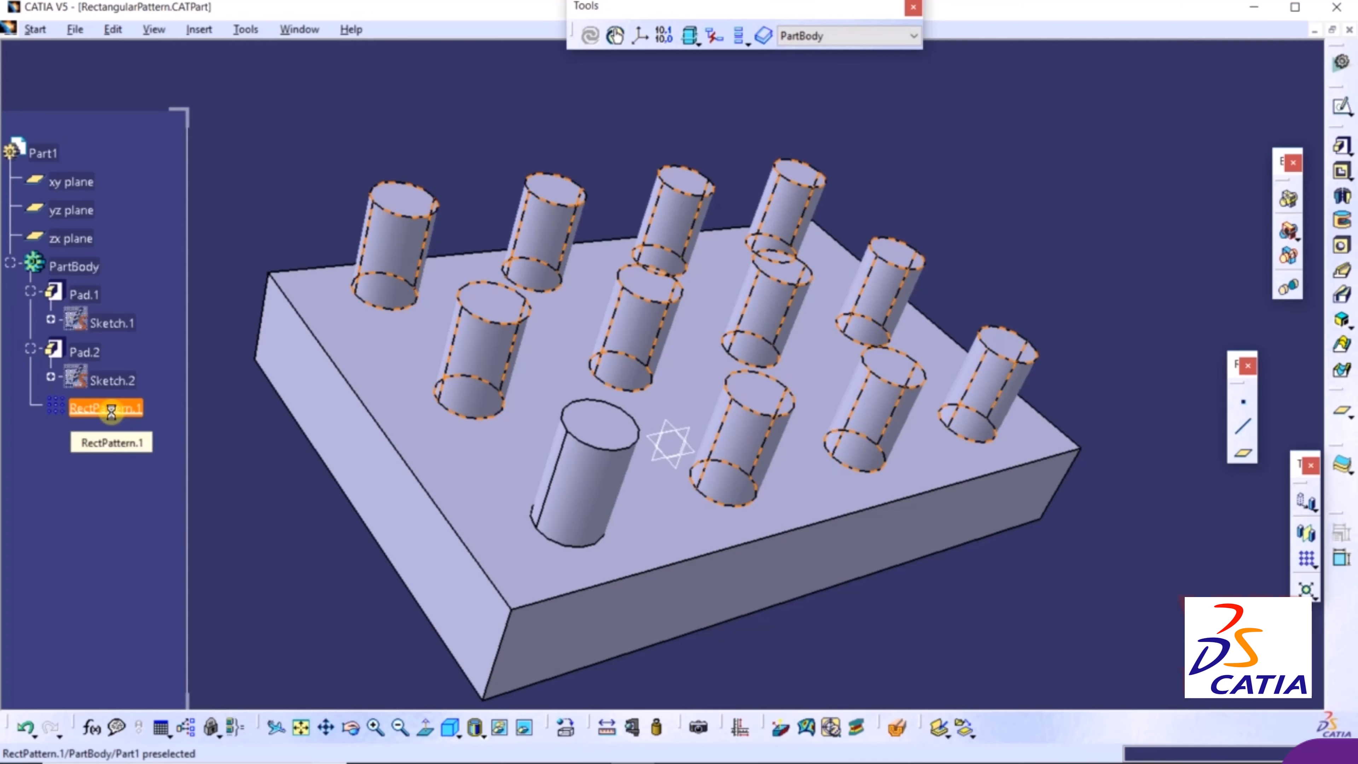
pyautogui.rightClick(111, 413)
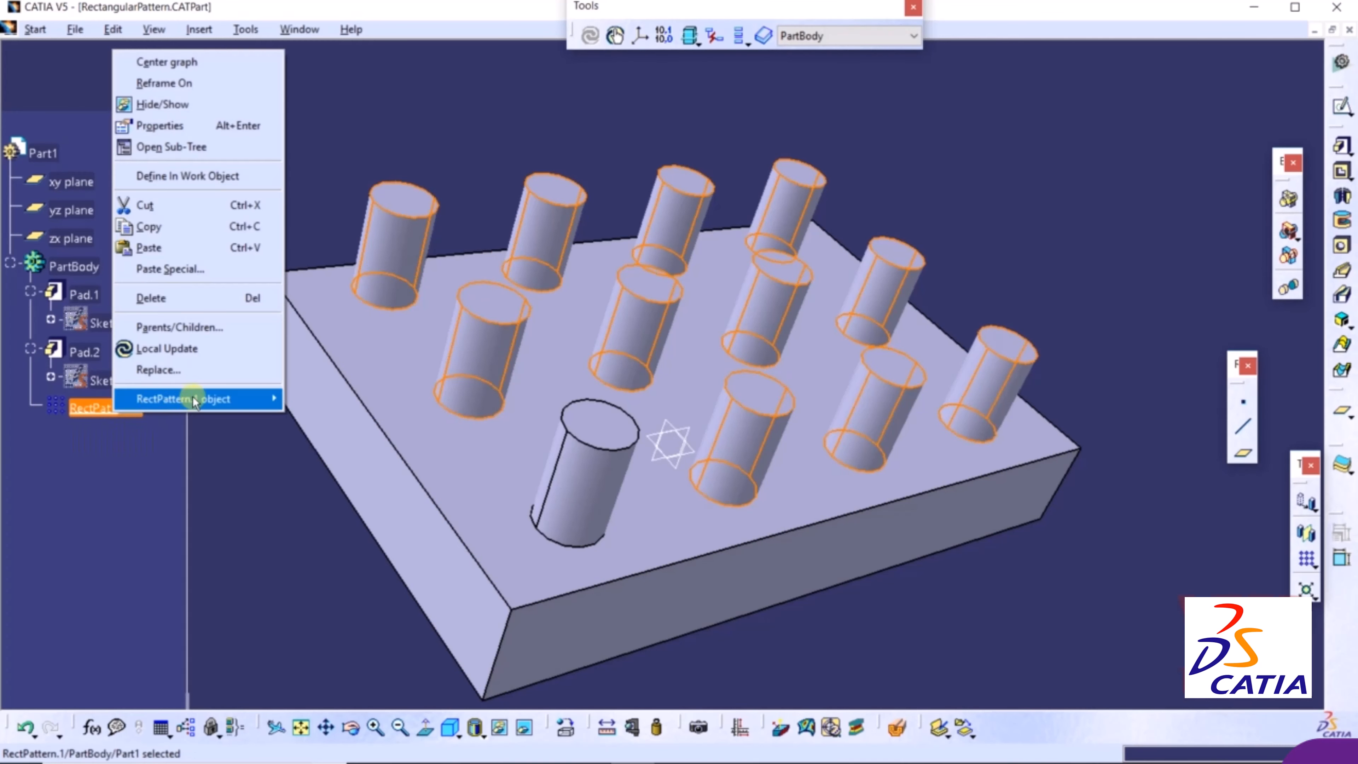
pyautogui.moveTo(194, 402)
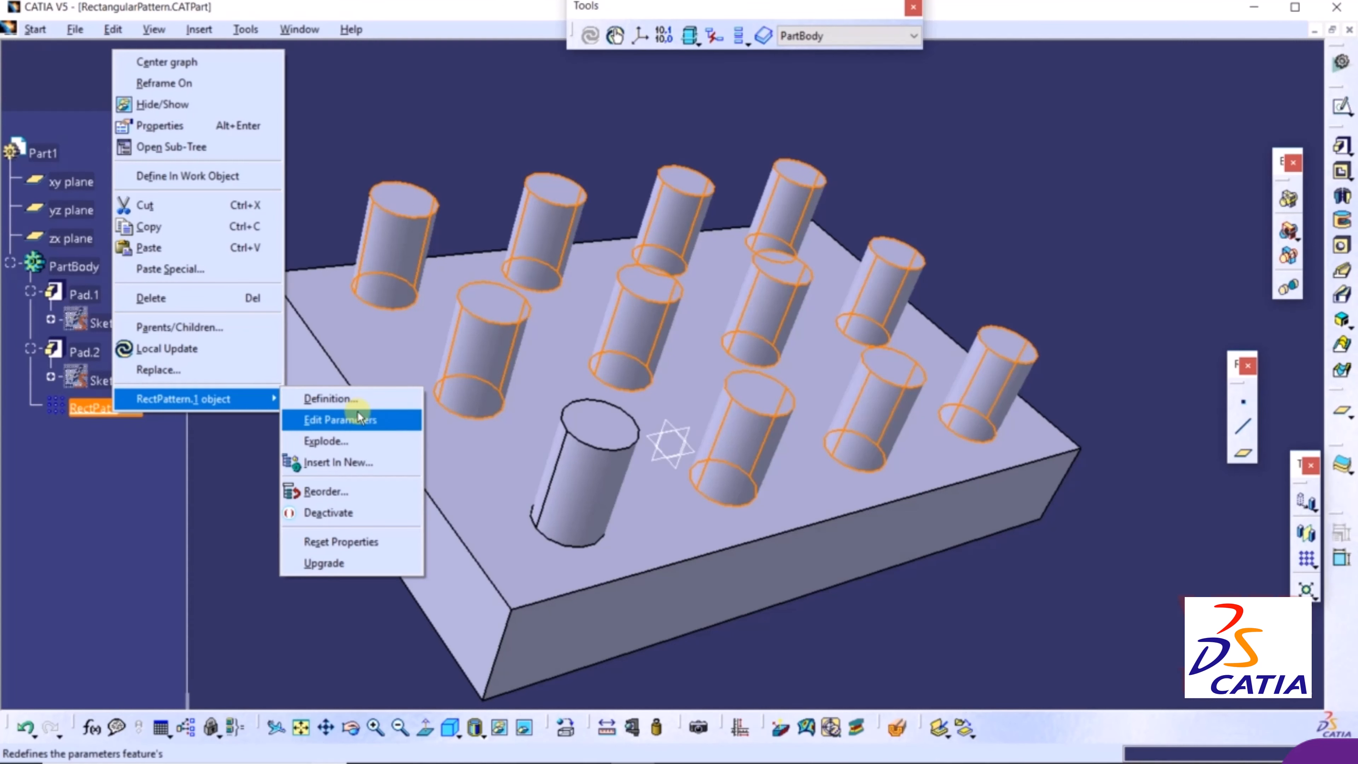
pyautogui.click(322, 442)
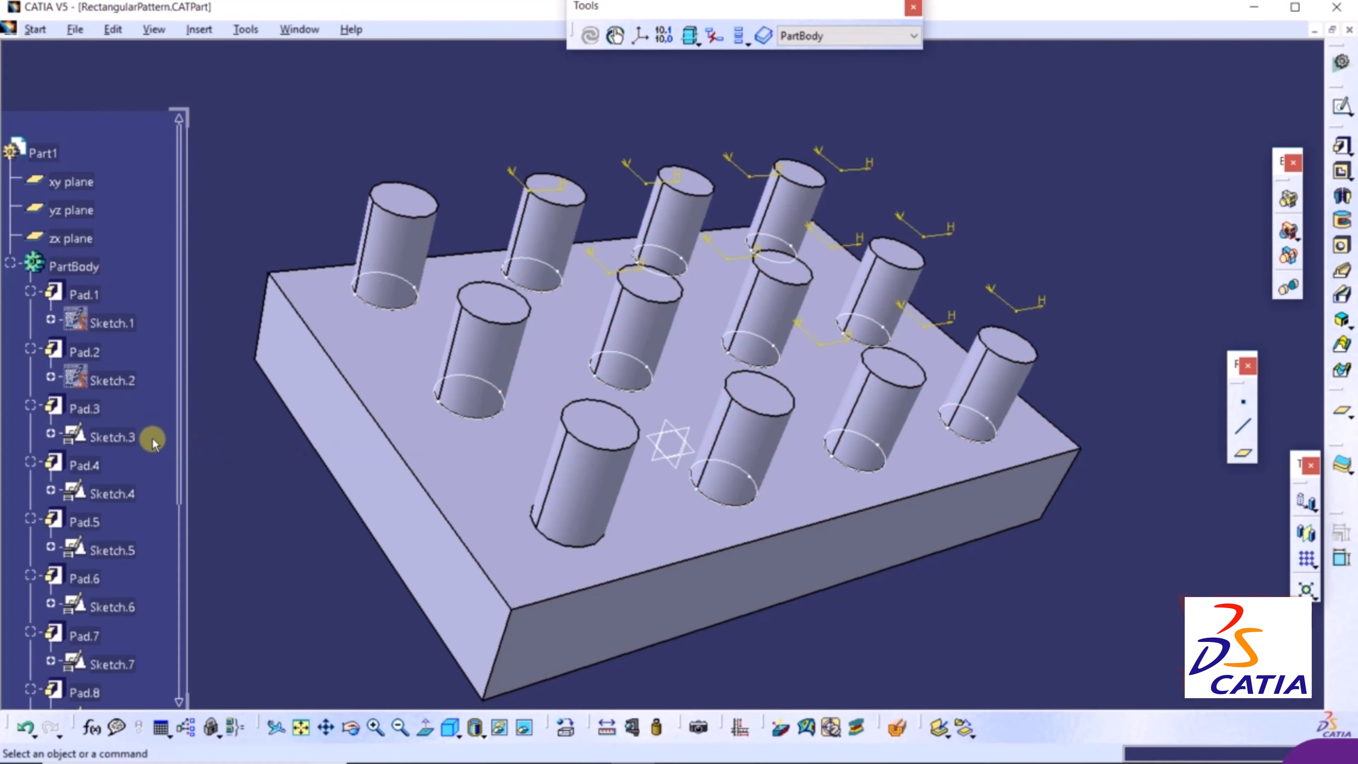
# Examine the individual pads and sketches in the tree and locate Pad.5 on the plate.
pyautogui.scroll(-4, 153, 443)
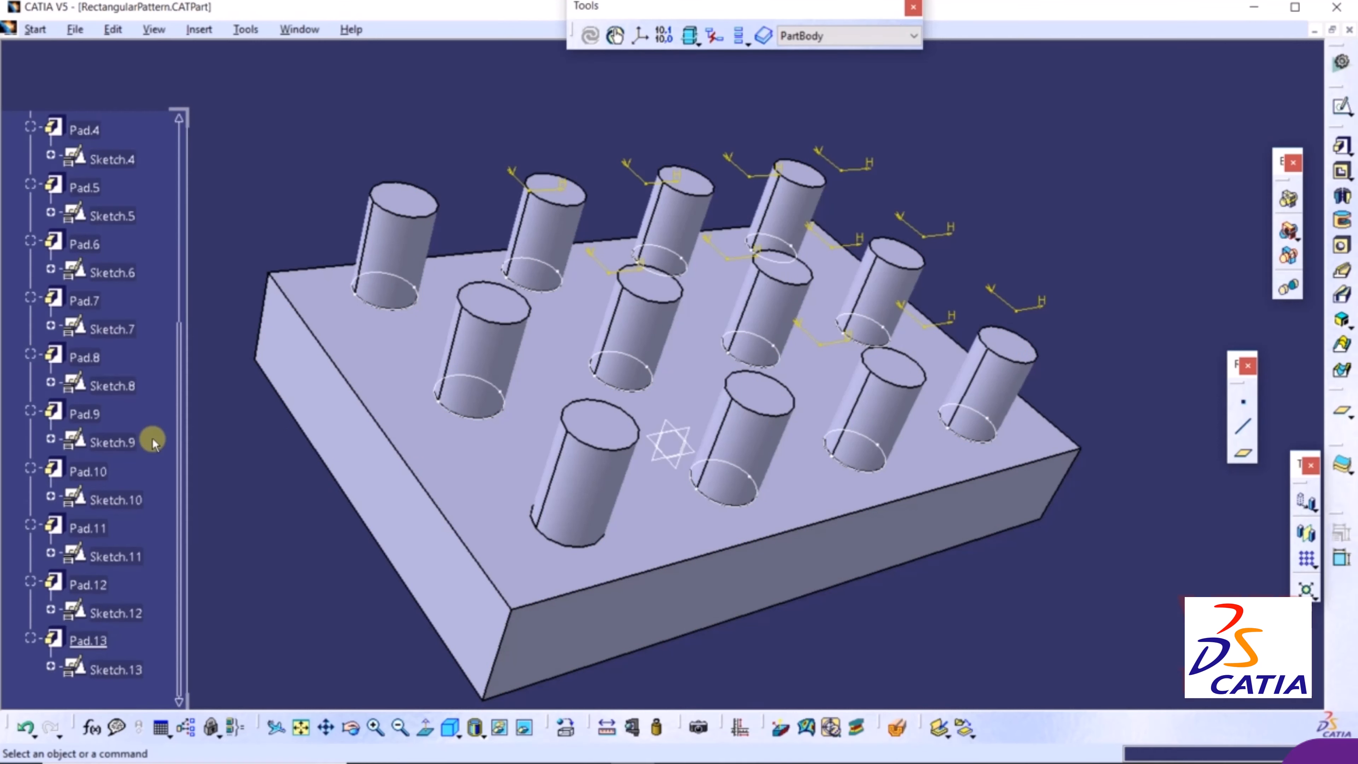
pyautogui.scroll(1, 153, 443)
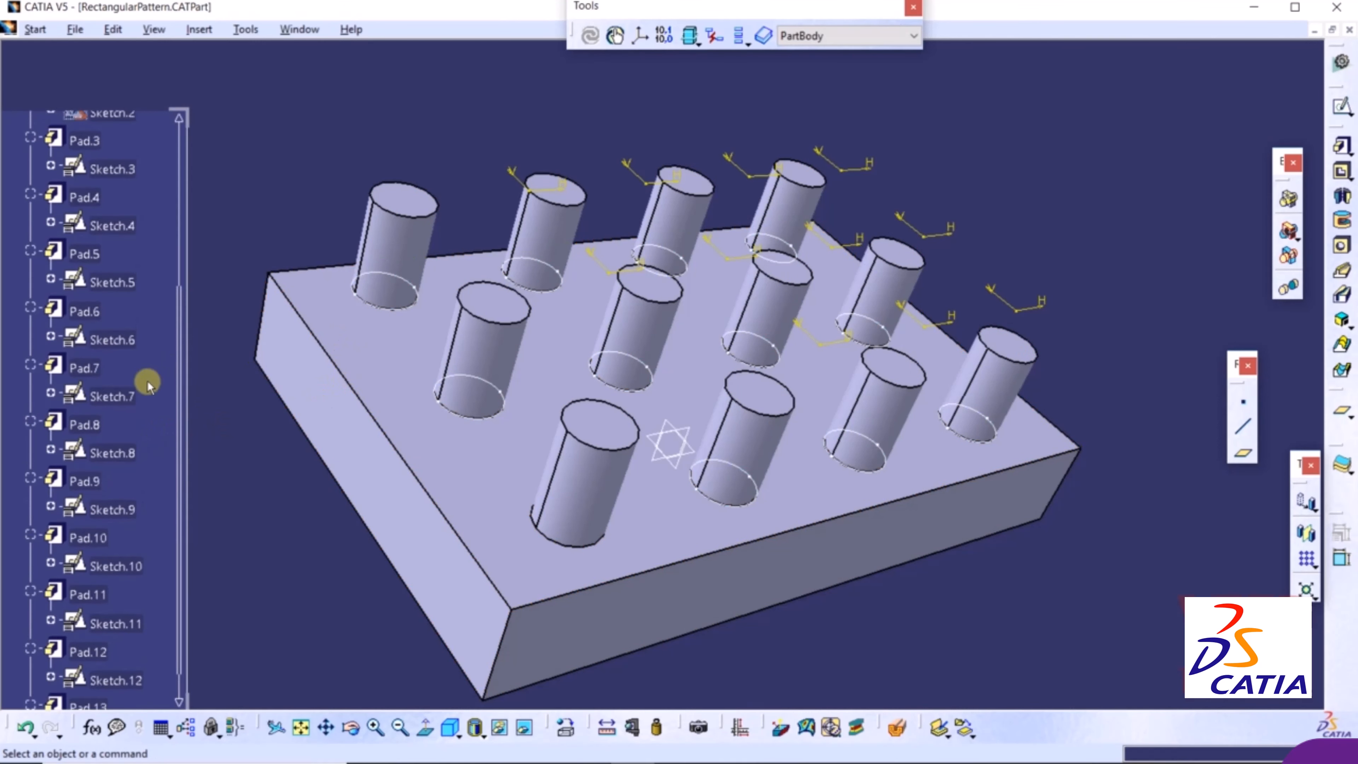
pyautogui.scroll(1, 297, 340)
pyautogui.moveTo(298, 340); pyautogui.dragTo(298, 231, button='middle')
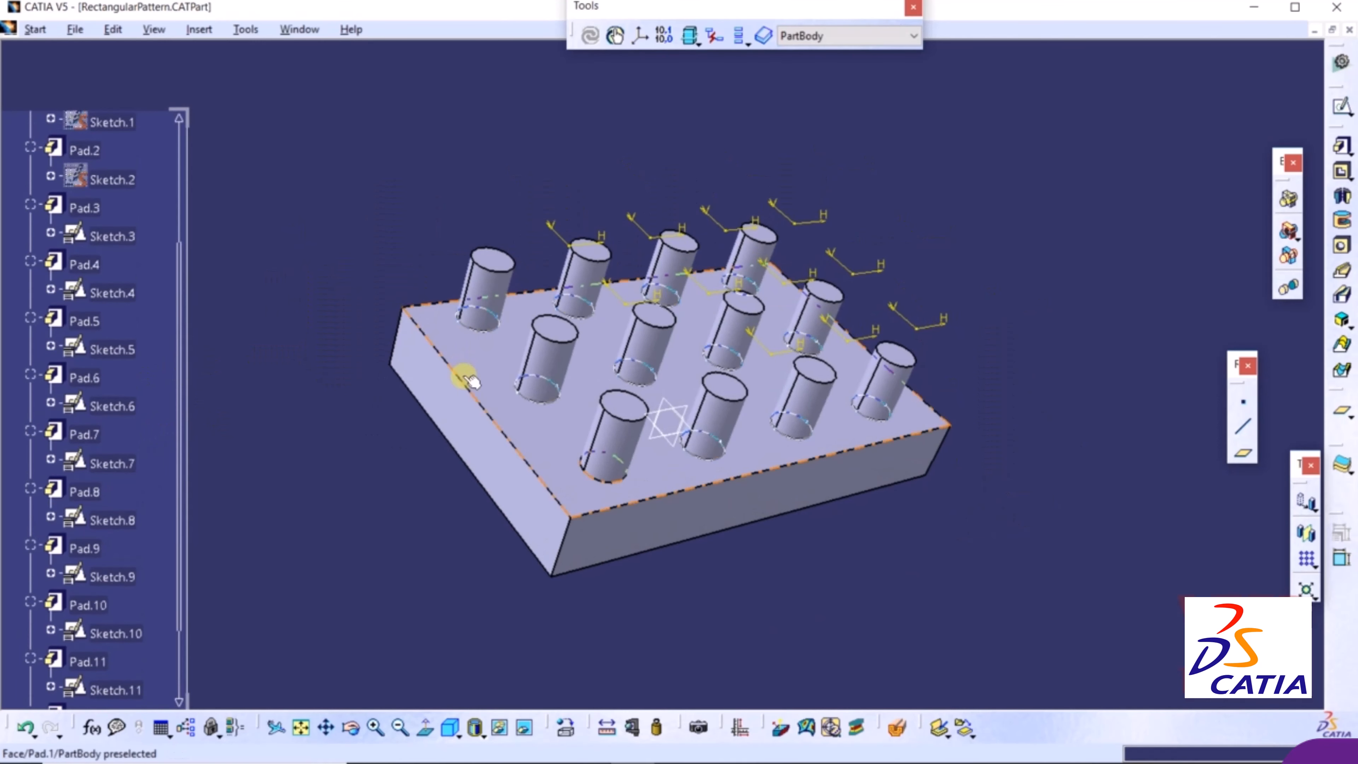
pyautogui.scroll(-3, 127, 524)
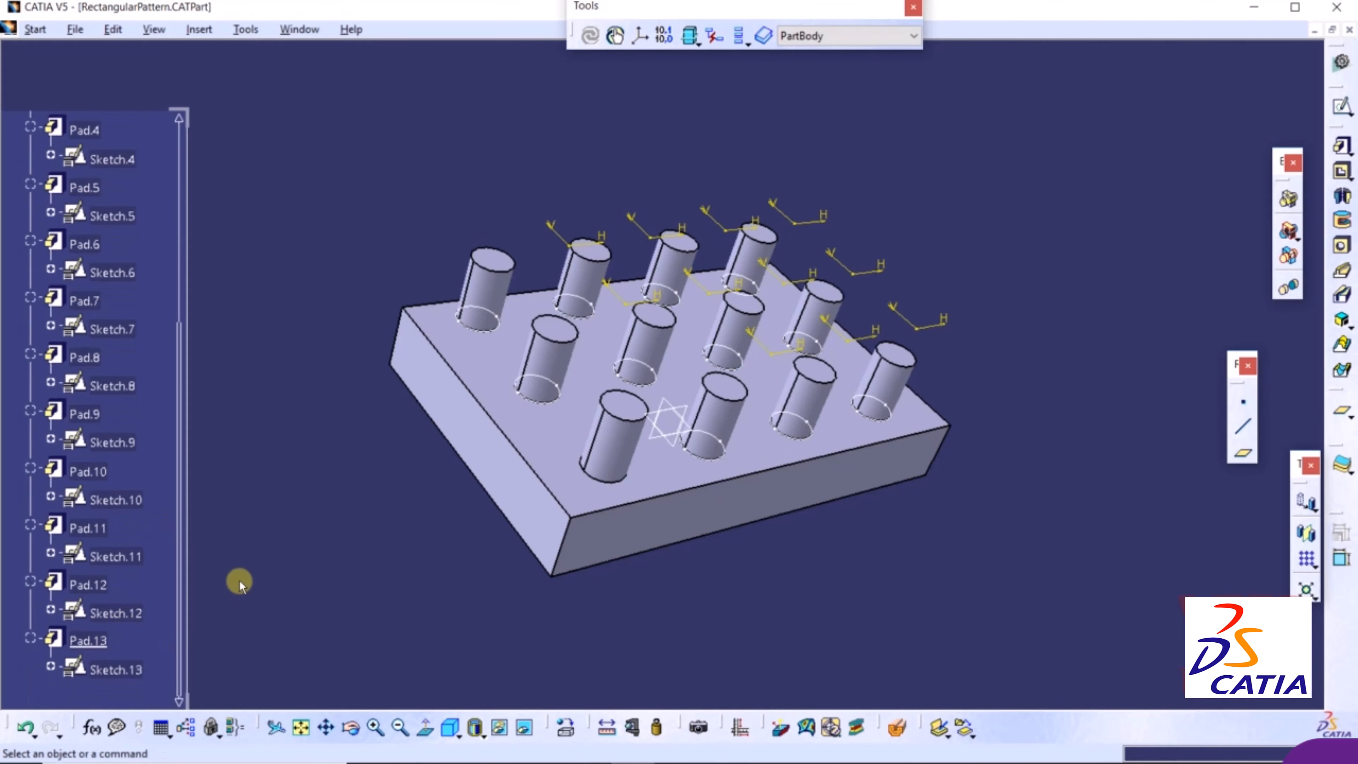
pyautogui.scroll(3, 93, 624)
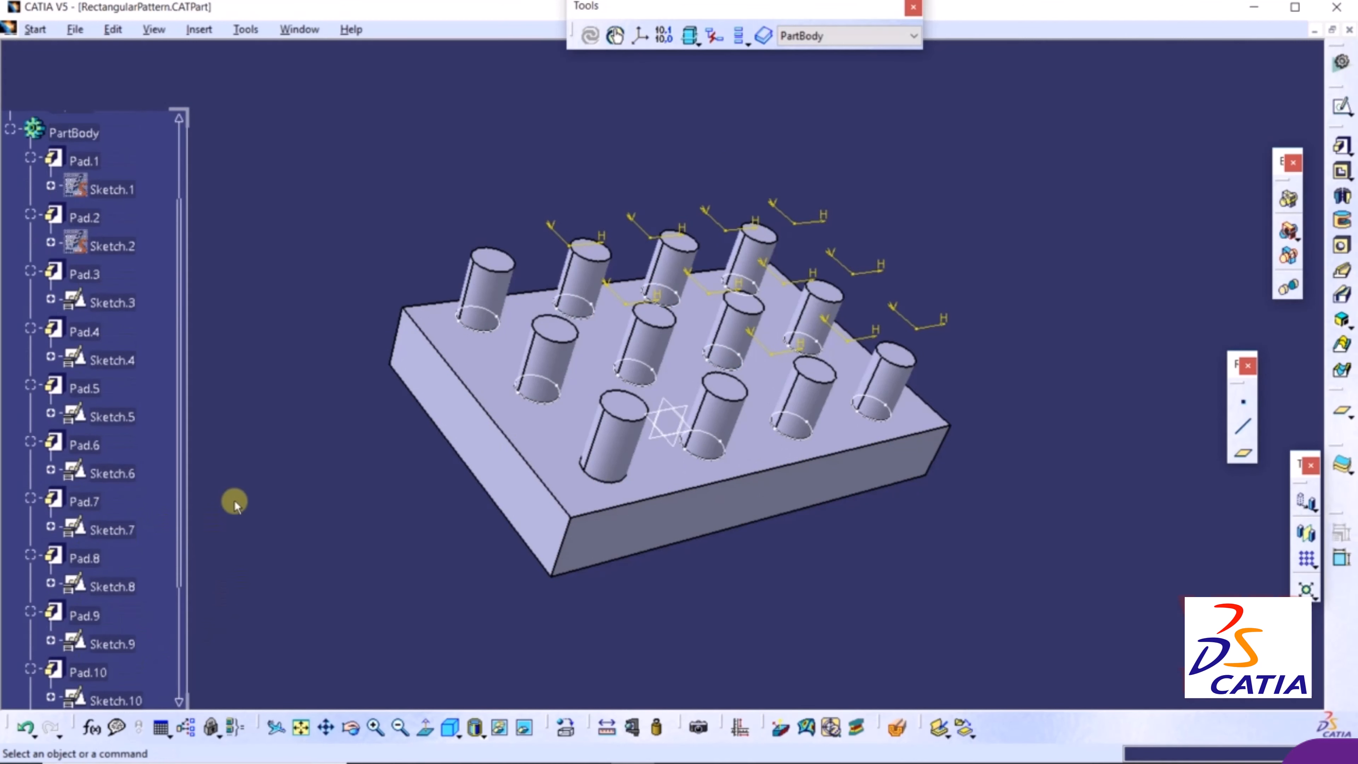
pyautogui.click(79, 389)
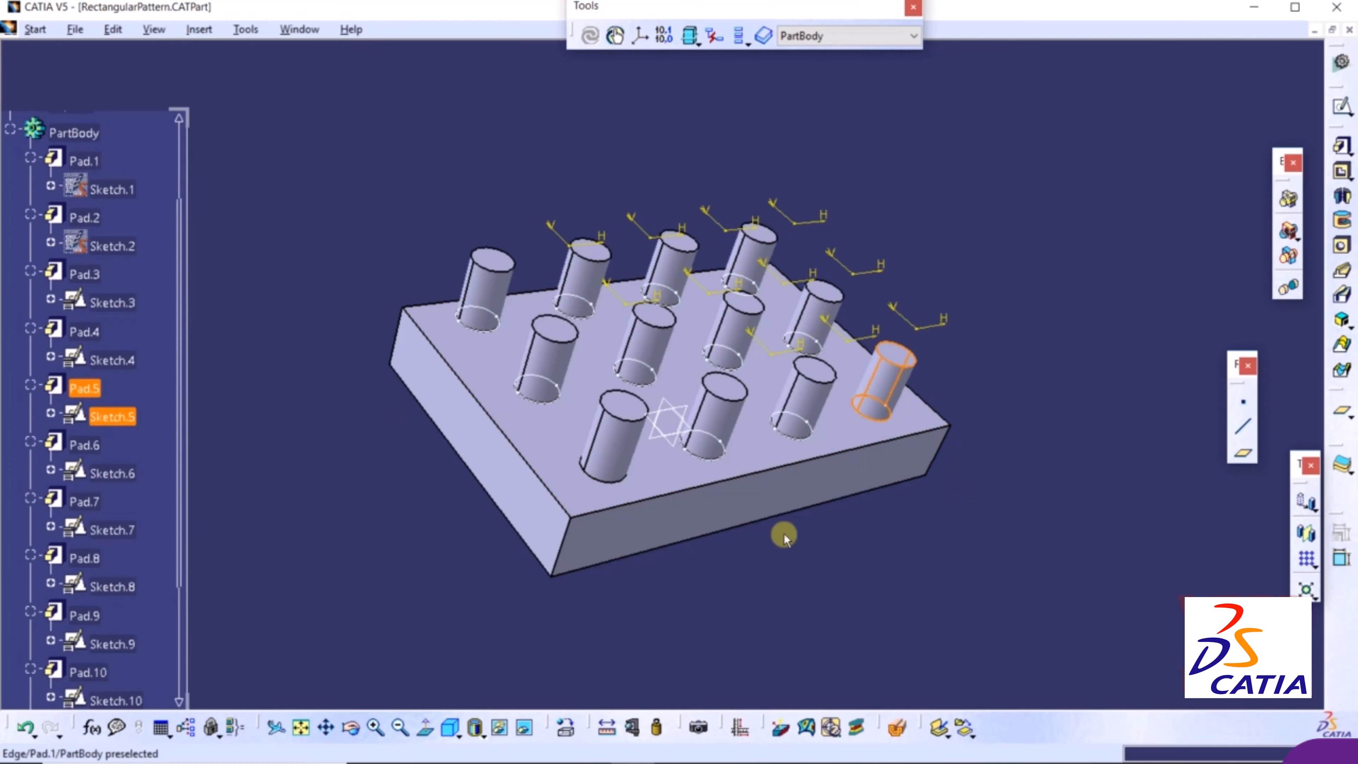
# Open the definition of Pad.5, inspect its profile Sketch.5, and return to the pad definition.
pyautogui.doubleClick(85, 389)
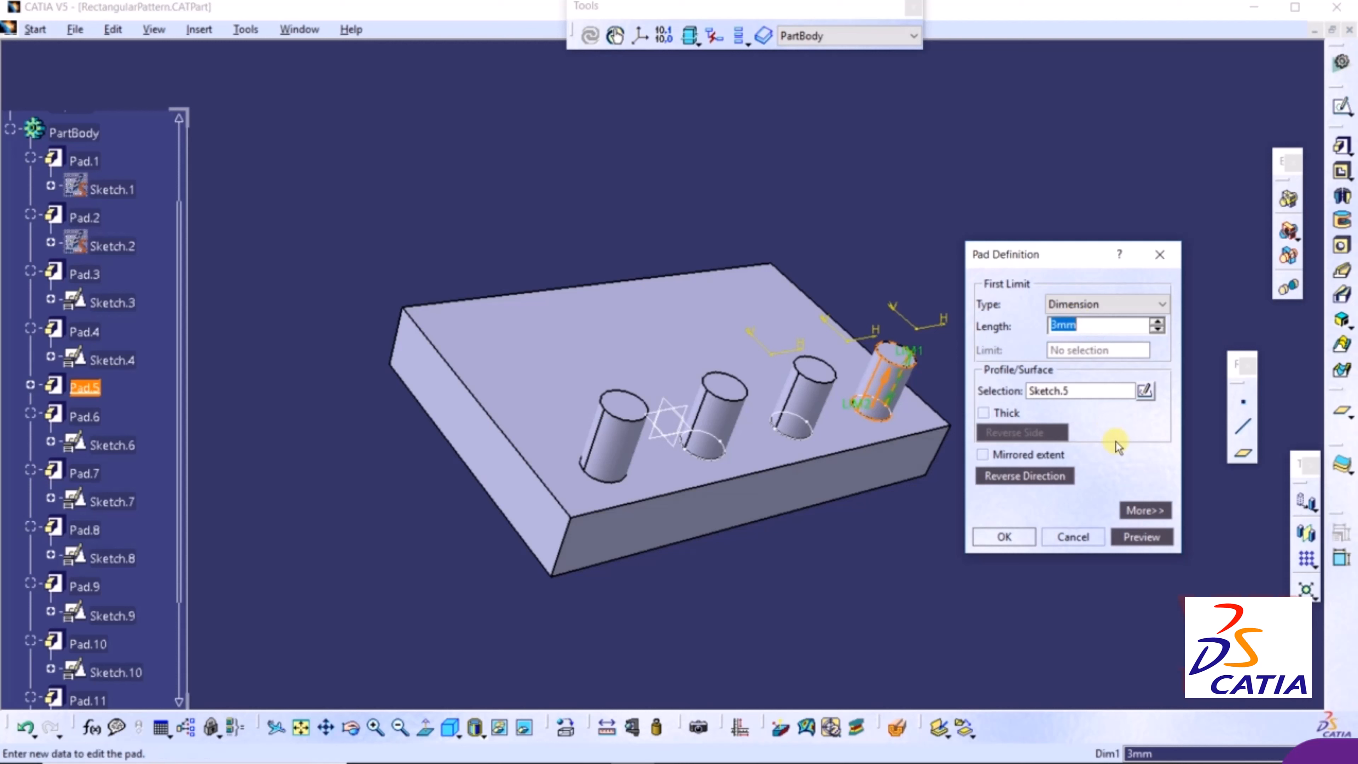
pyautogui.click(1144, 393)
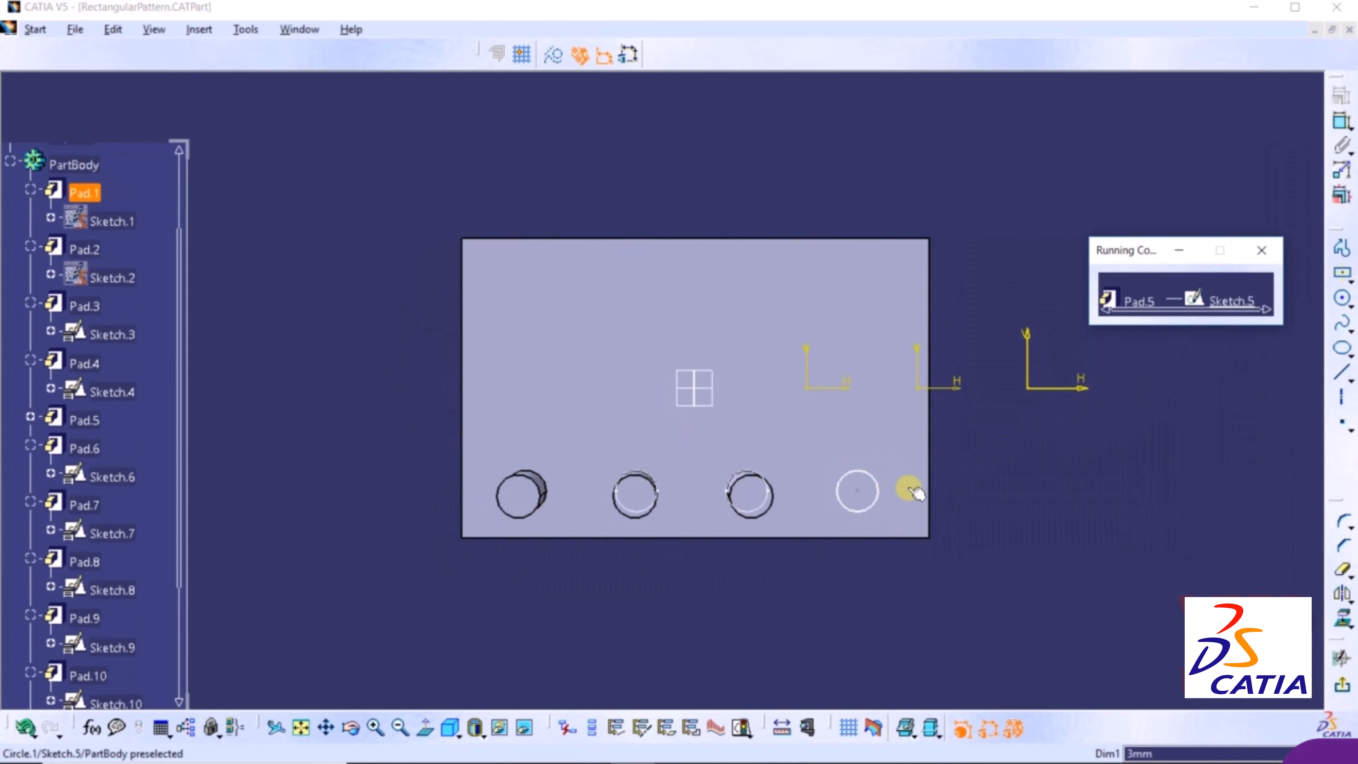
pyautogui.click(1344, 688)
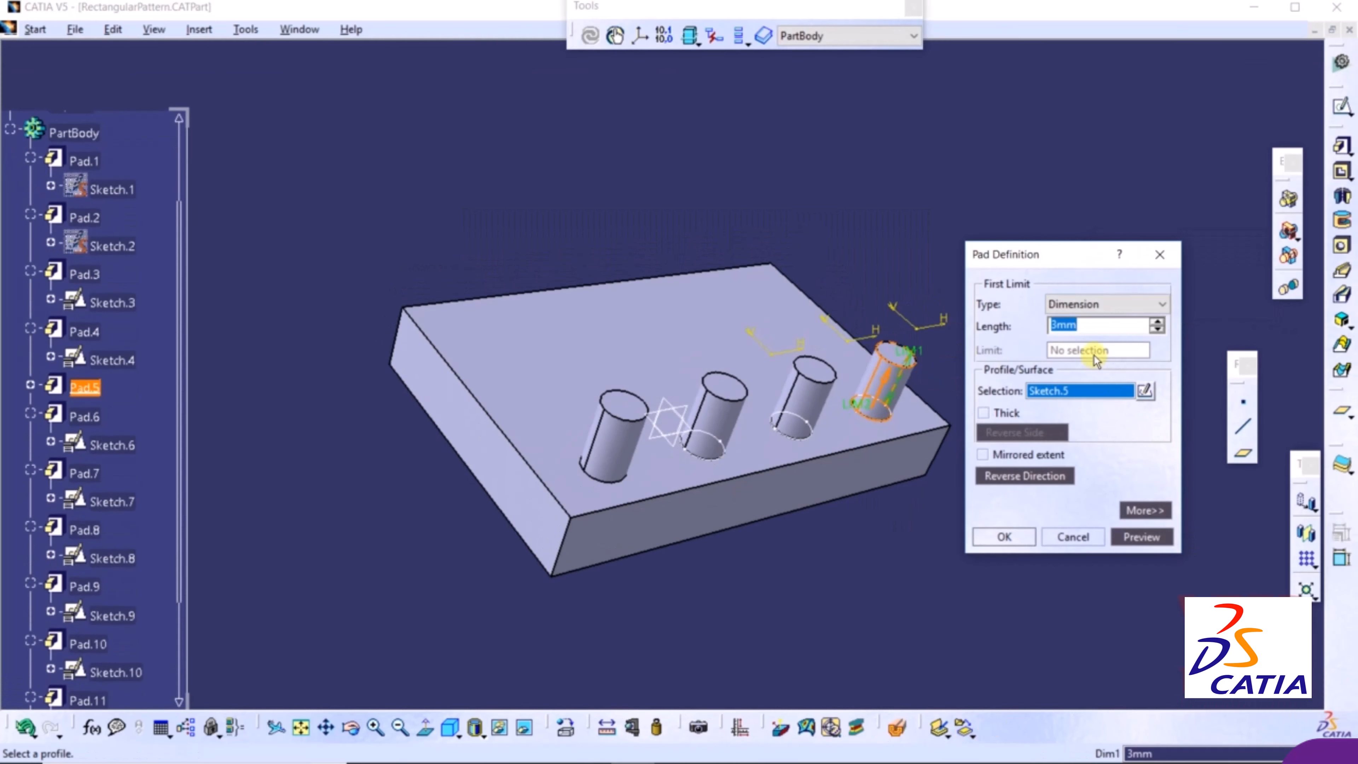
# Set the length of Pad.5 to 4 mm and apply the change.
pyautogui.click(1157, 324)
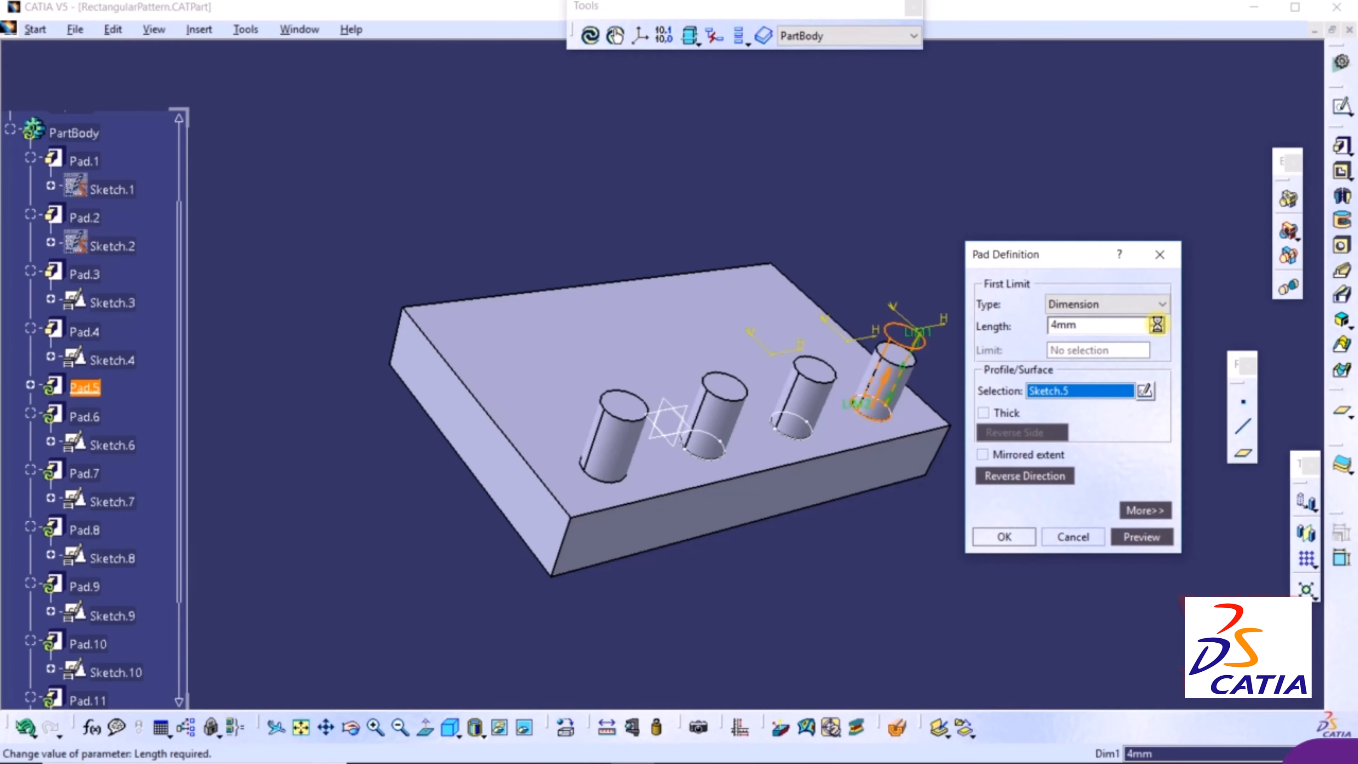
pyautogui.click(1004, 536)
pyautogui.click(1117, 383)
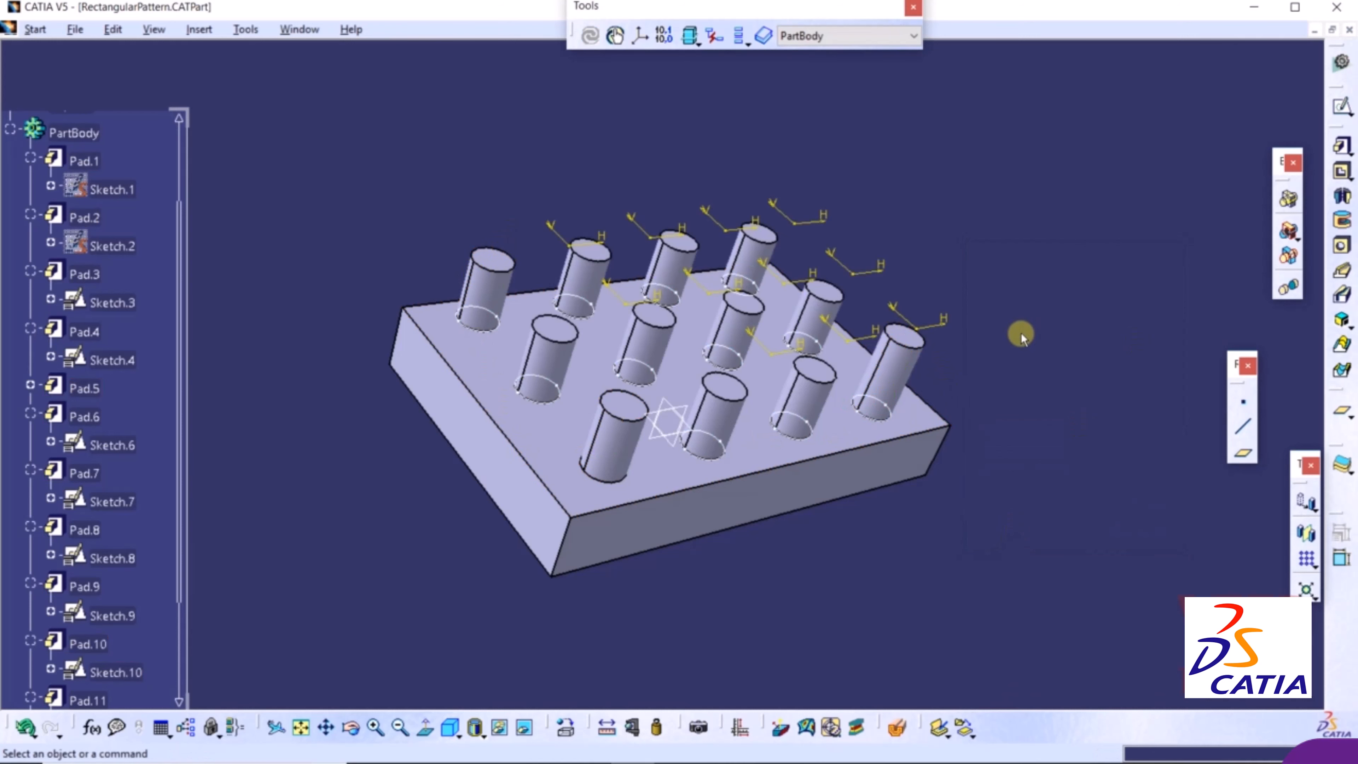
pyautogui.scroll(1, 1073, 356)
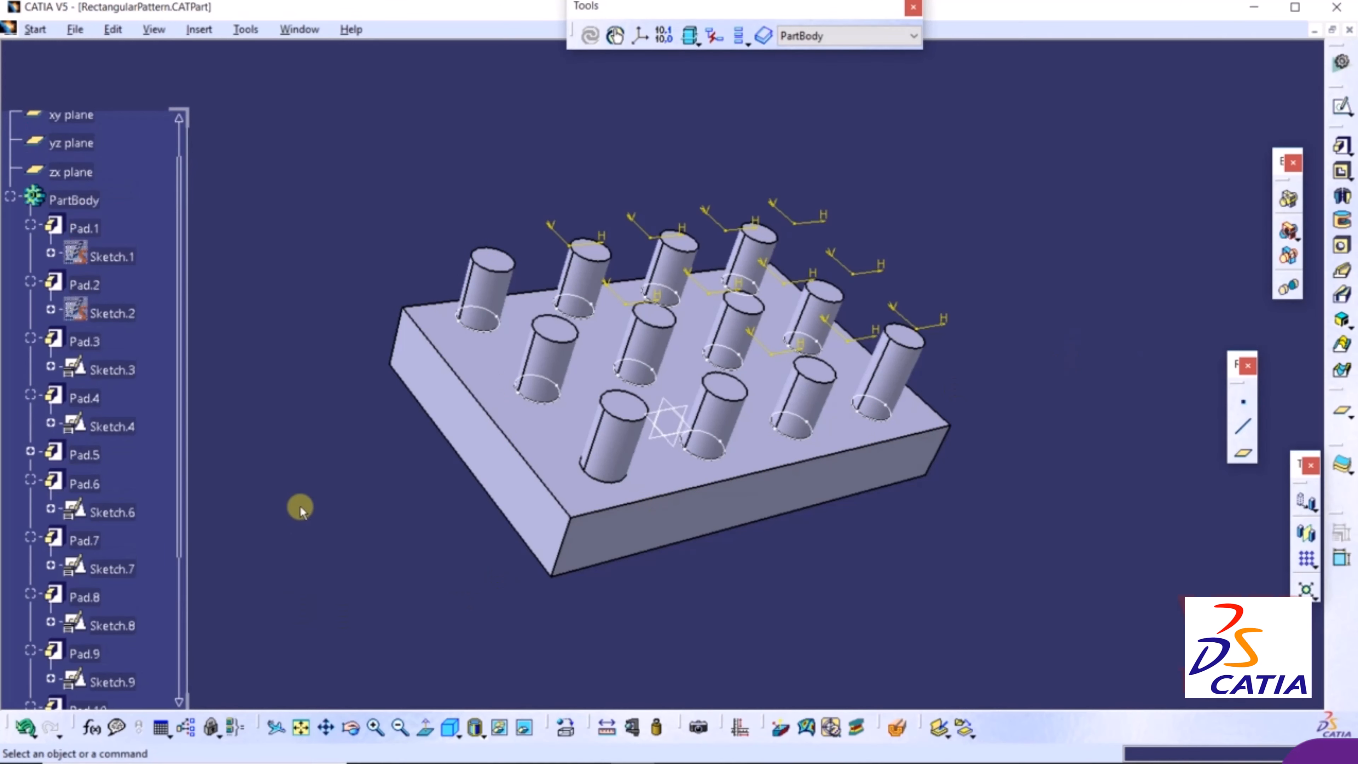